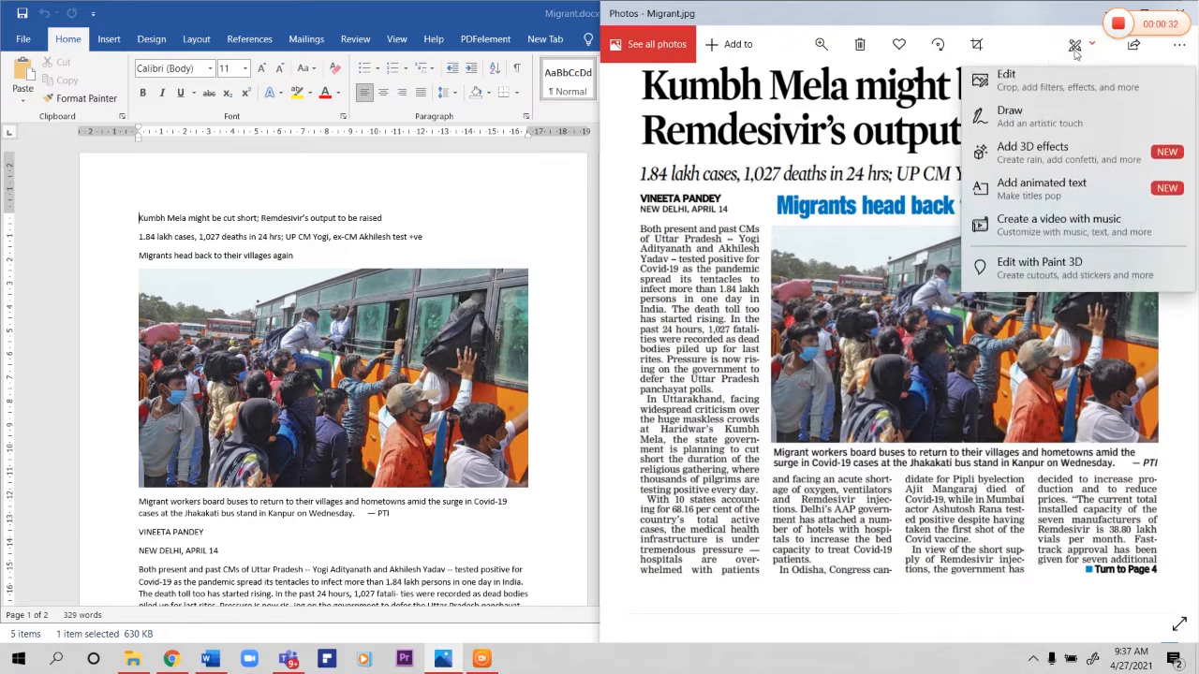
Step: Draw pen ticks on the reference image's headline, subheadline, byline, blue heading, caption and page reference, and discard the markings without saving
{"action": "left_click", "coordinate": [1033, 120]}
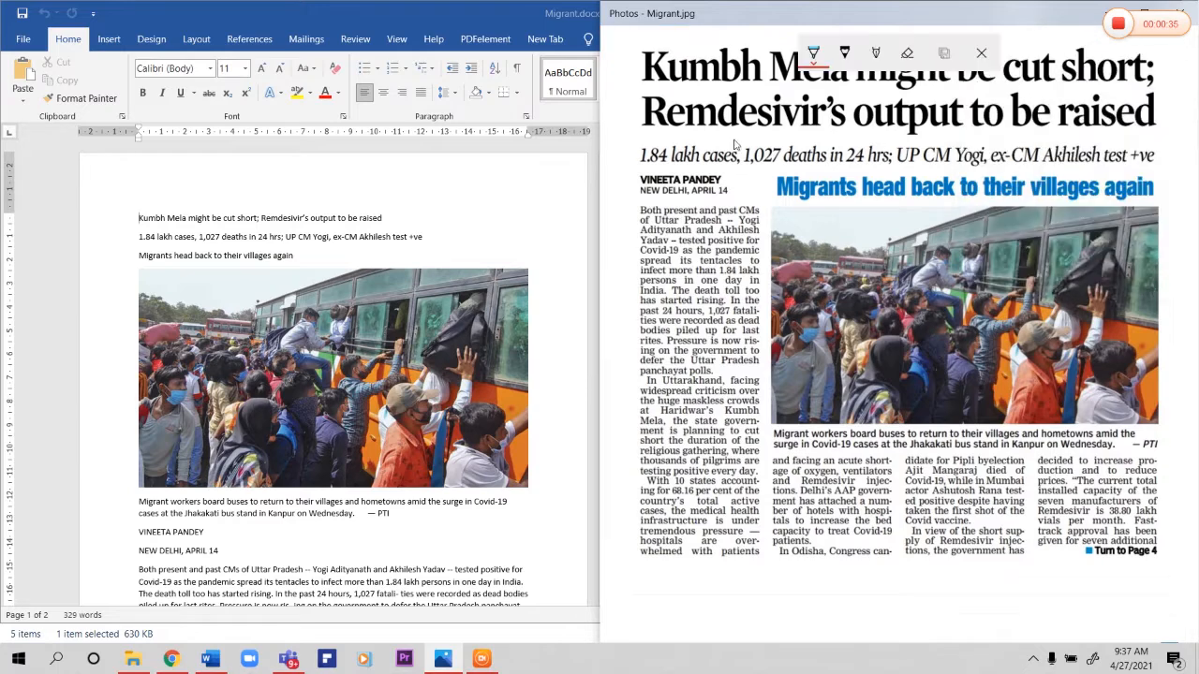
{"action": "left_click_drag", "start_coordinate": [637, 71], "coordinate": [701, 75]}
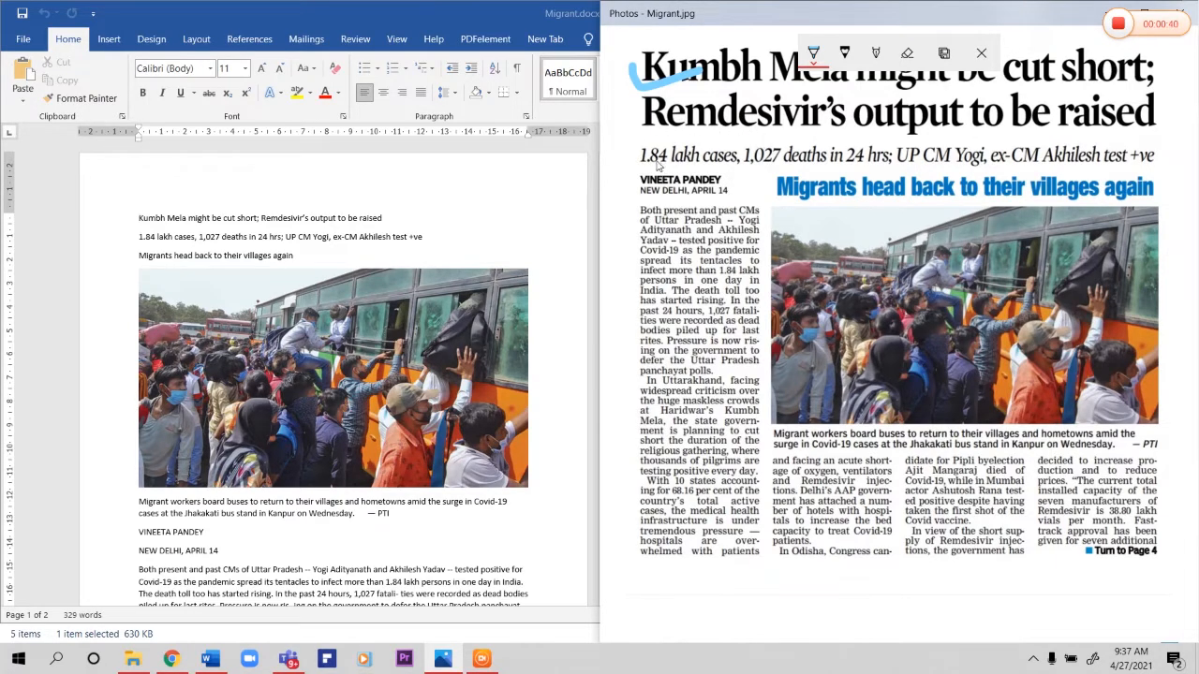
{"action": "mouse_move", "coordinate": [636, 153]}
{"action": "left_mouse_down"}
{"action": "mouse_move", "coordinate": [654, 161]}
{"action": "mouse_move", "coordinate": [705, 135]}
{"action": "left_mouse_up"}
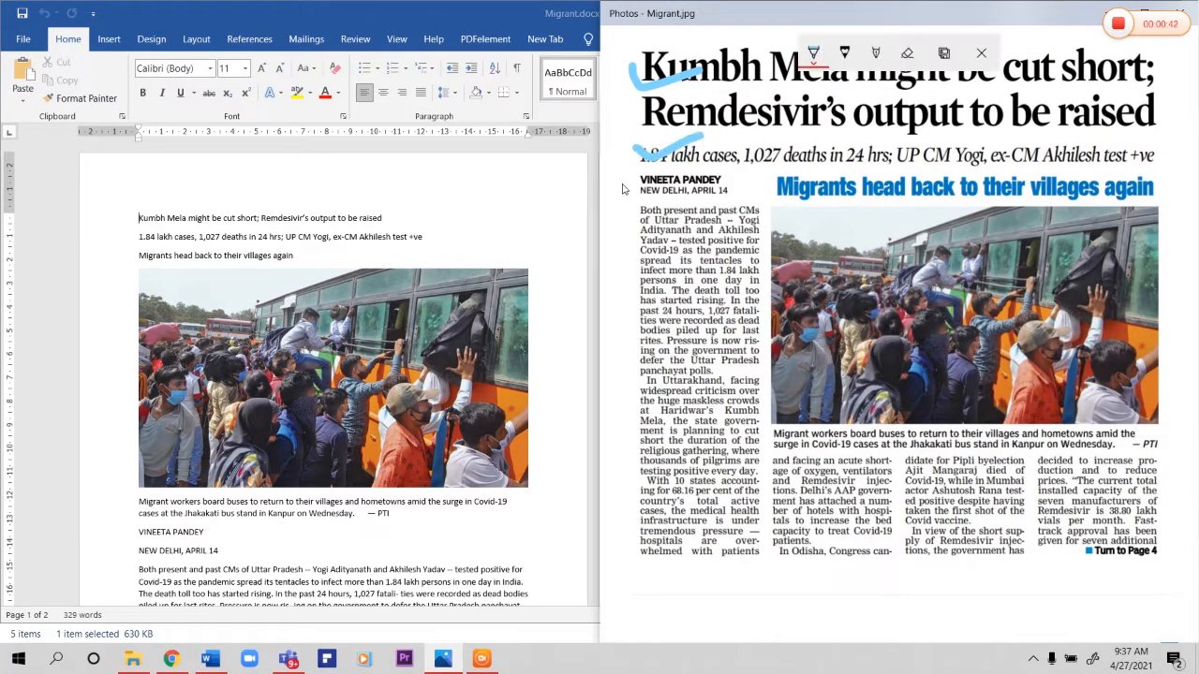
{"action": "mouse_move", "coordinate": [643, 184]}
{"action": "left_mouse_down"}
{"action": "mouse_move", "coordinate": [656, 191]}
{"action": "mouse_move", "coordinate": [704, 170]}
{"action": "left_mouse_up"}
{"action": "left_click_drag", "start_coordinate": [776, 189], "coordinate": [822, 168]}
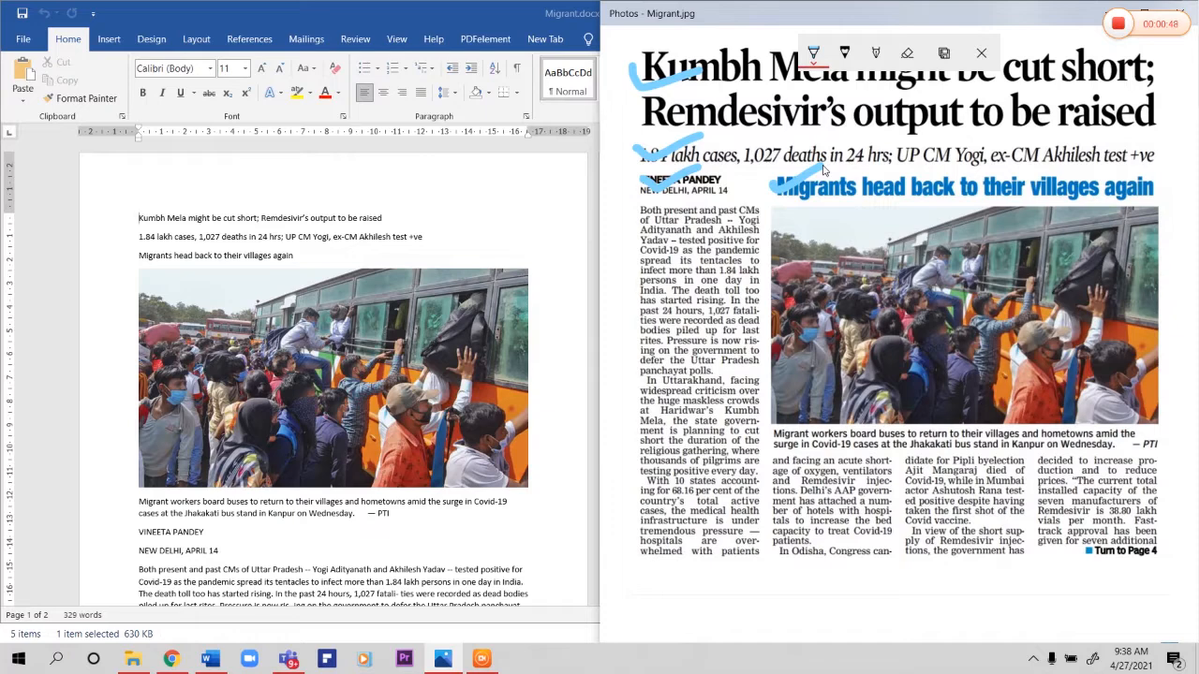
{"action": "left_click_drag", "start_coordinate": [778, 435], "coordinate": [832, 433]}
{"action": "left_click_drag", "start_coordinate": [1117, 559], "coordinate": [1158, 549]}
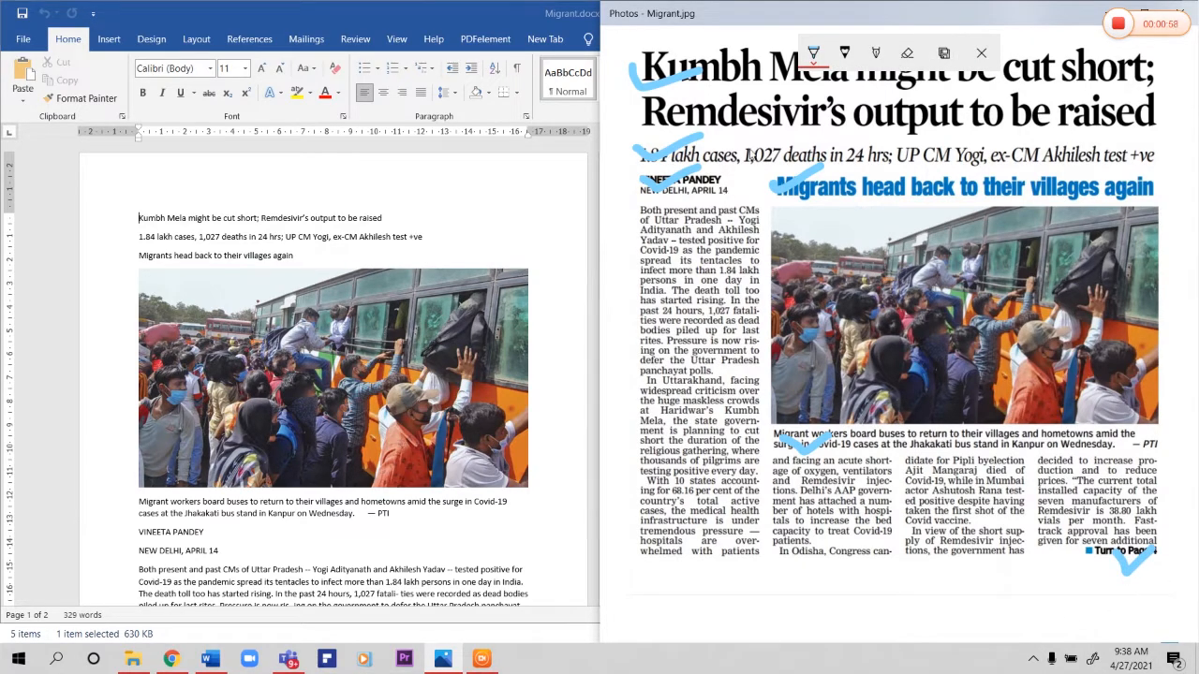
{"action": "left_click", "coordinate": [982, 54]}
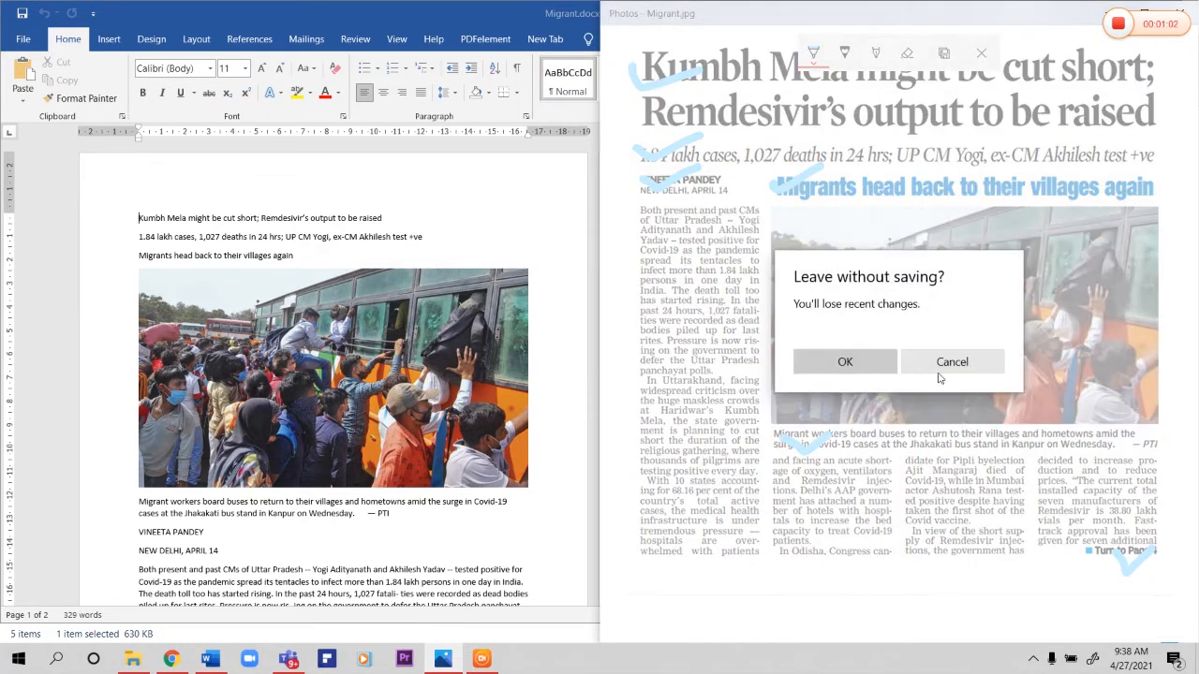
{"action": "left_click", "coordinate": [848, 362]}
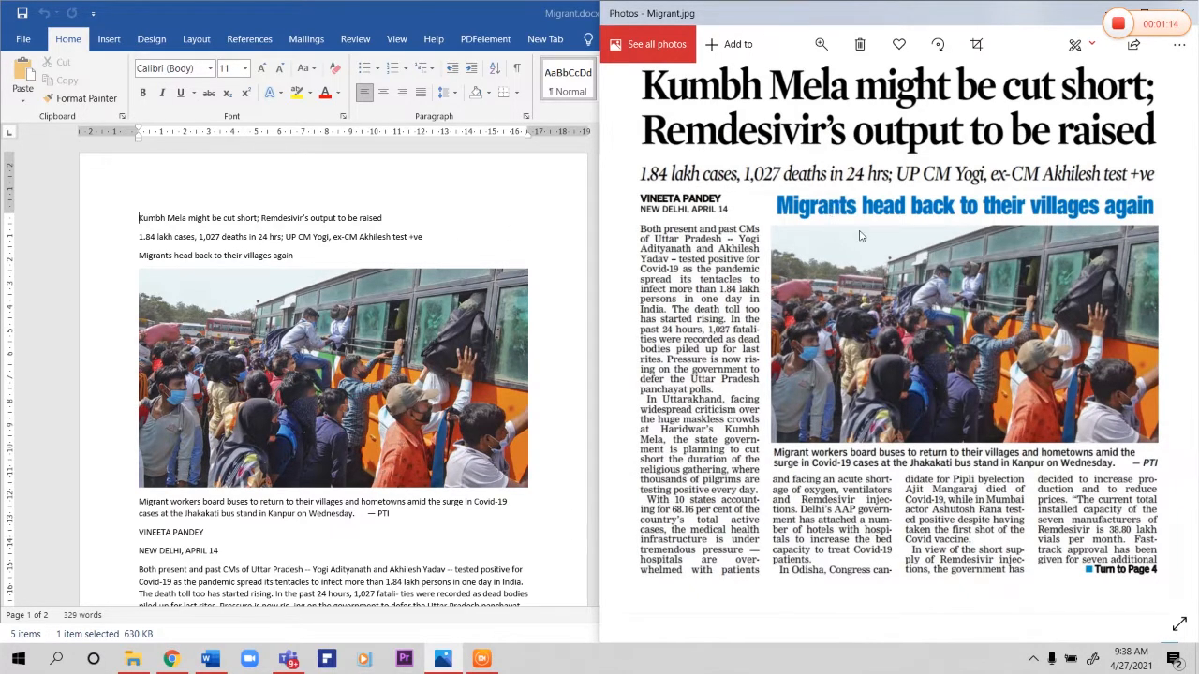
Step: In the Word document Migrant.docx, set the paper size to A4 and all four page margins to 1 cm
{"action": "key", "text": "super+Up"}
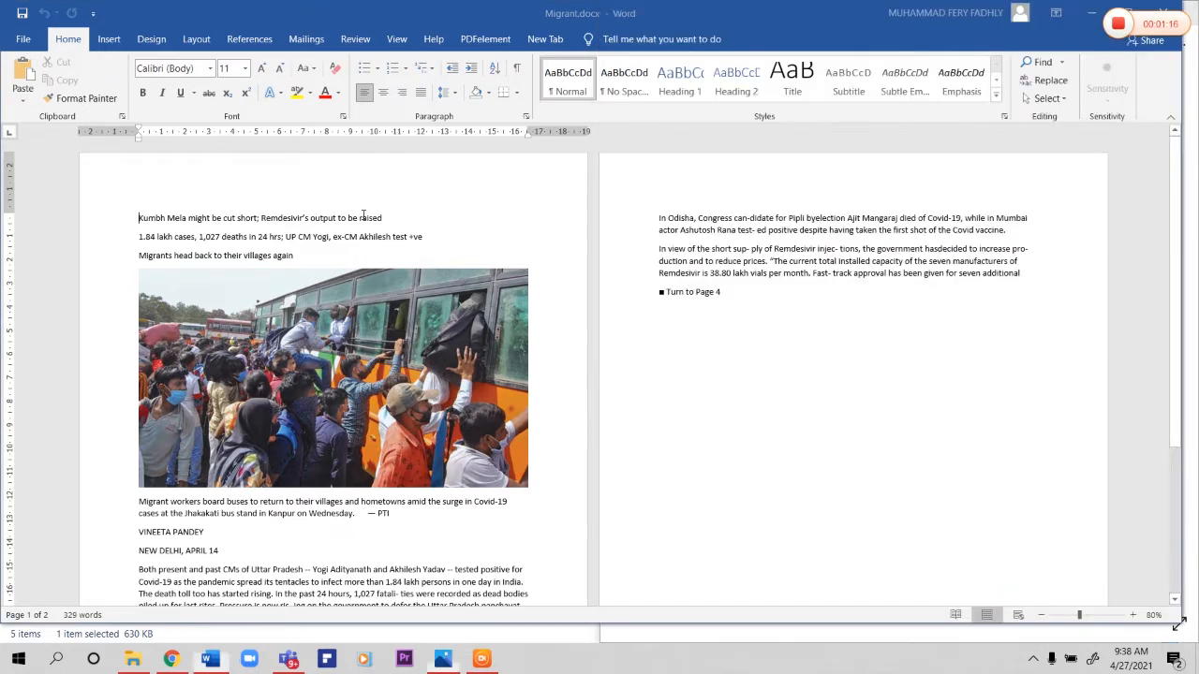
{"action": "scroll", "coordinate": [511, 303], "scroll_direction": "down", "scroll_amount": 1}
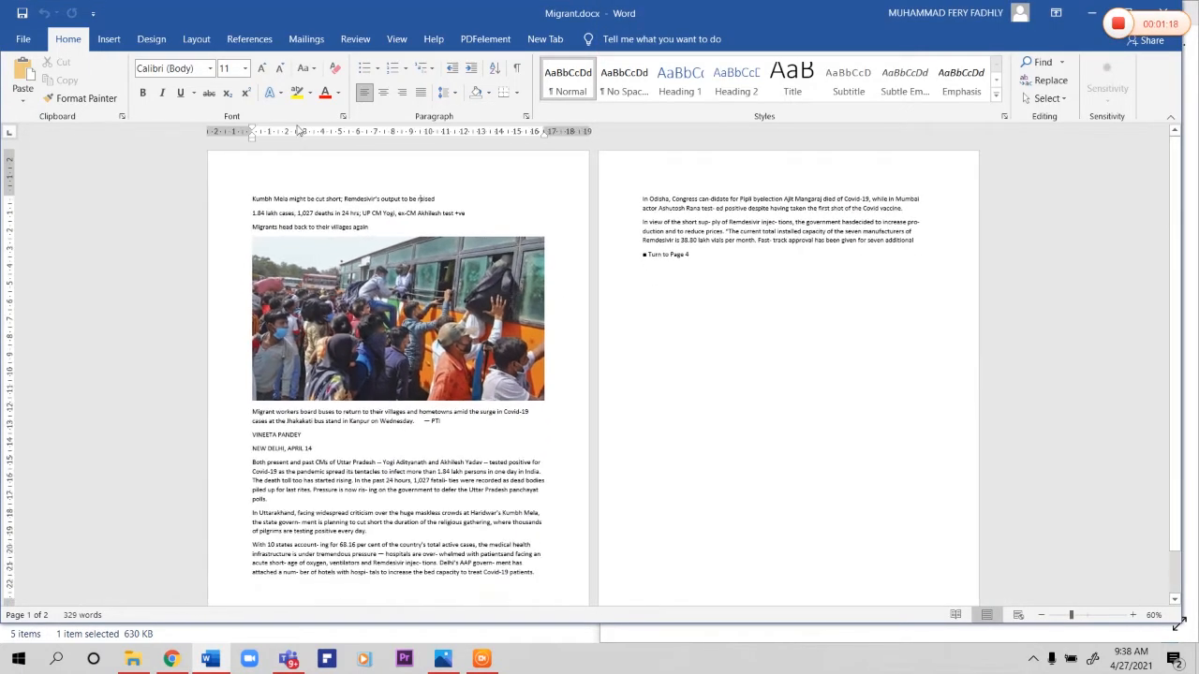
{"action": "left_click", "coordinate": [196, 39]}
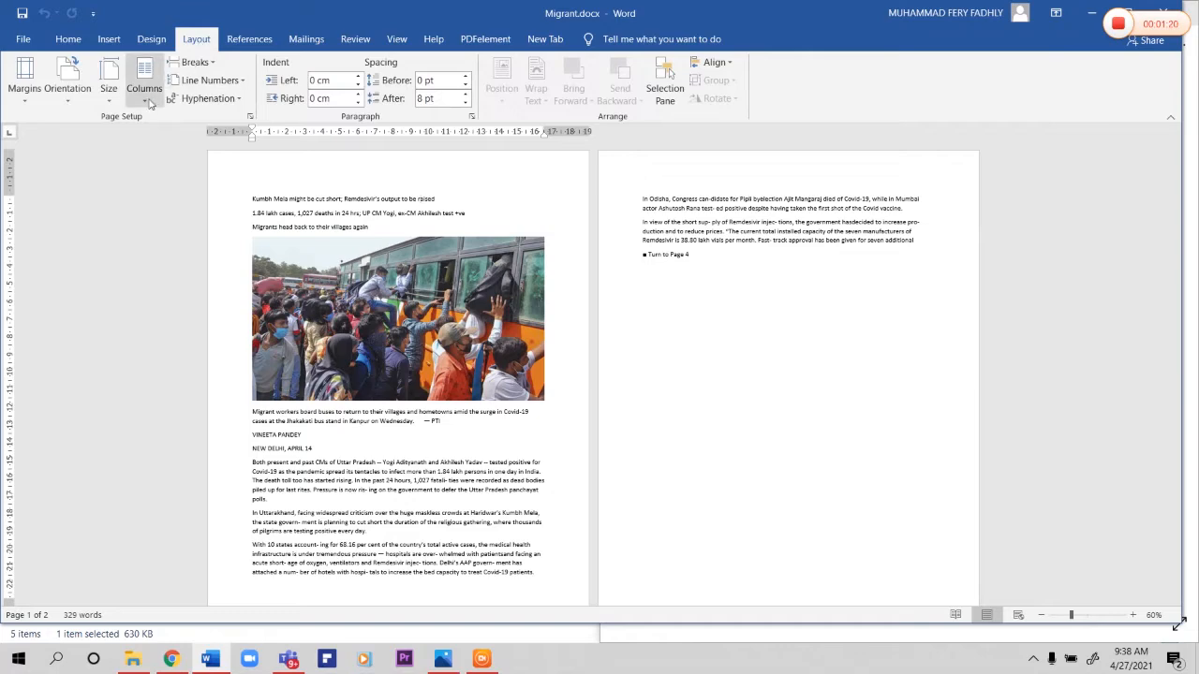
{"action": "left_click", "coordinate": [110, 97]}
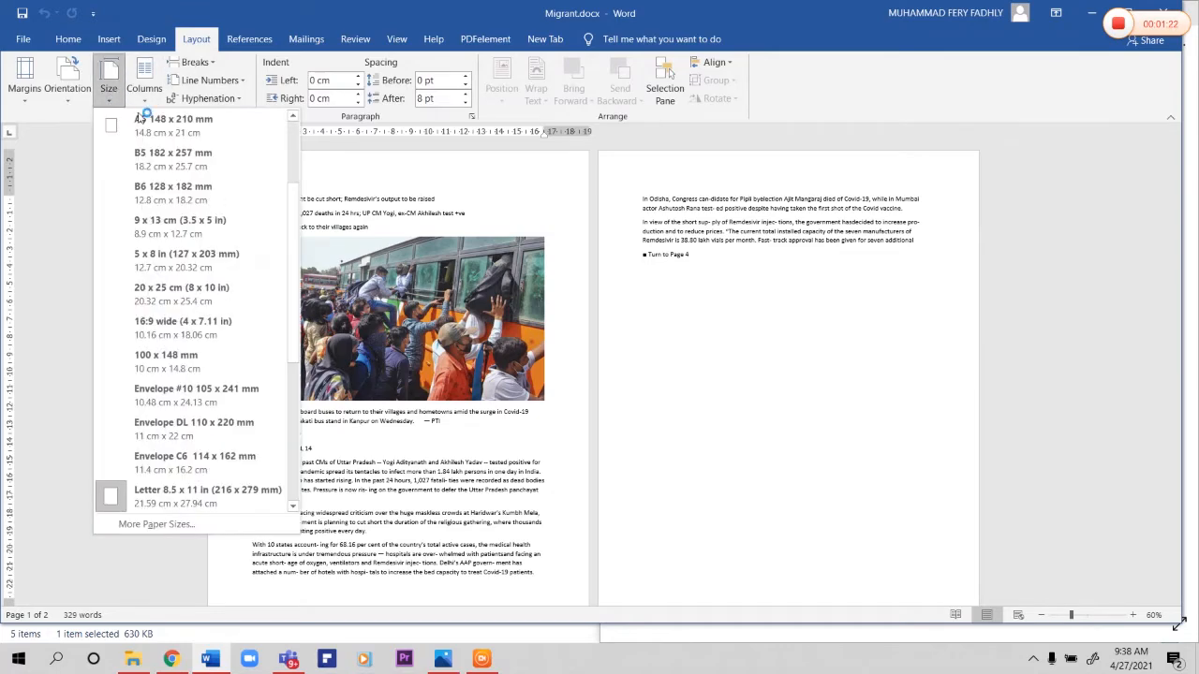
{"action": "left_click", "coordinate": [280, 156]}
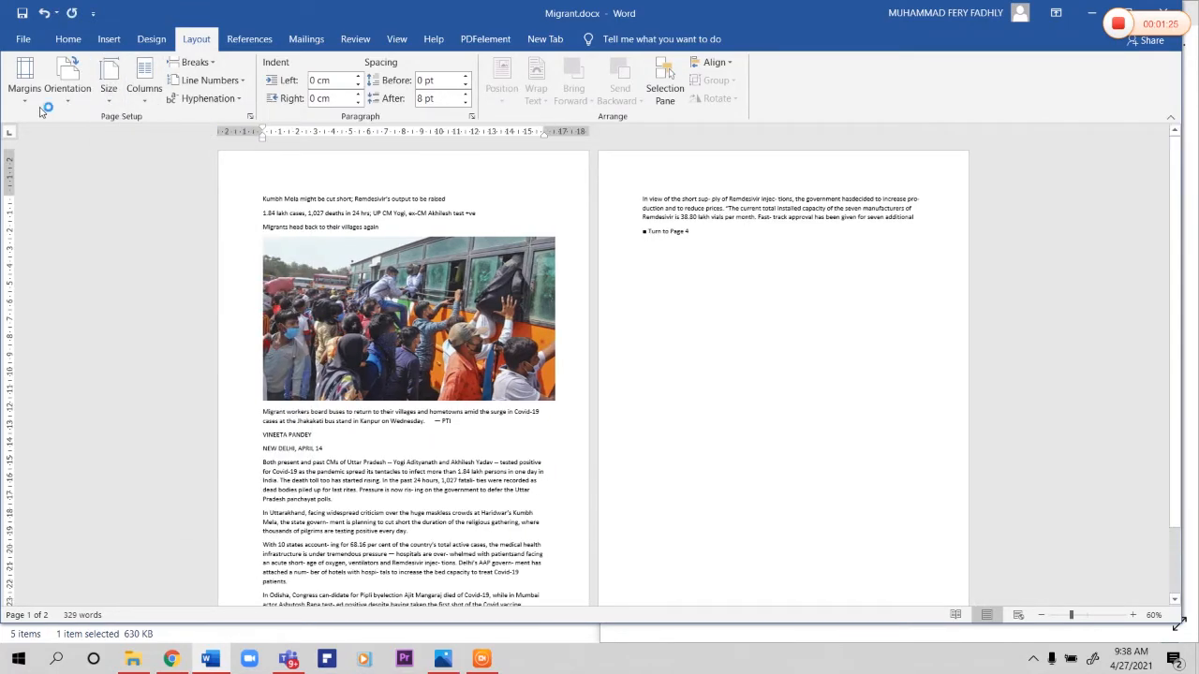
{"action": "left_click", "coordinate": [38, 103]}
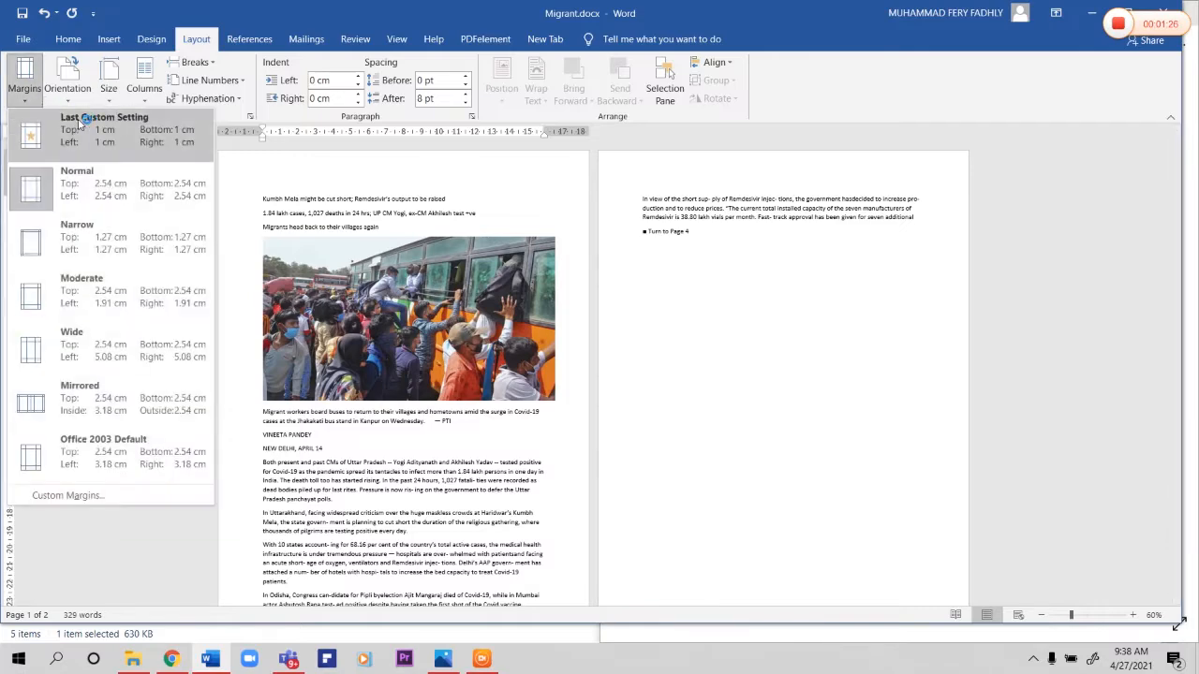
{"action": "left_click", "coordinate": [82, 120]}
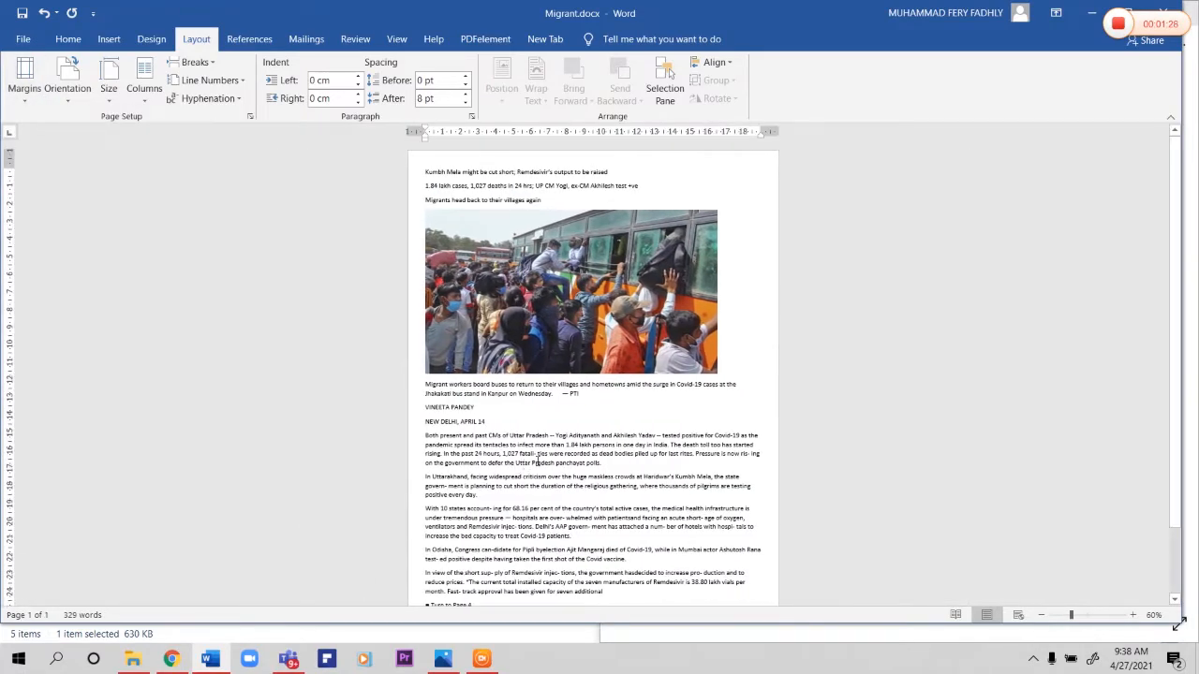
Step: Select the article text from the byline to "Turn to Page 4" and rename its Normal style "body"
{"action": "scroll", "coordinate": [538, 460], "scroll_direction": "down", "scroll_amount": 2}
{"action": "scroll", "coordinate": [542, 407], "scroll_direction": "up", "scroll_amount": 2}
{"action": "scroll", "coordinate": [479, 437], "scroll_direction": "down", "scroll_amount": 1}
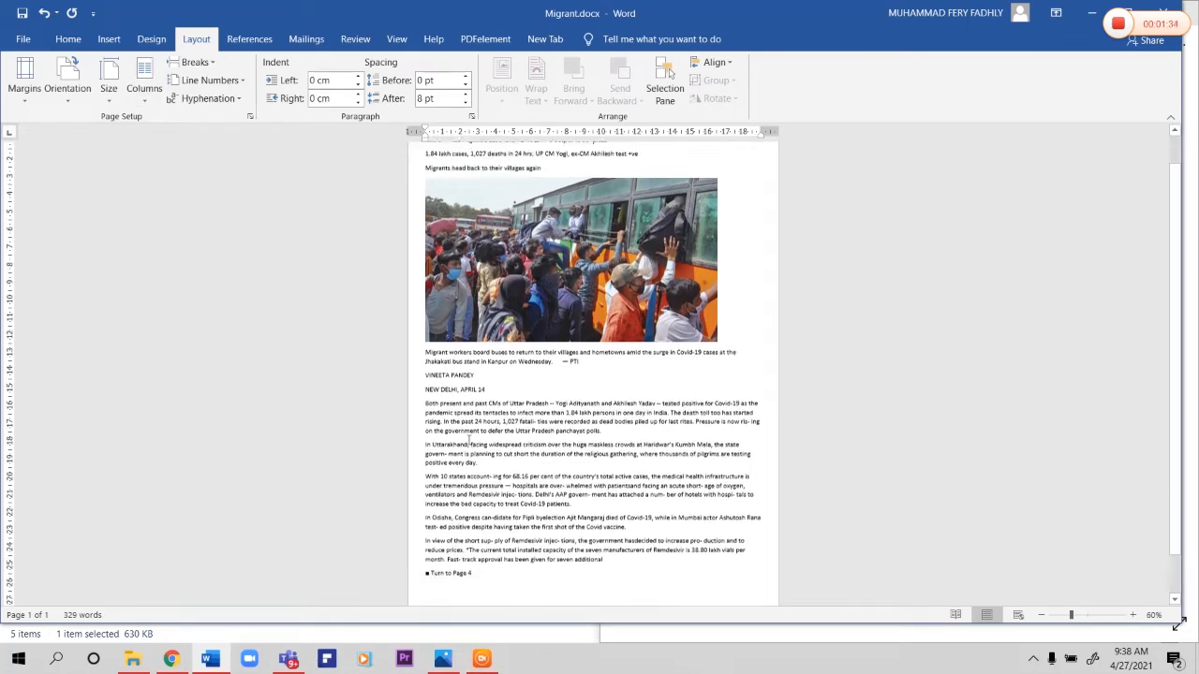
{"action": "scroll", "coordinate": [479, 436], "scroll_direction": "up", "scroll_amount": 2}
{"action": "scroll", "coordinate": [469, 457], "scroll_direction": "down", "scroll_amount": 3}
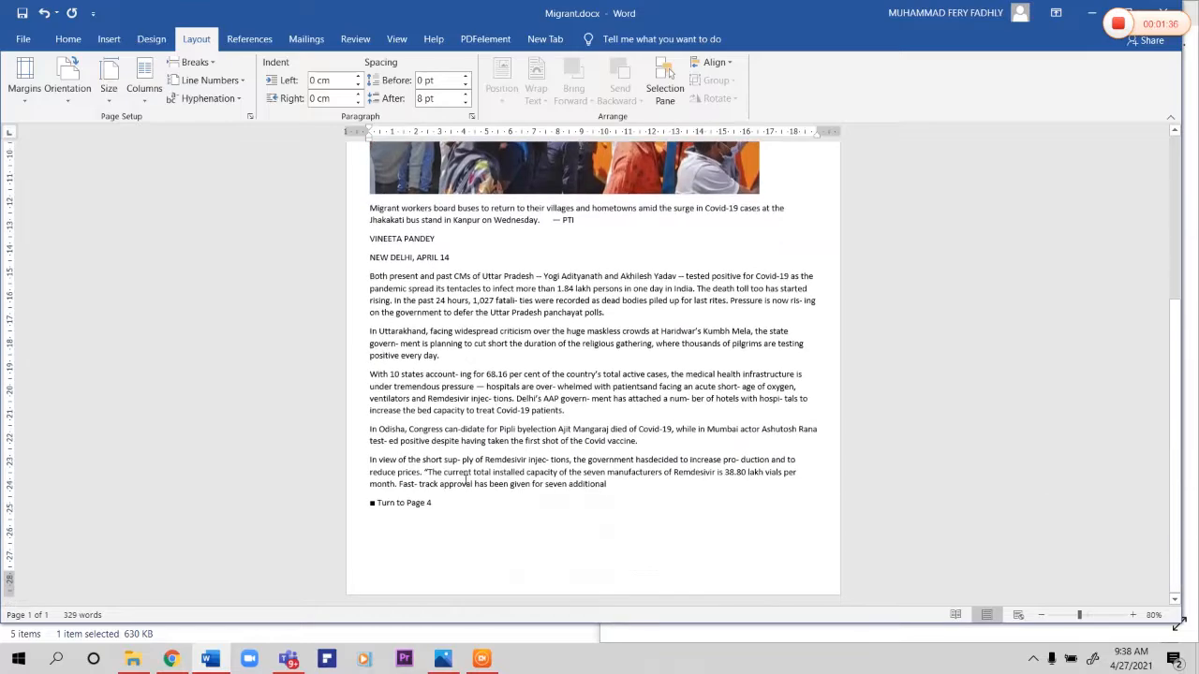
{"action": "left_click_drag", "start_coordinate": [368, 239], "coordinate": [434, 506]}
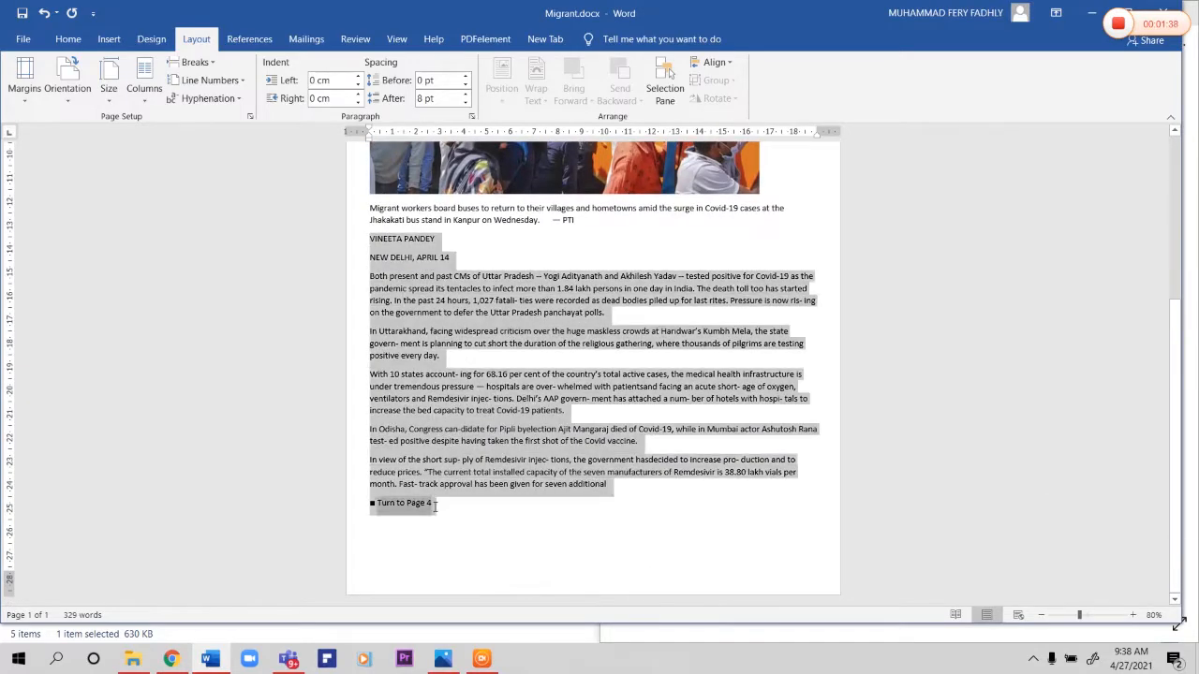
{"action": "scroll", "coordinate": [434, 506], "scroll_direction": "up", "scroll_amount": 12}
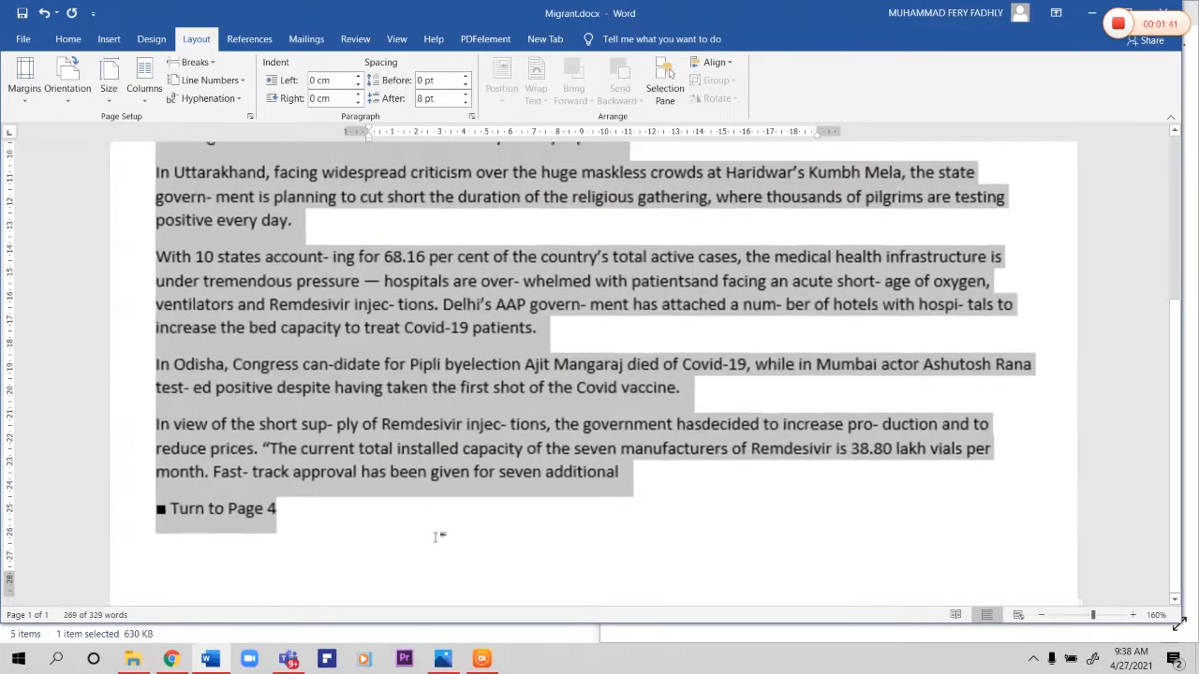
{"action": "scroll", "coordinate": [275, 541], "scroll_direction": "up", "scroll_amount": 3}
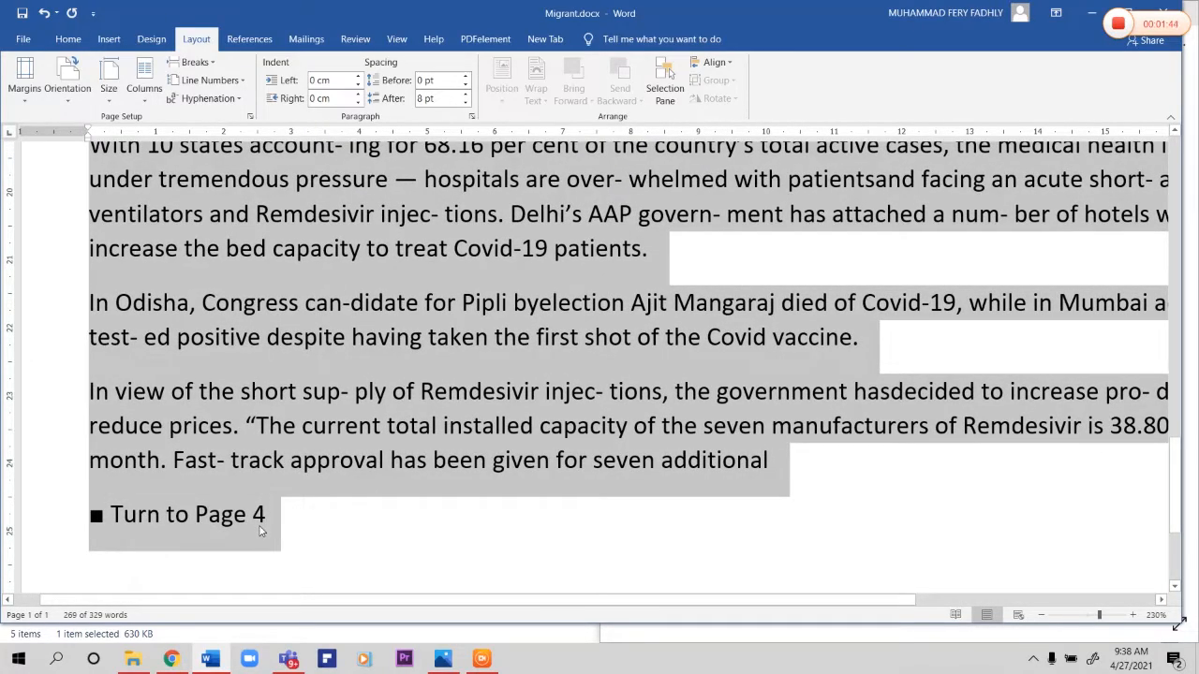
{"action": "scroll", "coordinate": [262, 531], "scroll_direction": "up", "scroll_amount": 10}
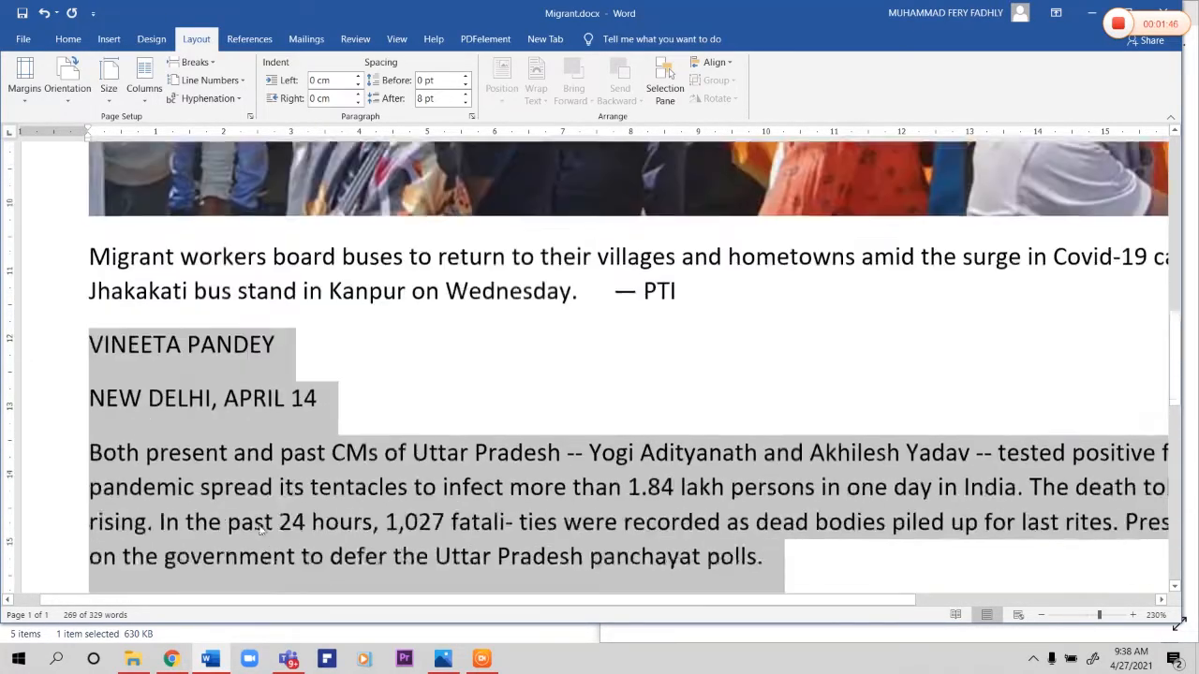
{"action": "left_click", "coordinate": [54, 45]}
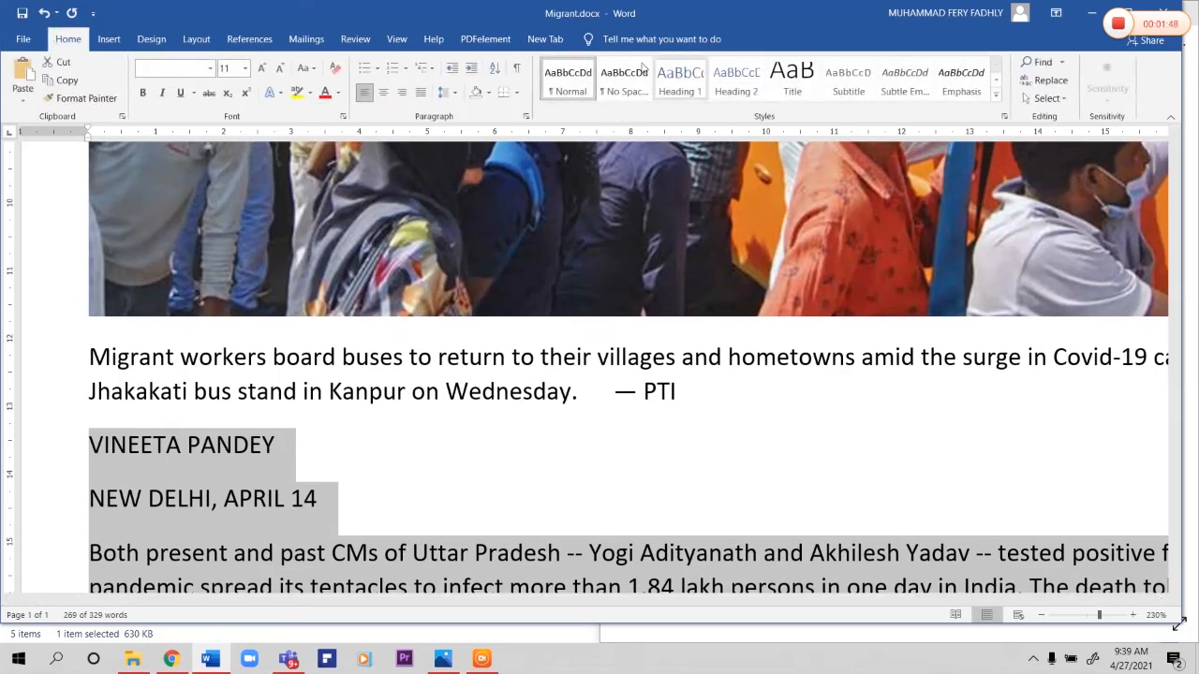
{"action": "right_click", "coordinate": [571, 78]}
{"action": "left_click", "coordinate": [613, 104]}
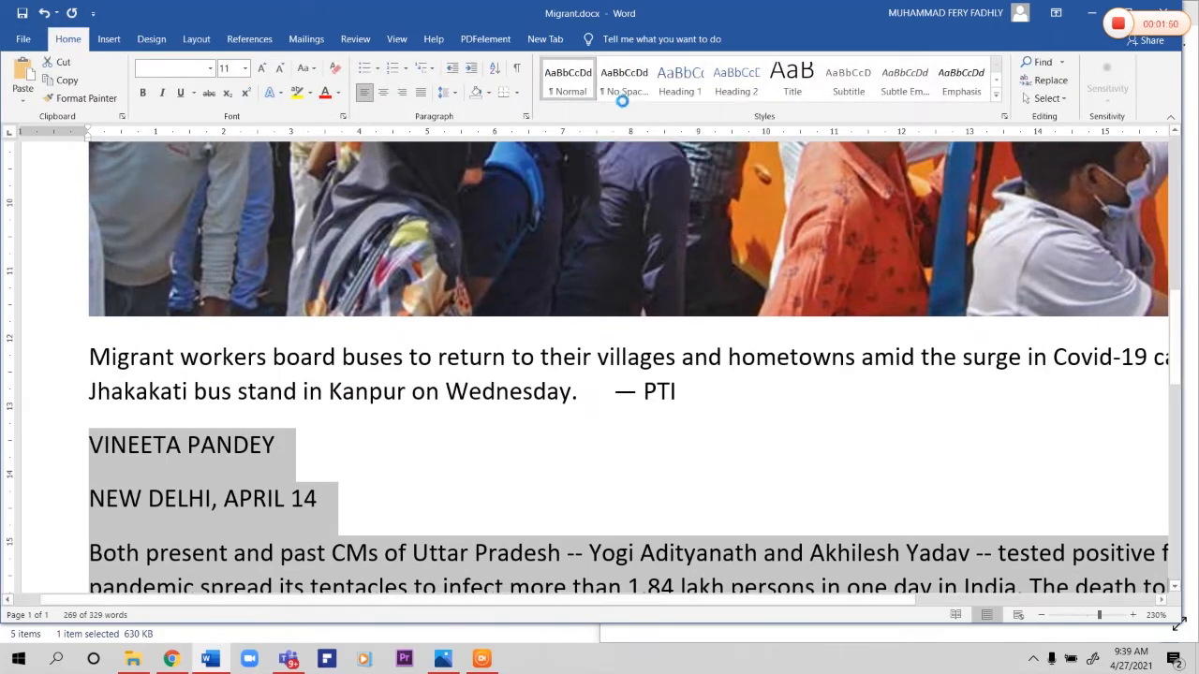
{"action": "type", "text": "body"}
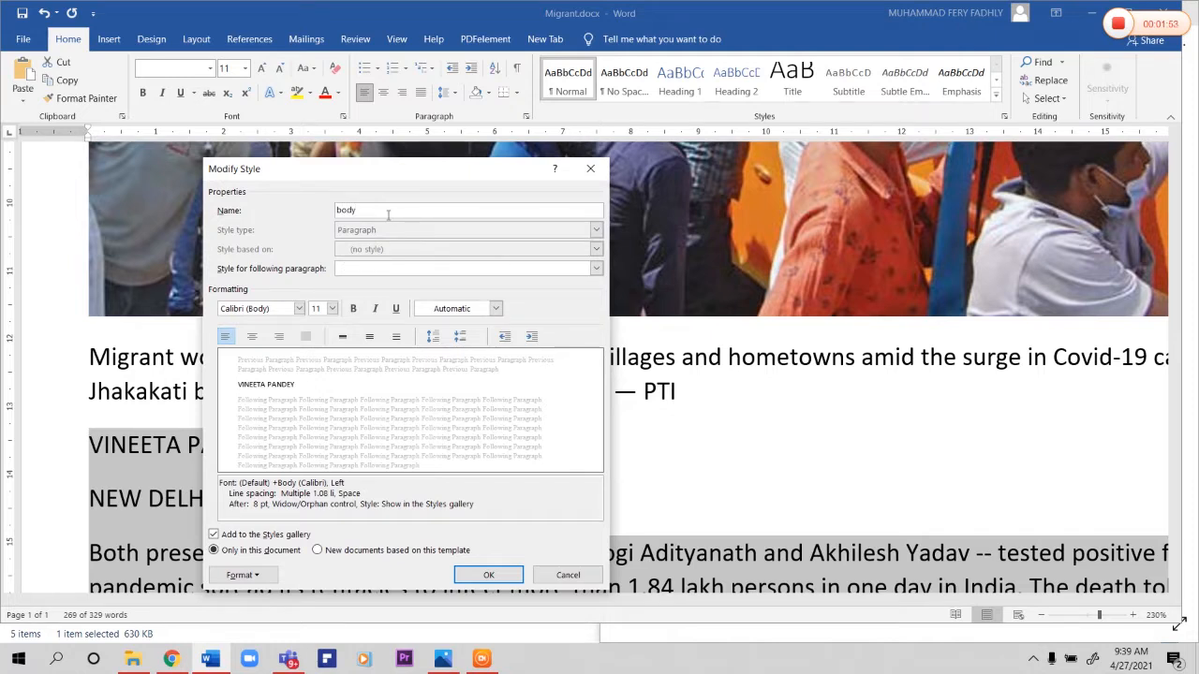
Step: Format the body style as Times New Roman, 12 pt, with justified alignment
{"action": "left_click", "coordinate": [280, 308]}
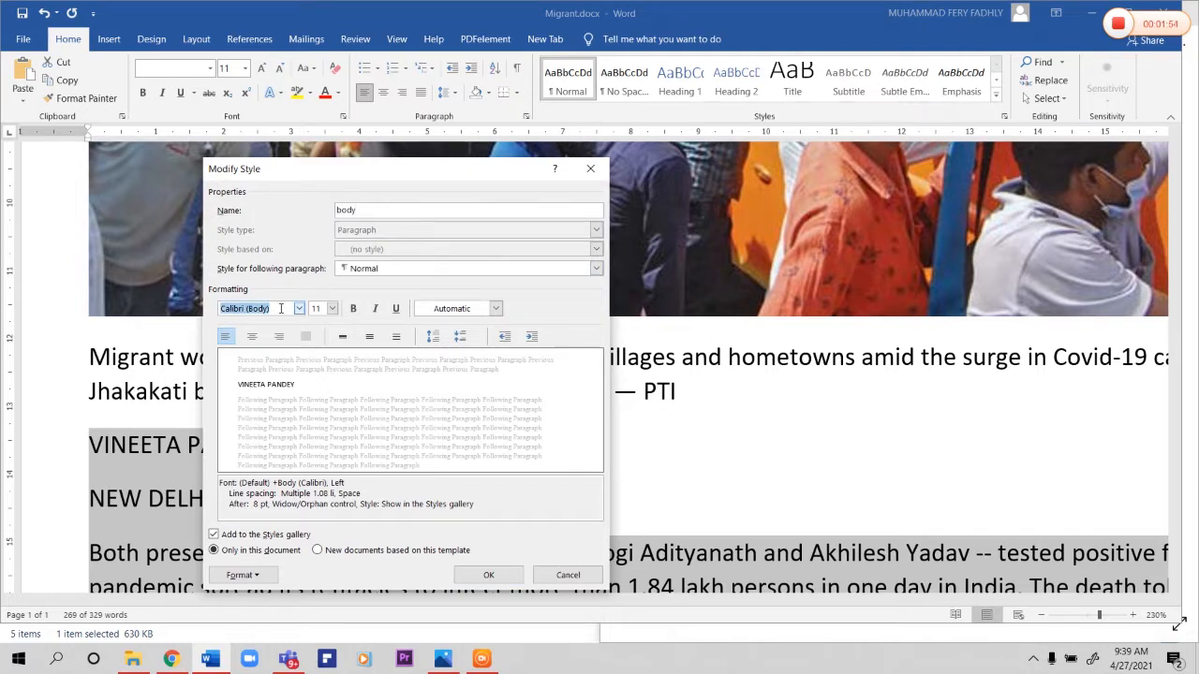
{"action": "type", "text": "t"}
{"action": "key", "text": "Tab"}
{"action": "type", "text": "12"}
{"action": "left_click", "coordinate": [306, 336]}
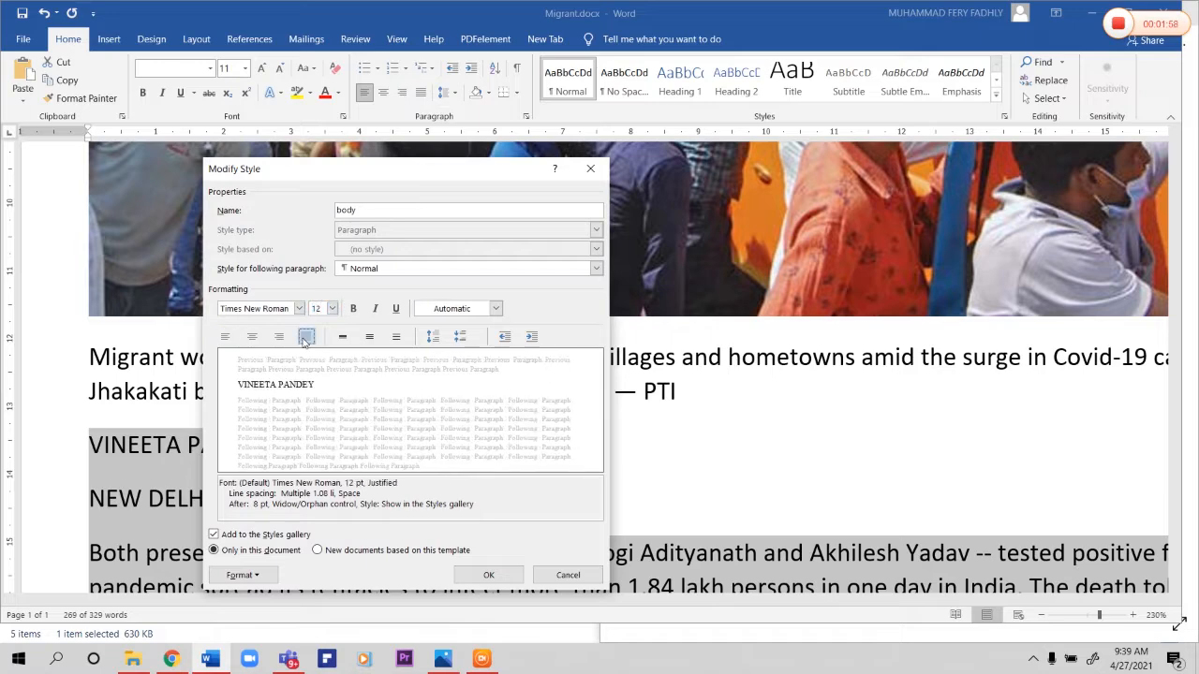
Step: Set the body style's line spacing to Single and its spacing after paragraphs to 0 pt
{"action": "left_click", "coordinate": [245, 575]}
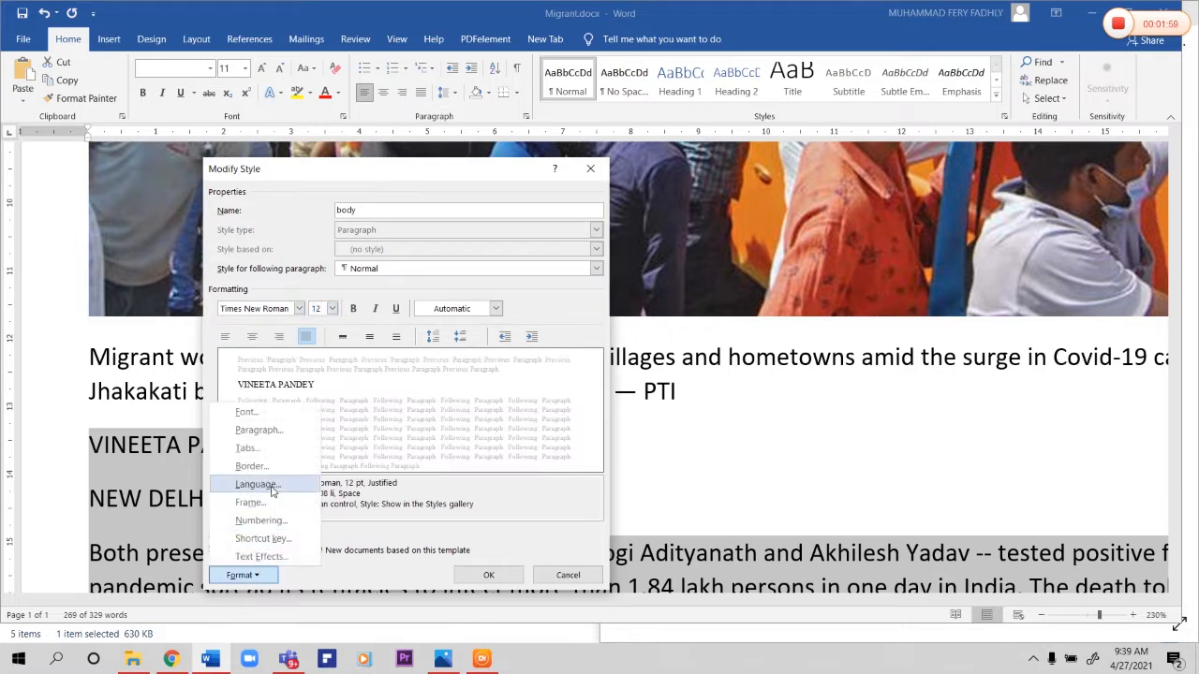
{"action": "left_click", "coordinate": [258, 430]}
{"action": "left_click", "coordinate": [409, 364]}
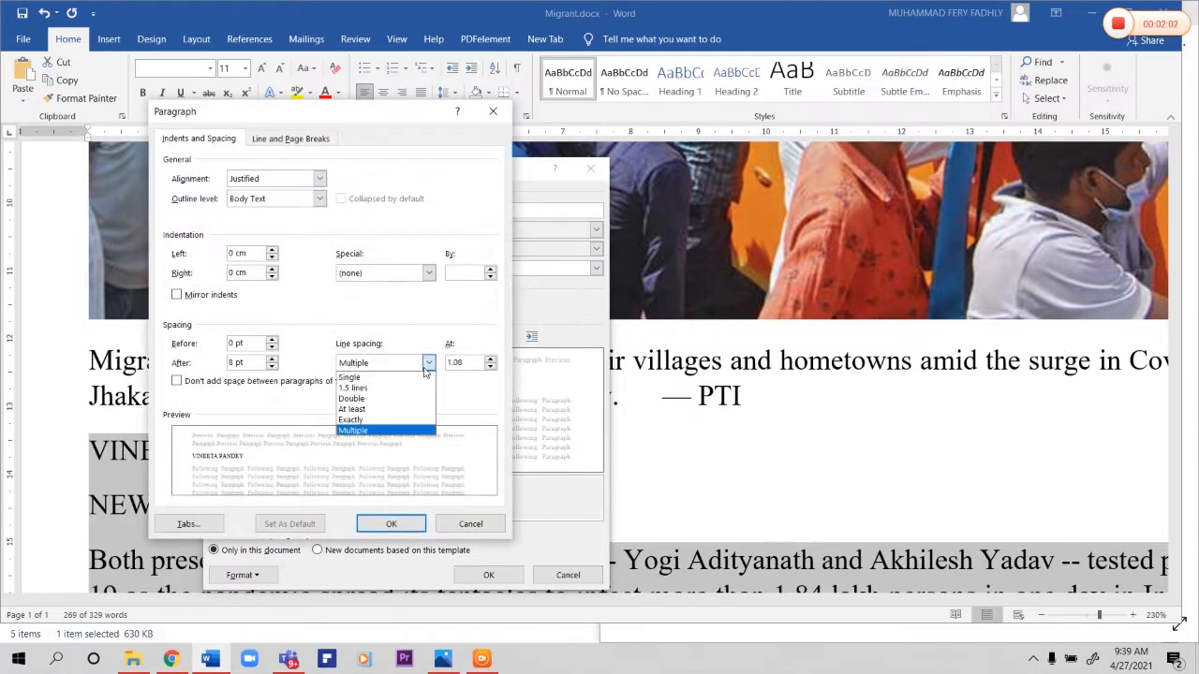
{"action": "left_click", "coordinate": [415, 377]}
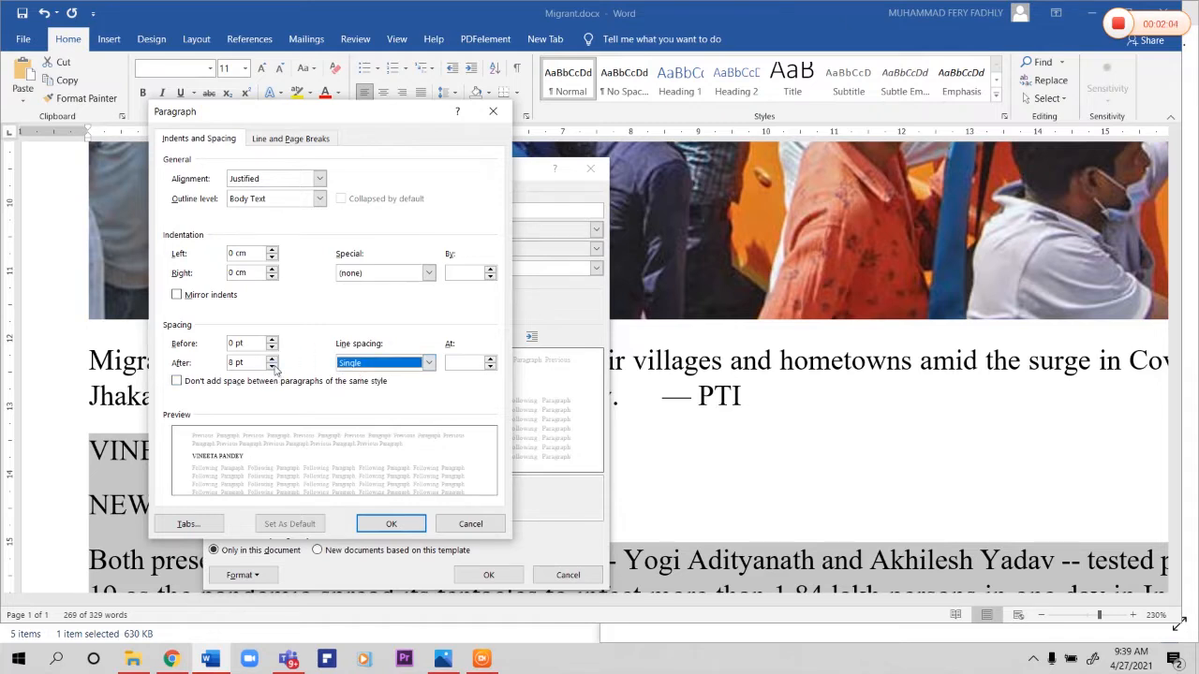
{"action": "left_click", "coordinate": [273, 366]}
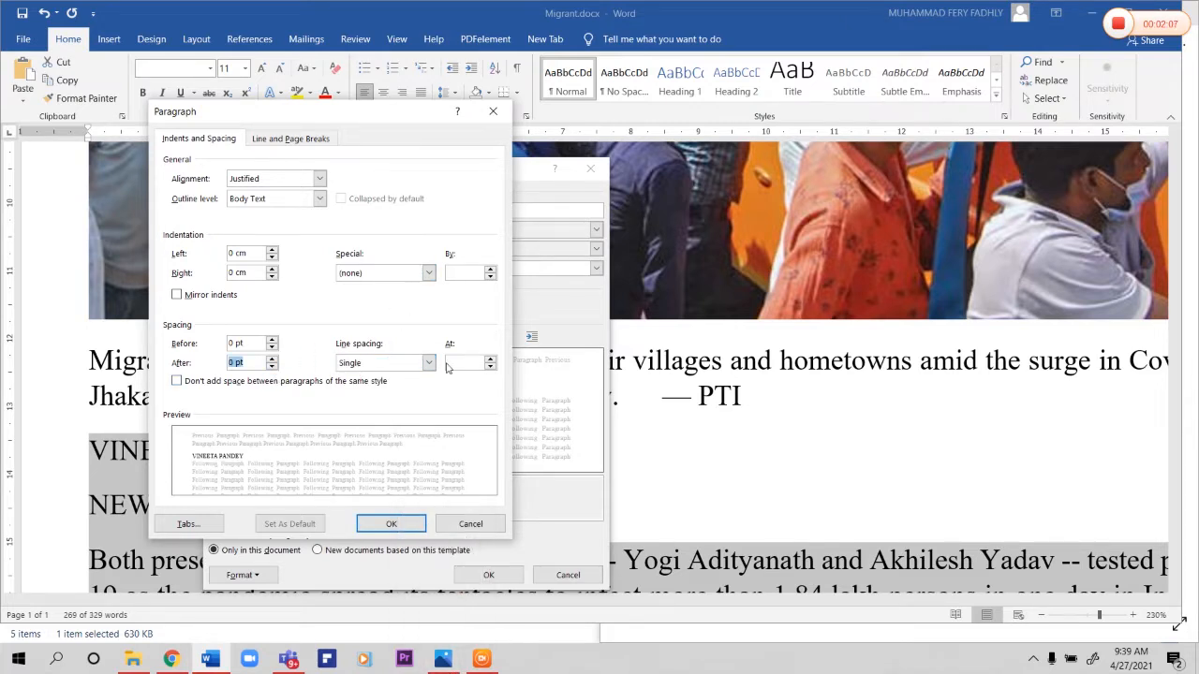
Step: Give the body style a 0.3 cm first-line indent, checking against the reference newspaper image, and apply the style changes
{"action": "left_click", "coordinate": [442, 659]}
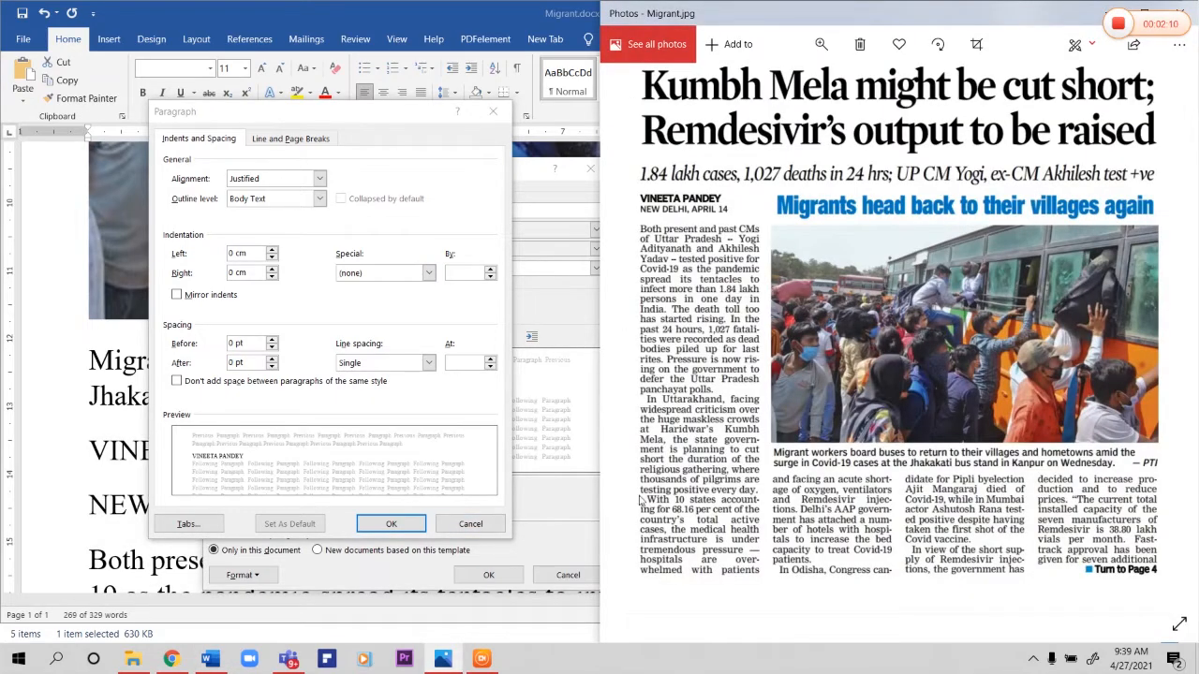
{"action": "left_click", "coordinate": [459, 273]}
{"action": "type", "text": "0,3"}
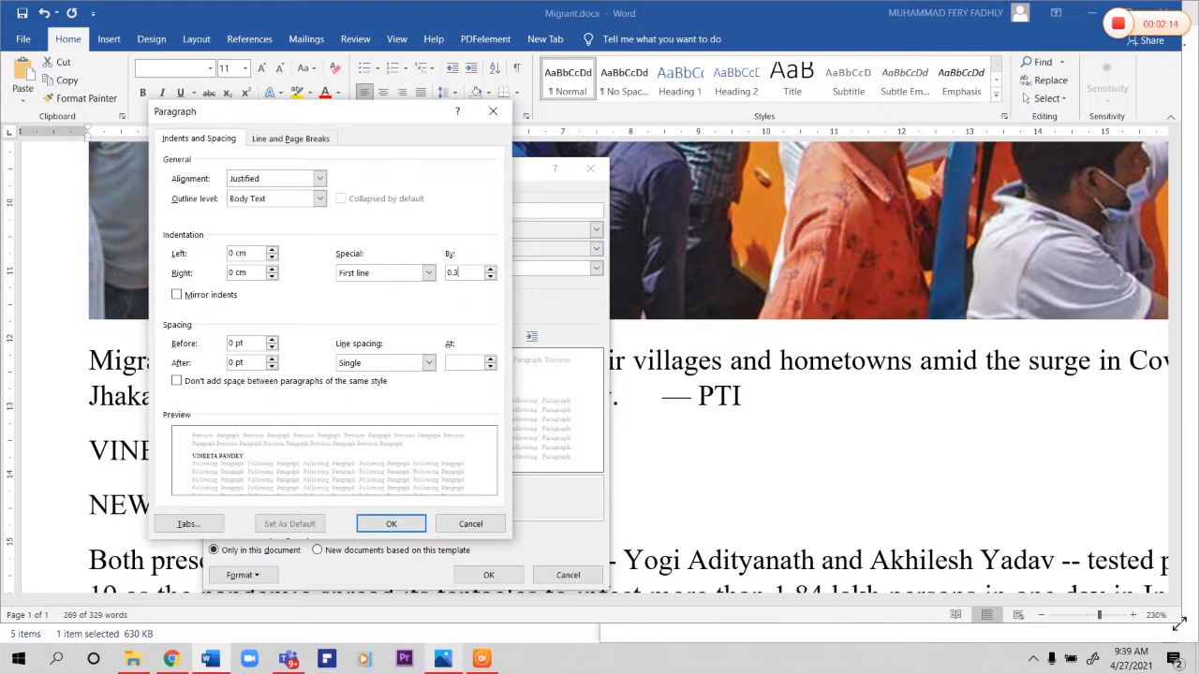
{"action": "left_click", "coordinate": [442, 658]}
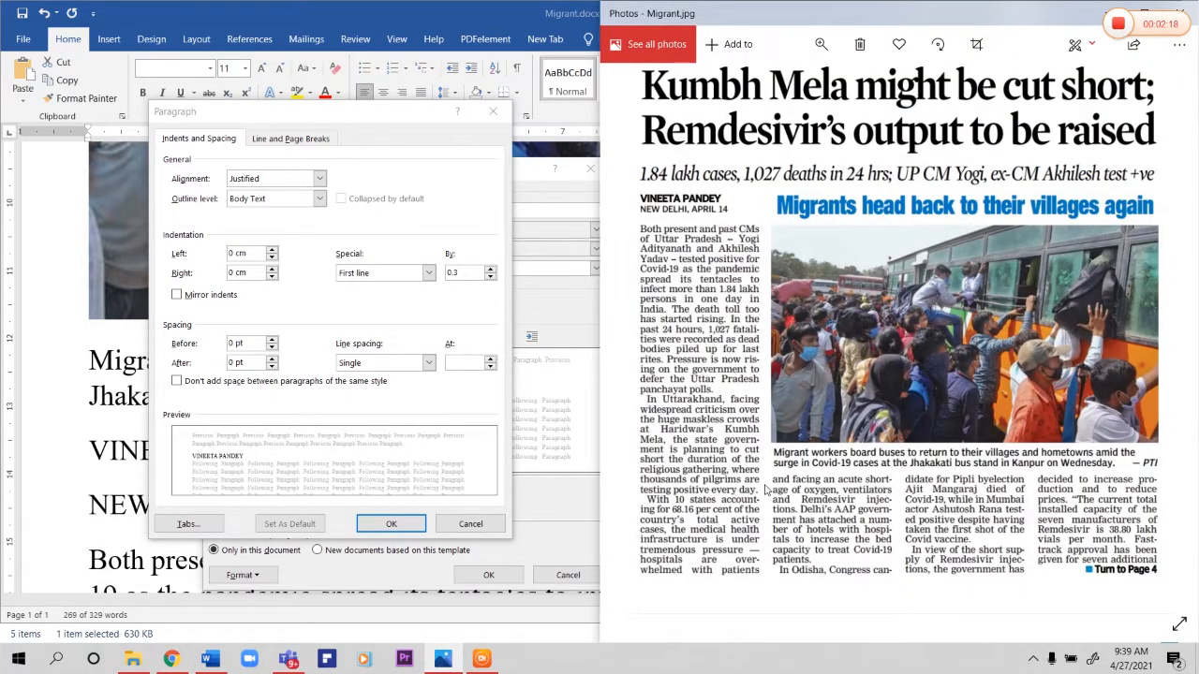
{"action": "left_click", "coordinate": [449, 321]}
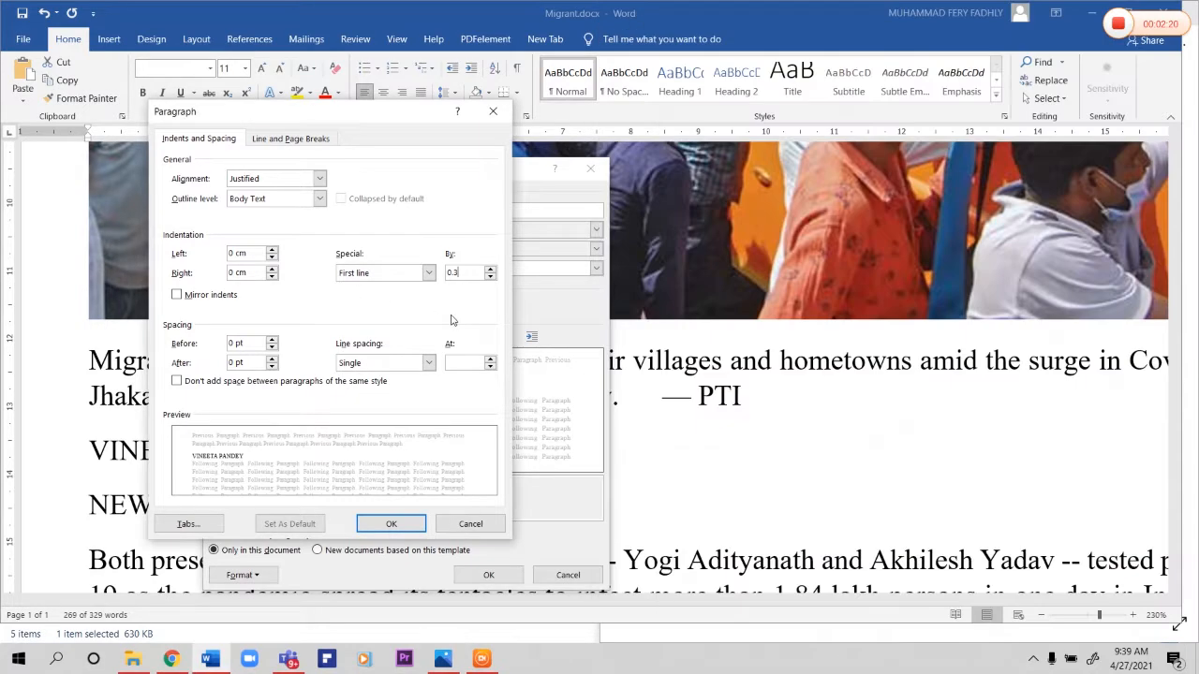
{"action": "left_click", "coordinate": [409, 531]}
{"action": "left_click", "coordinate": [488, 575]}
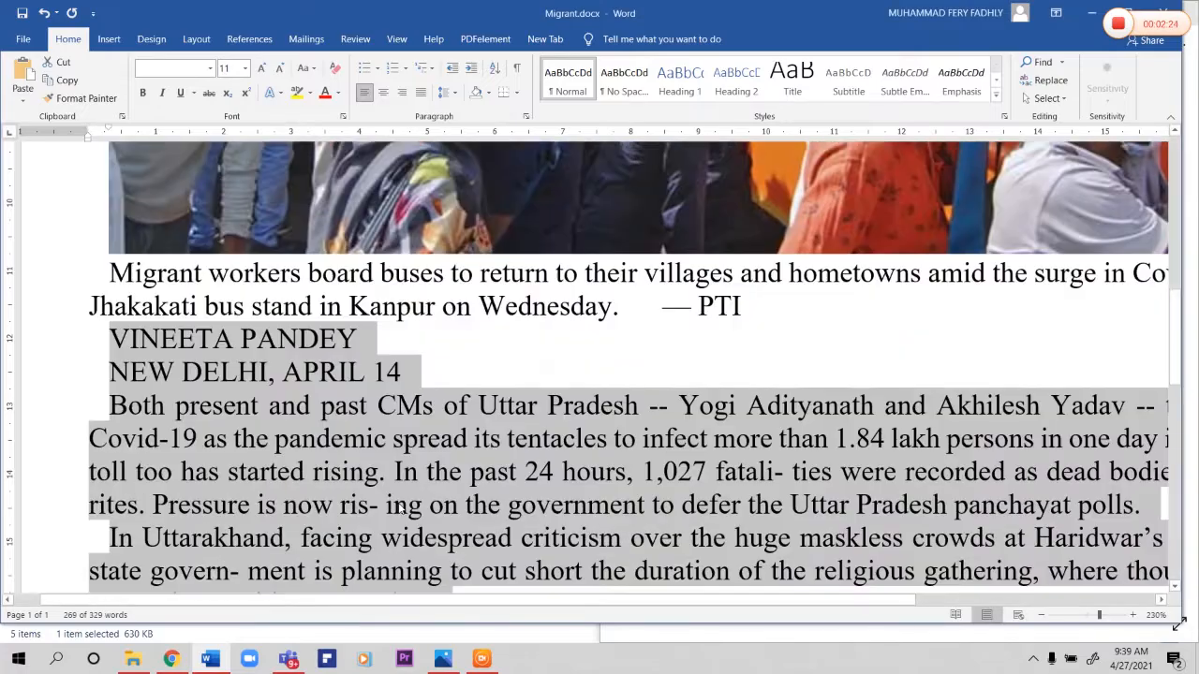
{"action": "scroll", "coordinate": [392, 465], "scroll_direction": "down", "scroll_amount": 8, "text": "ctrl"}
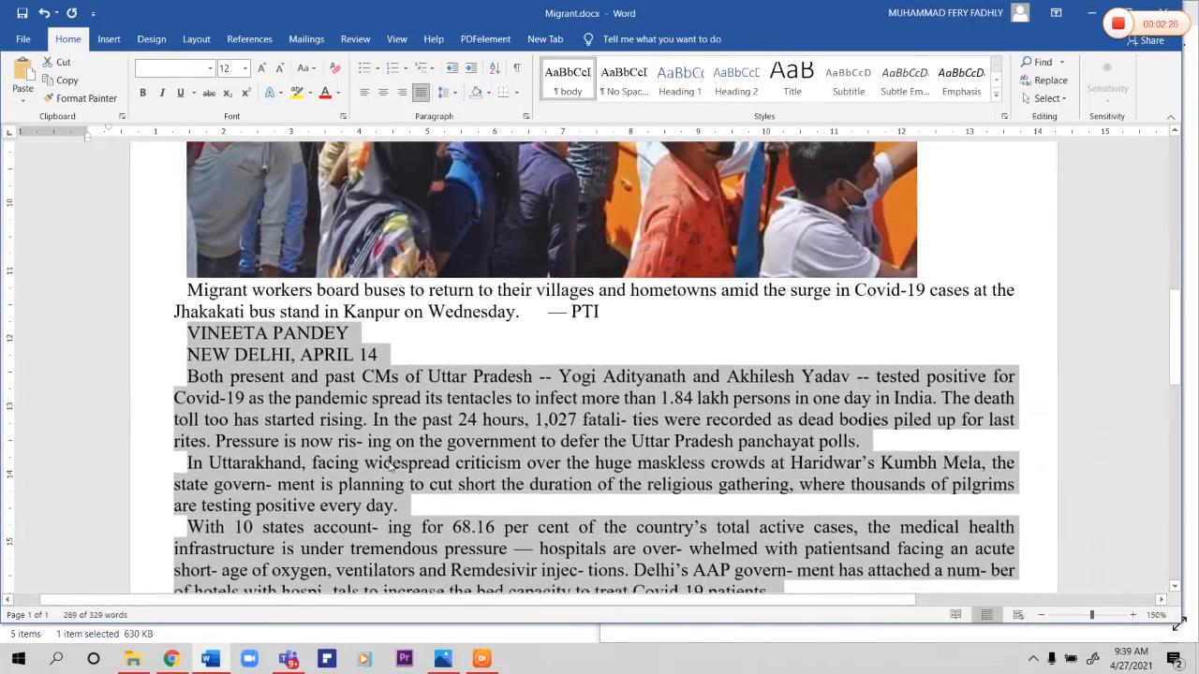
Step: Lay out the selected article text in 4 columns of equal width with narrower spacing between them, checking against the reference newspaper image
{"action": "left_click", "coordinate": [210, 41]}
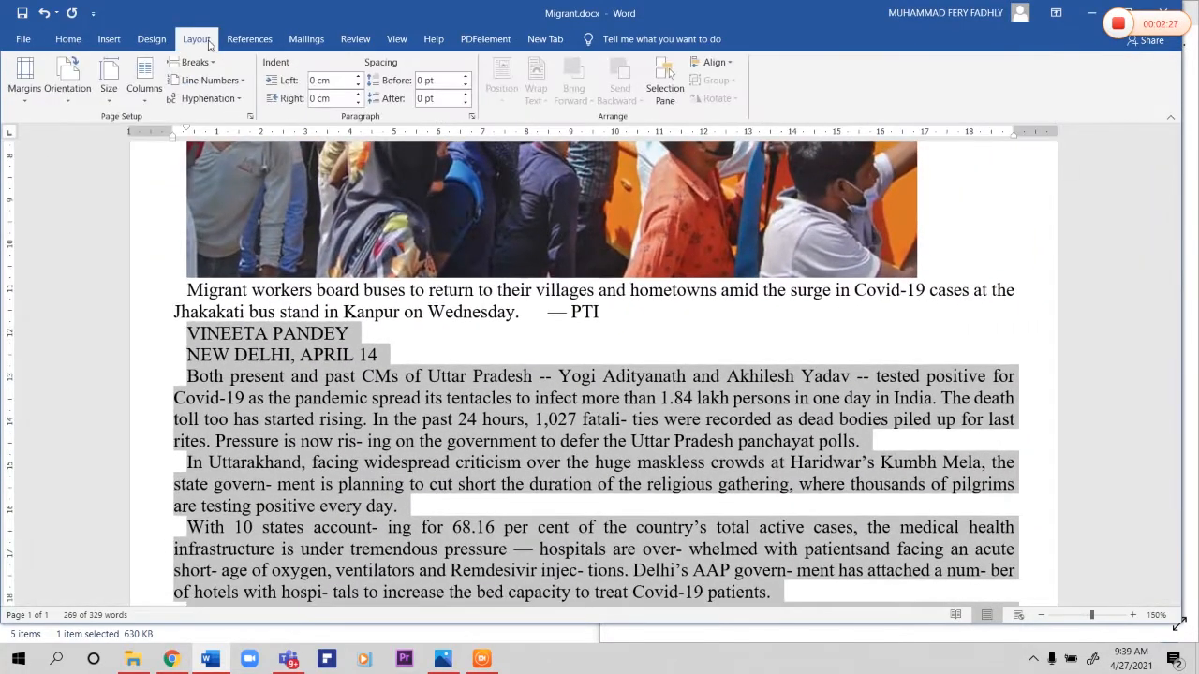
{"action": "left_click", "coordinate": [146, 101]}
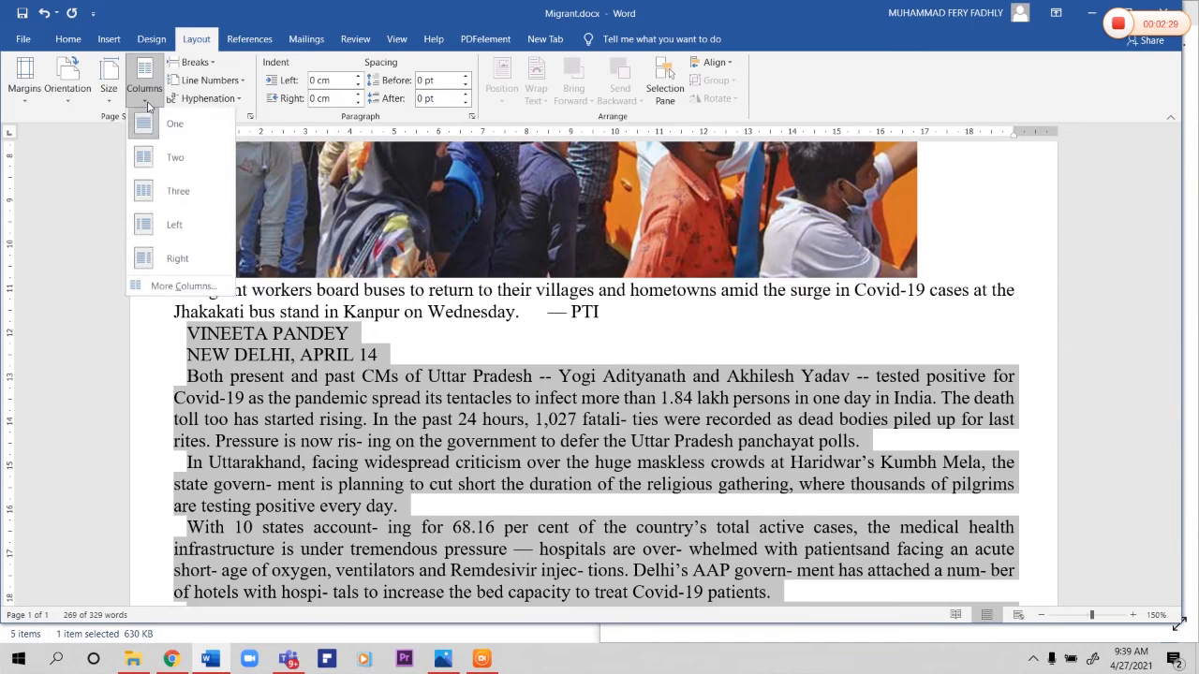
{"action": "left_click", "coordinate": [211, 285]}
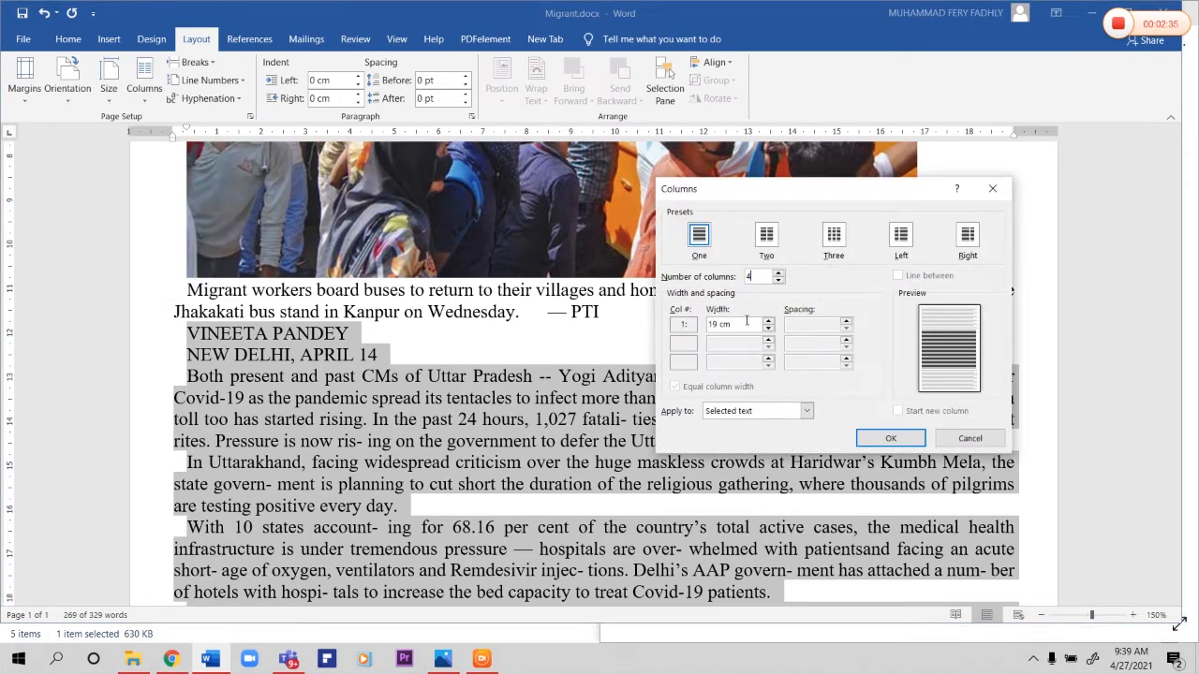
{"action": "left_click", "coordinate": [481, 658]}
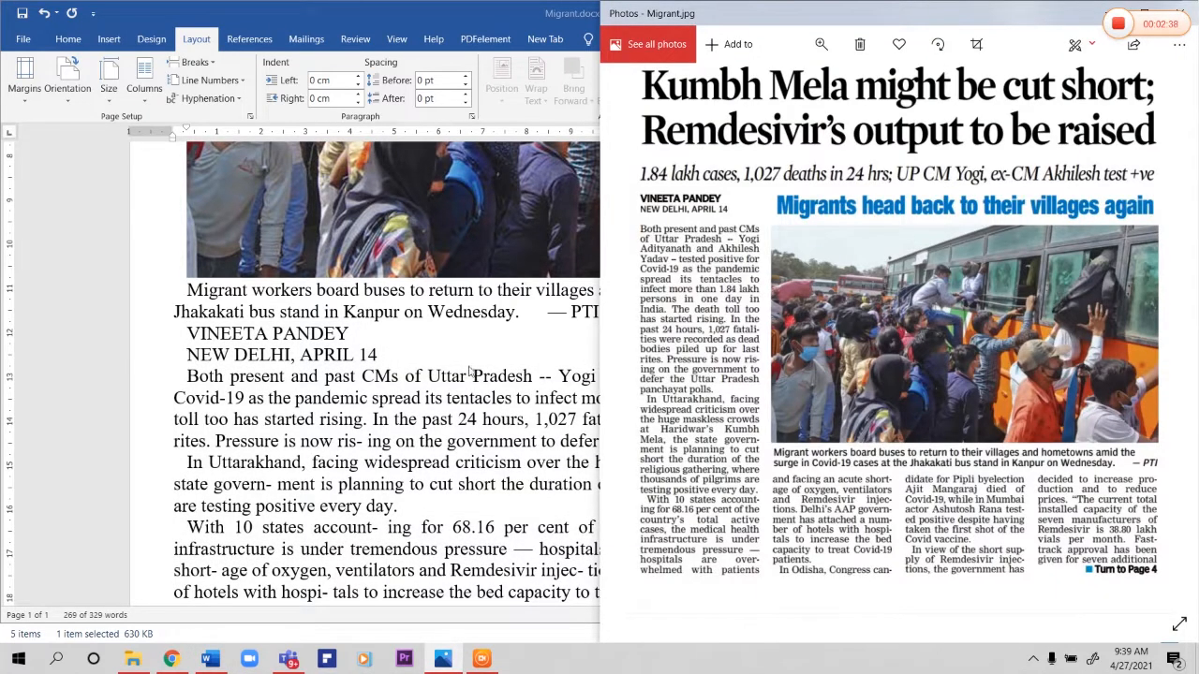
{"action": "left_click", "coordinate": [523, 397]}
{"action": "key", "text": "Tab"}
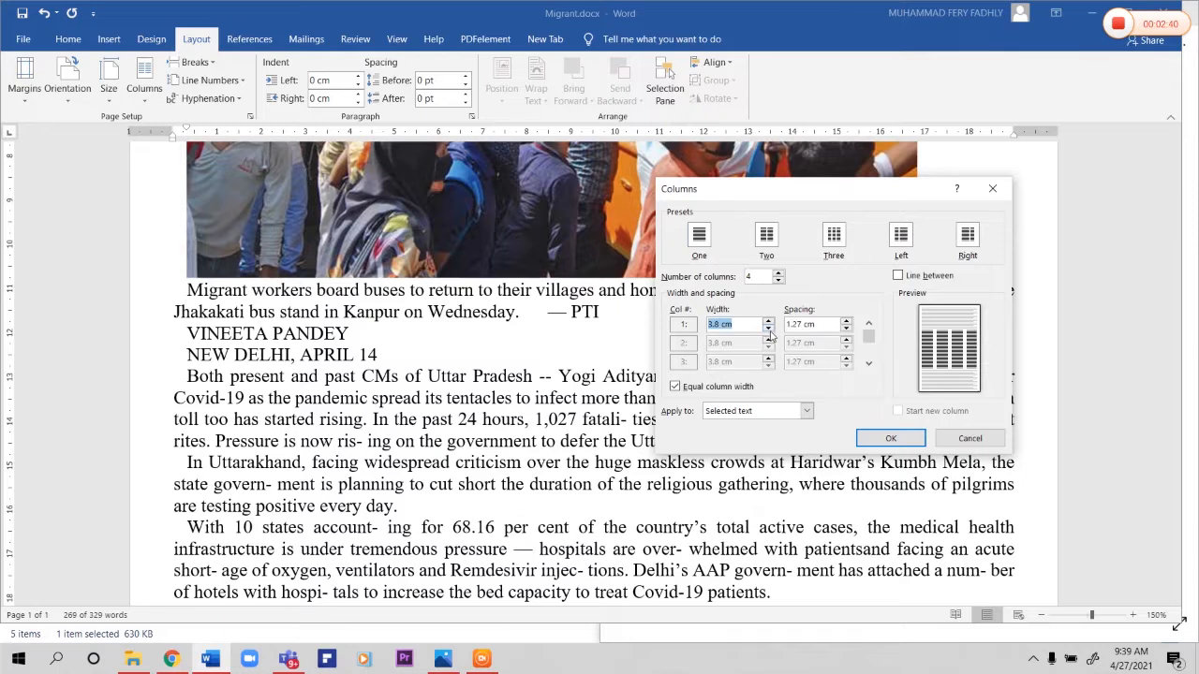
{"action": "left_click_drag", "start_coordinate": [801, 327], "coordinate": [785, 334]}
{"action": "type", "text": "0"}
{"action": "left_click", "coordinate": [890, 438]}
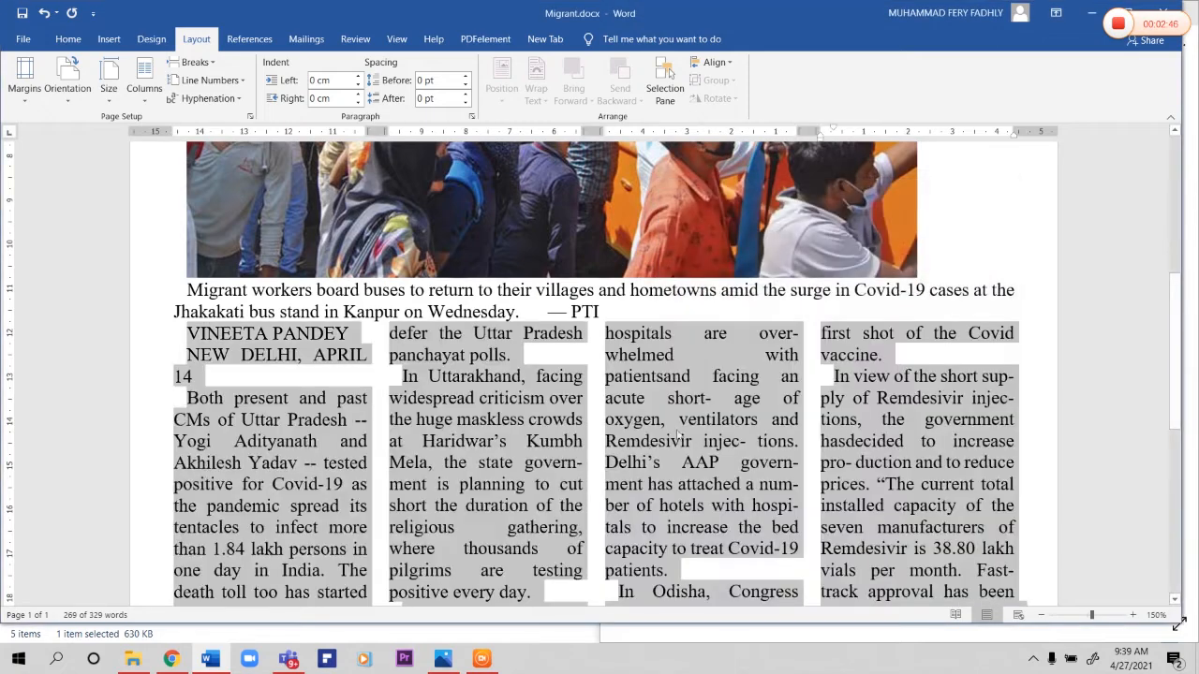
Step: Compare with the reference newspaper image and set the byline and the "NEW DELHI, APRIL 14" line to Arial
{"action": "scroll", "coordinate": [413, 428], "scroll_direction": "down", "scroll_amount": 2}
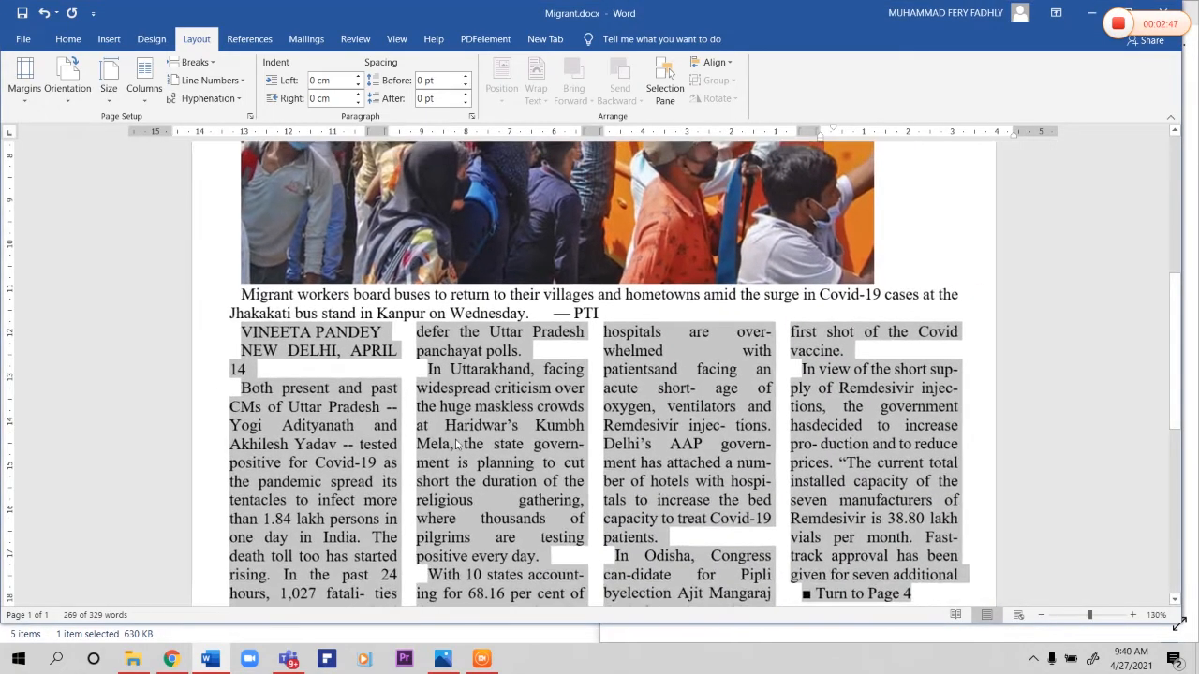
{"action": "left_click", "coordinate": [481, 658]}
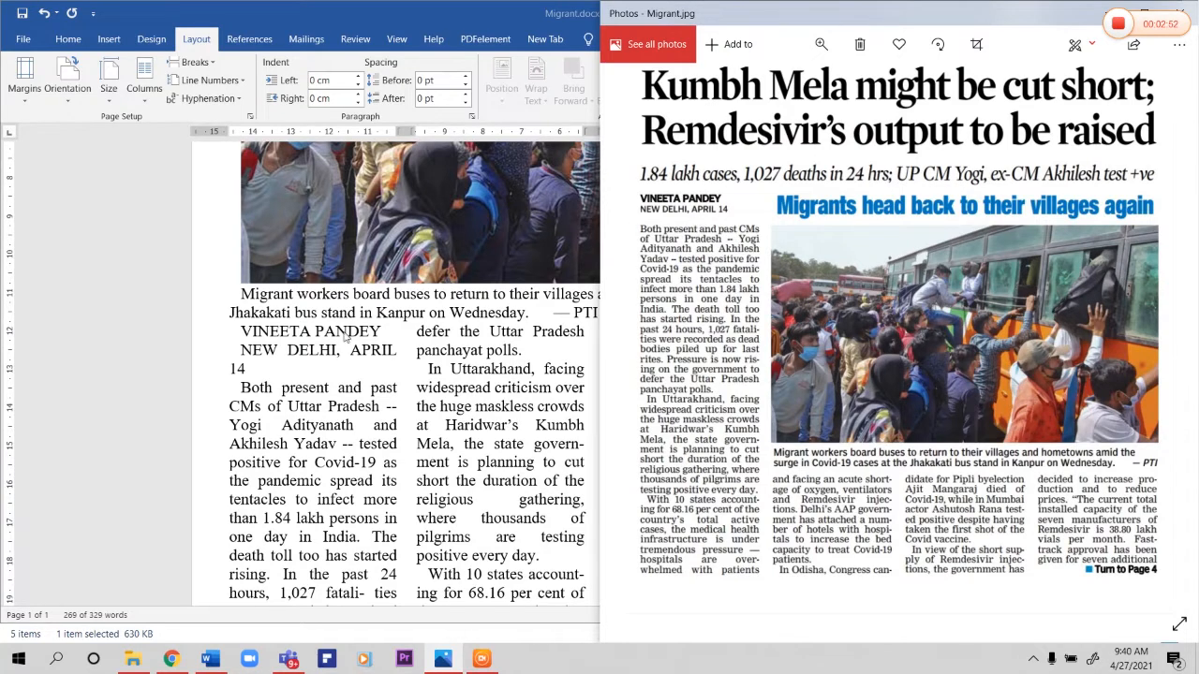
{"action": "key", "text": "alt+Tab"}
{"action": "left_click_drag", "start_coordinate": [242, 332], "coordinate": [311, 372]}
{"action": "left_click", "coordinate": [67, 38]}
{"action": "left_click", "coordinate": [190, 68]}
{"action": "type", "text": "Arial"}
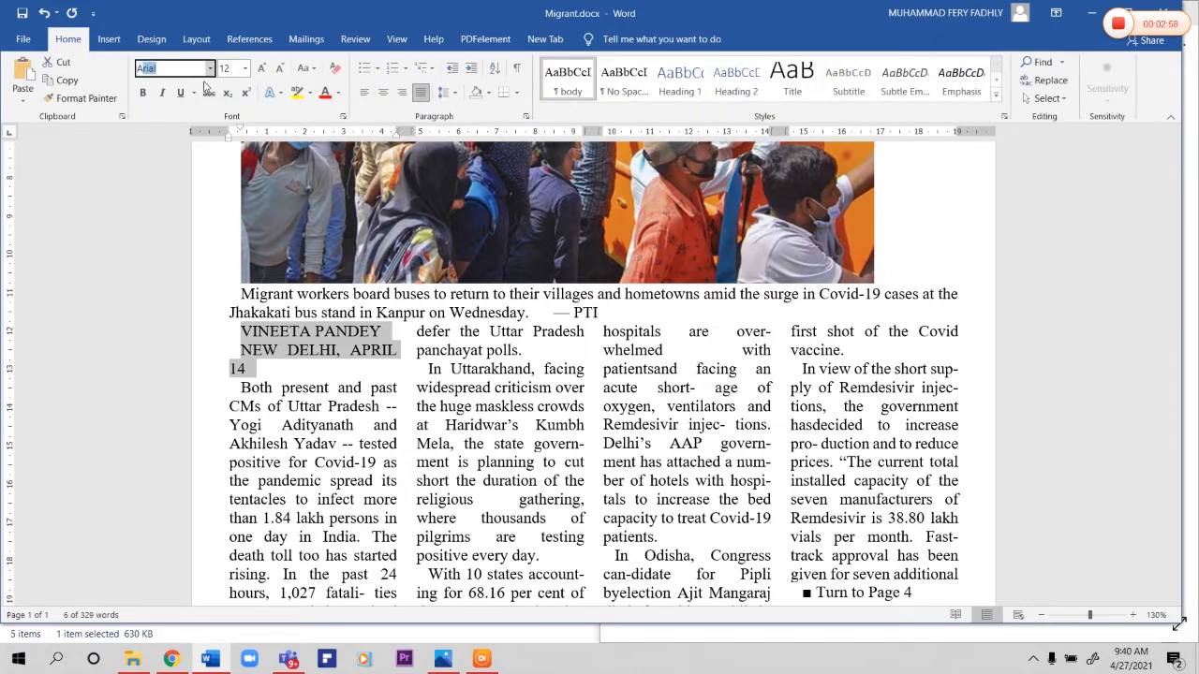
{"action": "key", "text": "Return"}
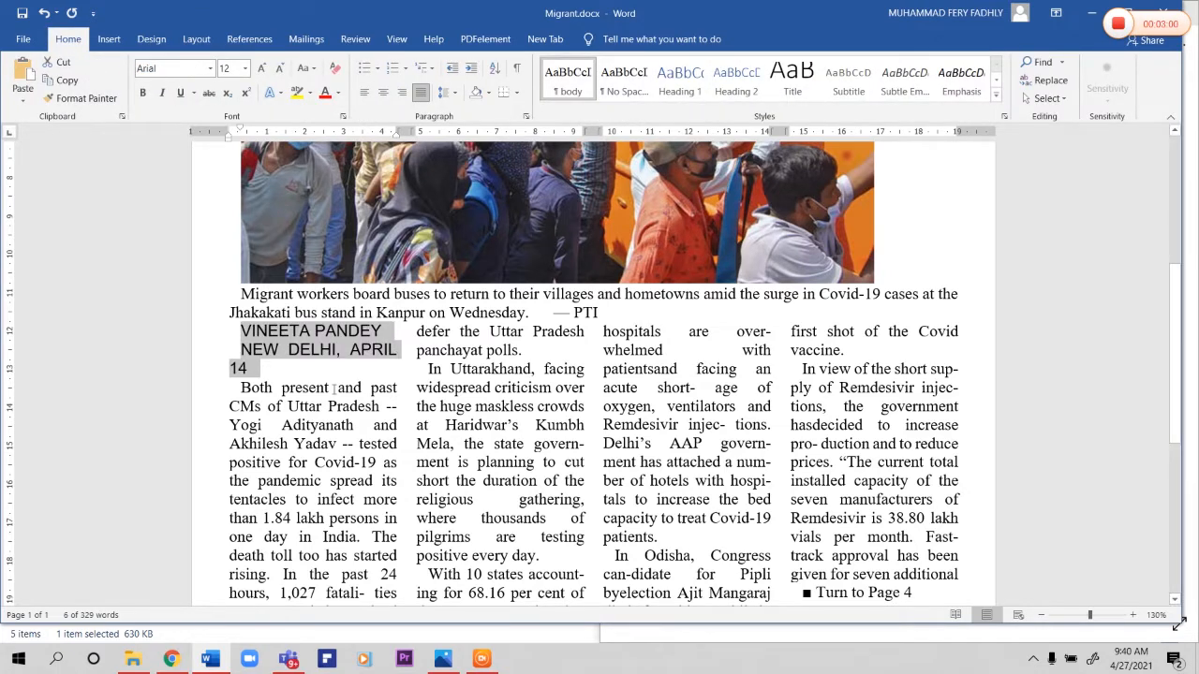
Step: Remove the first-line indent from the byline, the dateline and the first body paragraph starting "Both present and past CMs"
{"action": "left_click", "coordinate": [236, 338]}
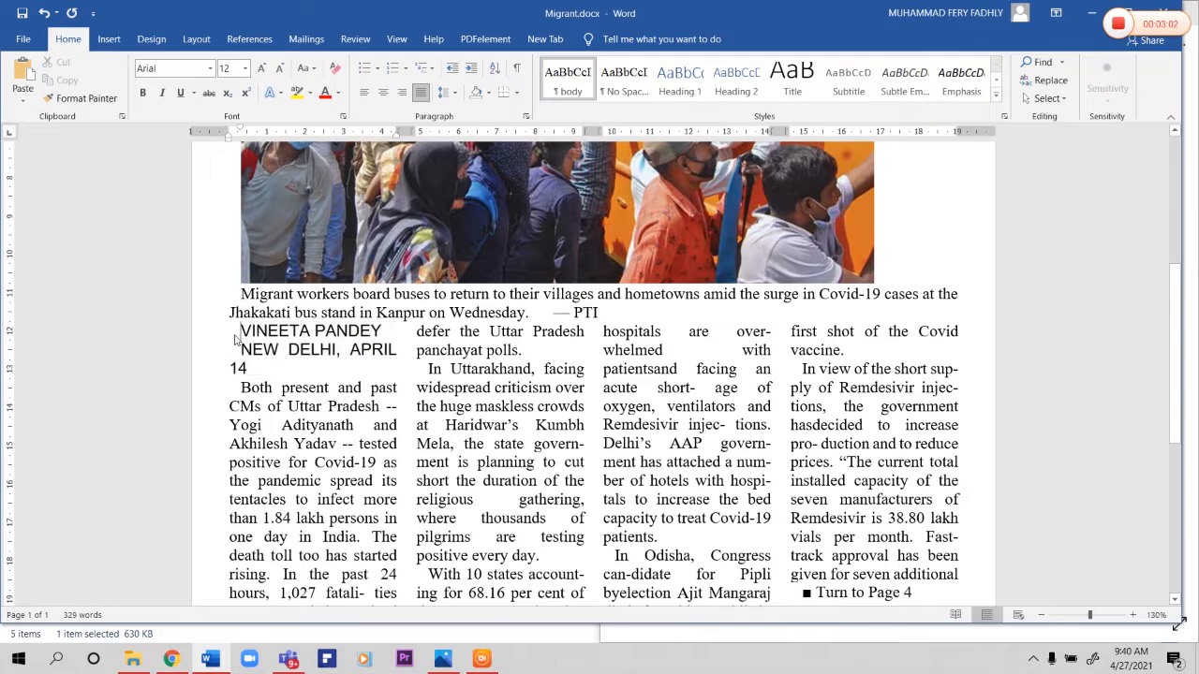
{"action": "key", "text": "BackSpace"}
{"action": "left_click", "coordinate": [231, 350]}
{"action": "key", "text": "BackSpace"}
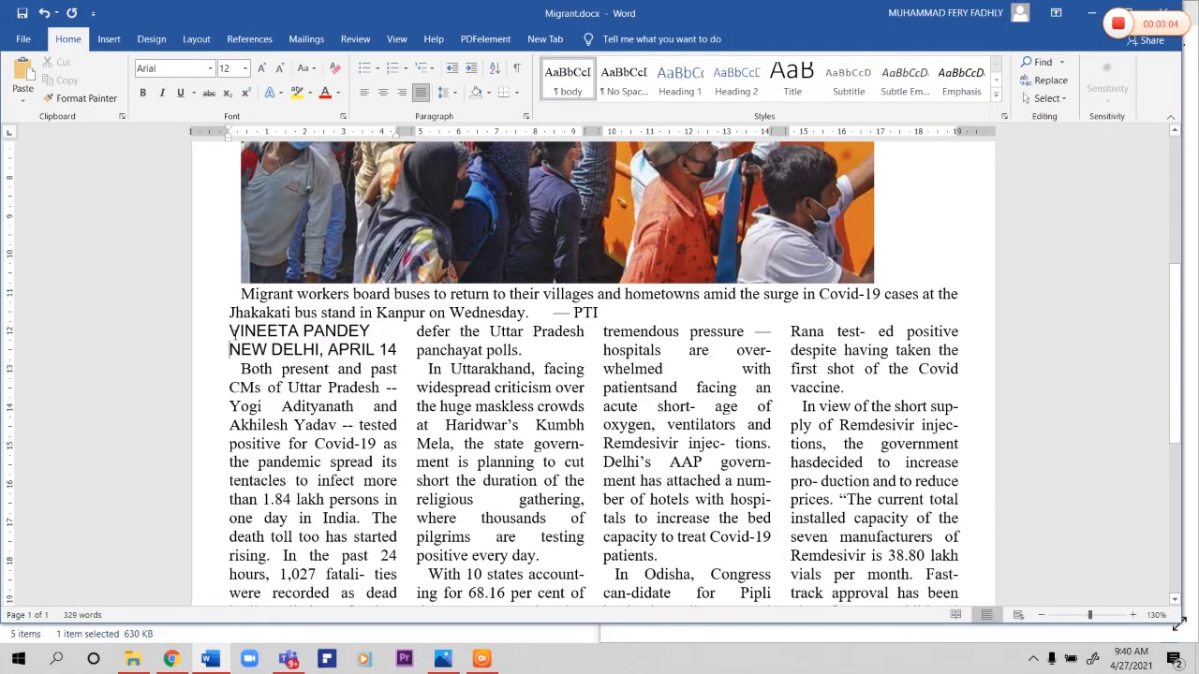
{"action": "left_click", "coordinate": [242, 369]}
{"action": "key", "text": "BackSpace"}
Step: Set the font of the byline above "NEW DELHI, APRIL 14" to Arial Black
{"action": "left_click_drag", "start_coordinate": [230, 330], "coordinate": [373, 333]}
{"action": "left_click", "coordinate": [187, 68]}
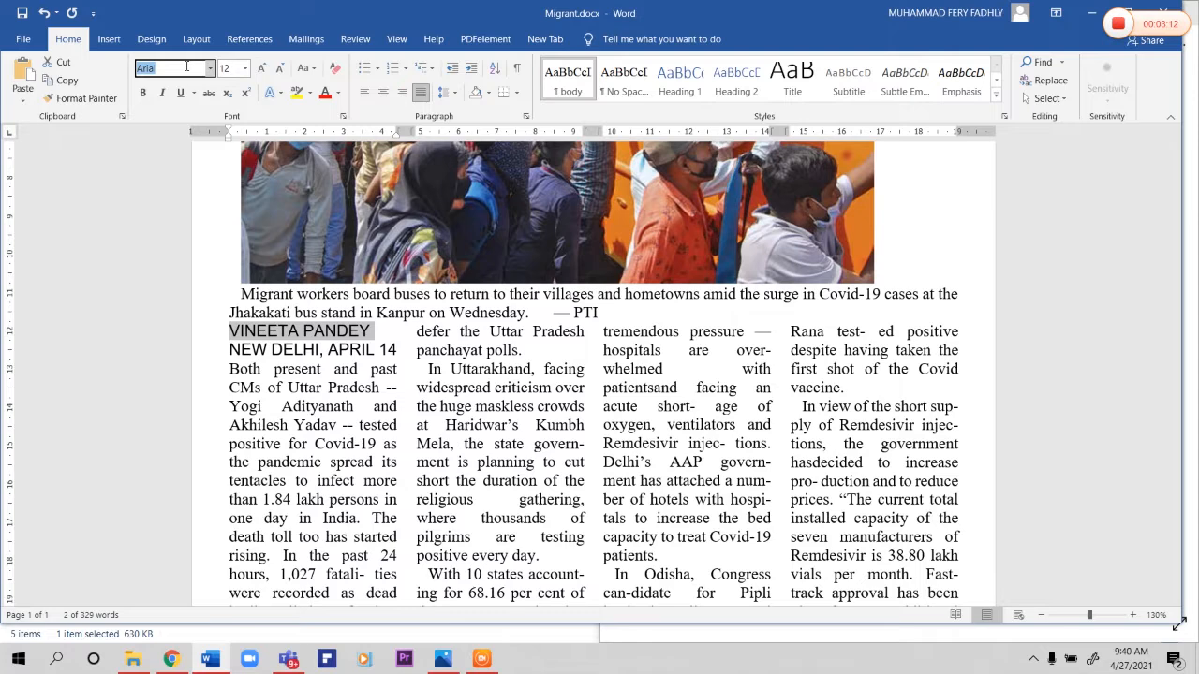
{"action": "type", "text": "Arial"}
{"action": "key", "text": "Return"}
{"action": "left_click", "coordinate": [302, 354]}
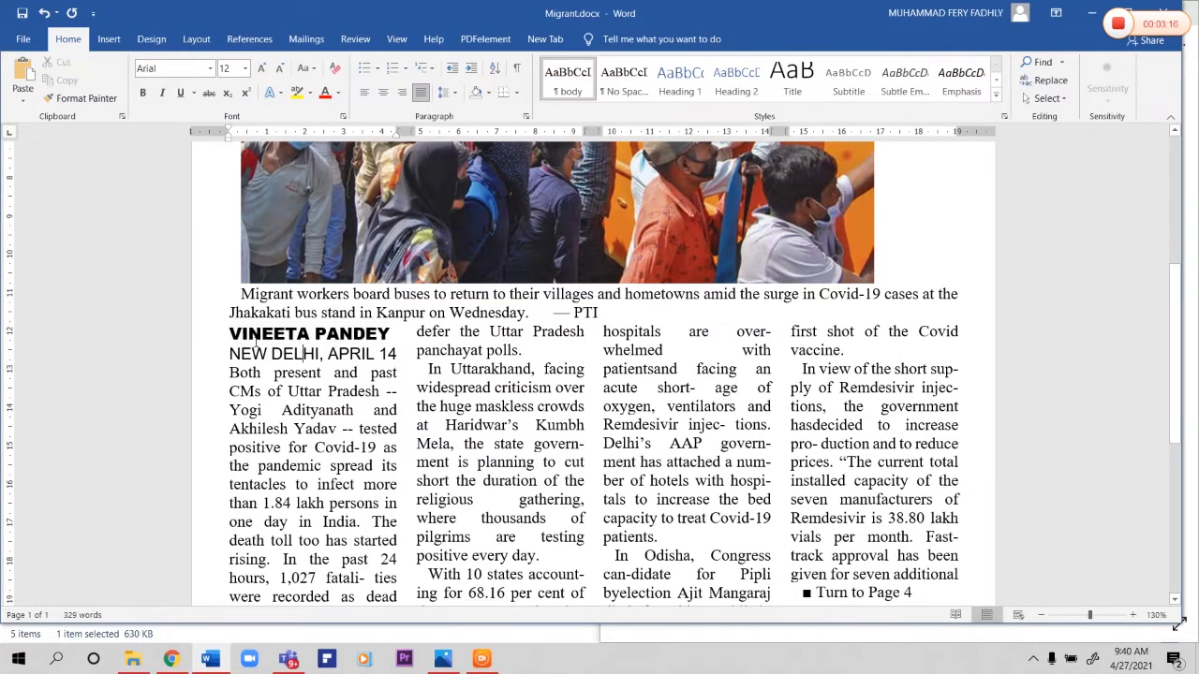
Step: Reduce the byline and dateline text to 10 pt
{"action": "left_click_drag", "start_coordinate": [233, 336], "coordinate": [397, 350]}
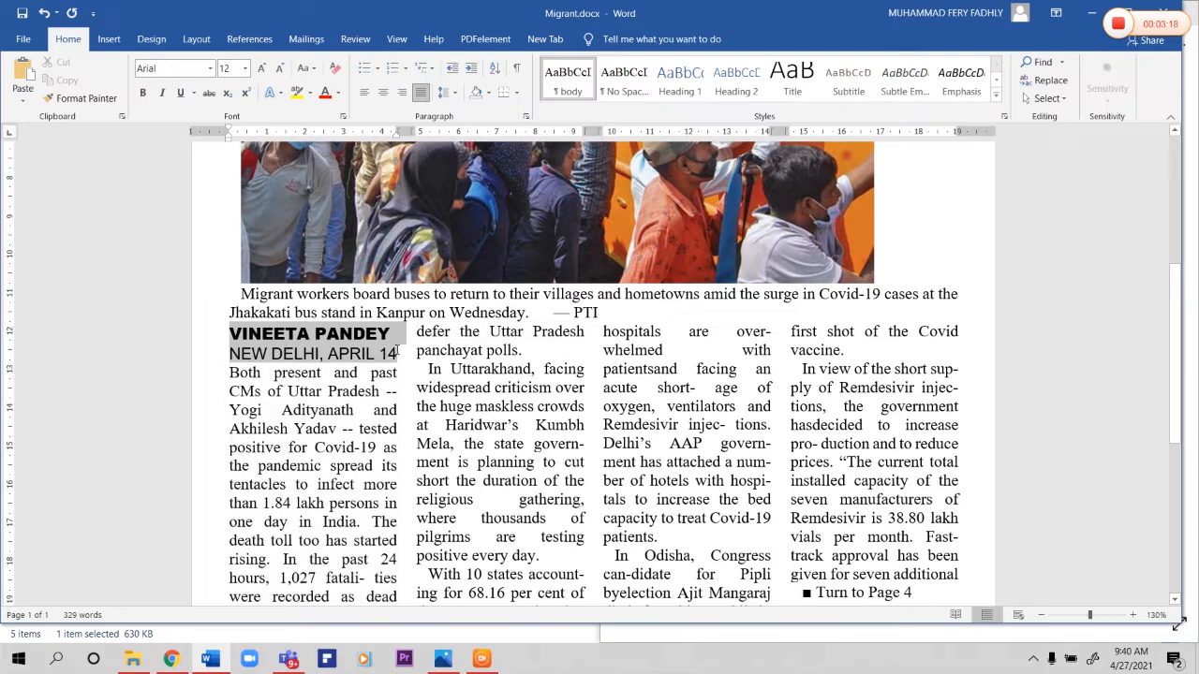
{"action": "left_click", "coordinate": [244, 70]}
{"action": "left_click", "coordinate": [225, 116]}
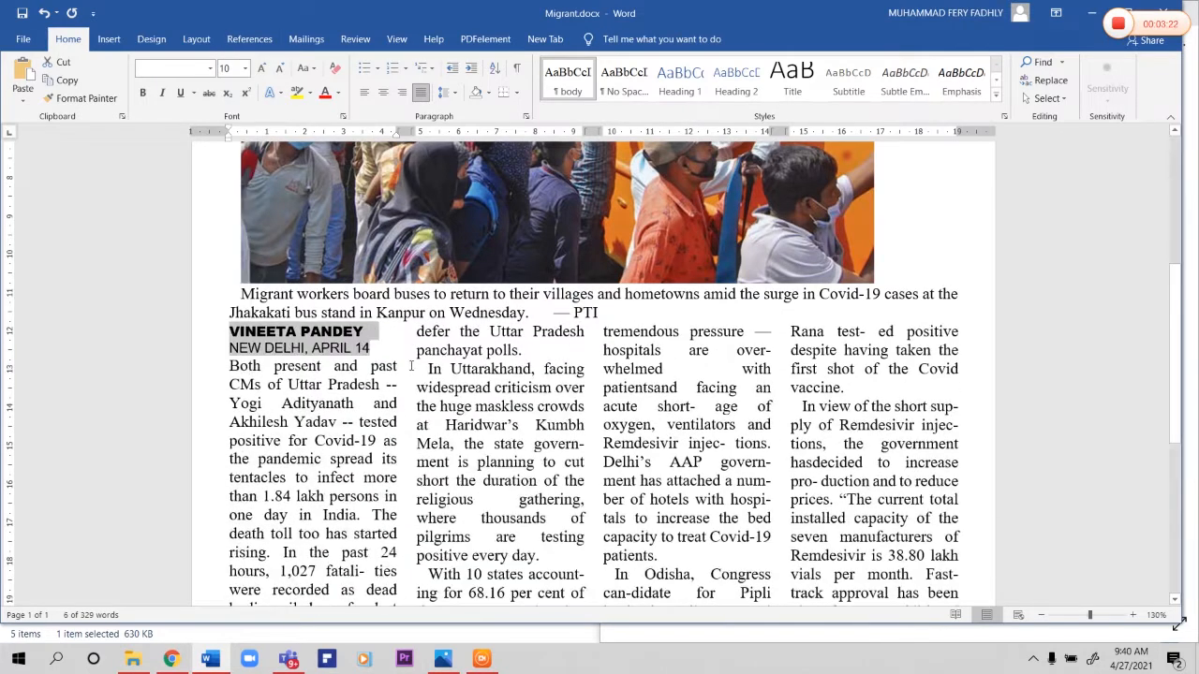
Step: Set the spacing after the "NEW DELHI, APRIL 14" paragraph to 12 pt
{"action": "left_click", "coordinate": [353, 350]}
{"action": "left_click_drag", "start_coordinate": [230, 347], "coordinate": [353, 348]}
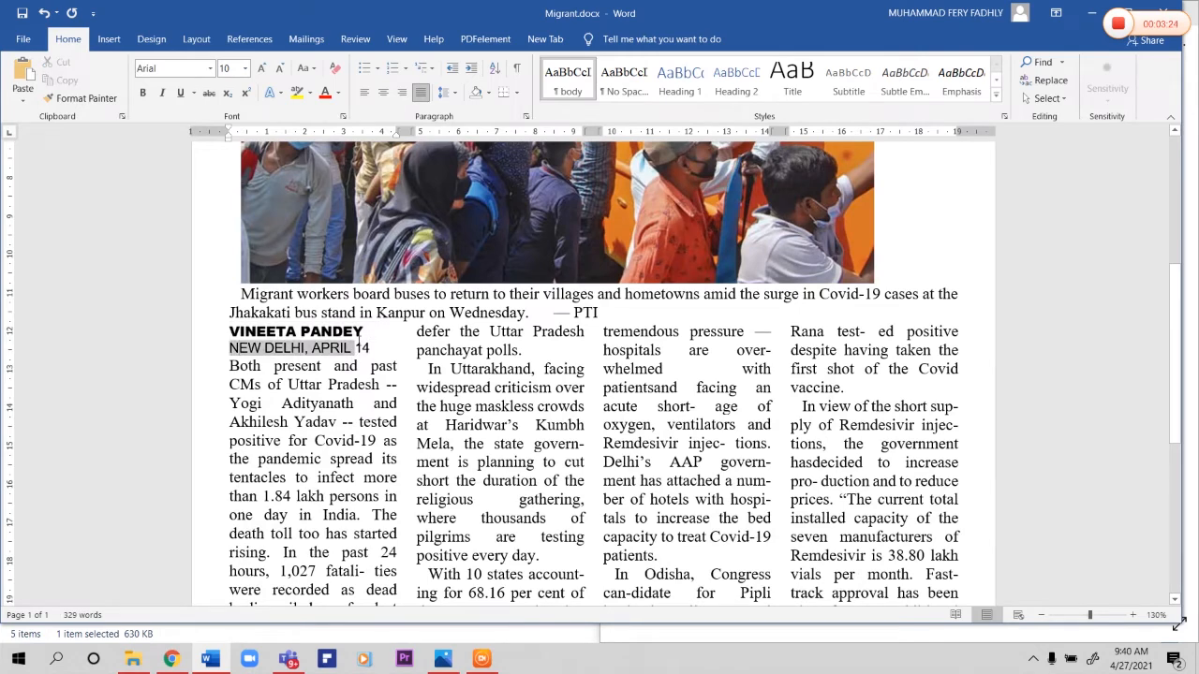
{"action": "left_click", "coordinate": [197, 38]}
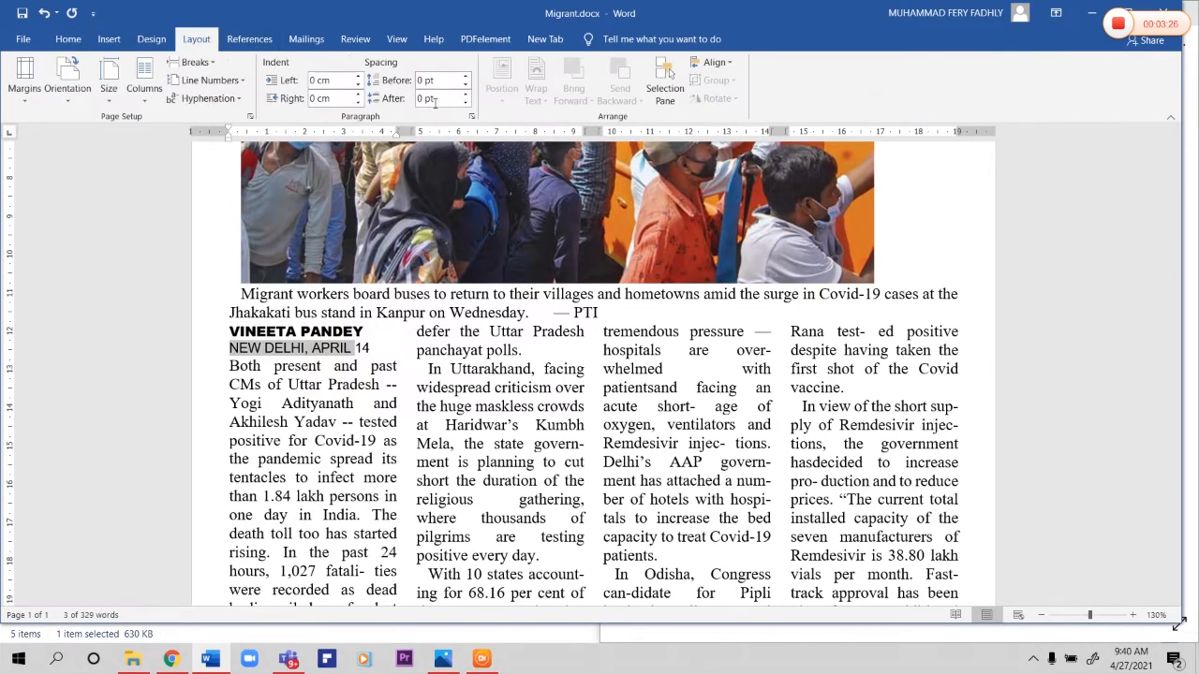
{"action": "left_click", "coordinate": [465, 95]}
{"action": "left_click", "coordinate": [465, 94]}
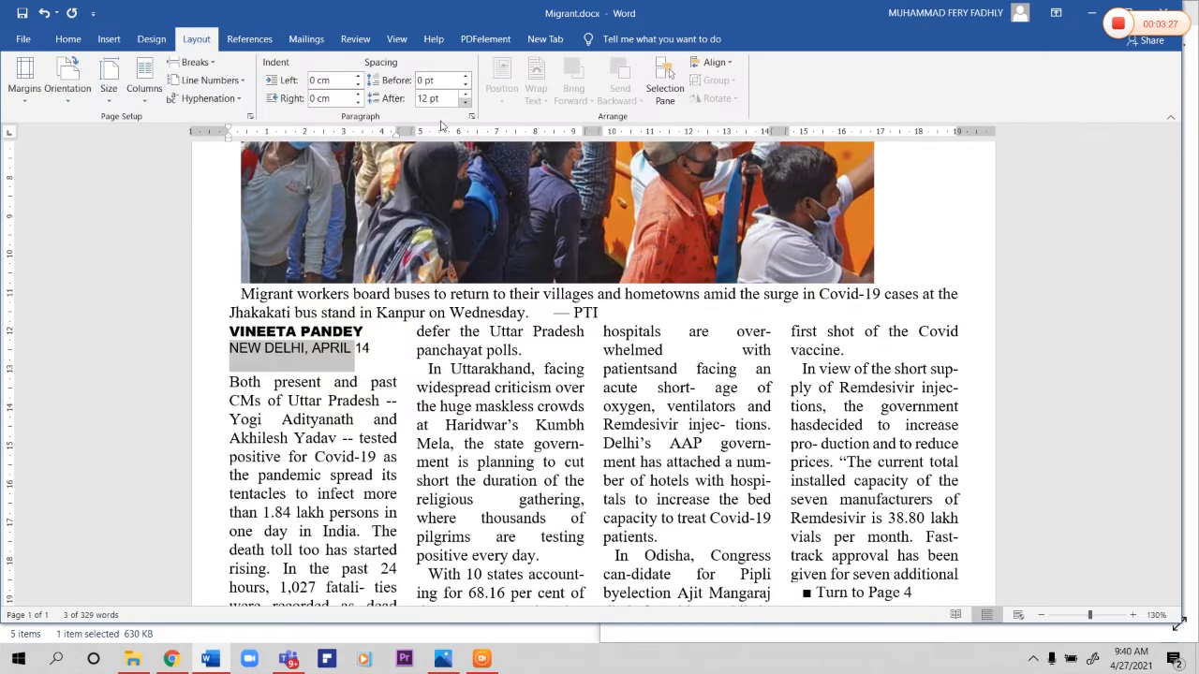
{"action": "left_click", "coordinate": [366, 348]}
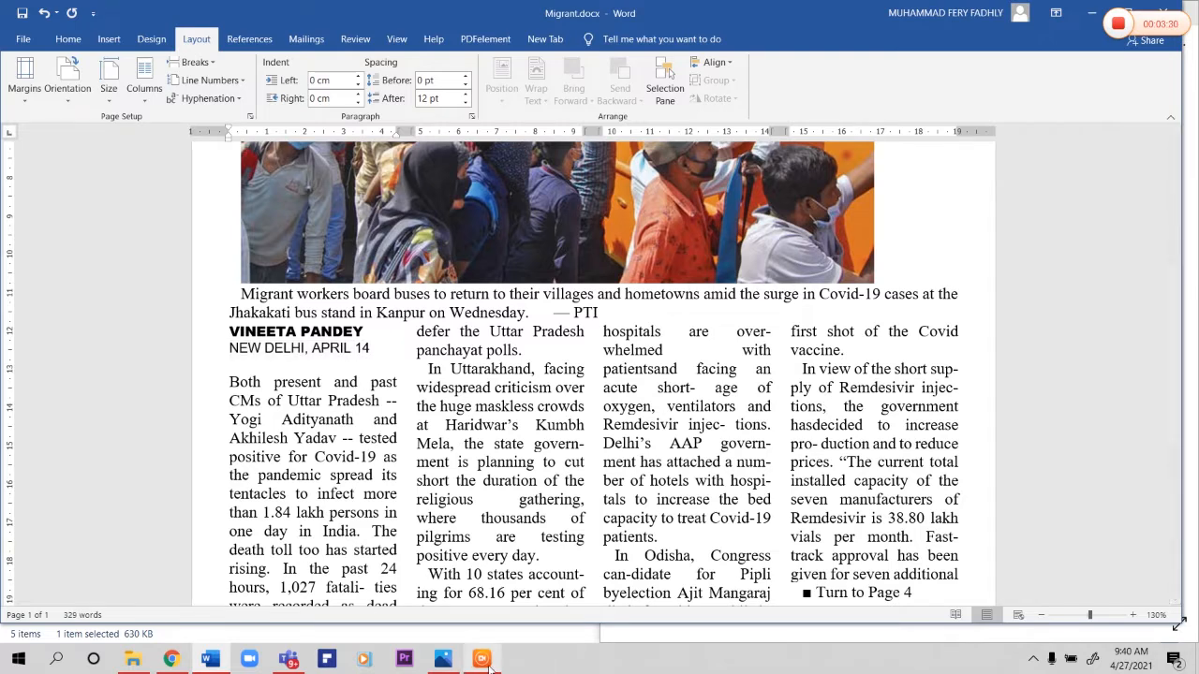
Step: Arrange the Word document beside the reference newspaper image in Photos and compare the article columns with it
{"action": "left_click", "coordinate": [443, 659]}
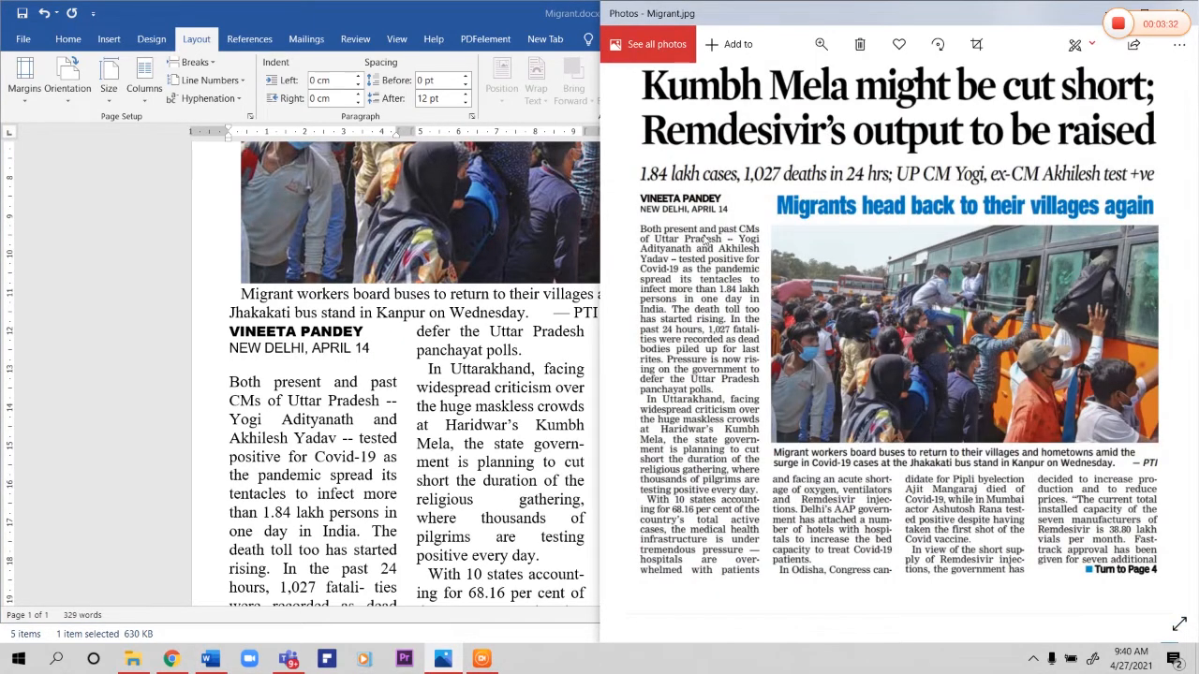
{"action": "scroll", "coordinate": [368, 422], "scroll_direction": "down", "scroll_amount": 4, "text": "ctrl"}
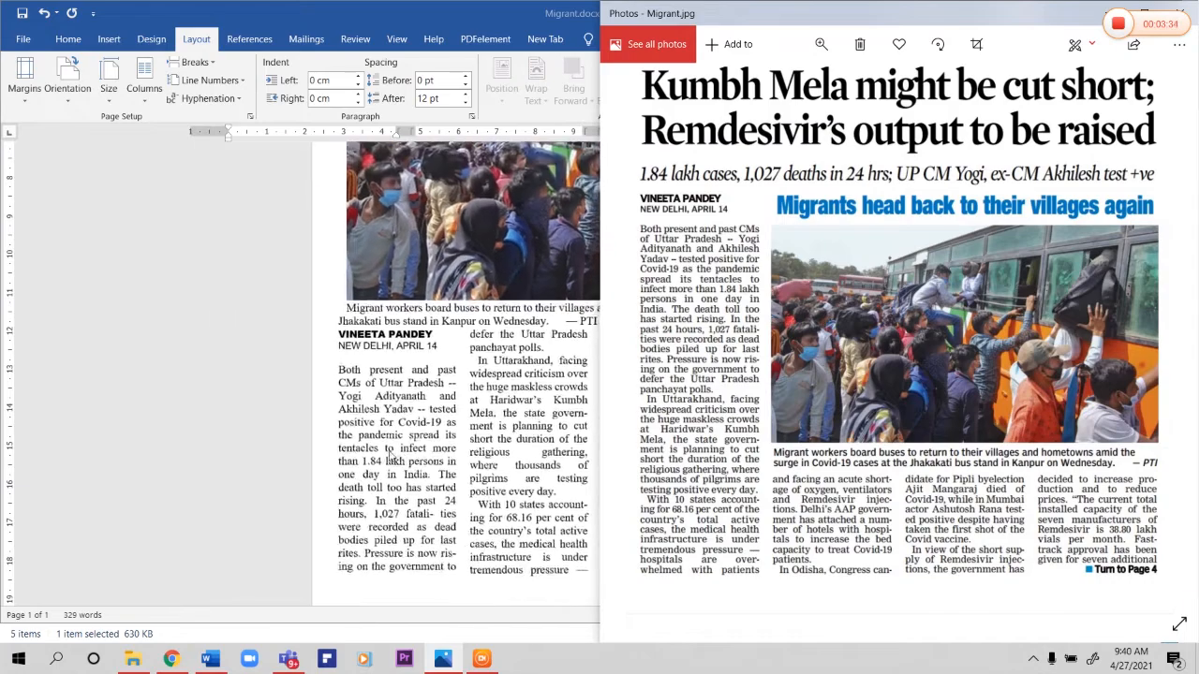
{"action": "left_click_drag", "start_coordinate": [438, 10], "coordinate": [0, 108]}
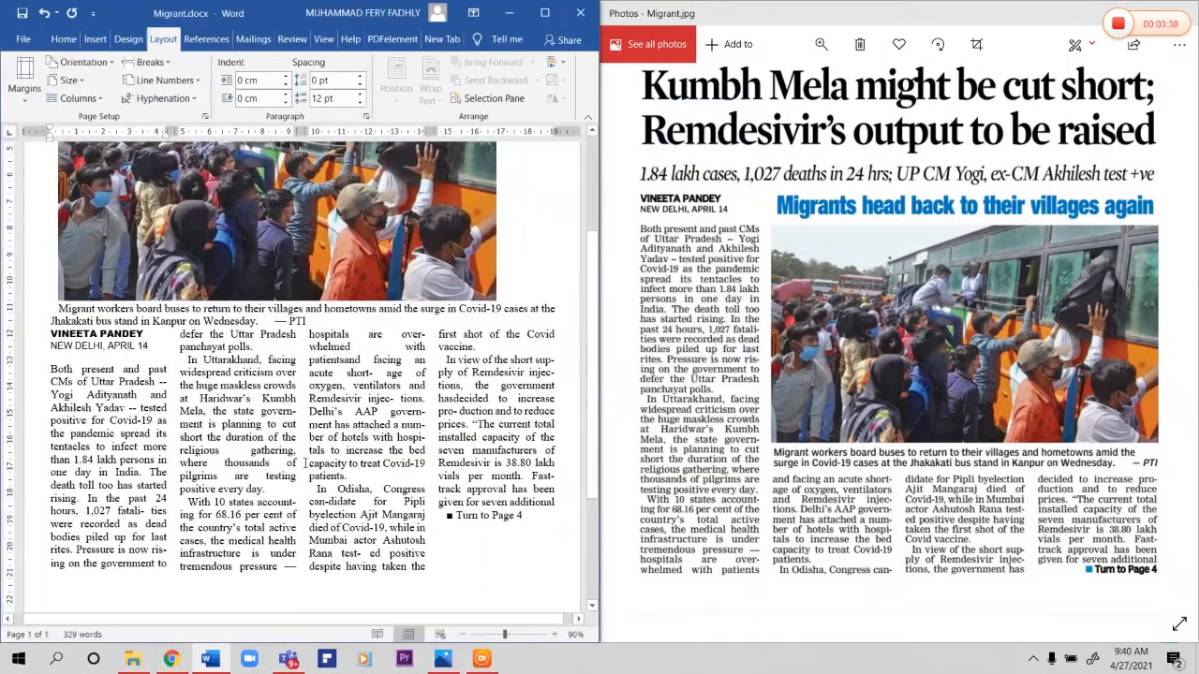
{"action": "scroll", "coordinate": [350, 529], "scroll_direction": "up", "scroll_amount": 2}
{"action": "scroll", "coordinate": [350, 529], "scroll_direction": "down", "scroll_amount": 1}
{"action": "scroll", "coordinate": [350, 529], "scroll_direction": "down", "scroll_amount": 2}
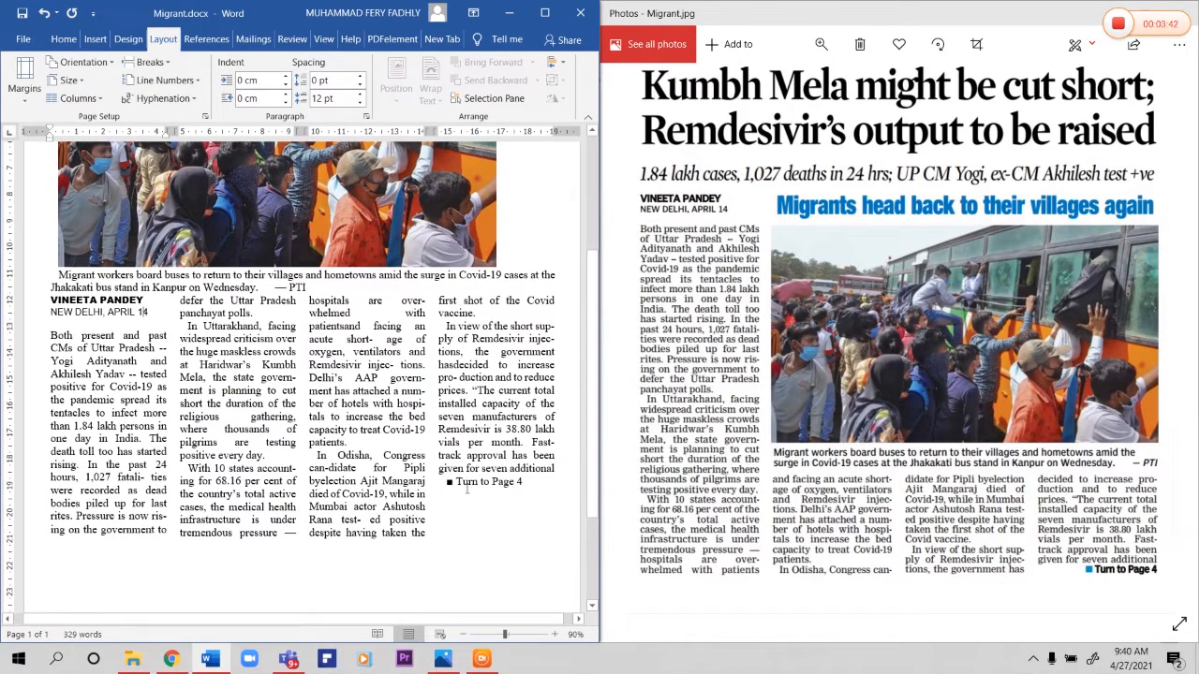
Step: Format "Turn to Page 4" at the end of the article as Arial Black, 10 pt, and right-align the line
{"action": "left_click_drag", "start_coordinate": [456, 482], "coordinate": [524, 483]}
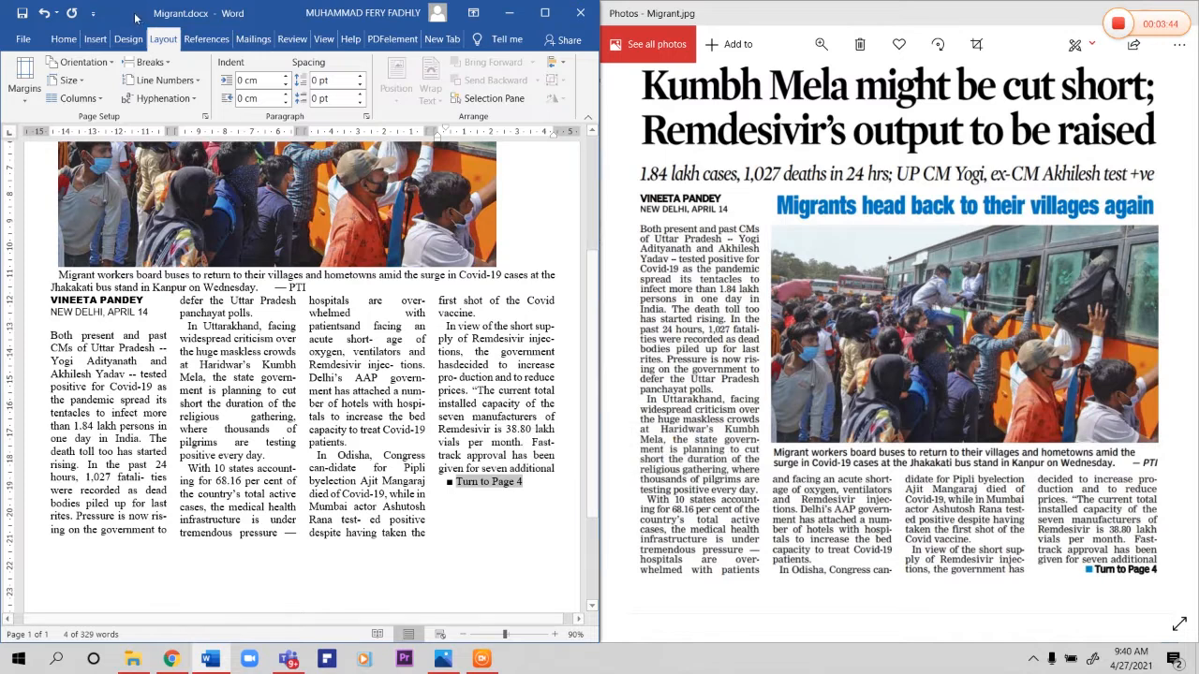
{"action": "left_click", "coordinate": [72, 45]}
{"action": "left_click", "coordinate": [104, 62]}
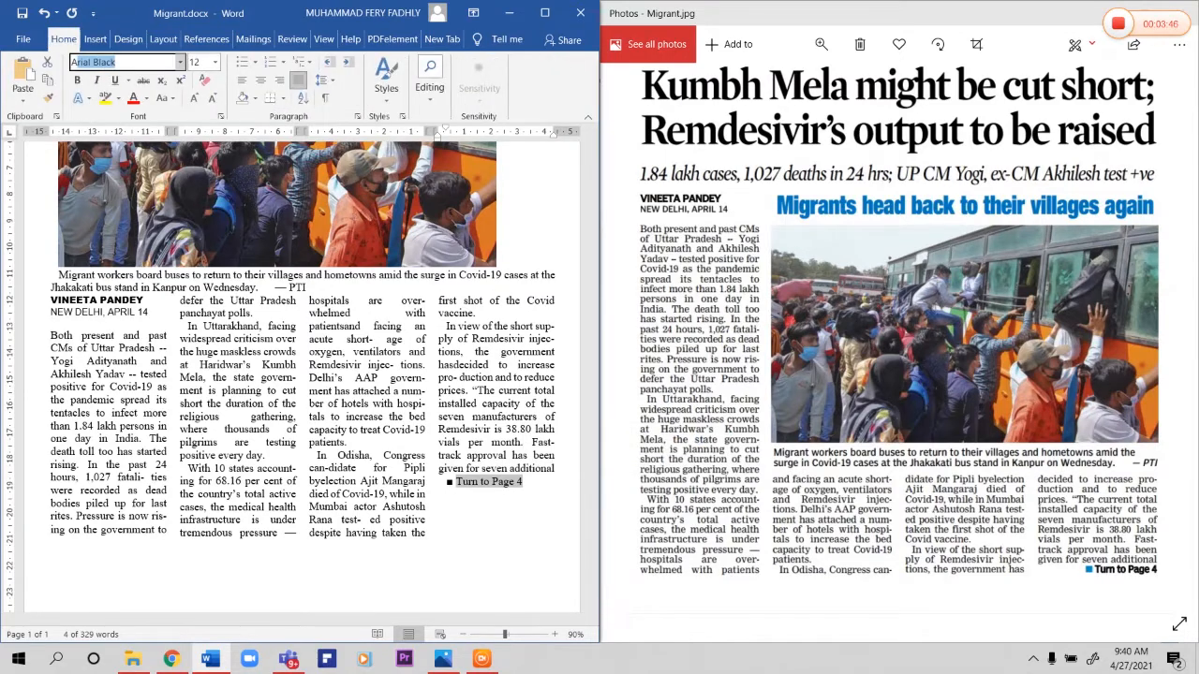
{"action": "key", "text": "Return"}
{"action": "left_click", "coordinate": [215, 62]}
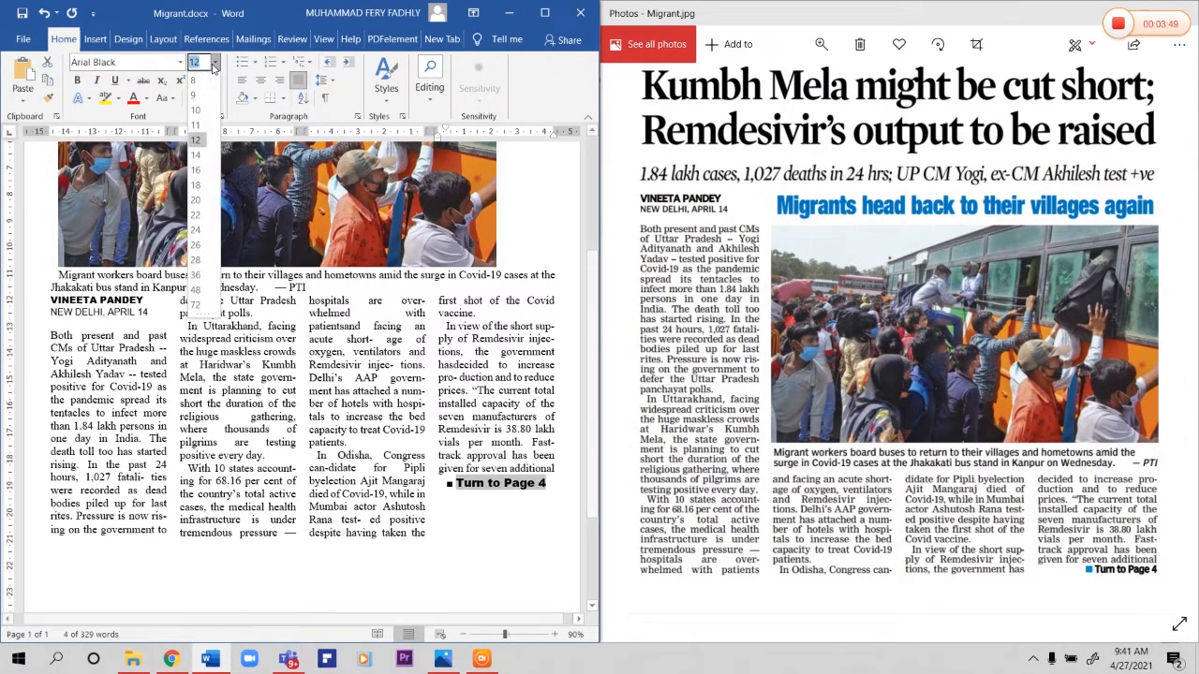
{"action": "left_click", "coordinate": [197, 110]}
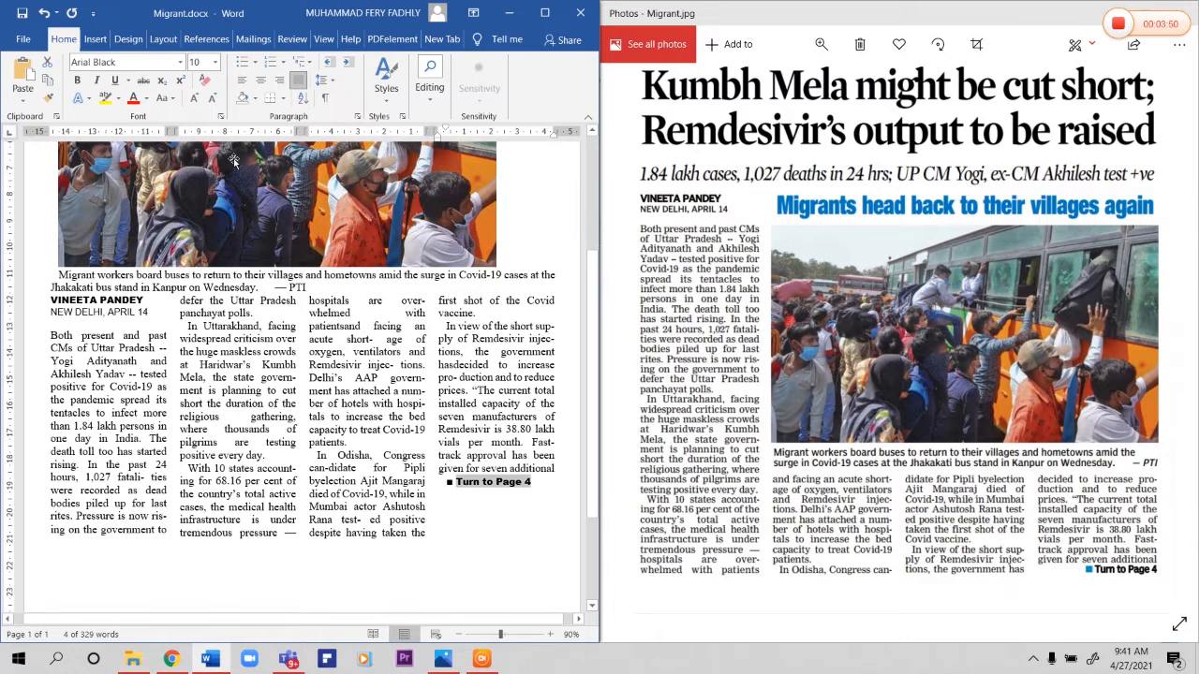
{"action": "left_click", "coordinate": [476, 544]}
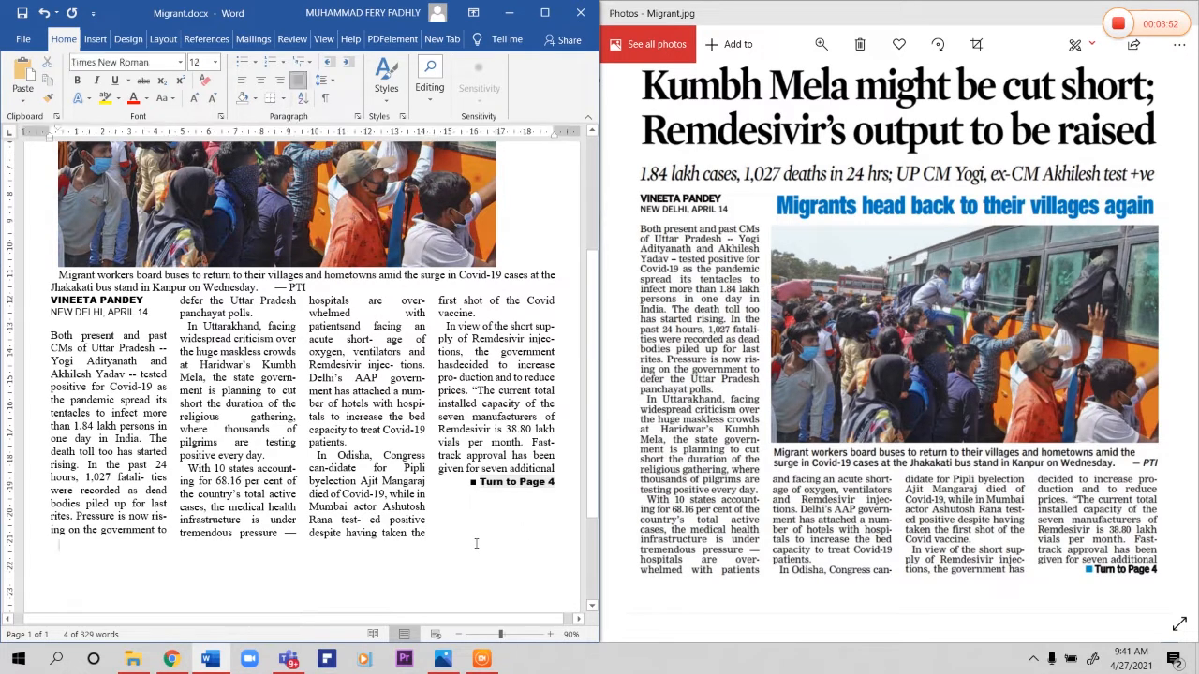
Step: Color the square bullet before "Turn to Page 4" with the standard Blue, as in the reference image
{"action": "left_click", "coordinate": [474, 482]}
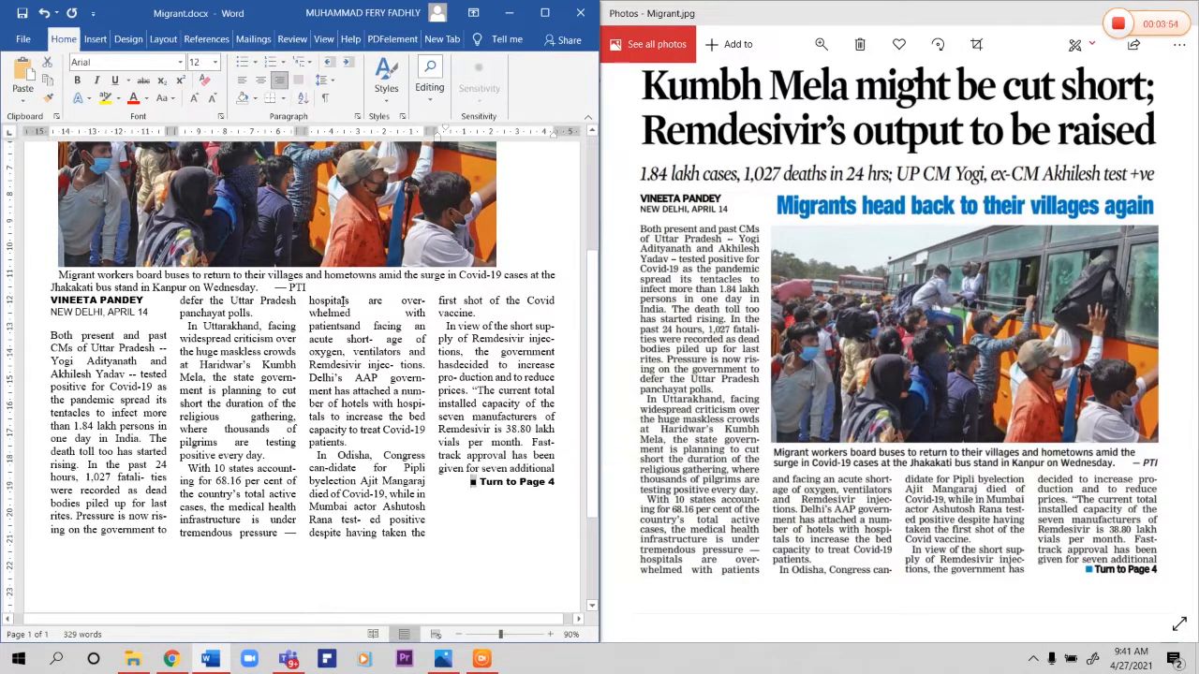
{"action": "left_click", "coordinate": [148, 99]}
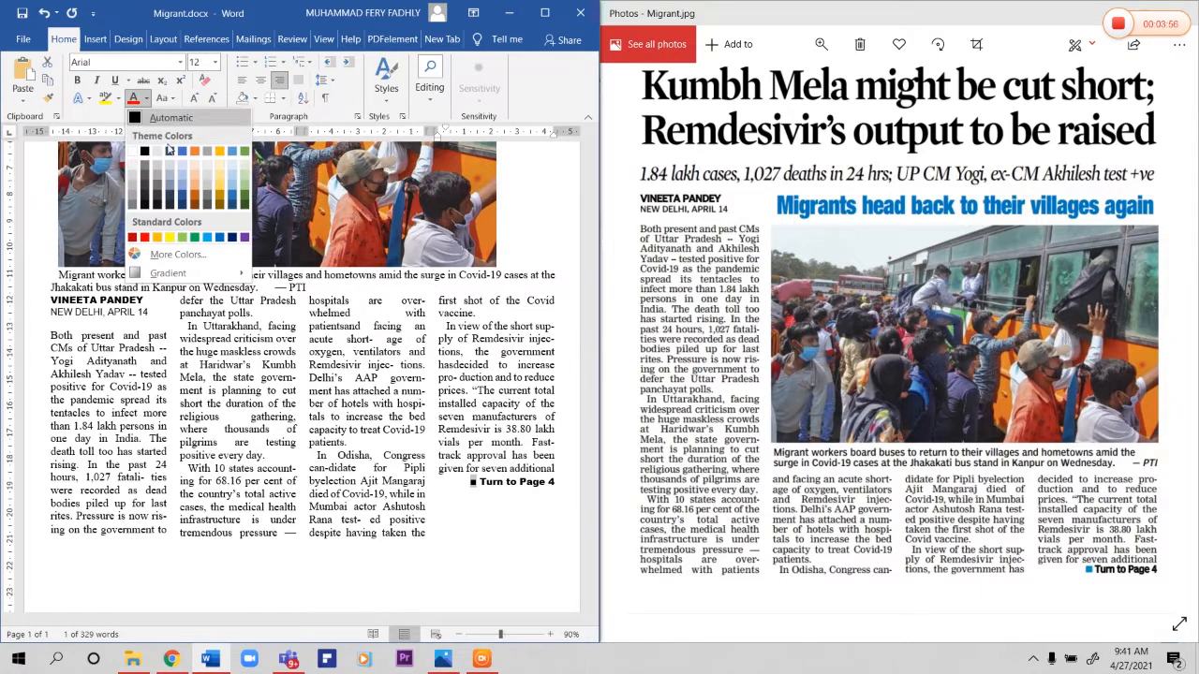
{"action": "left_click", "coordinate": [510, 514]}
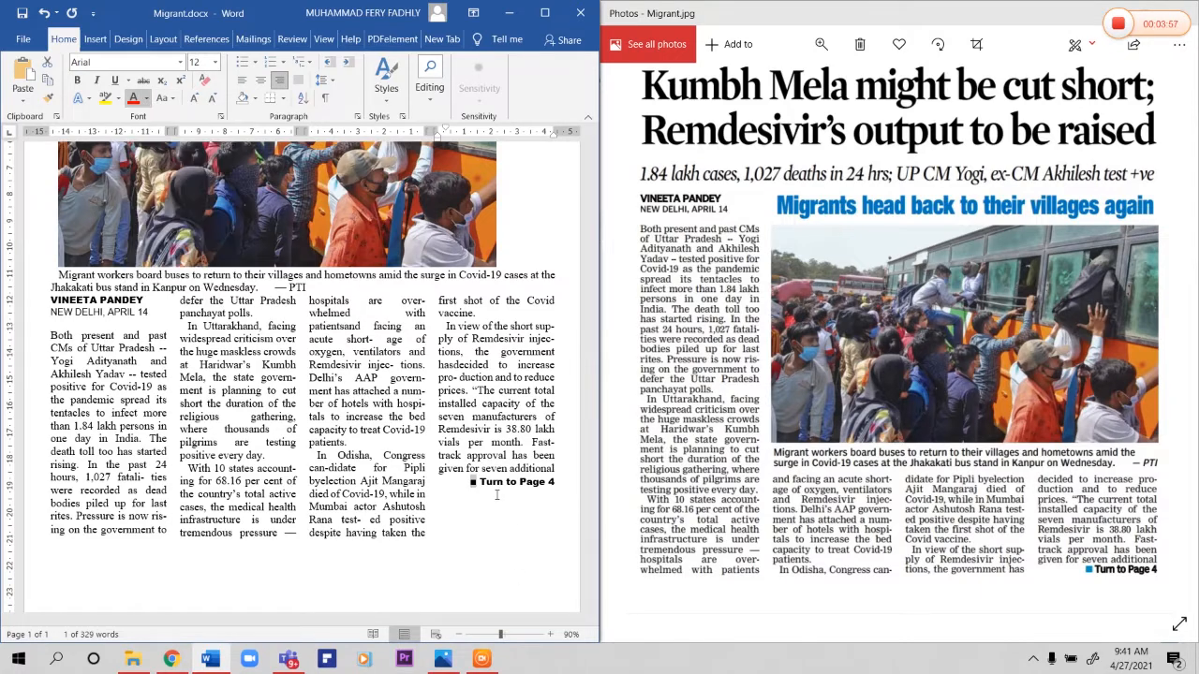
{"action": "left_click", "coordinate": [148, 99]}
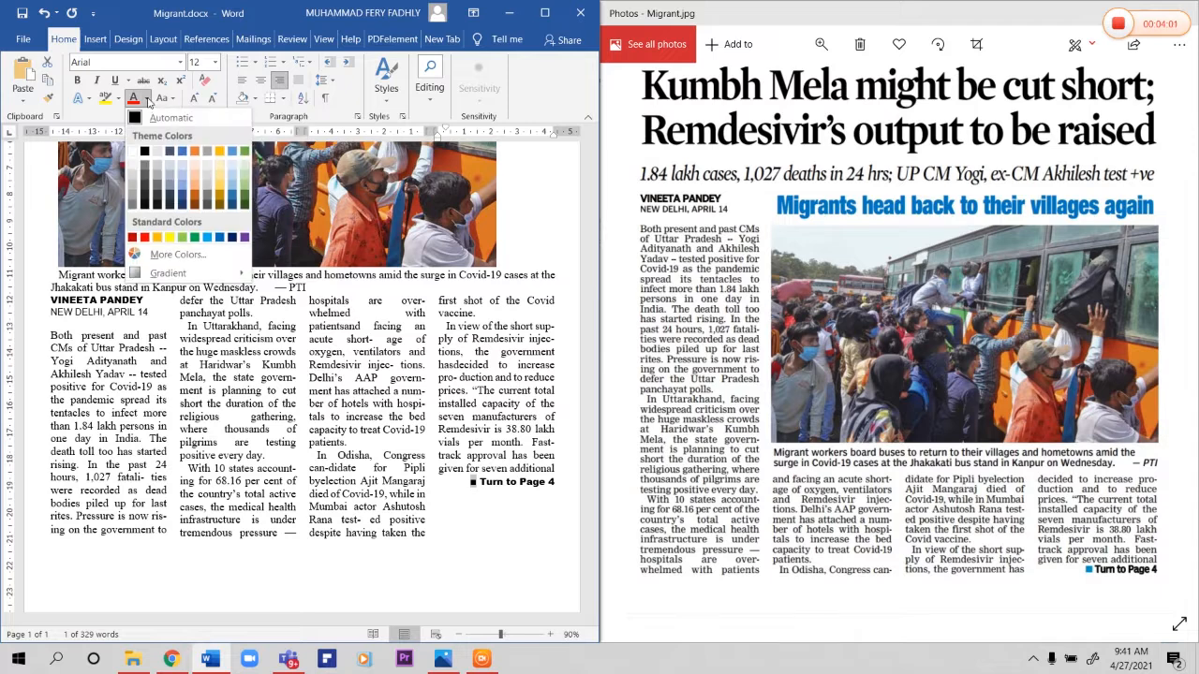
{"action": "left_click", "coordinate": [218, 238]}
{"action": "left_click", "coordinate": [399, 458]}
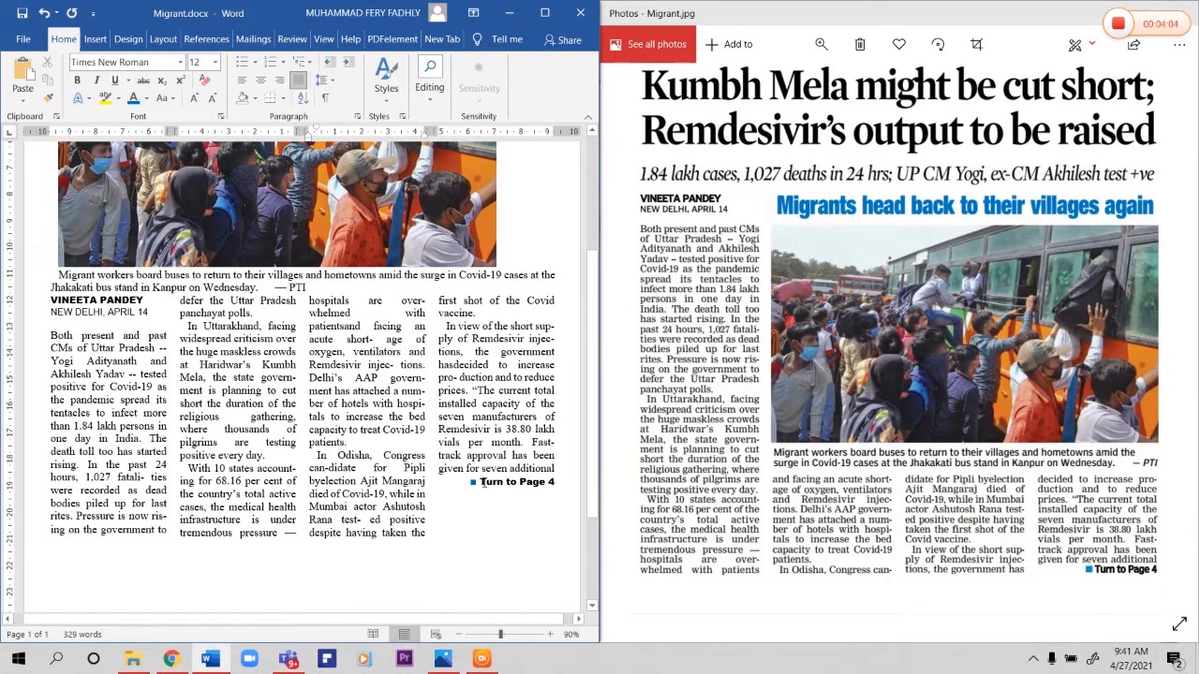
Step: Insert a blank line between the last body paragraph and "Turn to Page 4"
{"action": "left_click", "coordinate": [553, 468]}
{"action": "key", "text": "Return"}
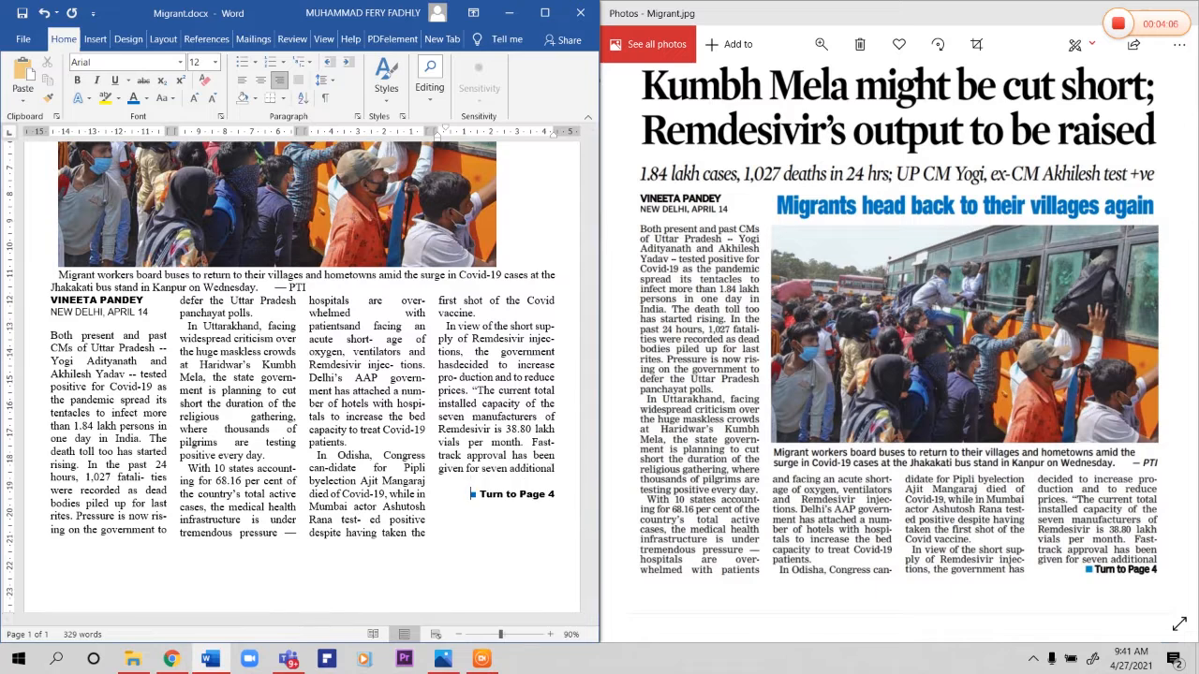
Step: Remove the blank line above "Turn to Page 4"
{"action": "key", "text": "BackSpace"}
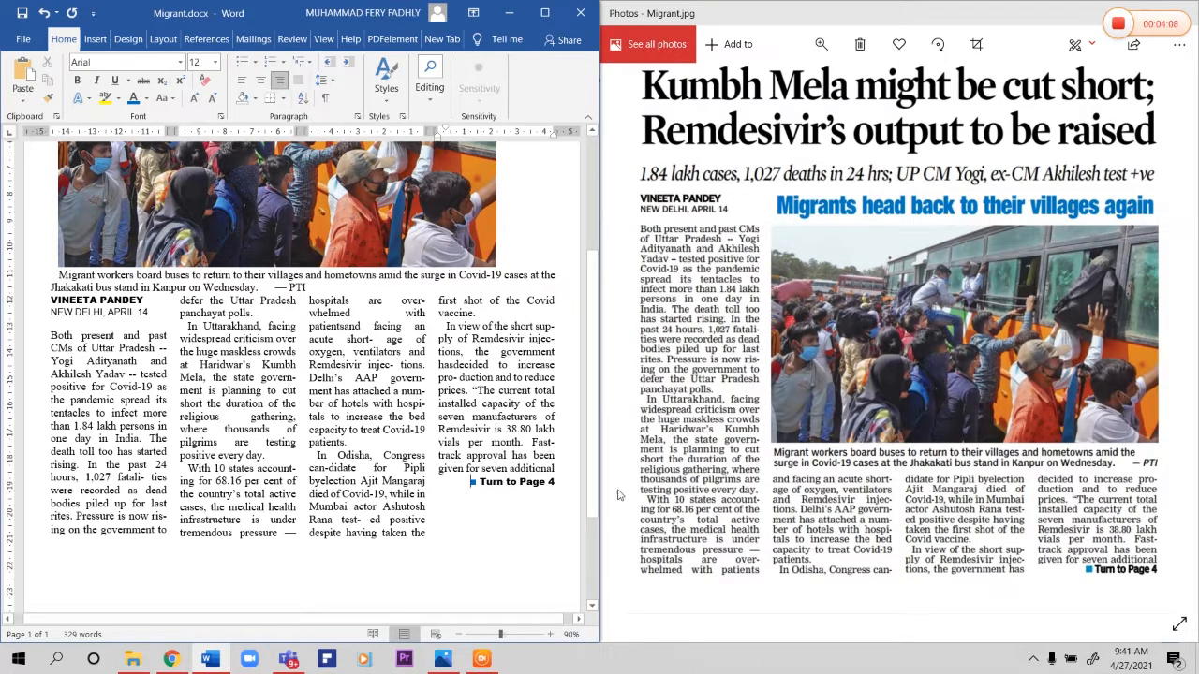
Step: Set the text wrapping of the bus photo to Square
{"action": "scroll", "coordinate": [375, 428], "scroll_direction": "up", "scroll_amount": 4}
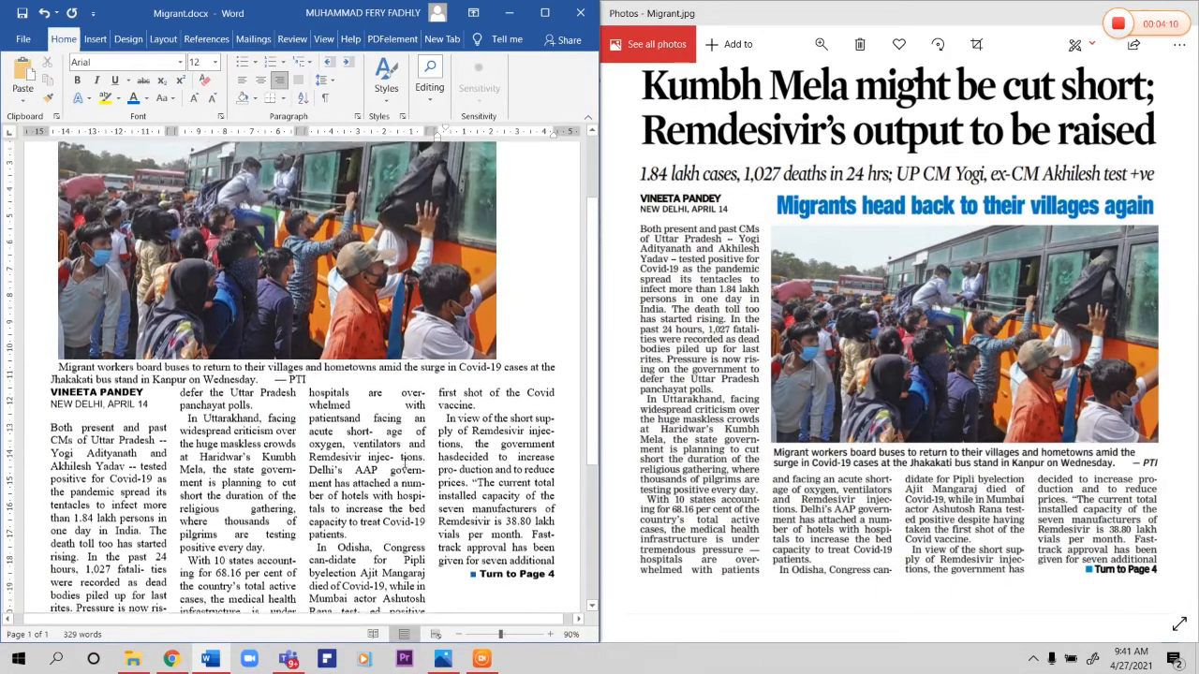
{"action": "left_click", "coordinate": [251, 316]}
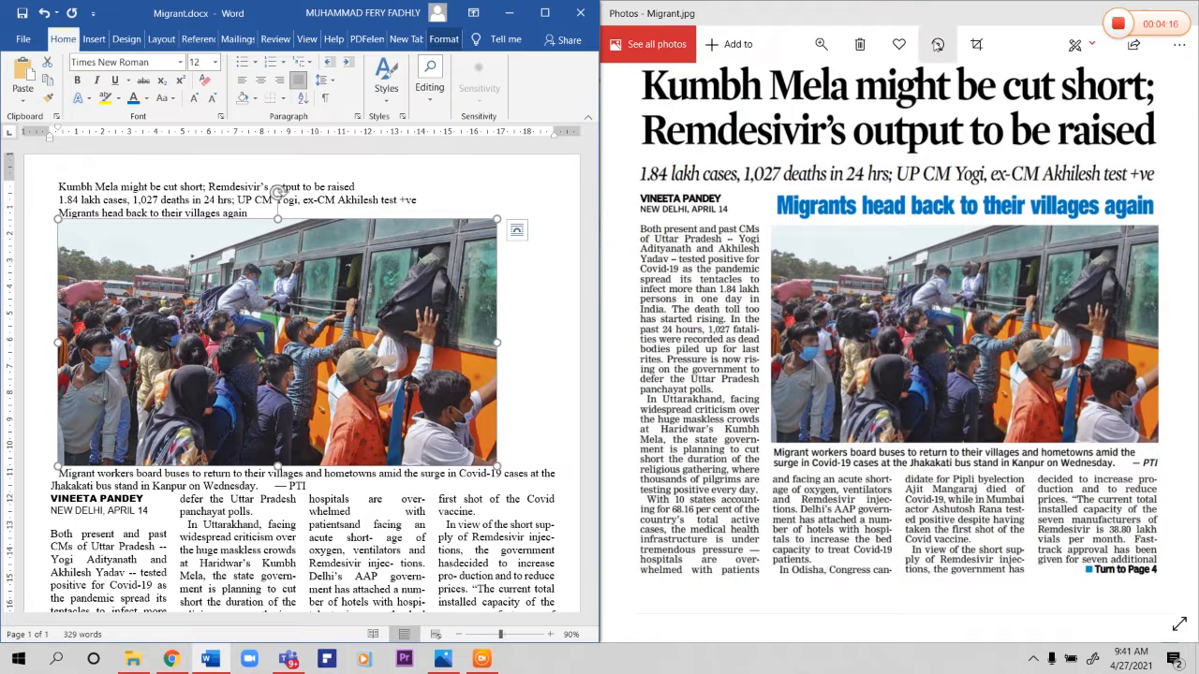
{"action": "left_click", "coordinate": [446, 39]}
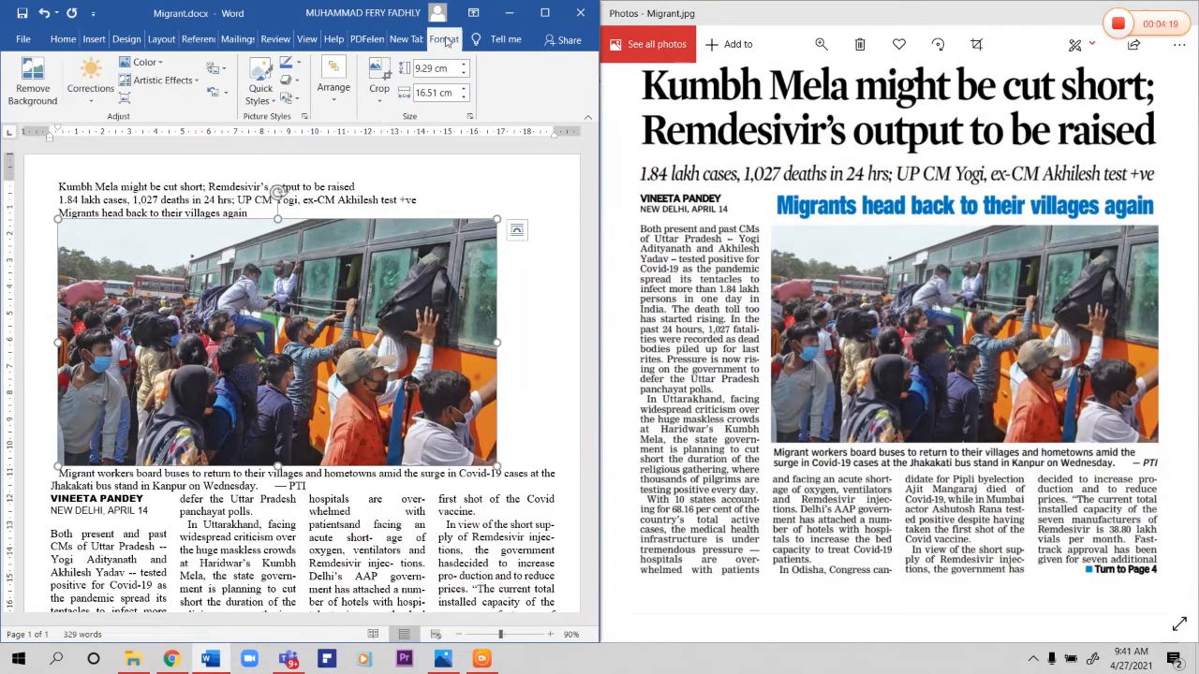
{"action": "left_click", "coordinate": [345, 94]}
{"action": "left_click", "coordinate": [373, 163]}
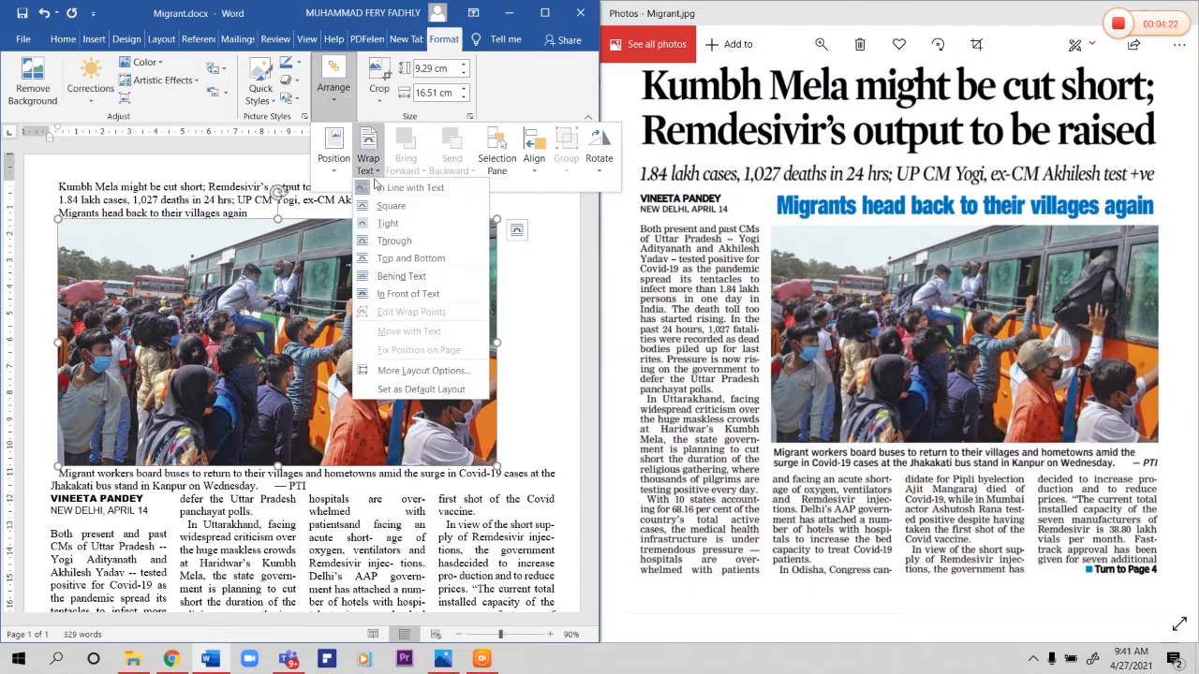
{"action": "left_click", "coordinate": [409, 203]}
{"action": "left_click", "coordinate": [158, 394]}
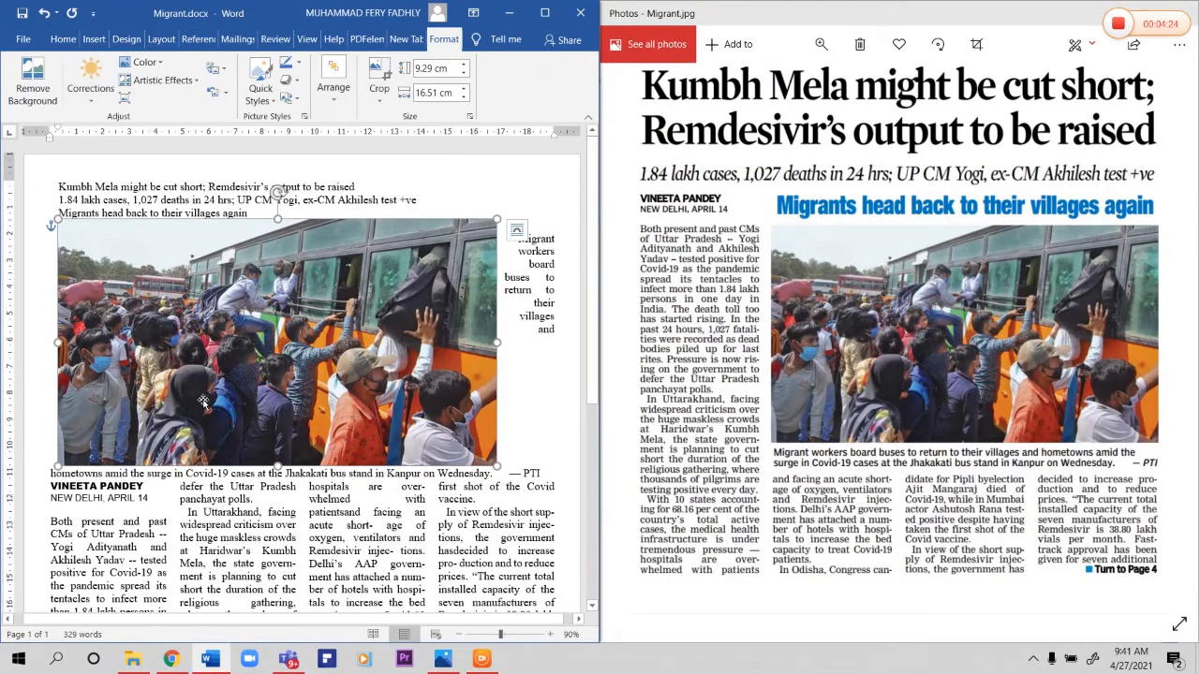
Step: Place the bus photo under the caption, beside the first column, and shrink it to about 14.04 cm by 7.9 cm, spanning the other three columns
{"action": "left_click_drag", "start_coordinate": [271, 406], "coordinate": [332, 449]}
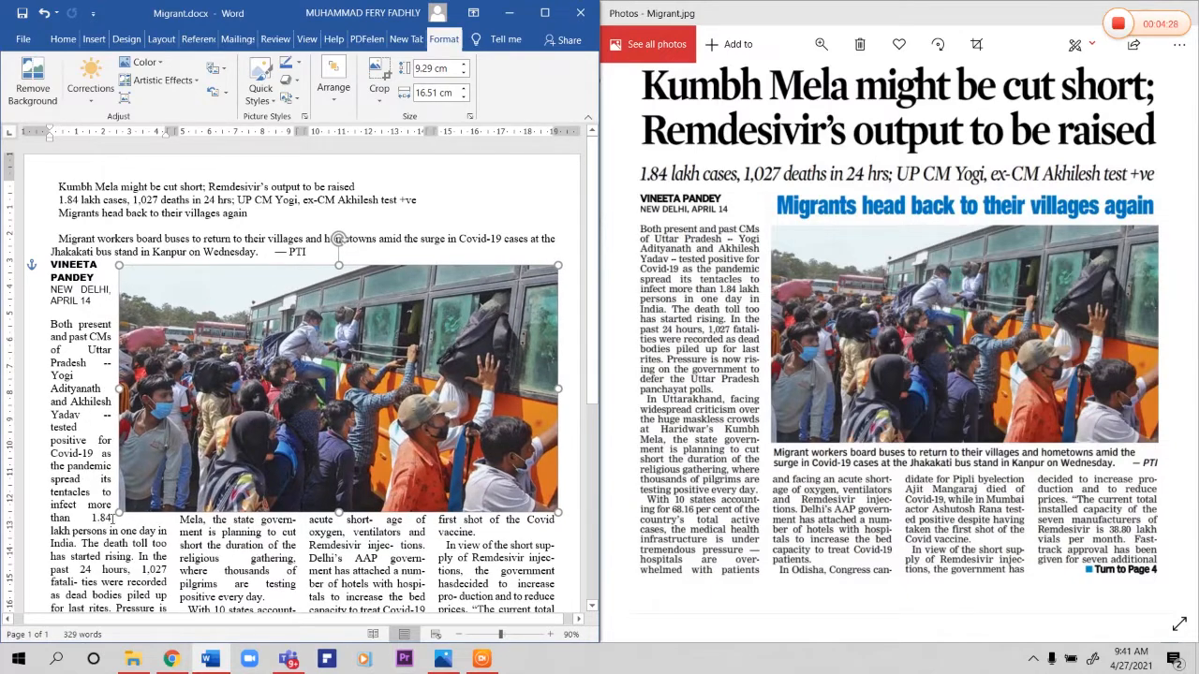
{"action": "left_click_drag", "start_coordinate": [120, 513], "coordinate": [236, 474]}
{"action": "left_click_drag", "start_coordinate": [311, 432], "coordinate": [317, 429]}
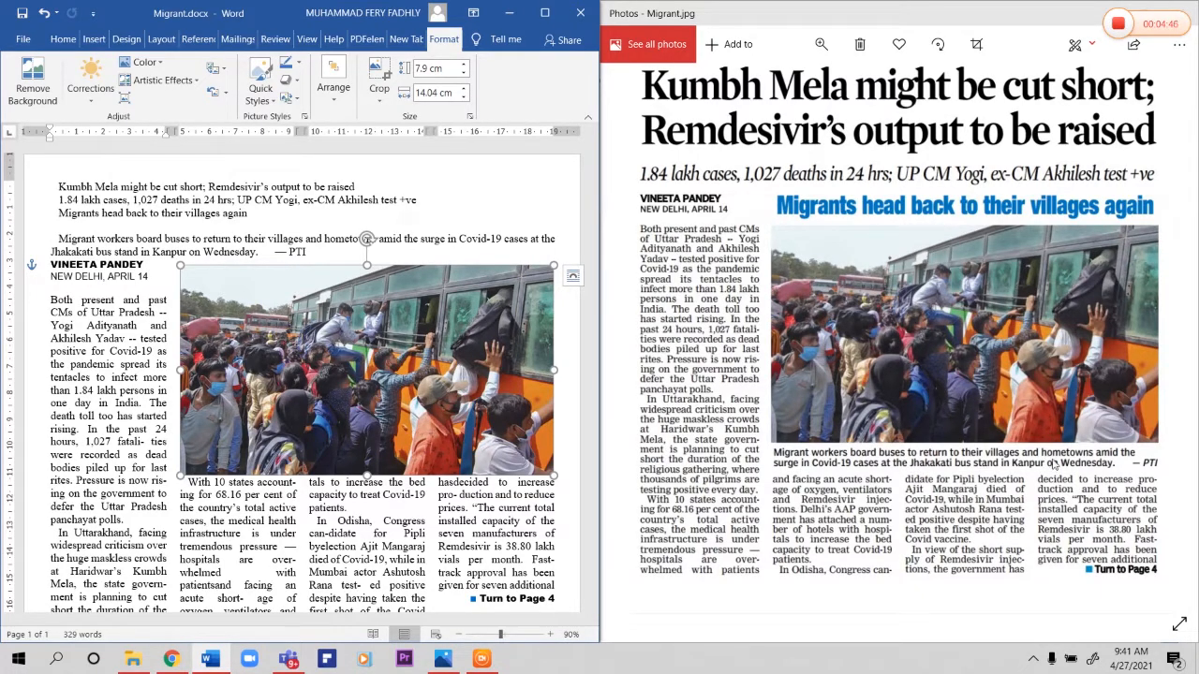
Step: Select the whole photo caption, from "Migrant workers board buses" through "PTI", above the byline
{"action": "left_click", "coordinate": [61, 240]}
{"action": "left_click_drag", "start_coordinate": [58, 241], "coordinate": [309, 252]}
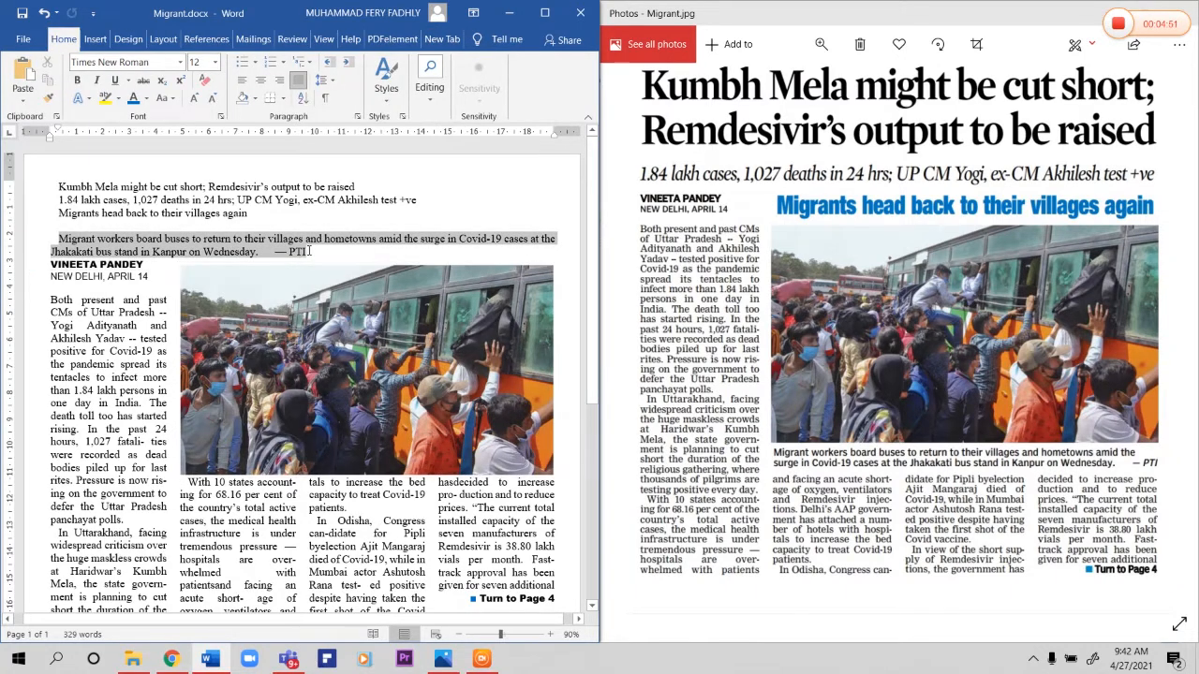
{"action": "left_click", "coordinate": [163, 62]}
{"action": "type", "text": "Arial Black"}
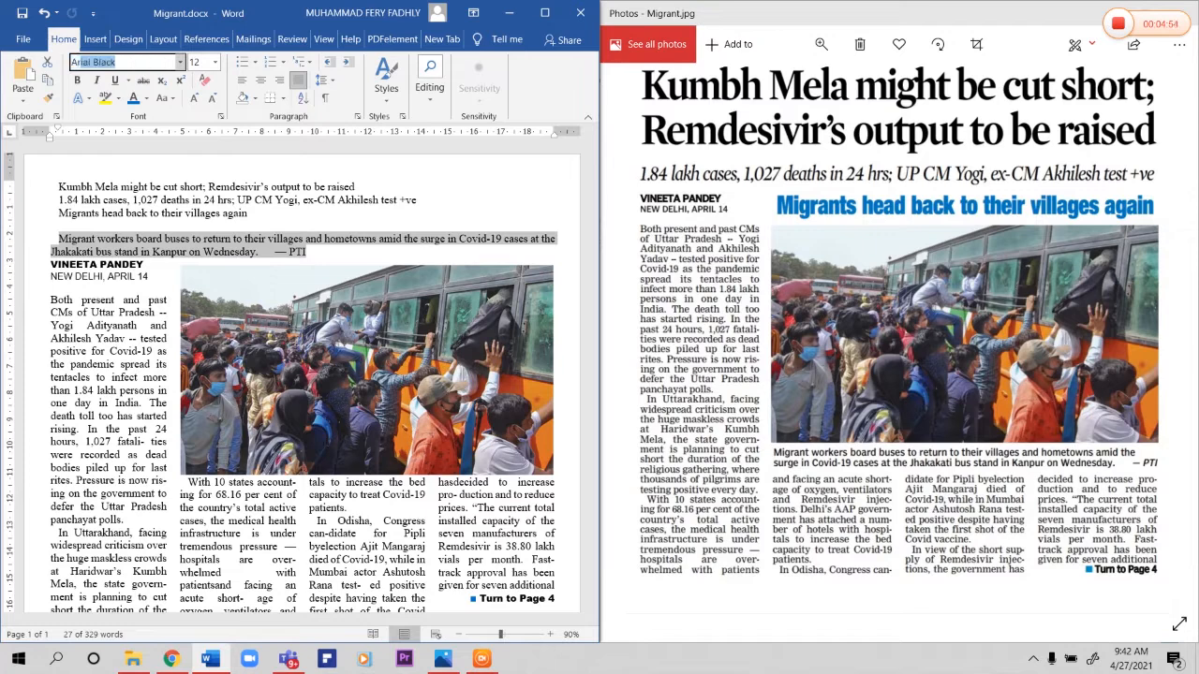
{"action": "left_click", "coordinate": [163, 62]}
{"action": "key", "text": "Return"}
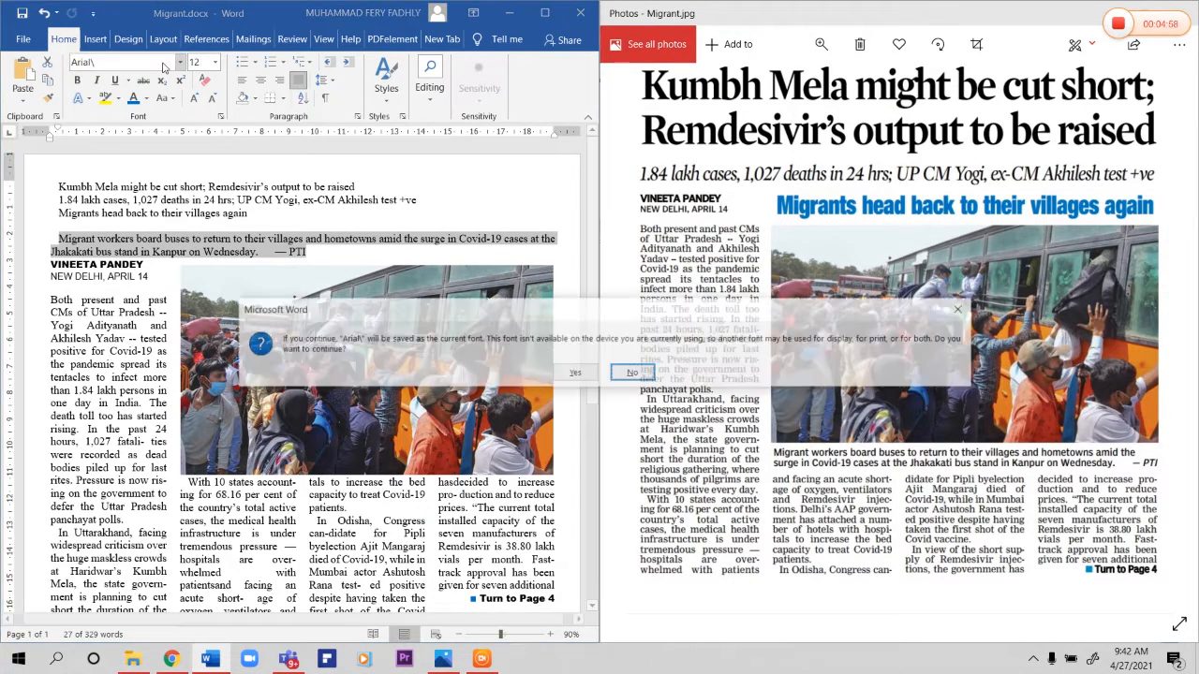
{"action": "left_click", "coordinate": [642, 375]}
Step: Set the selected photo caption in Arial, 10 pt
{"action": "left_click", "coordinate": [180, 62]}
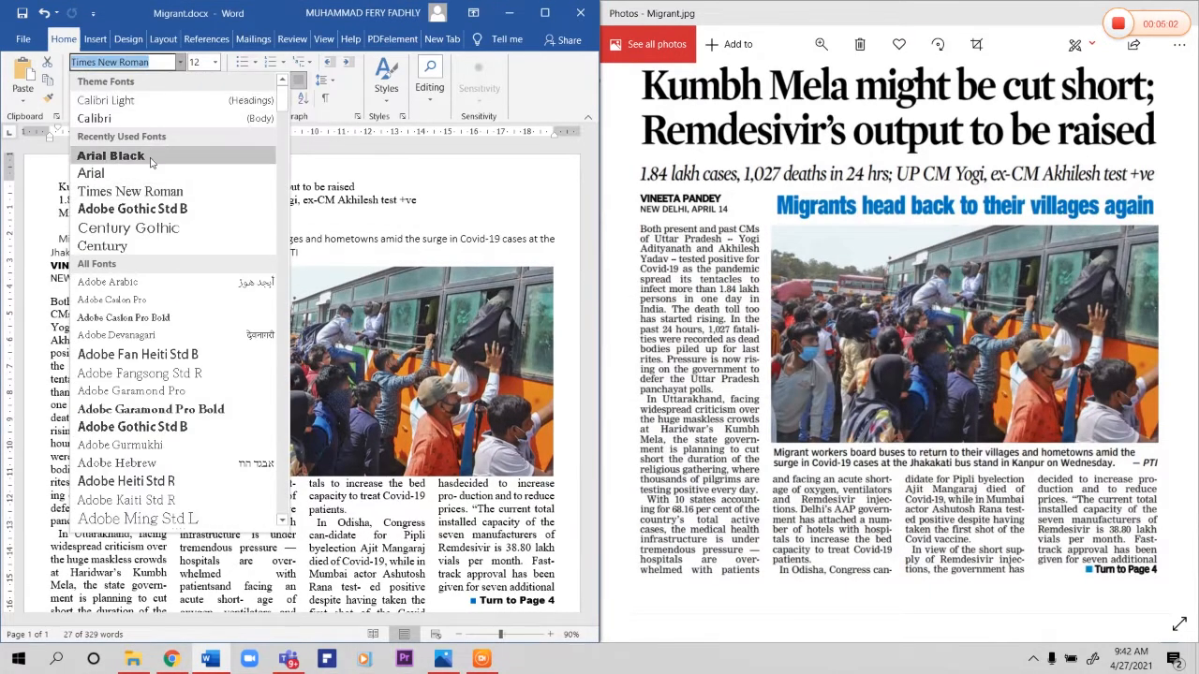
{"action": "left_click", "coordinate": [93, 244]}
{"action": "left_click", "coordinate": [214, 62]}
{"action": "left_click", "coordinate": [201, 110]}
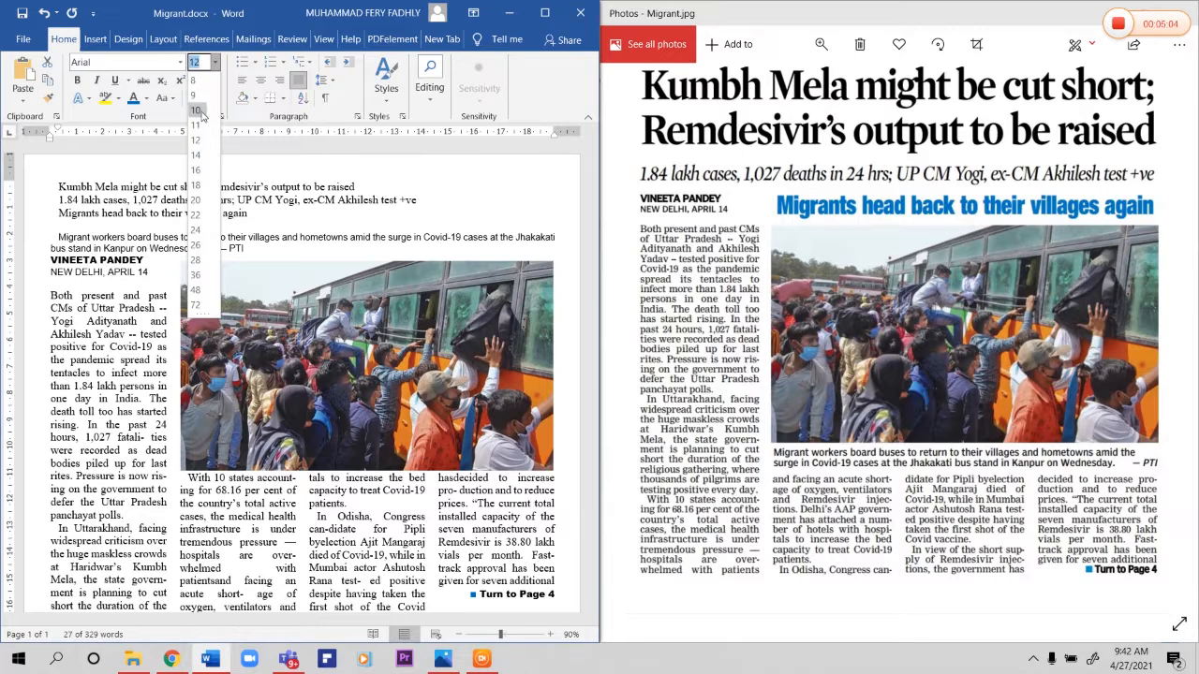
Step: Make the photo caption bold and remove its first-line indent
{"action": "left_click_drag", "start_coordinate": [58, 238], "coordinate": [244, 248]}
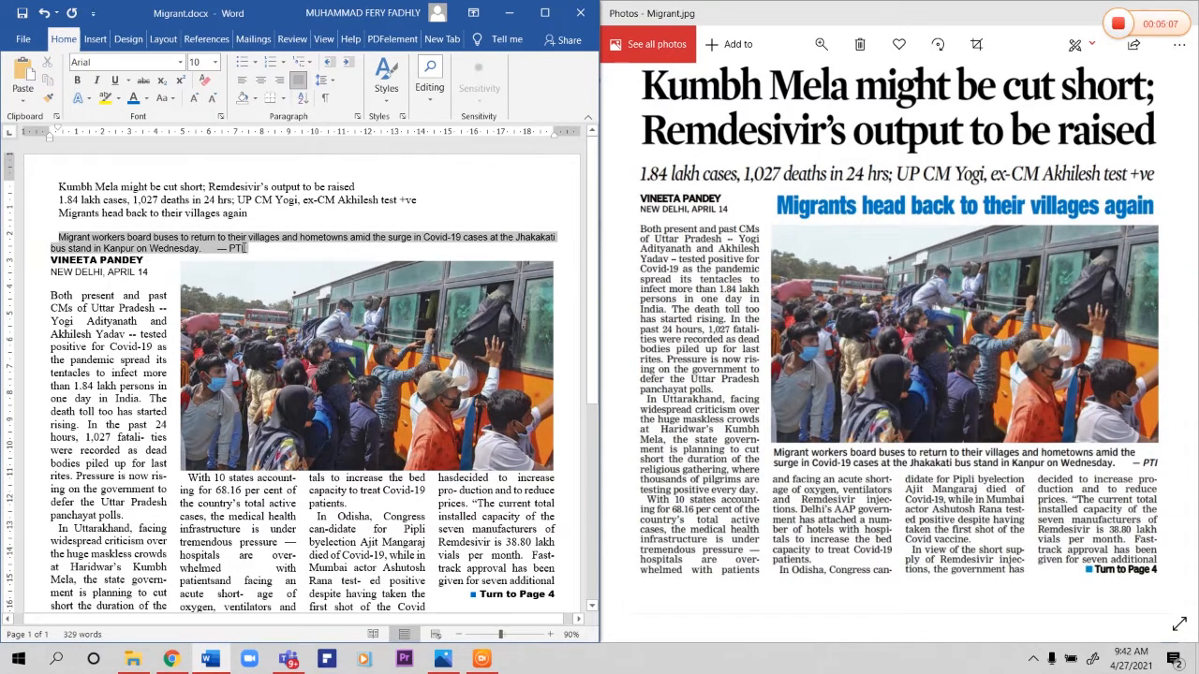
{"action": "left_click", "coordinate": [77, 79]}
{"action": "left_click", "coordinate": [57, 237]}
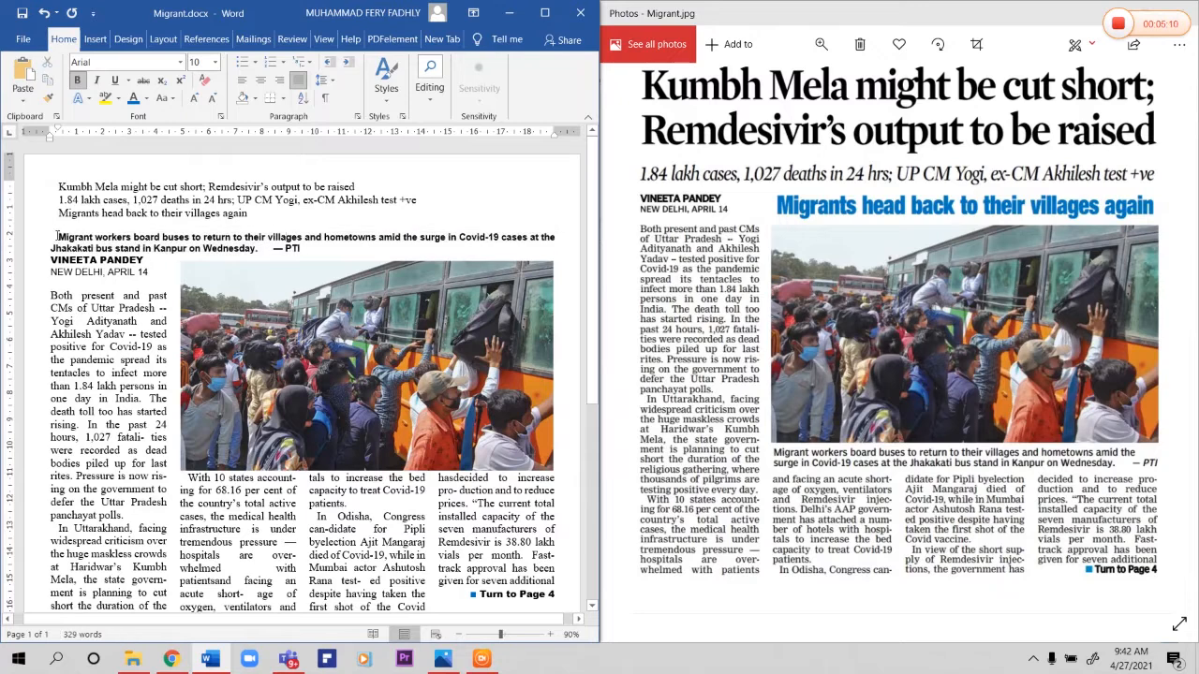
{"action": "key", "text": "BackSpace"}
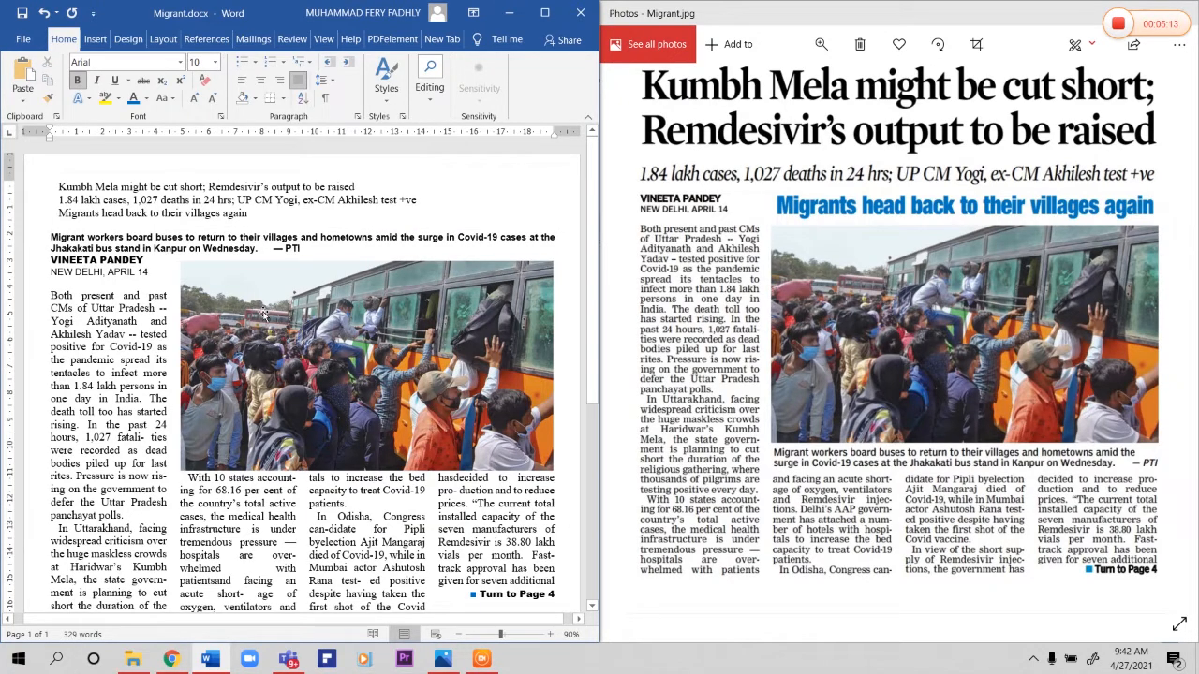
Step: Draw a wide text box across the first column and the lower part of the bus photo
{"action": "left_click_drag", "start_coordinate": [60, 235], "coordinate": [311, 250]}
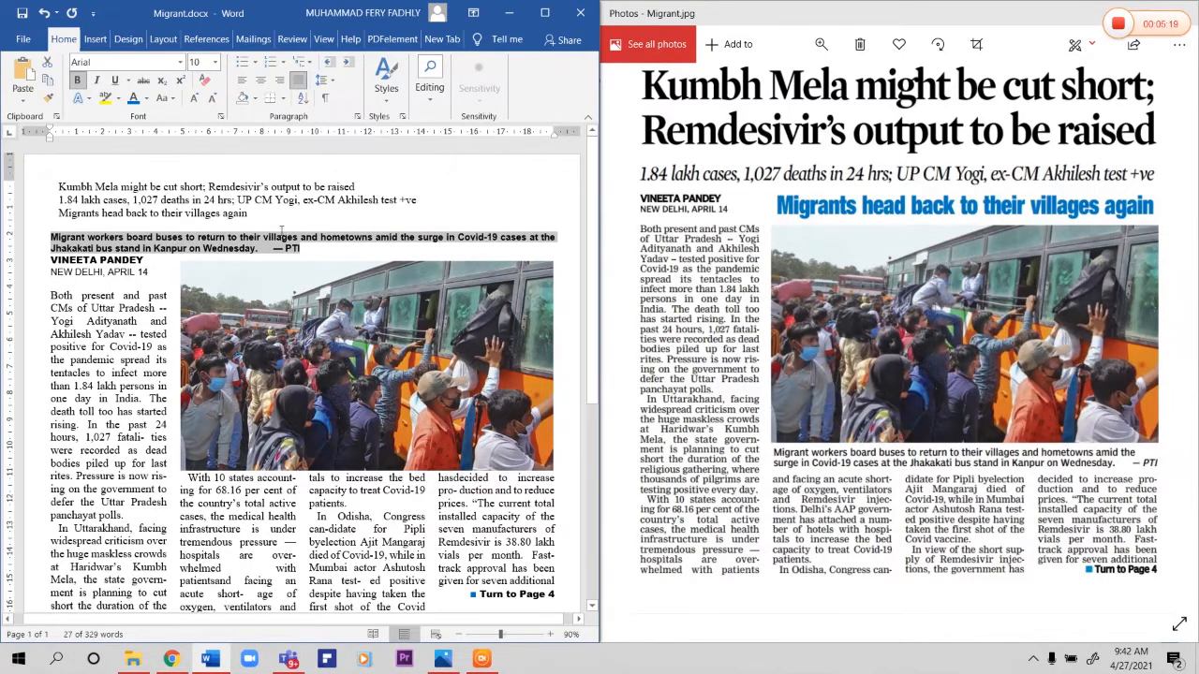
{"action": "left_click", "coordinate": [97, 41]}
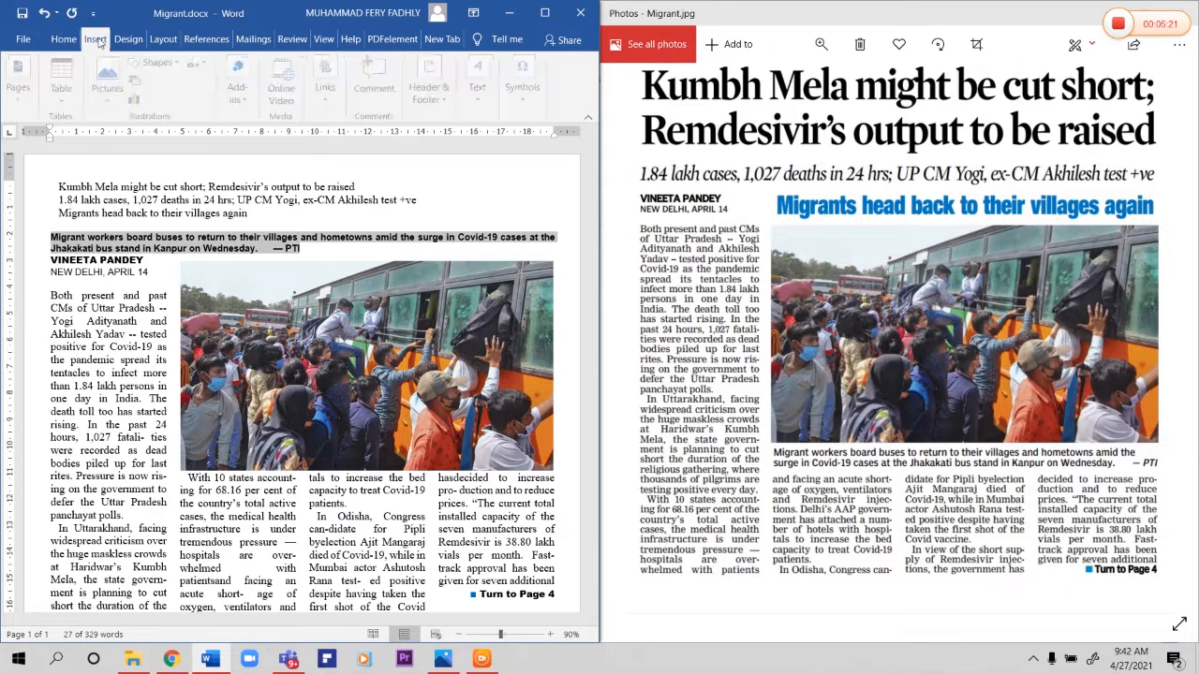
{"action": "left_click", "coordinate": [163, 64]}
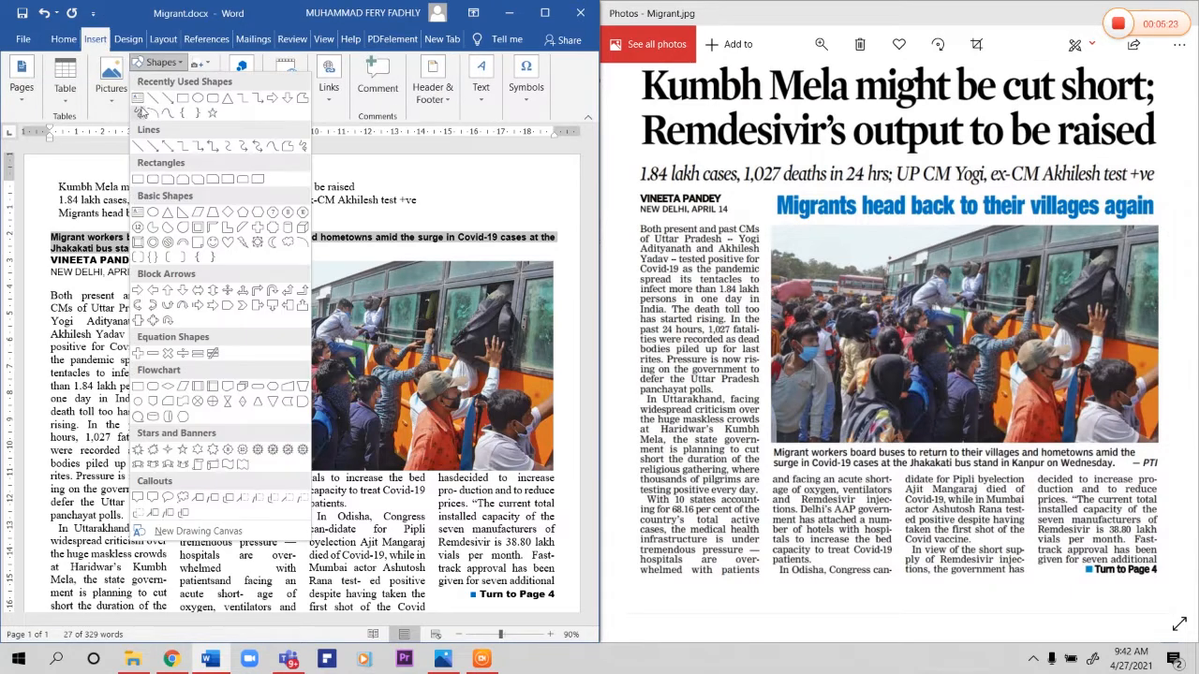
{"action": "left_click", "coordinate": [138, 98]}
{"action": "mouse_move", "coordinate": [62, 329]}
{"action": "left_mouse_down"}
{"action": "mouse_move", "coordinate": [515, 473]}
{"action": "mouse_move", "coordinate": [516, 459]}
{"action": "left_mouse_up"}
Step: Copy the full photo caption, including "— PTI", and paste it into the new text box
{"action": "left_click_drag", "start_coordinate": [60, 225], "coordinate": [306, 248]}
{"action": "left_click", "coordinate": [55, 240]}
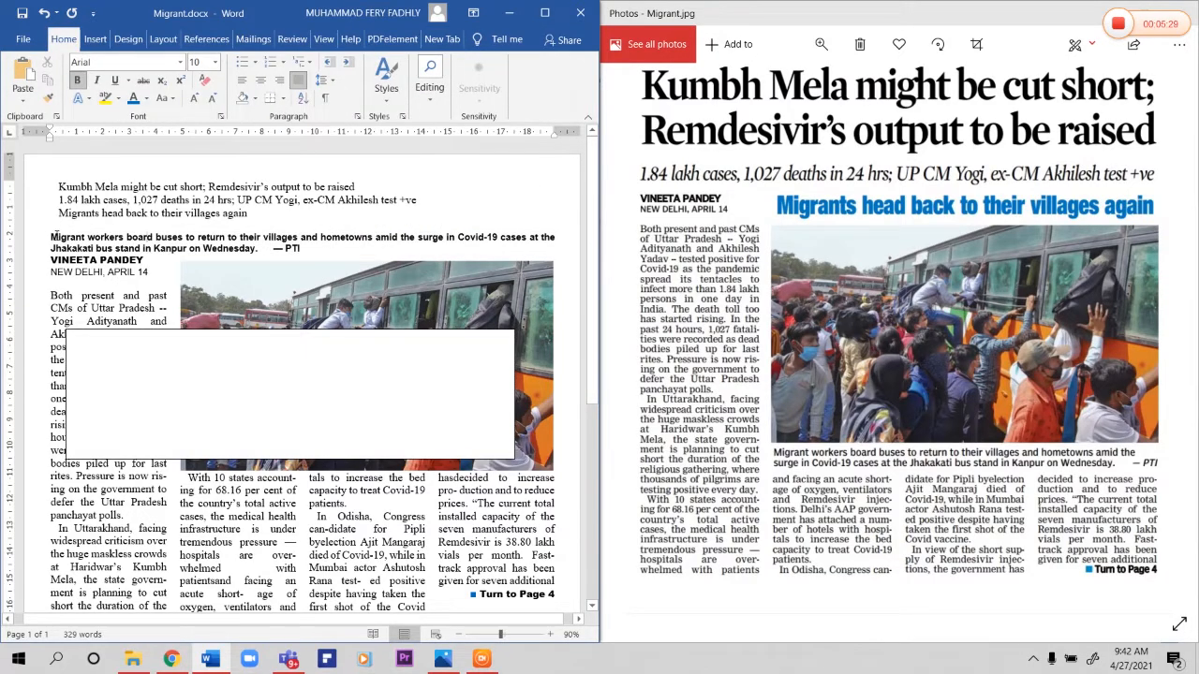
{"action": "left_click_drag", "start_coordinate": [54, 238], "coordinate": [305, 251]}
{"action": "key", "text": "ctrl+c"}
{"action": "left_click", "coordinate": [232, 345]}
{"action": "key", "text": "ctrl+v"}
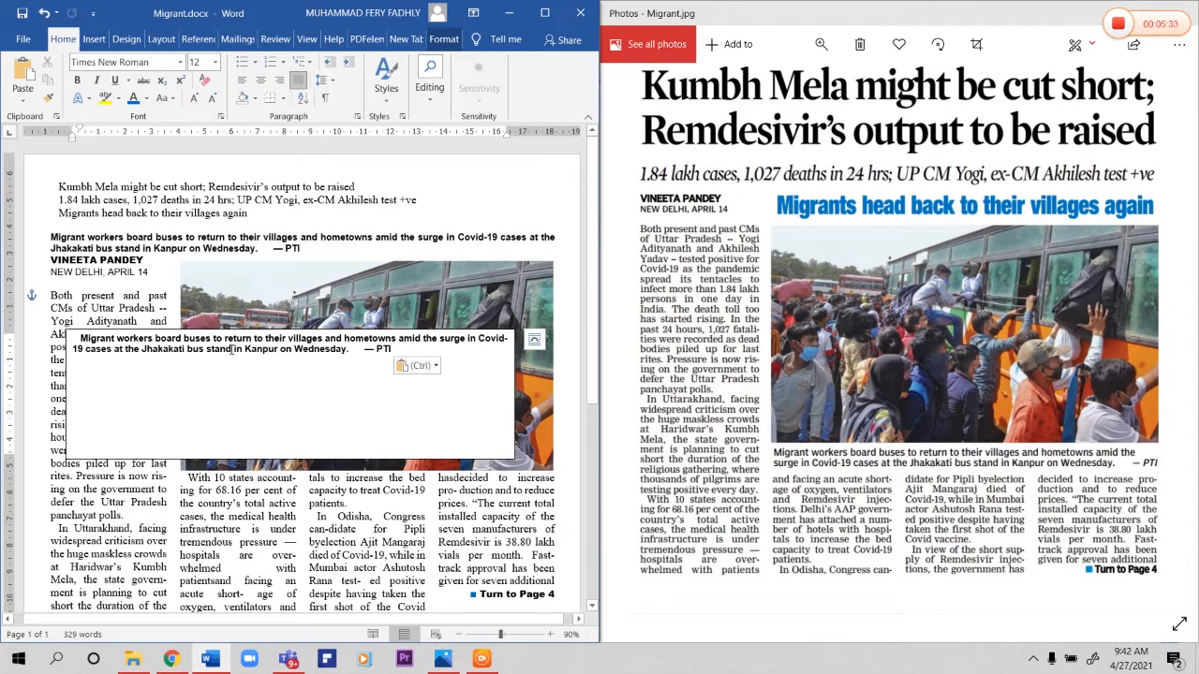
Step: Move the caption text box directly below the bus photo and remove the first-line indent of its text
{"action": "left_click_drag", "start_coordinate": [356, 323], "coordinate": [357, 471]}
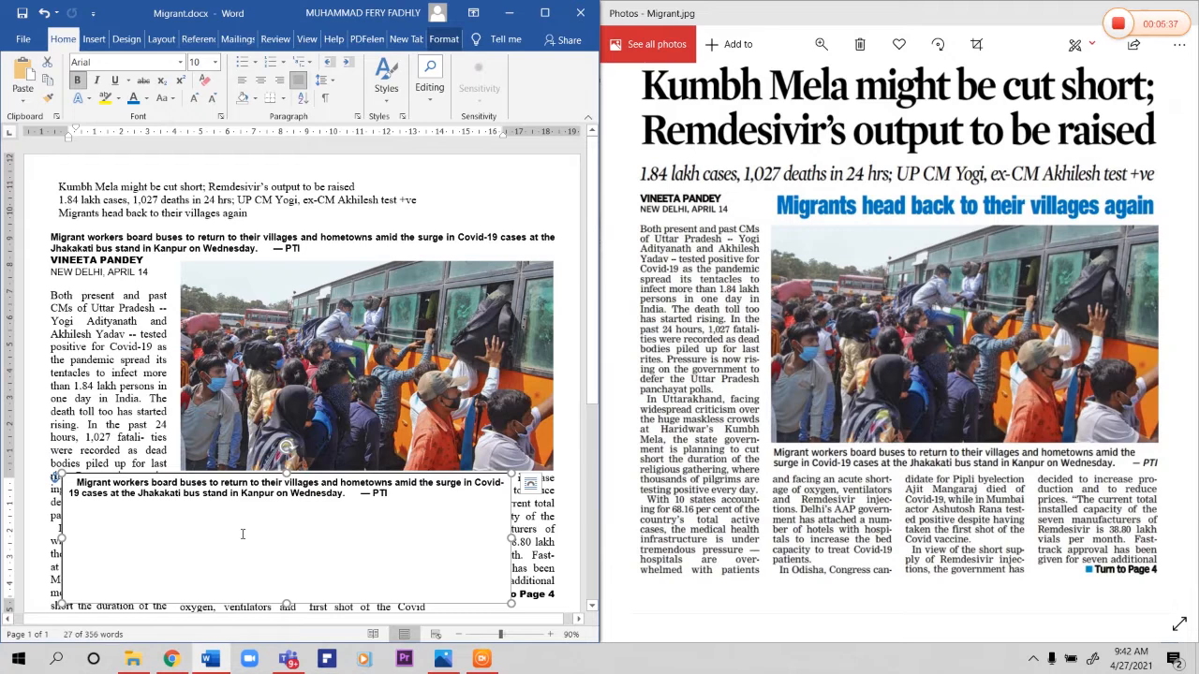
{"action": "left_click", "coordinate": [78, 484]}
{"action": "key", "text": "BackSpace"}
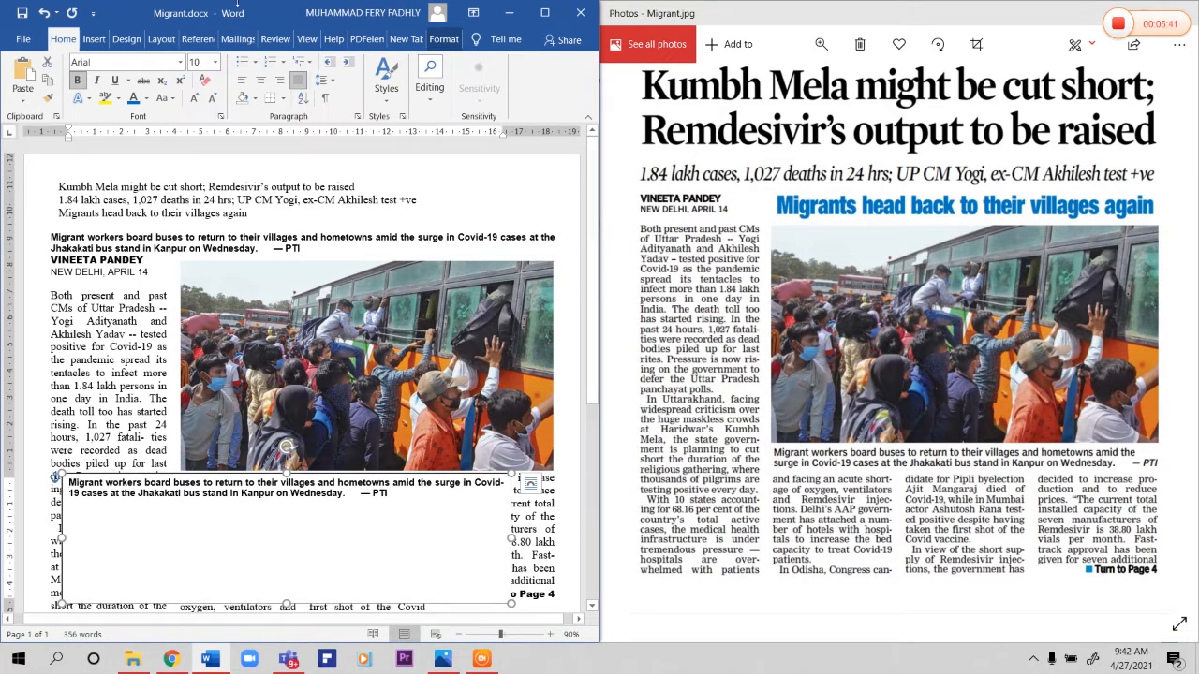
Step: Set the caption text box to No Fill and No Outline
{"action": "left_click", "coordinate": [444, 39]}
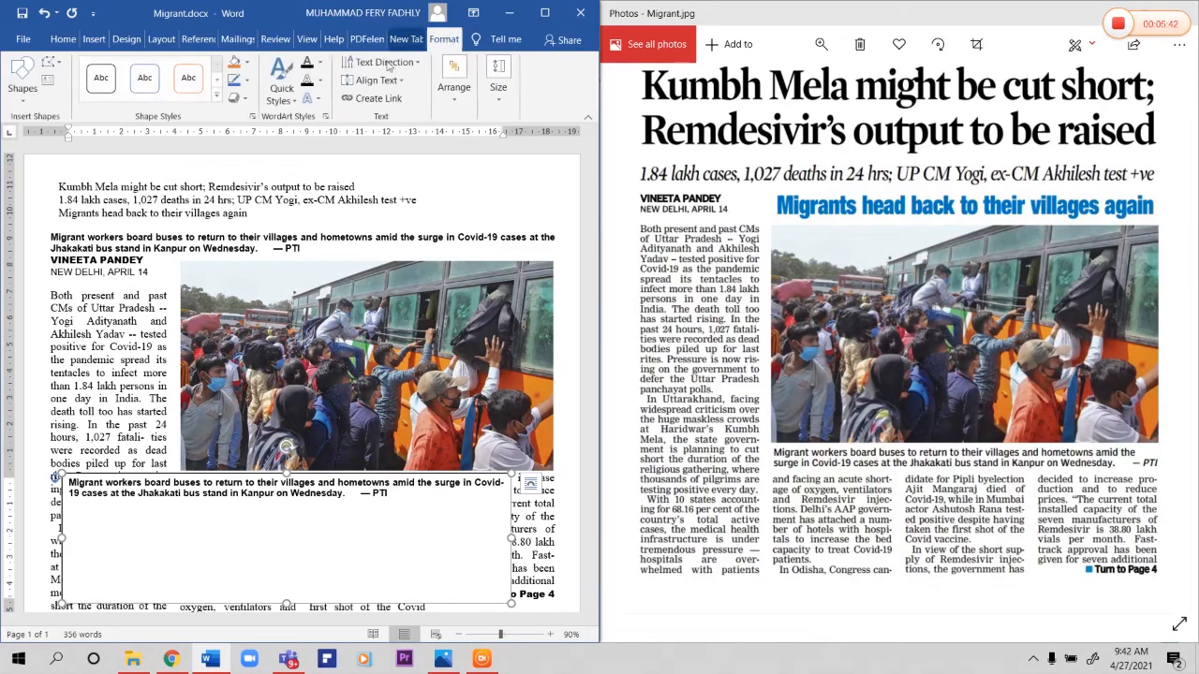
{"action": "left_click", "coordinate": [242, 63]}
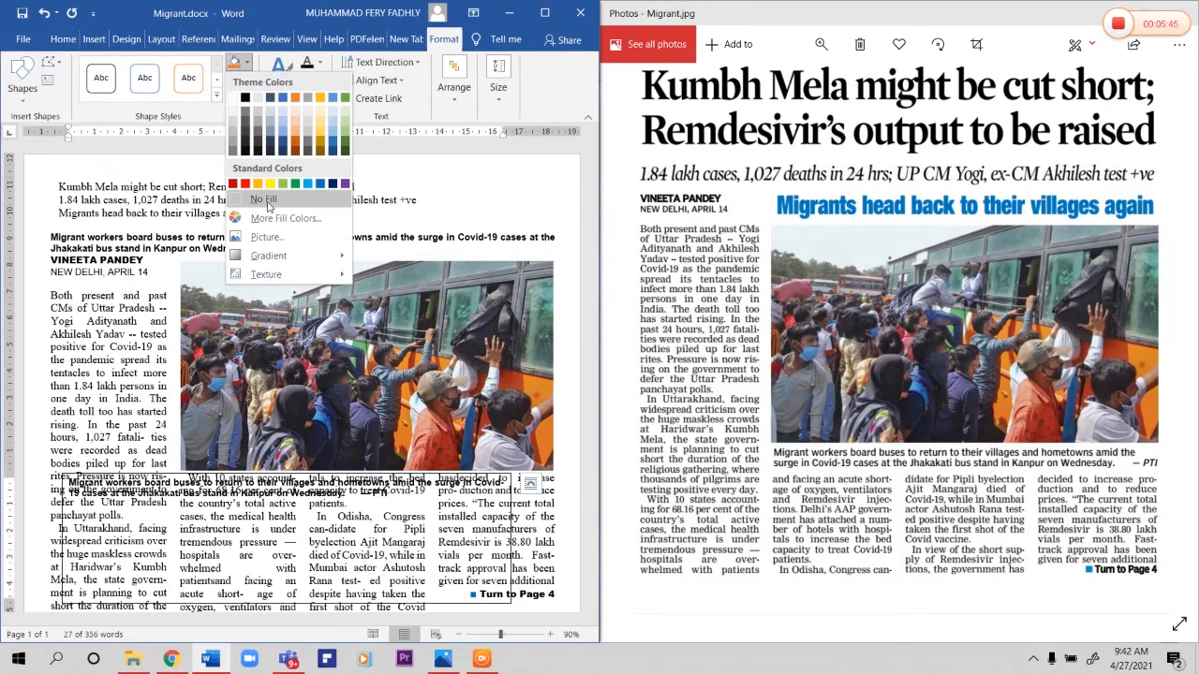
{"action": "left_click", "coordinate": [264, 199]}
{"action": "left_click", "coordinate": [248, 84]}
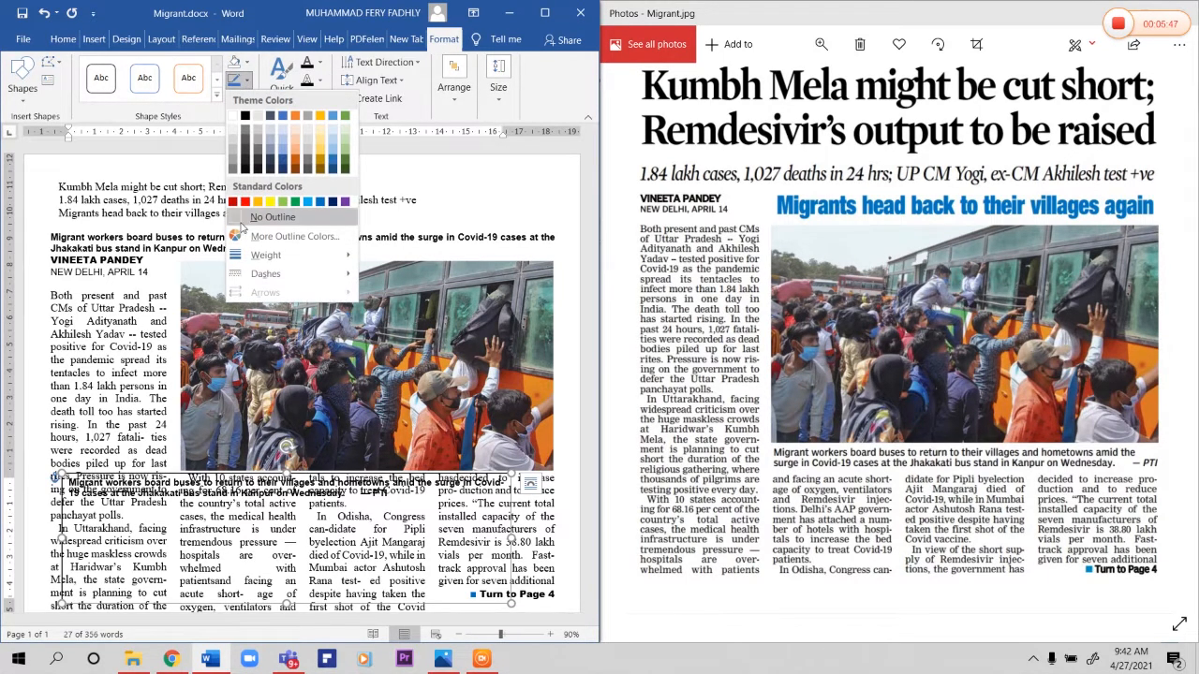
{"action": "left_click", "coordinate": [271, 236]}
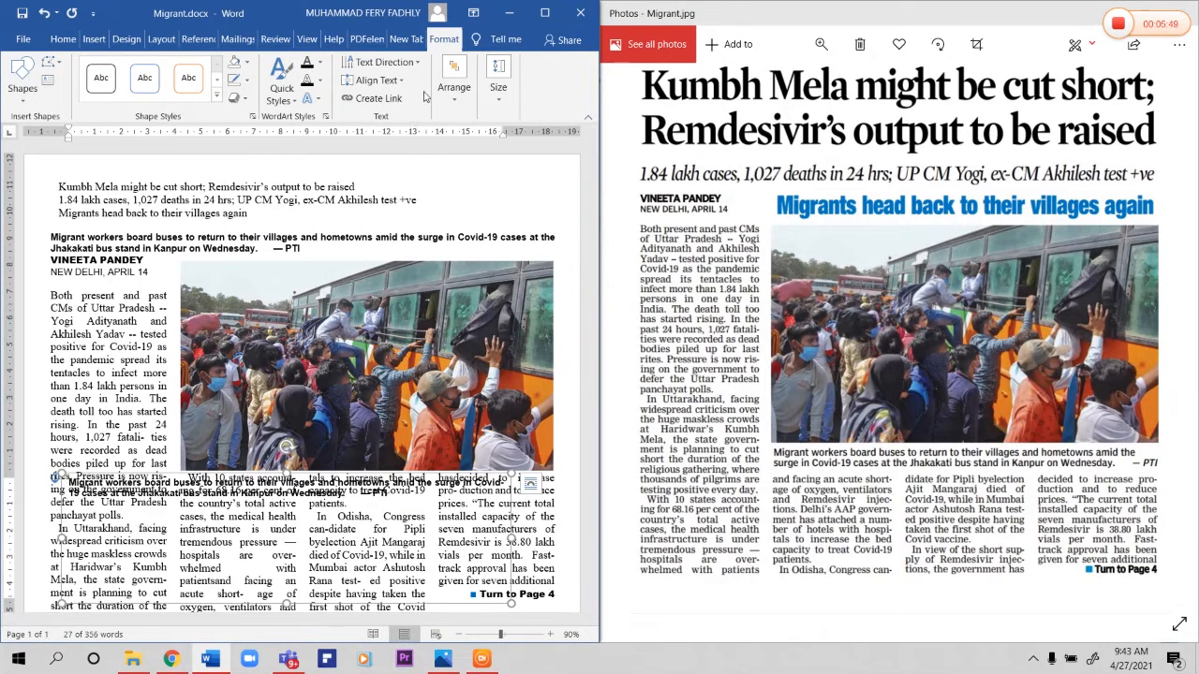
Step: Apply Square and finally Tight text wrapping to the caption text box
{"action": "left_click", "coordinate": [461, 106]}
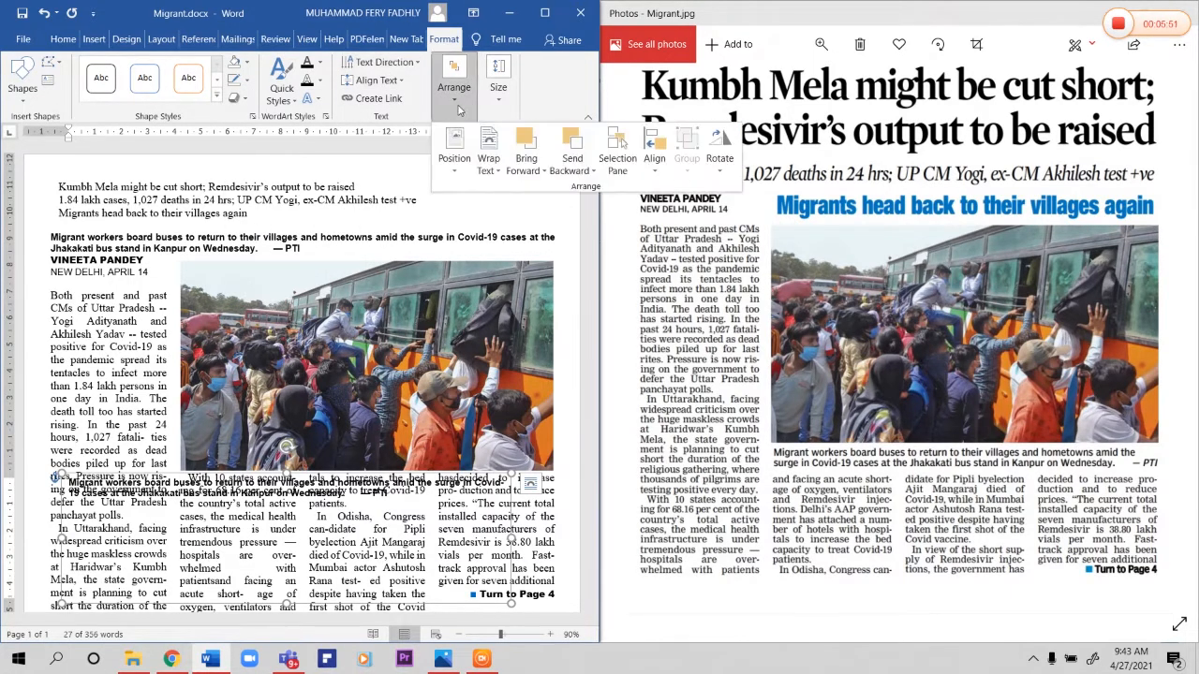
{"action": "left_click", "coordinate": [488, 158]}
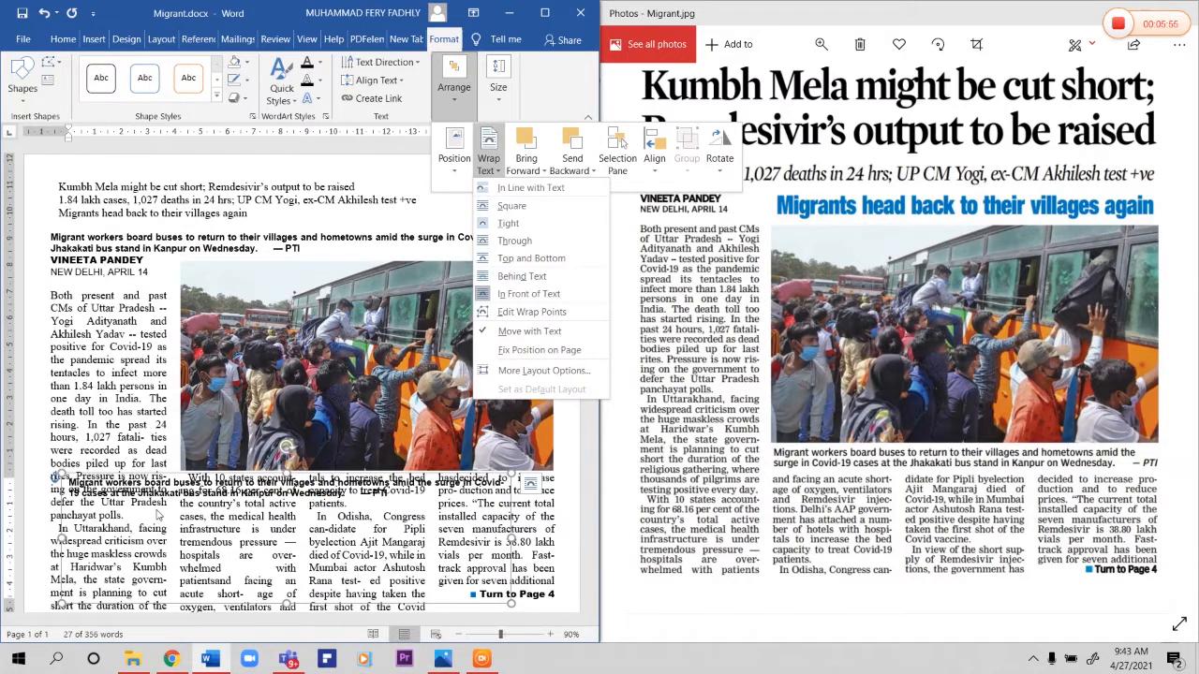
{"action": "left_click", "coordinate": [511, 205]}
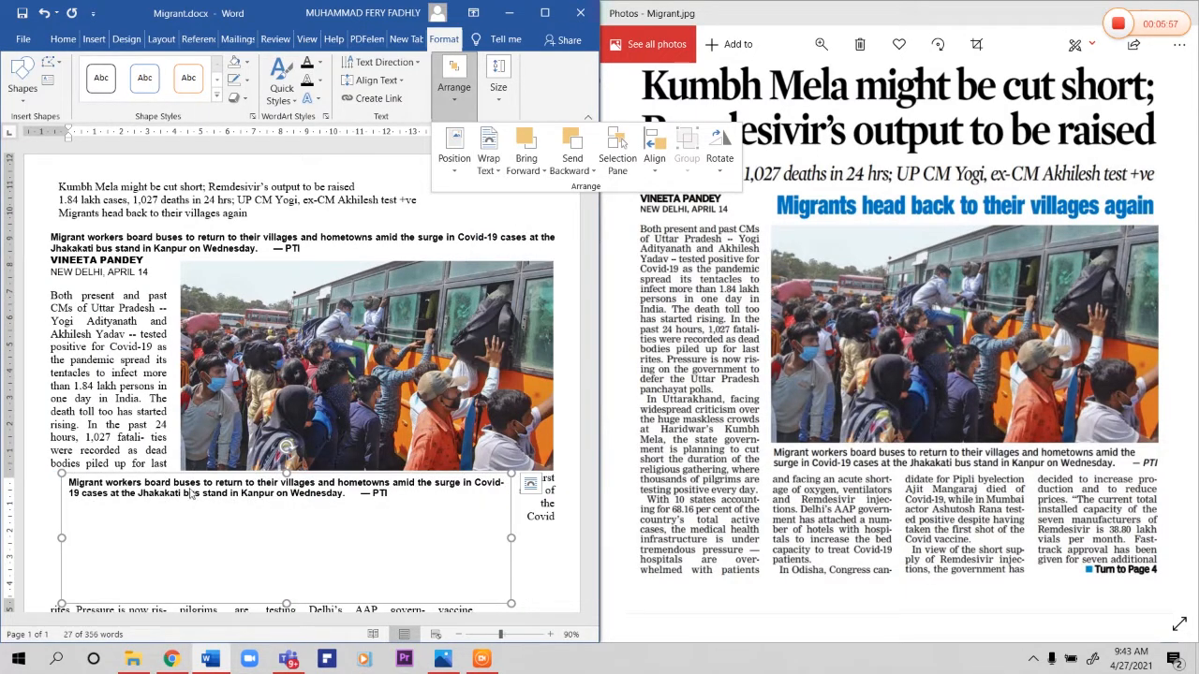
{"action": "left_click", "coordinate": [488, 159]}
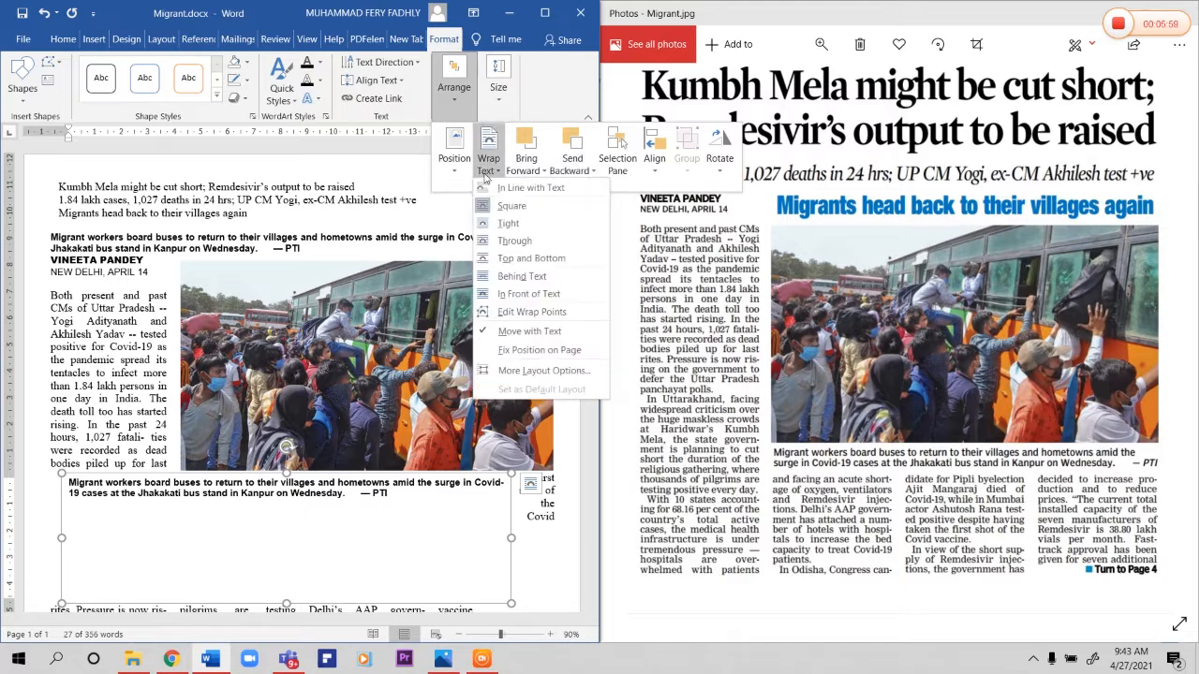
{"action": "left_click", "coordinate": [506, 223]}
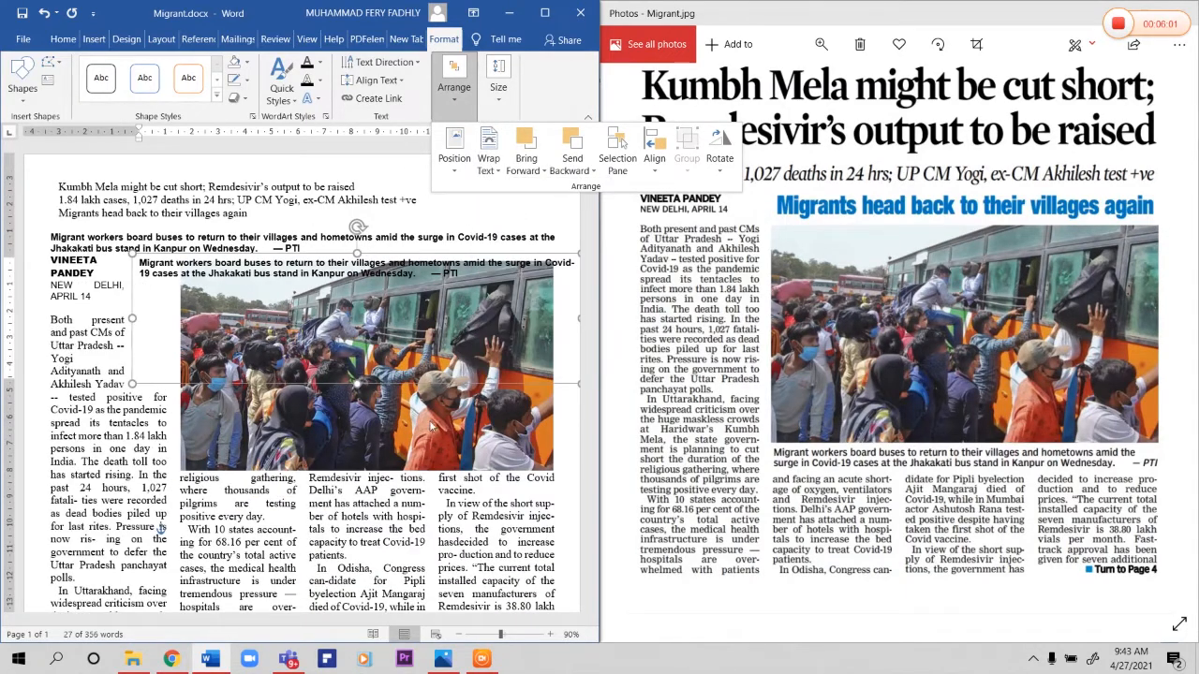
Step: Reduce the caption text box to a short strip directly below the bus photo and match its side edges to the photo's width
{"action": "left_click", "coordinate": [358, 386]}
{"action": "left_click_drag", "start_coordinate": [358, 384], "coordinate": [454, 477]}
{"action": "left_click_drag", "start_coordinate": [134, 495], "coordinate": [176, 488]}
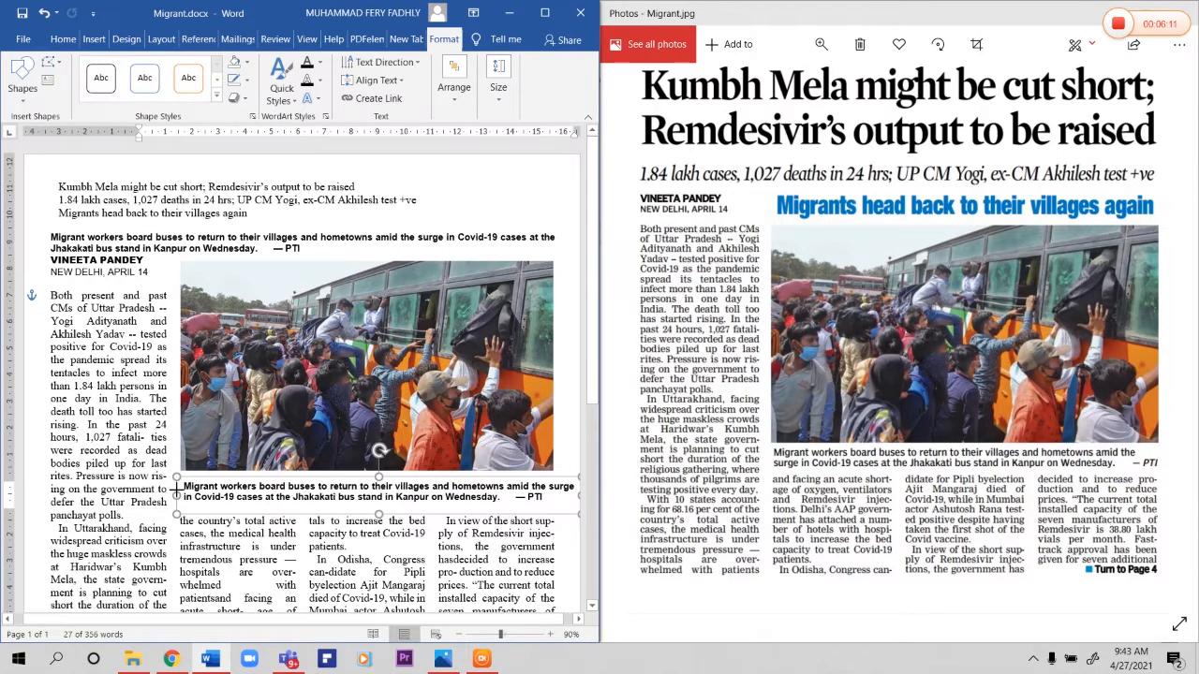
{"action": "left_click_drag", "start_coordinate": [578, 497], "coordinate": [554, 497]}
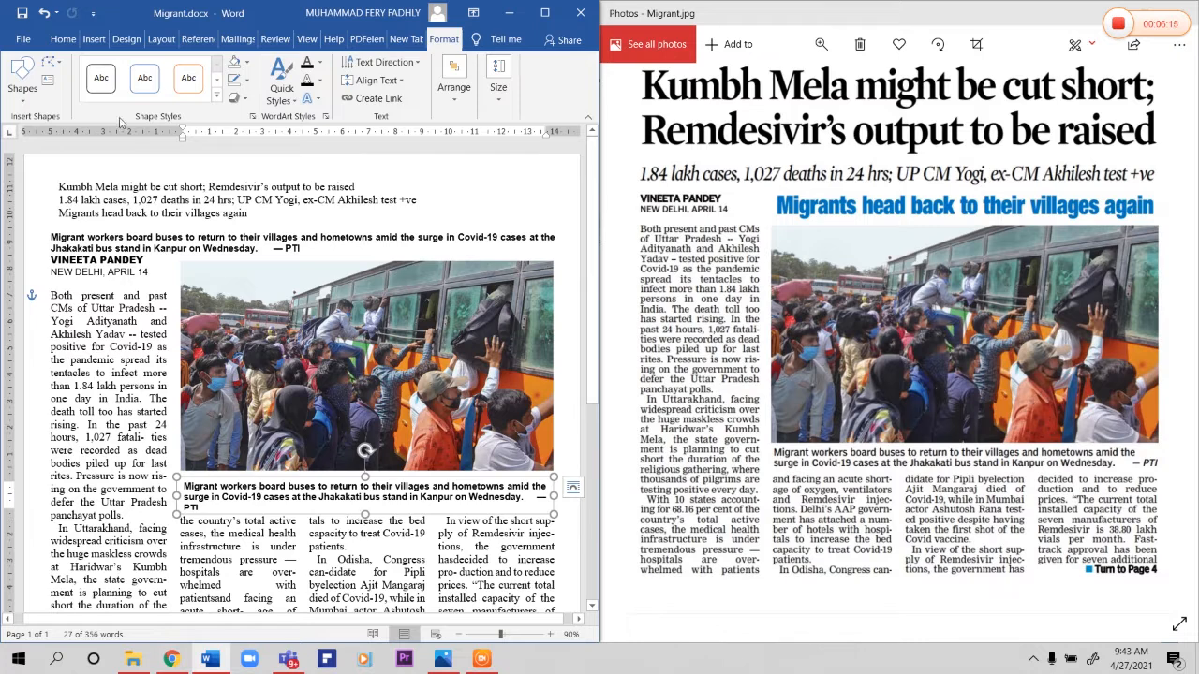
{"action": "left_click", "coordinate": [63, 38]}
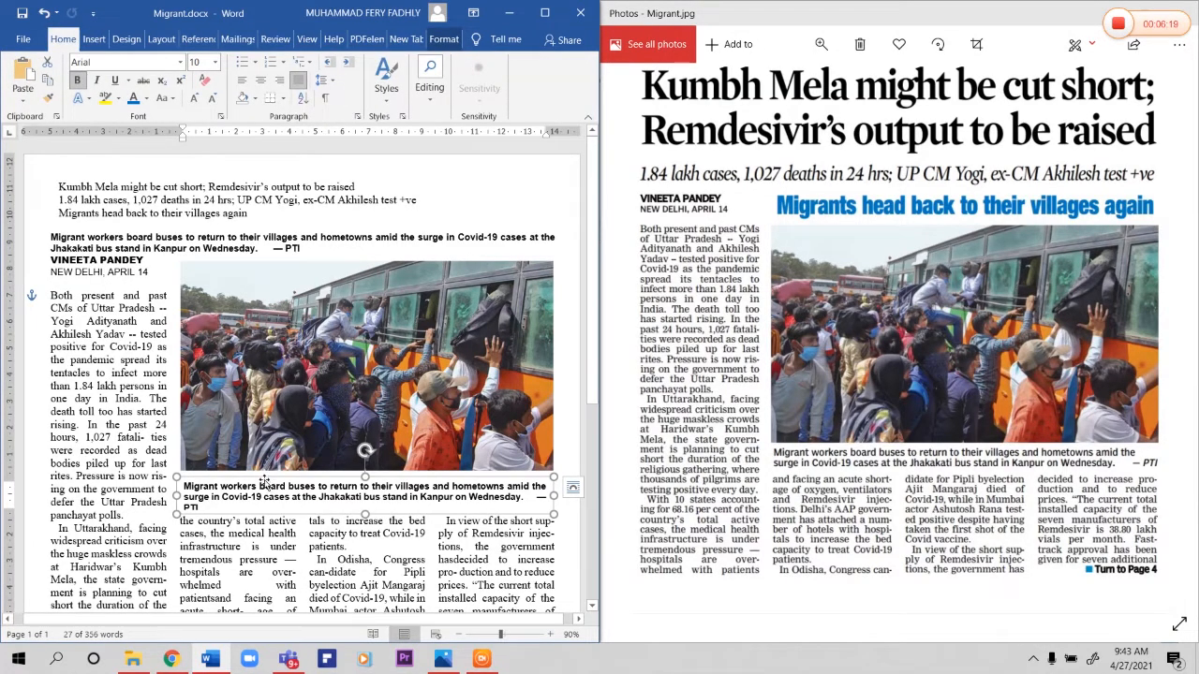
Step: Shift the caption text box up against the bus photo, make it slightly taller and wider, and try its text without bold
{"action": "left_click_drag", "start_coordinate": [265, 482], "coordinate": [263, 472]}
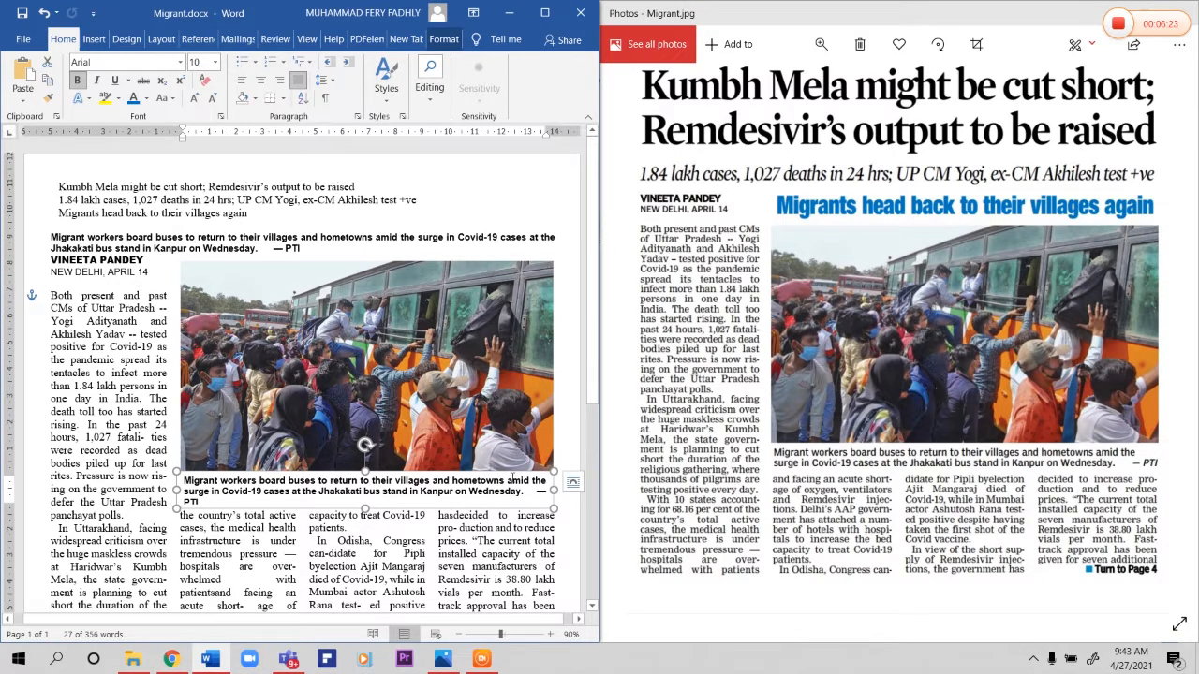
{"action": "left_click_drag", "start_coordinate": [363, 506], "coordinate": [362, 513]}
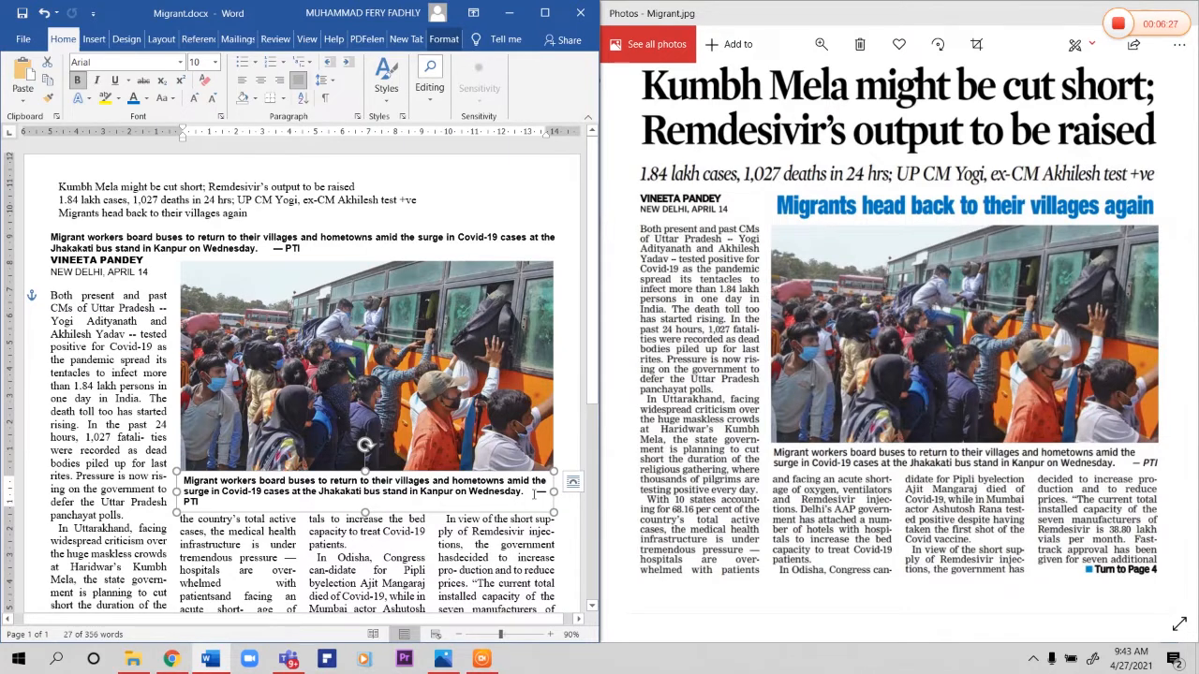
{"action": "left_click_drag", "start_coordinate": [532, 490], "coordinate": [526, 494]}
{"action": "left_click", "coordinate": [504, 511]}
{"action": "left_click", "coordinate": [78, 80]}
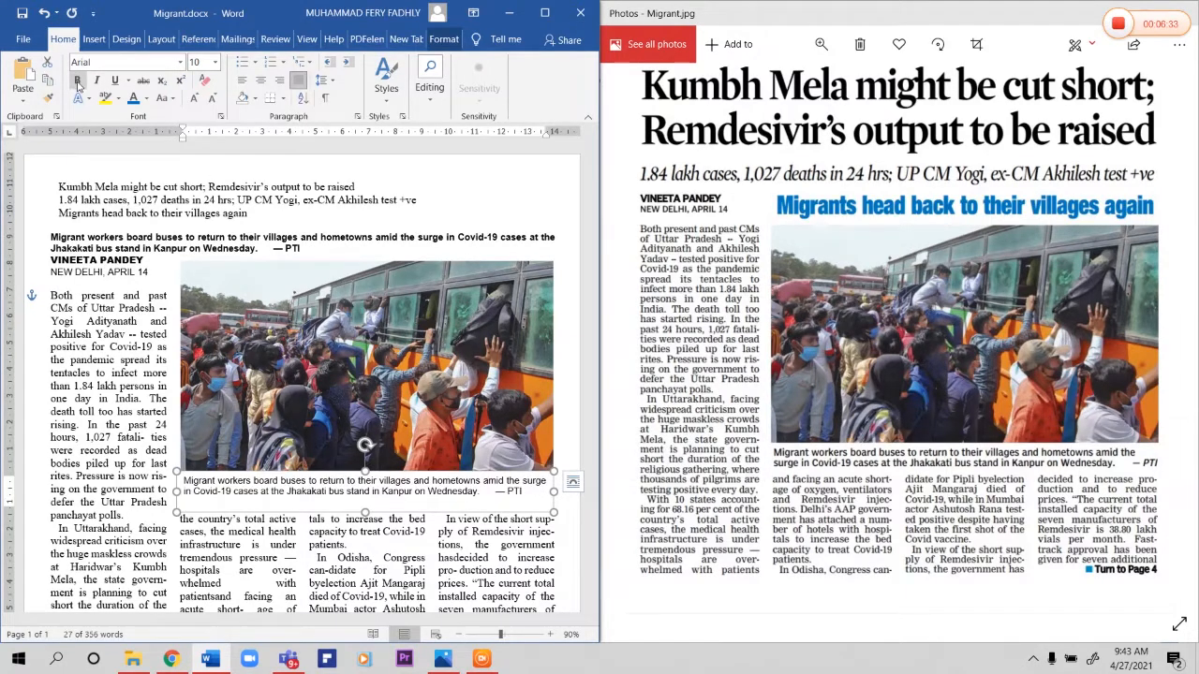
{"action": "left_click", "coordinate": [78, 81]}
{"action": "left_click_drag", "start_coordinate": [555, 492], "coordinate": [559, 491]}
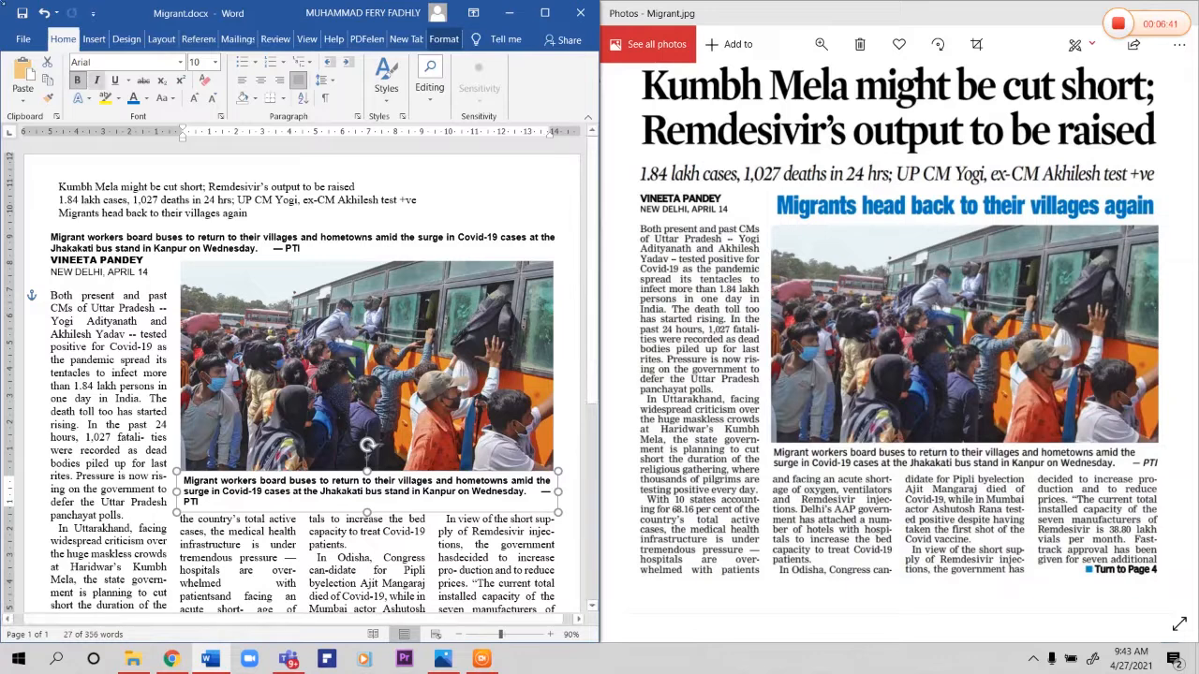
Step: Set the font size of the caption text box to 9
{"action": "left_click", "coordinate": [214, 62]}
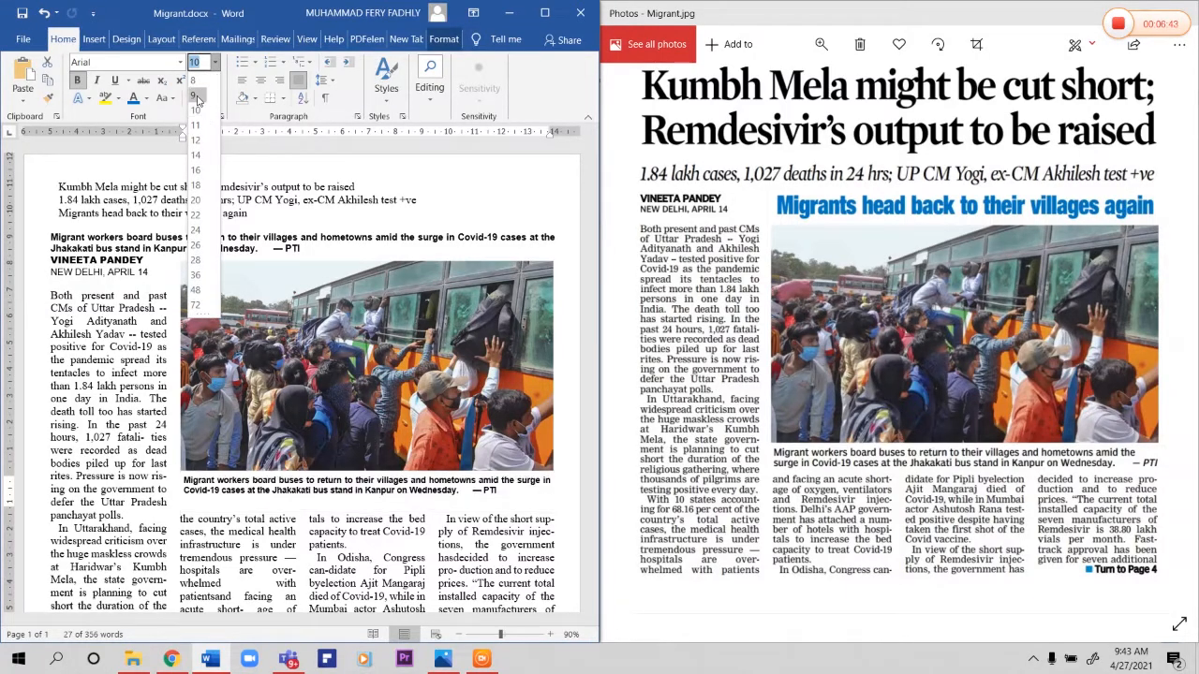
{"action": "left_click", "coordinate": [199, 95]}
{"action": "left_click", "coordinate": [405, 559]}
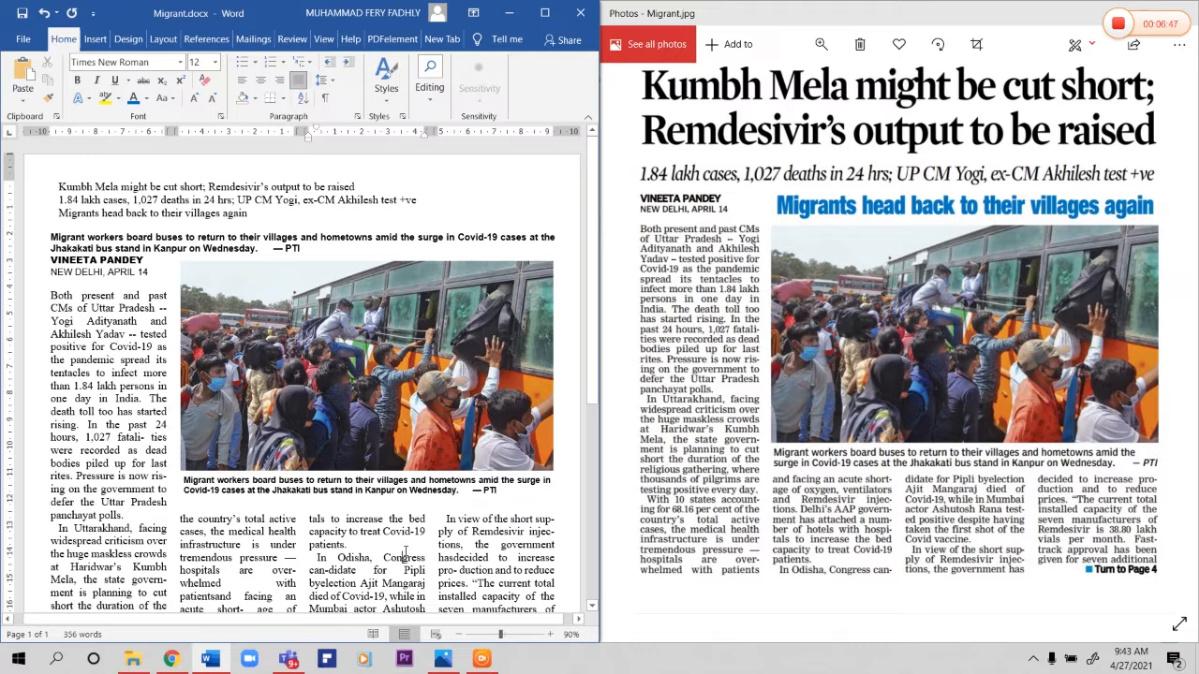
Step: Delete the caption text box below the bus photo
{"action": "left_click", "coordinate": [297, 474]}
{"action": "left_click_drag", "start_coordinate": [301, 473], "coordinate": [307, 474]}
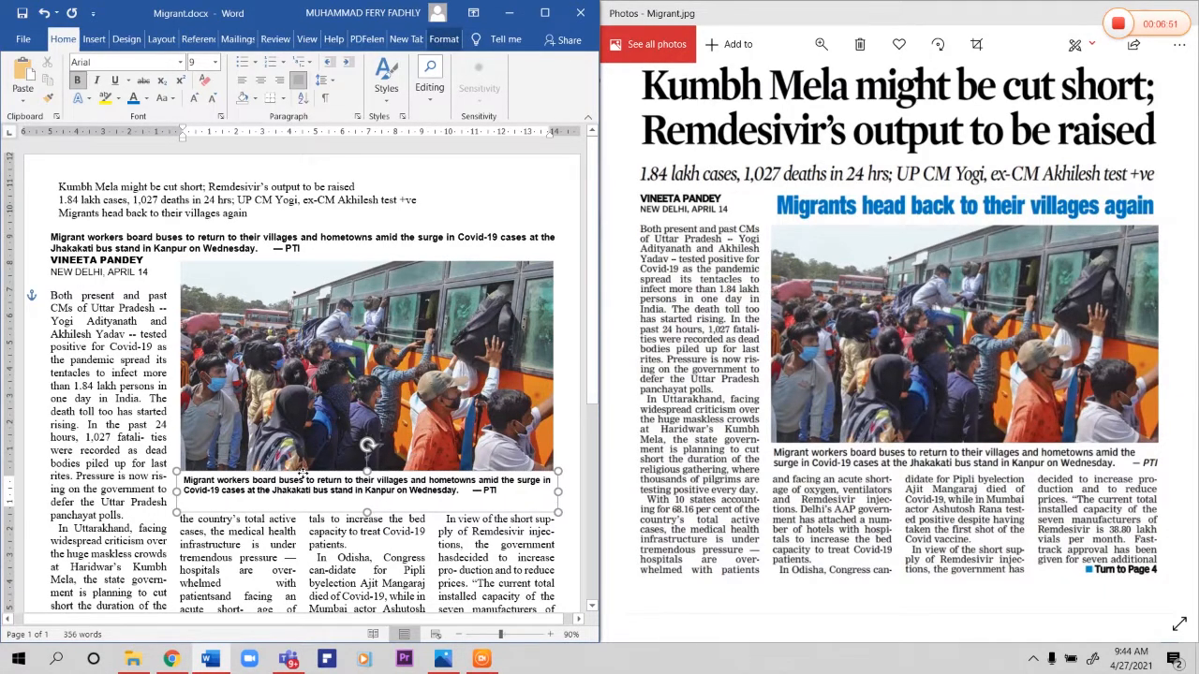
{"action": "left_click", "coordinate": [259, 373]}
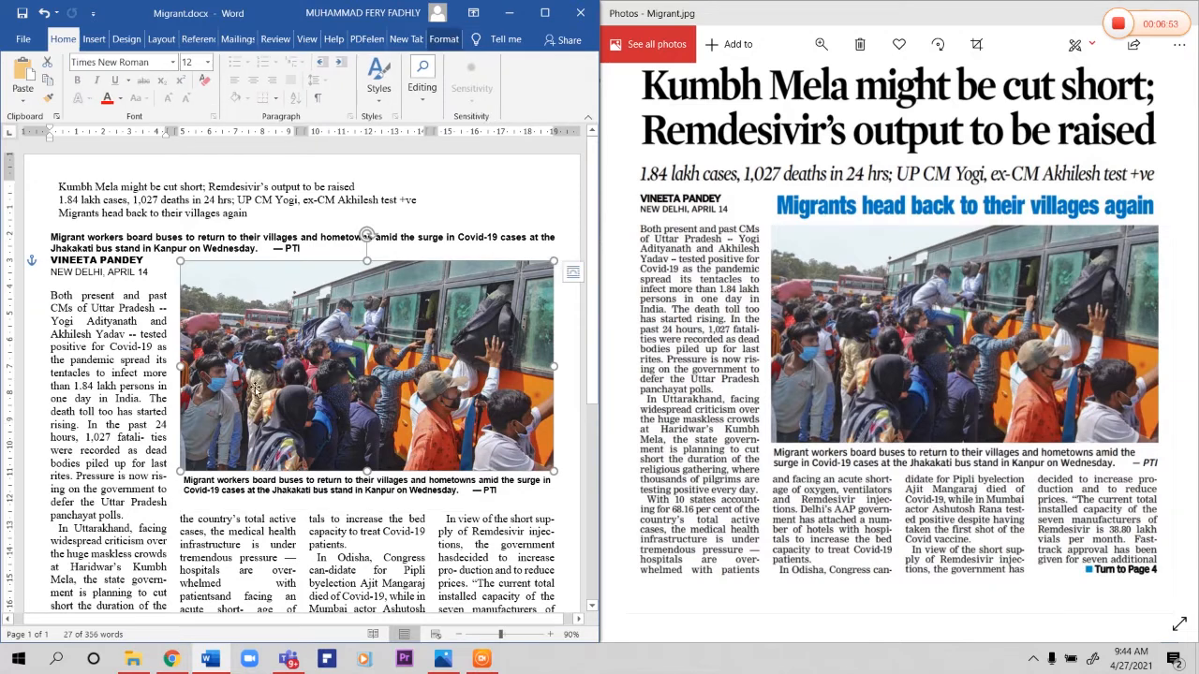
{"action": "left_click", "coordinate": [357, 489]}
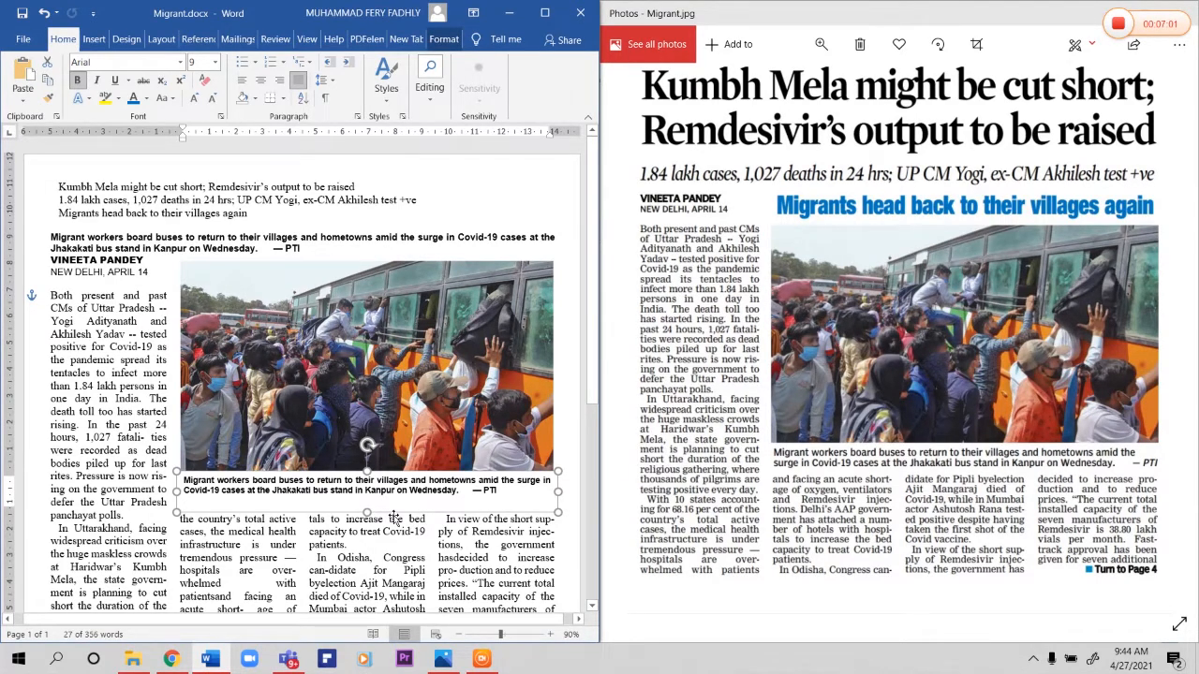
{"action": "key", "text": "Delete"}
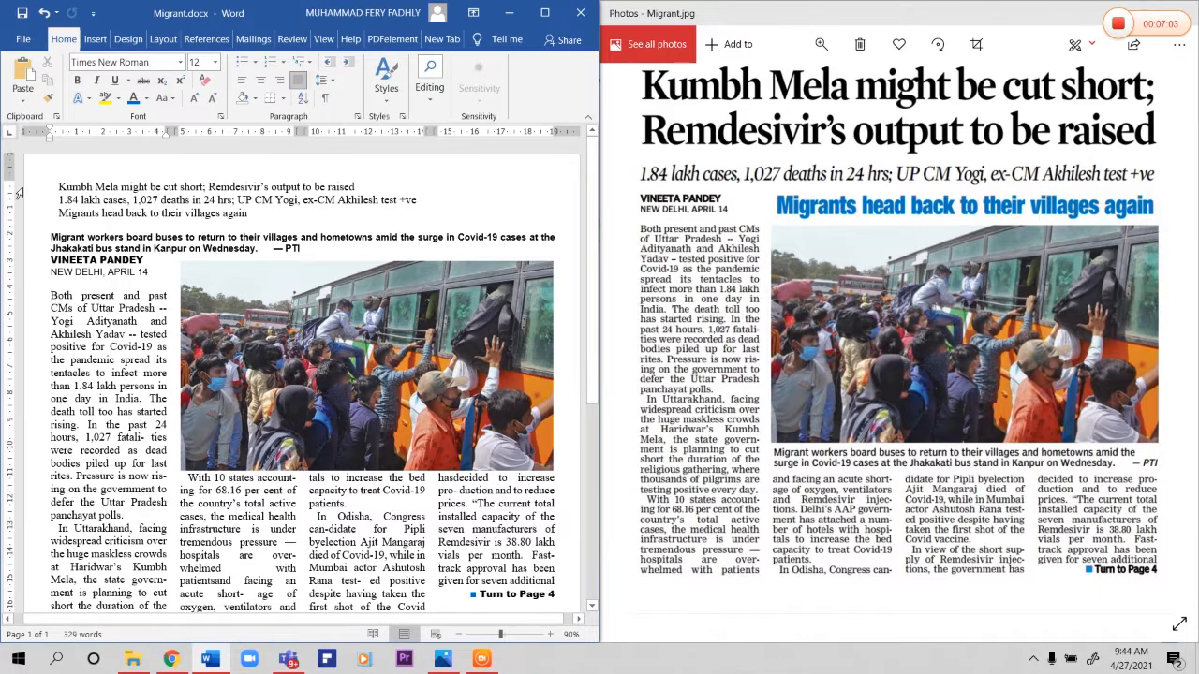
Step: Convert the original caption paragraph above the byline into WordArt with the first, plain black style
{"action": "left_click", "coordinate": [302, 248], "text": "shift"}
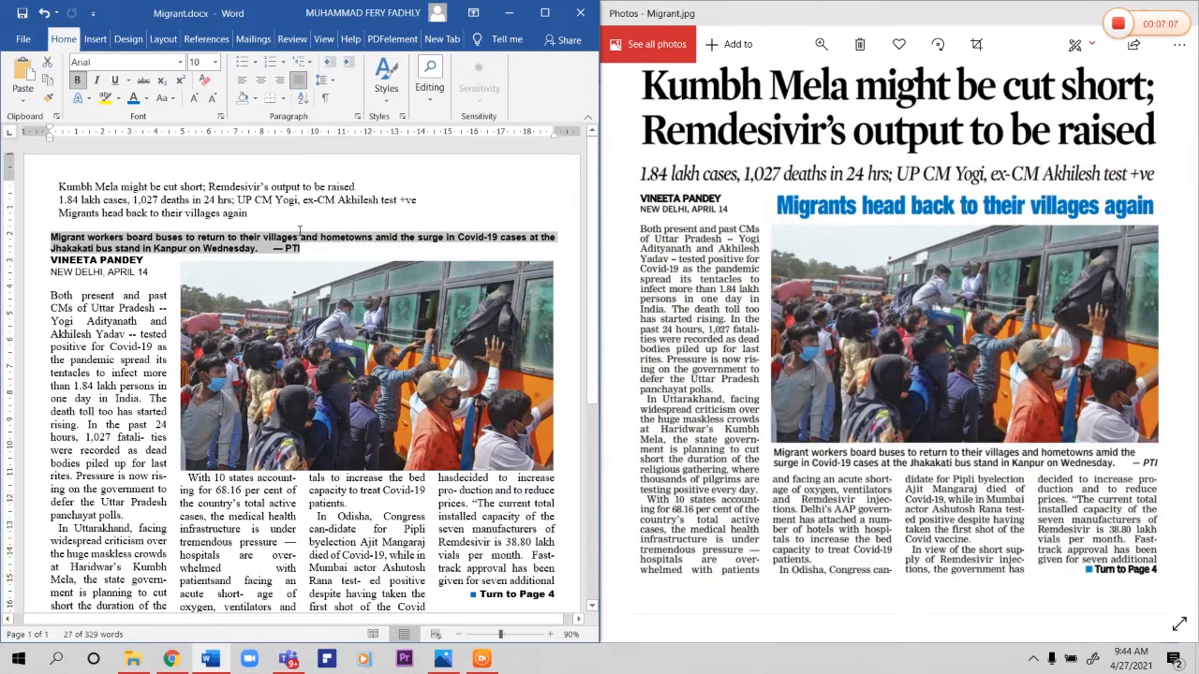
{"action": "left_click", "coordinate": [99, 41]}
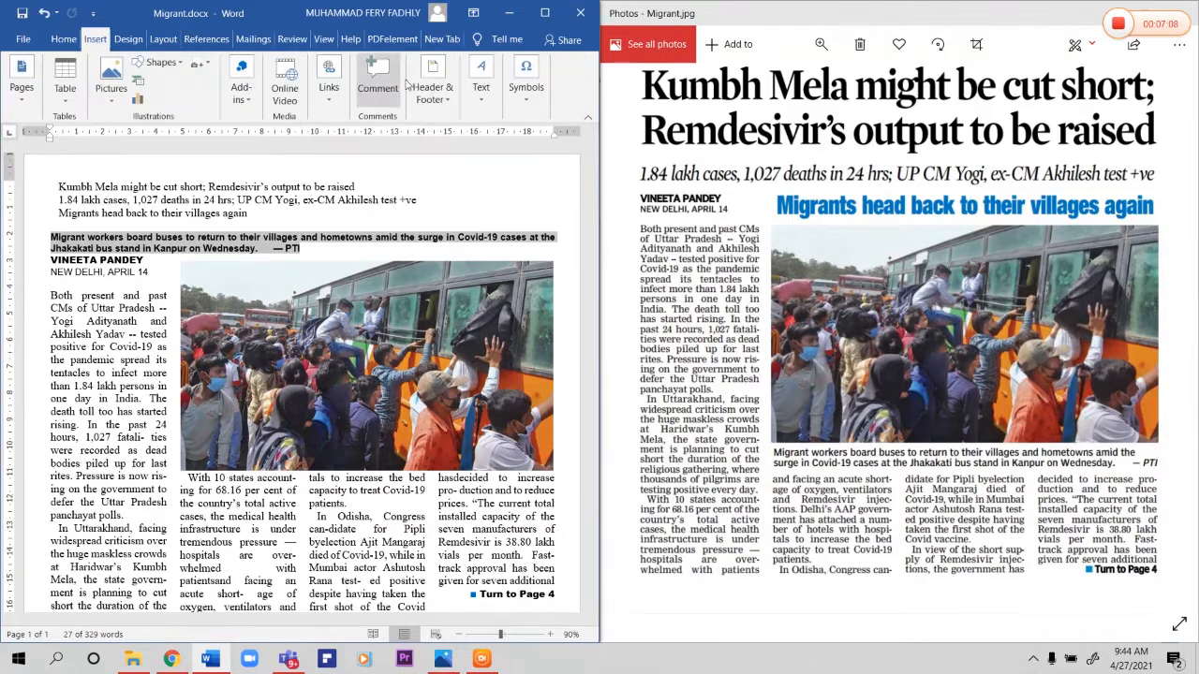
{"action": "left_click", "coordinate": [481, 82]}
{"action": "left_click", "coordinate": [549, 163]}
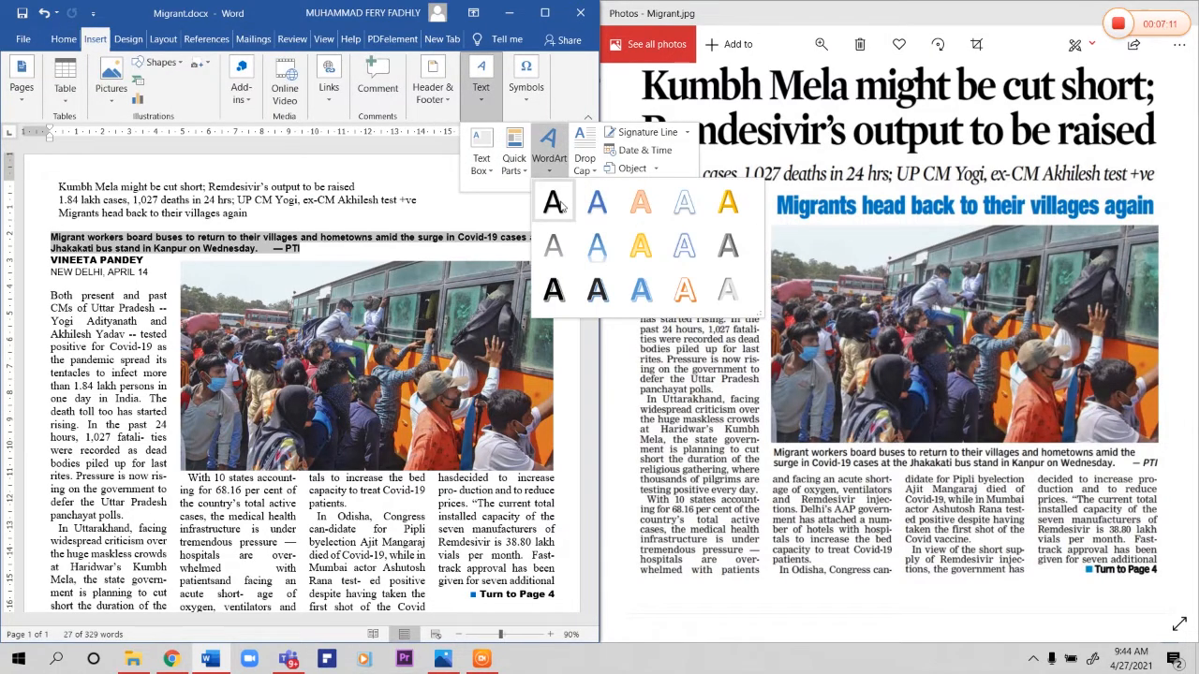
{"action": "left_click", "coordinate": [554, 200]}
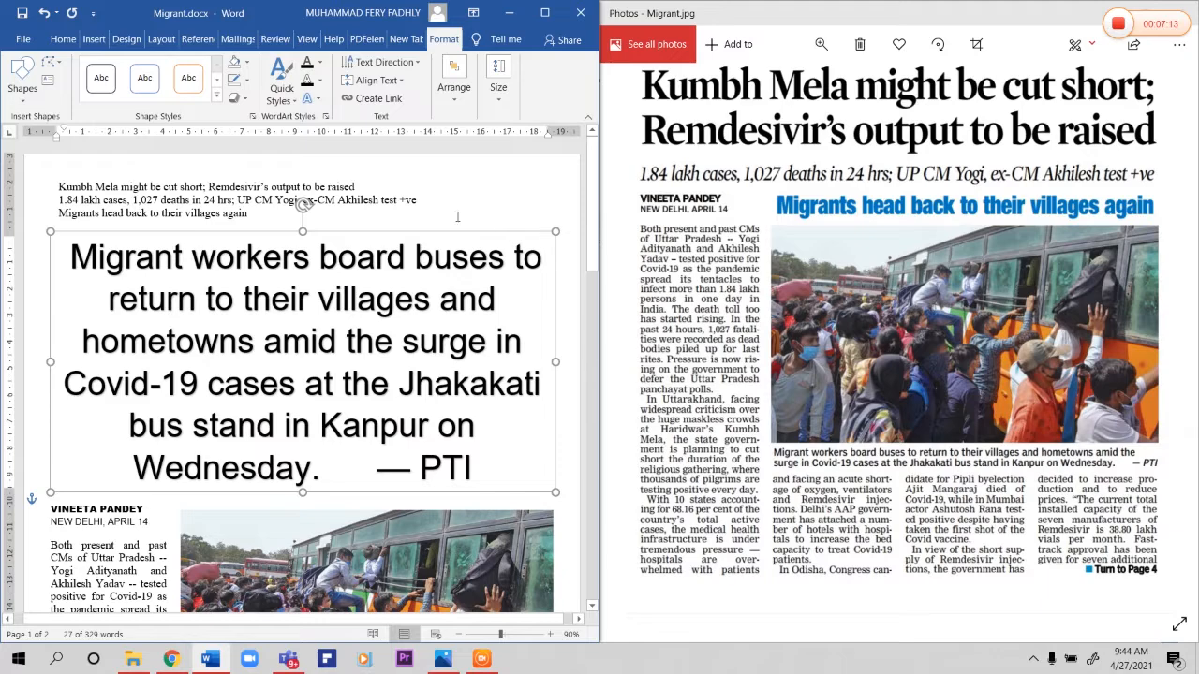
Step: Set the WordArt caption to size 10, align it left and remove the indent before its first word
{"action": "left_click", "coordinate": [62, 39]}
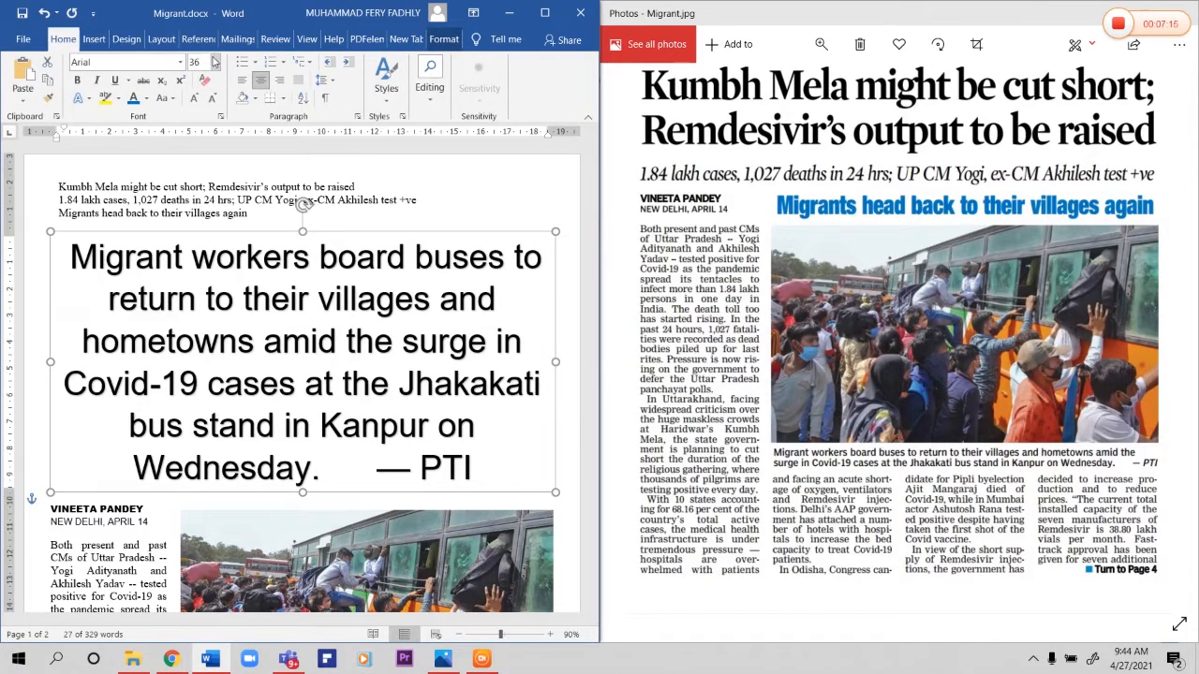
{"action": "left_click", "coordinate": [215, 61]}
{"action": "left_click", "coordinate": [213, 119]}
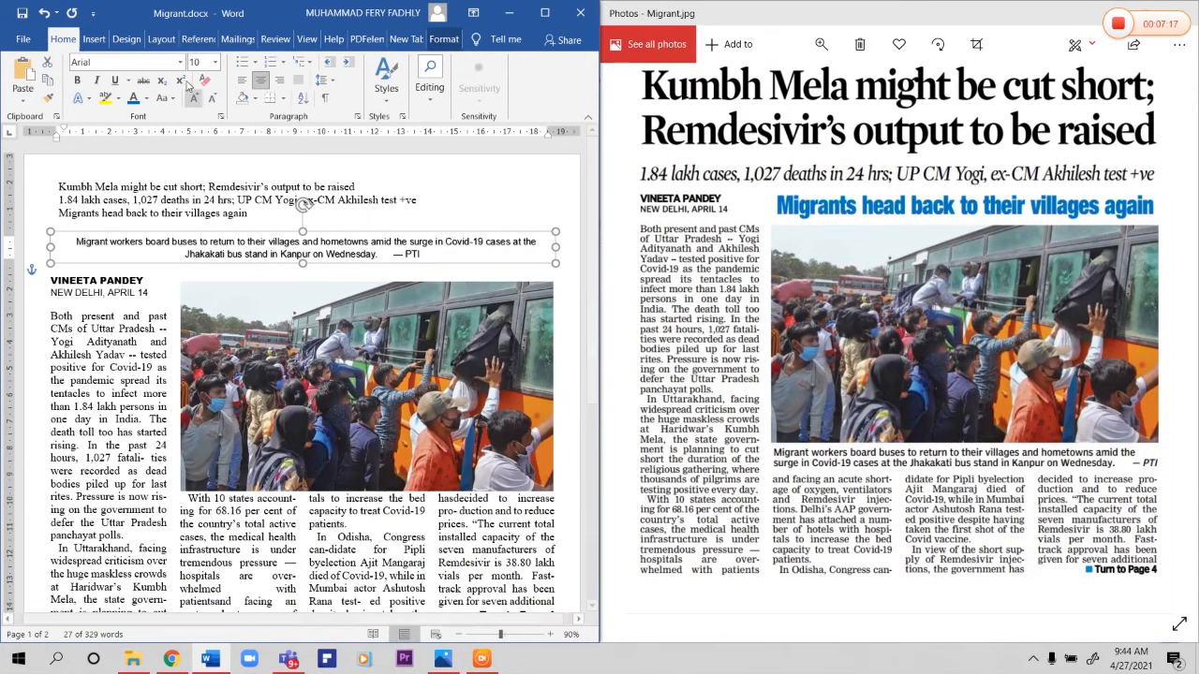
{"action": "left_click", "coordinate": [241, 80]}
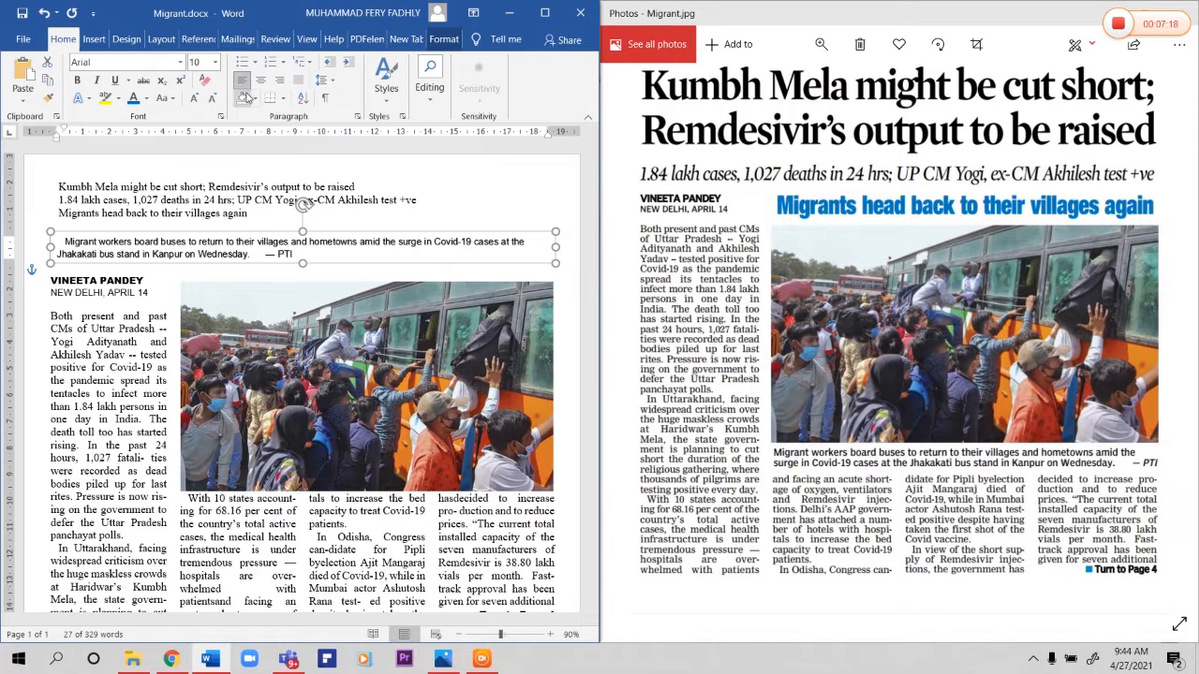
{"action": "left_click", "coordinate": [59, 242]}
{"action": "key", "text": "Delete"}
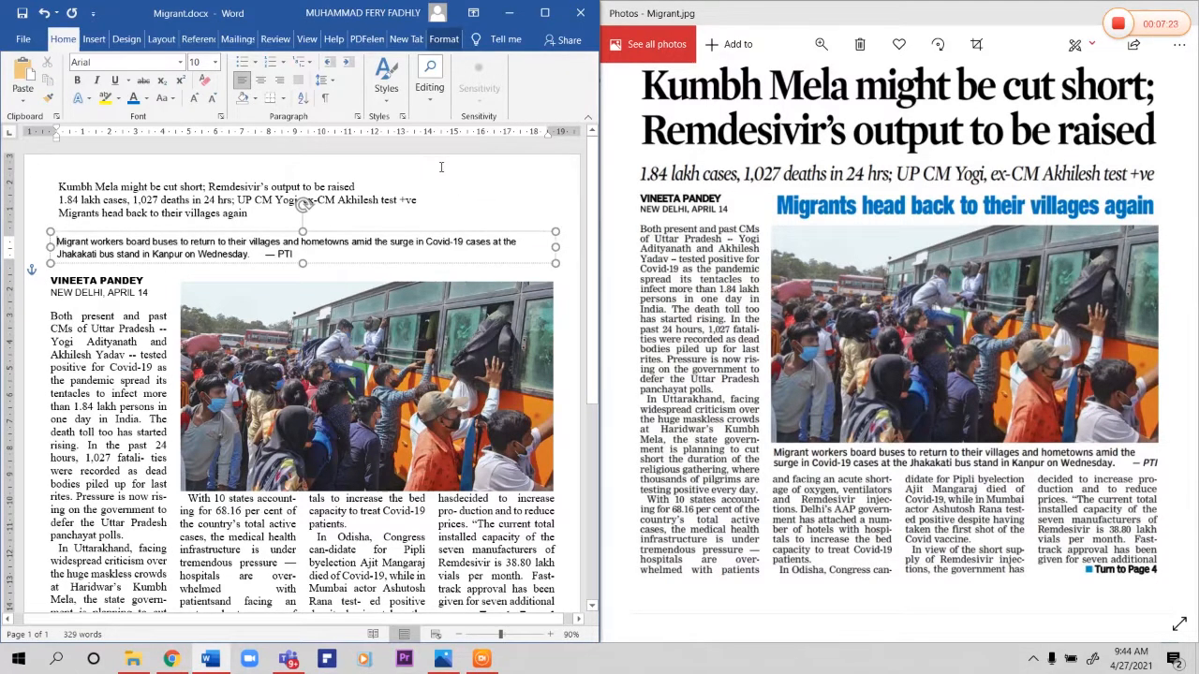
Step: Change the WordArt caption's text wrapping, then narrow it to about the photo's width and place it directly below the bus photo
{"action": "left_click", "coordinate": [444, 39]}
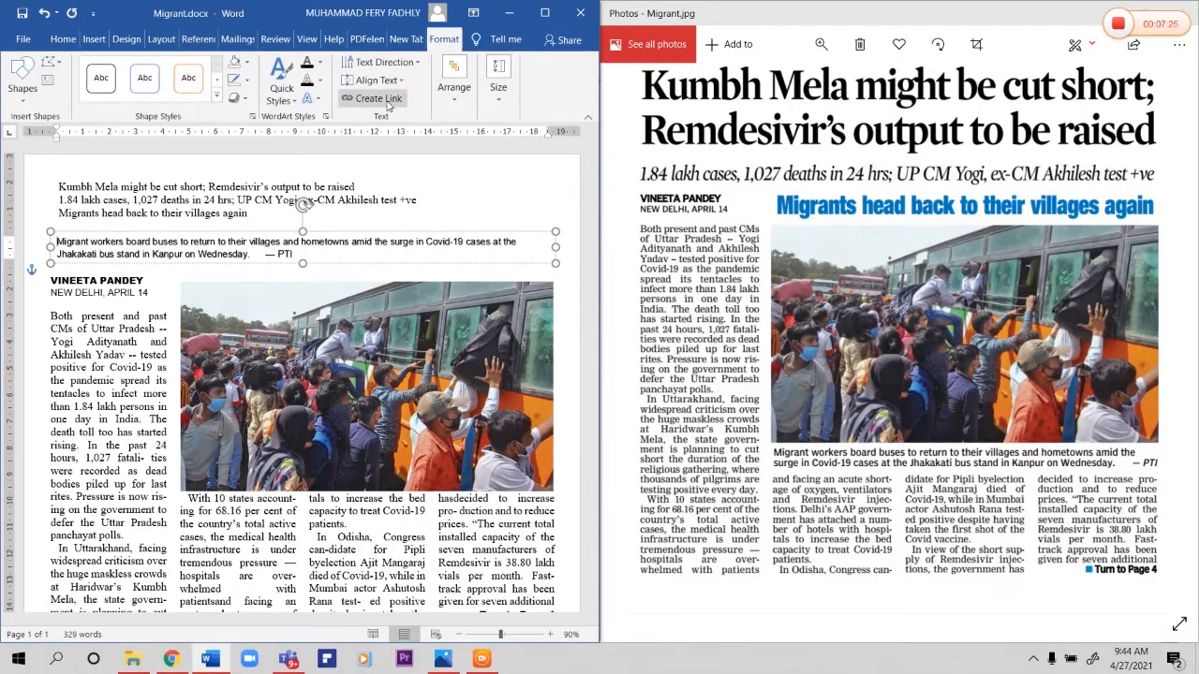
{"action": "left_click", "coordinate": [453, 86]}
{"action": "left_click", "coordinate": [488, 164]}
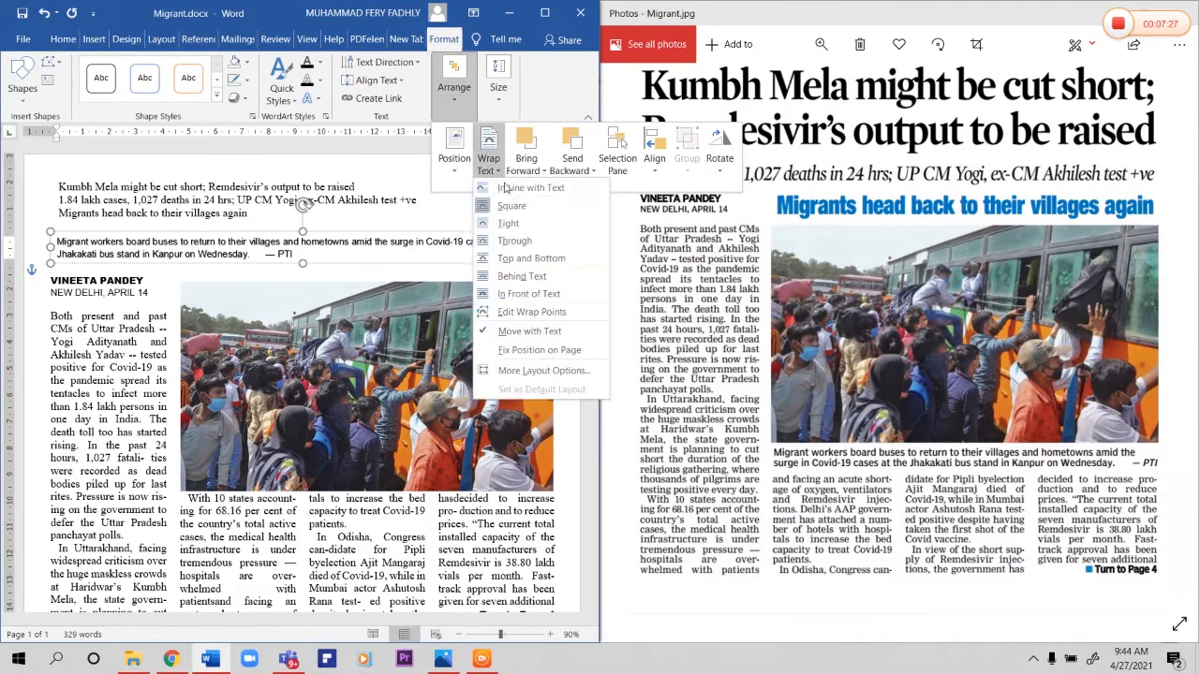
{"action": "left_click", "coordinate": [506, 187]}
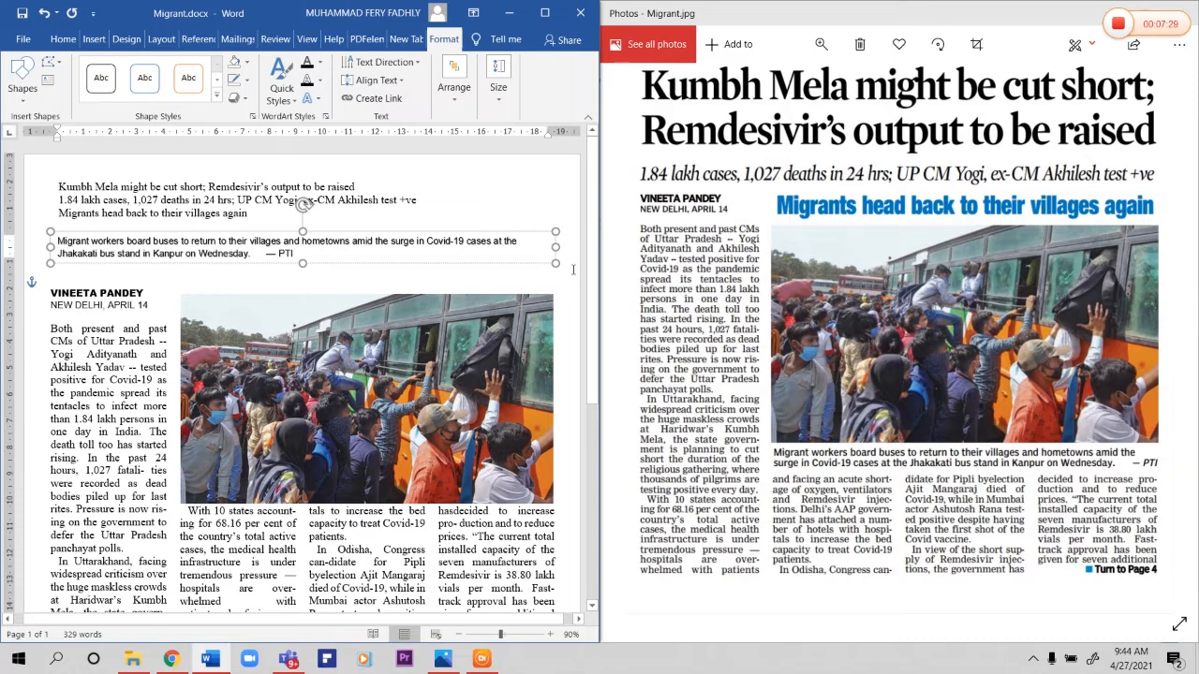
{"action": "left_click_drag", "start_coordinate": [558, 247], "coordinate": [529, 464]}
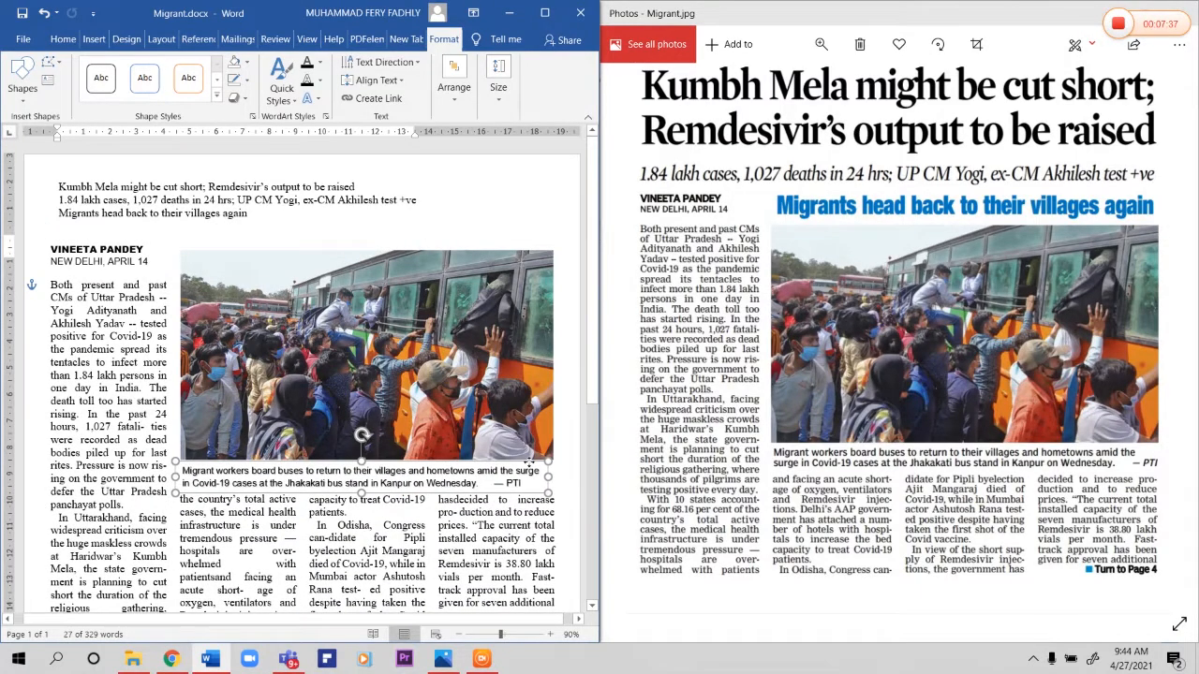
{"action": "left_click", "coordinate": [520, 573]}
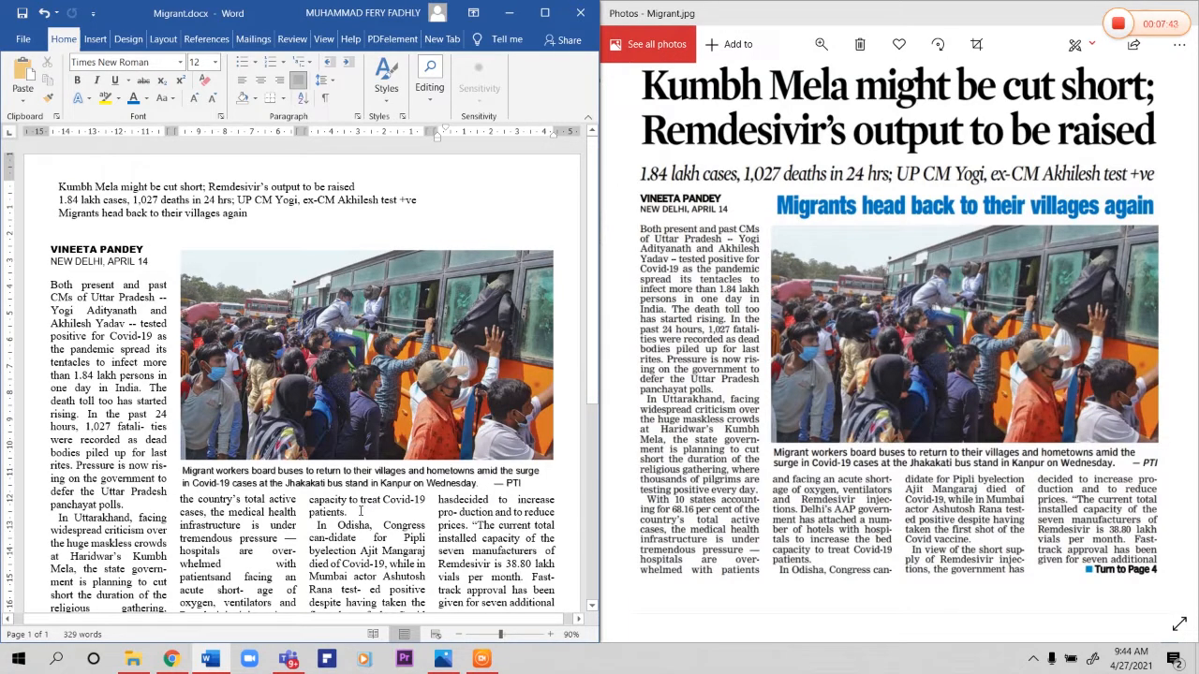
Step: Check the caption's fit below the photo and the end of the article against the reference image
{"action": "left_click", "coordinate": [397, 485]}
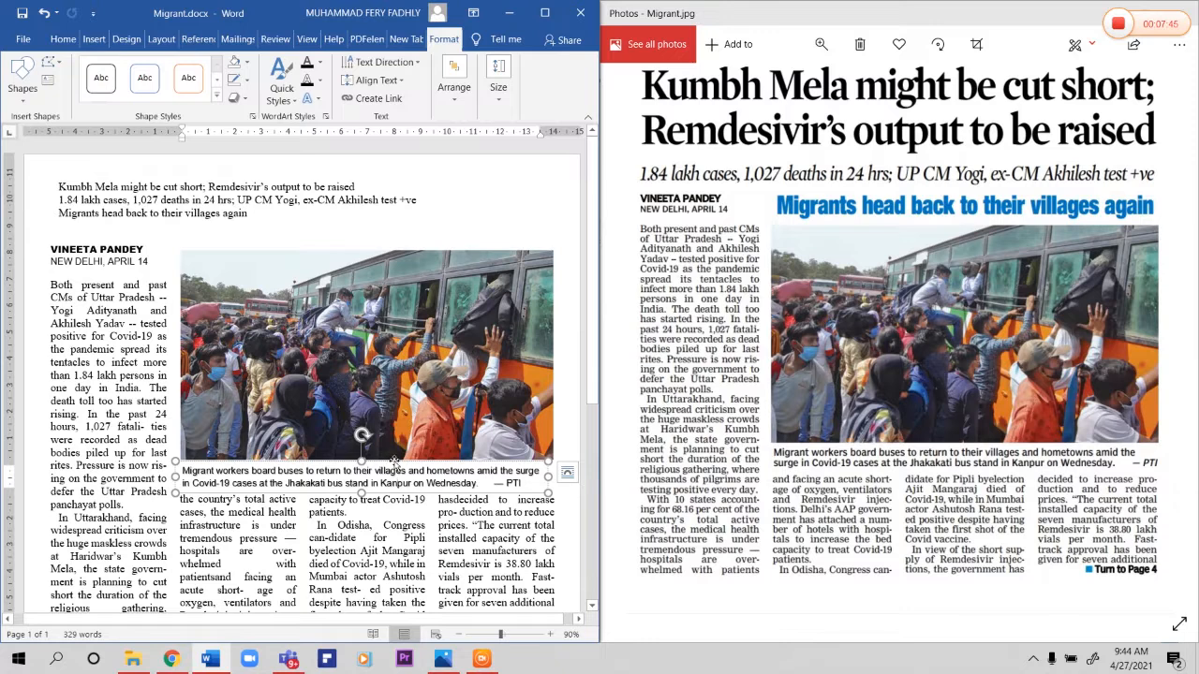
{"action": "left_click", "coordinate": [63, 37]}
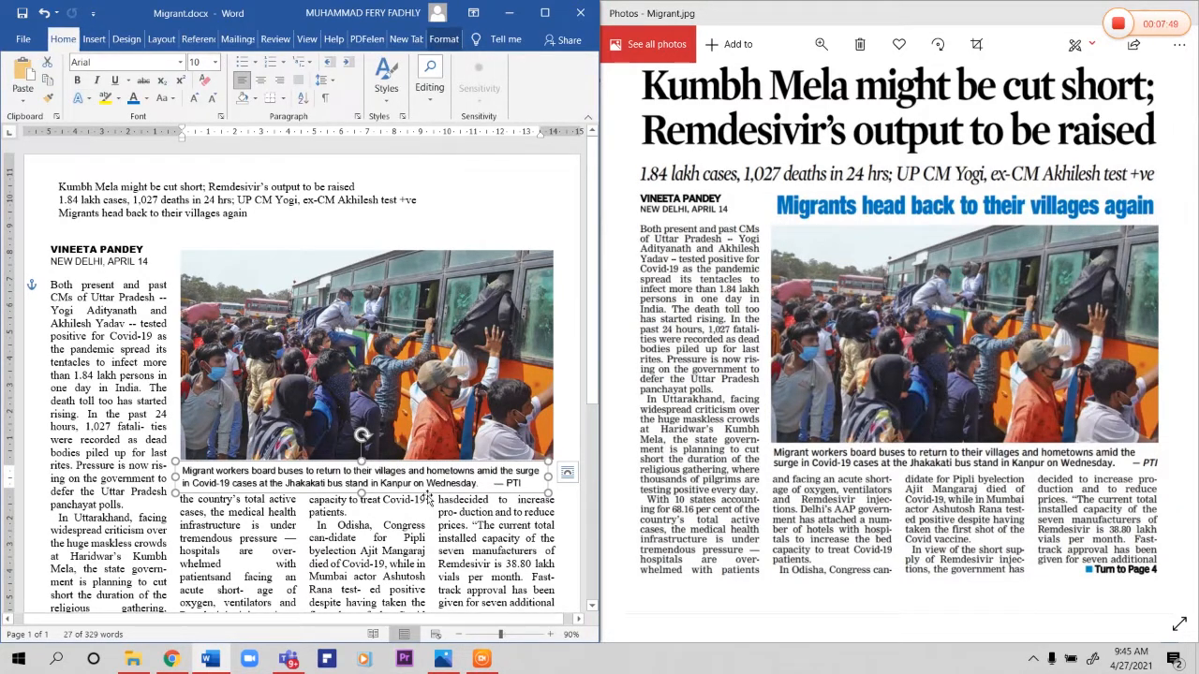
{"action": "left_click", "coordinate": [454, 540]}
{"action": "left_click", "coordinate": [447, 470]}
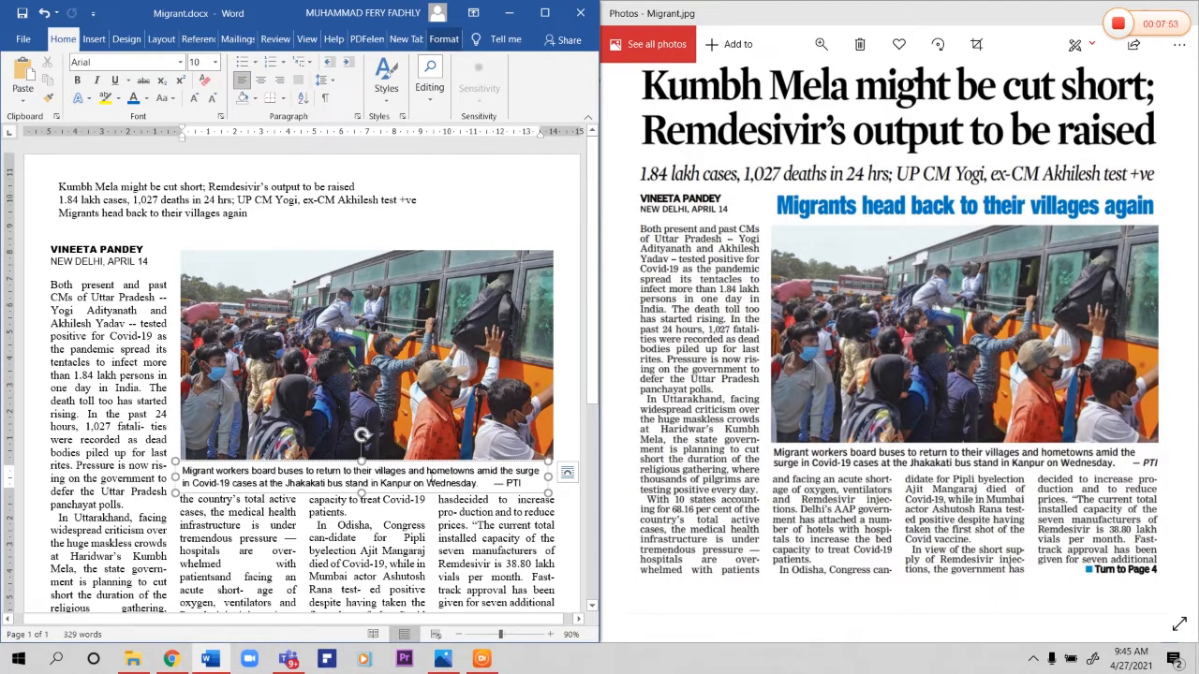
{"action": "left_click", "coordinate": [453, 496]}
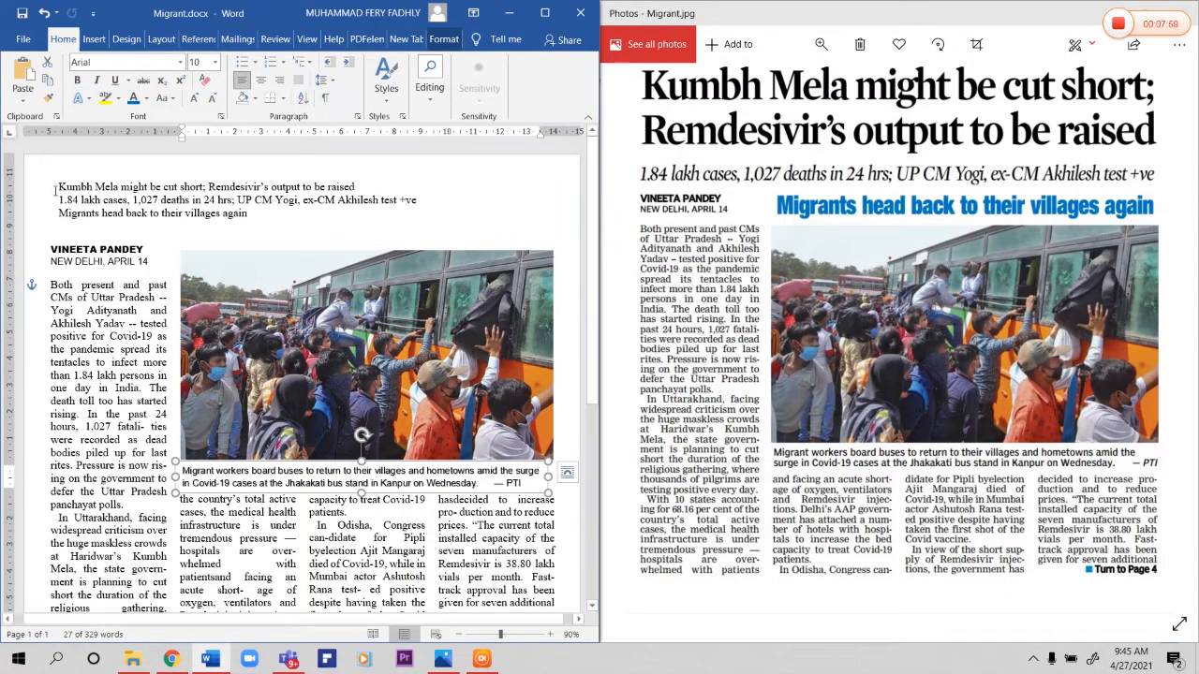
{"action": "scroll", "coordinate": [282, 538], "scroll_direction": "down", "scroll_amount": 3}
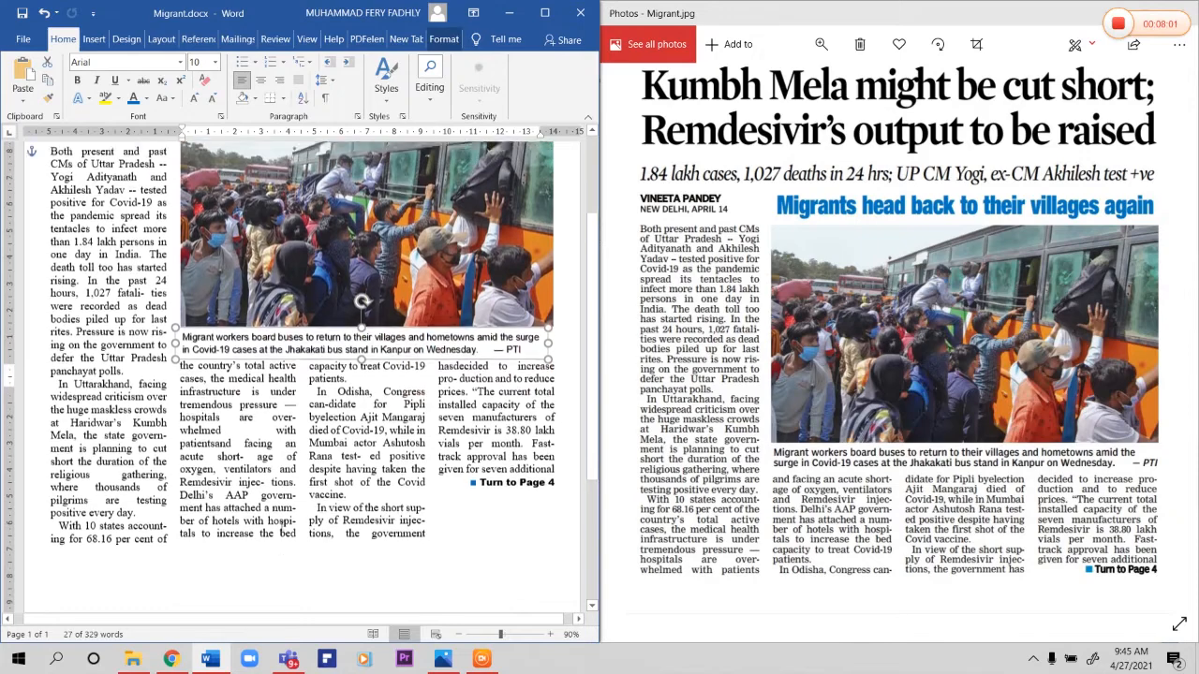
{"action": "scroll", "coordinate": [282, 527], "scroll_direction": "down", "scroll_amount": 1}
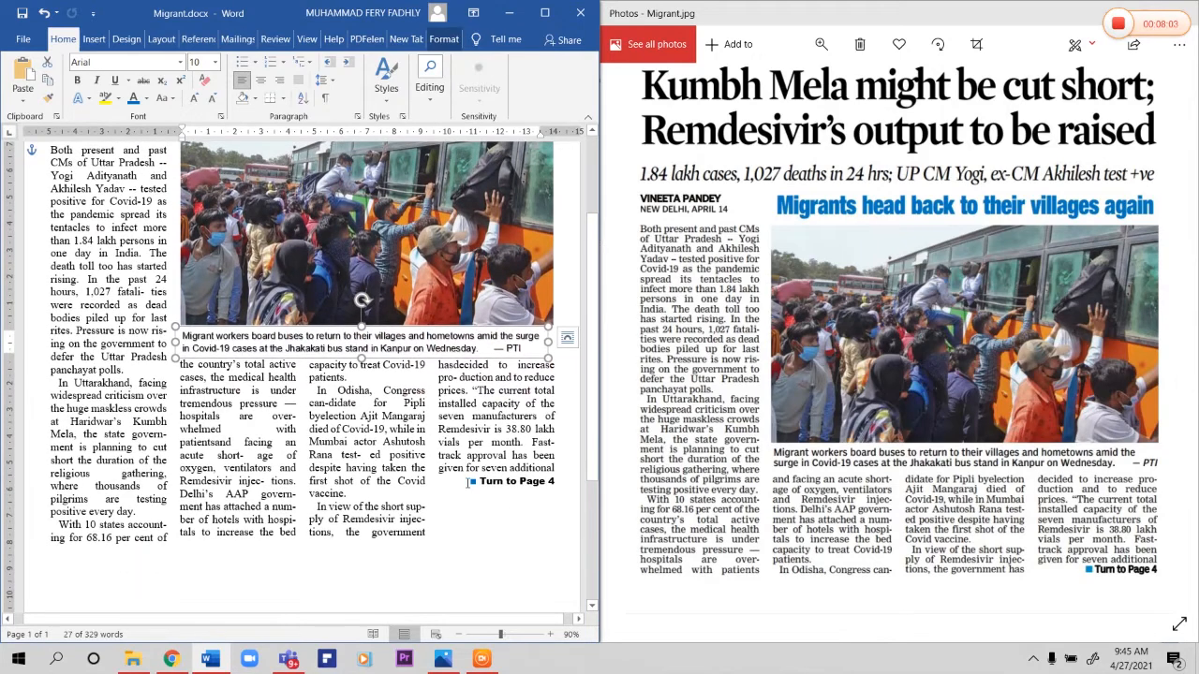
{"action": "left_click", "coordinate": [470, 482]}
{"action": "scroll", "coordinate": [470, 482], "scroll_direction": "up", "scroll_amount": 4}
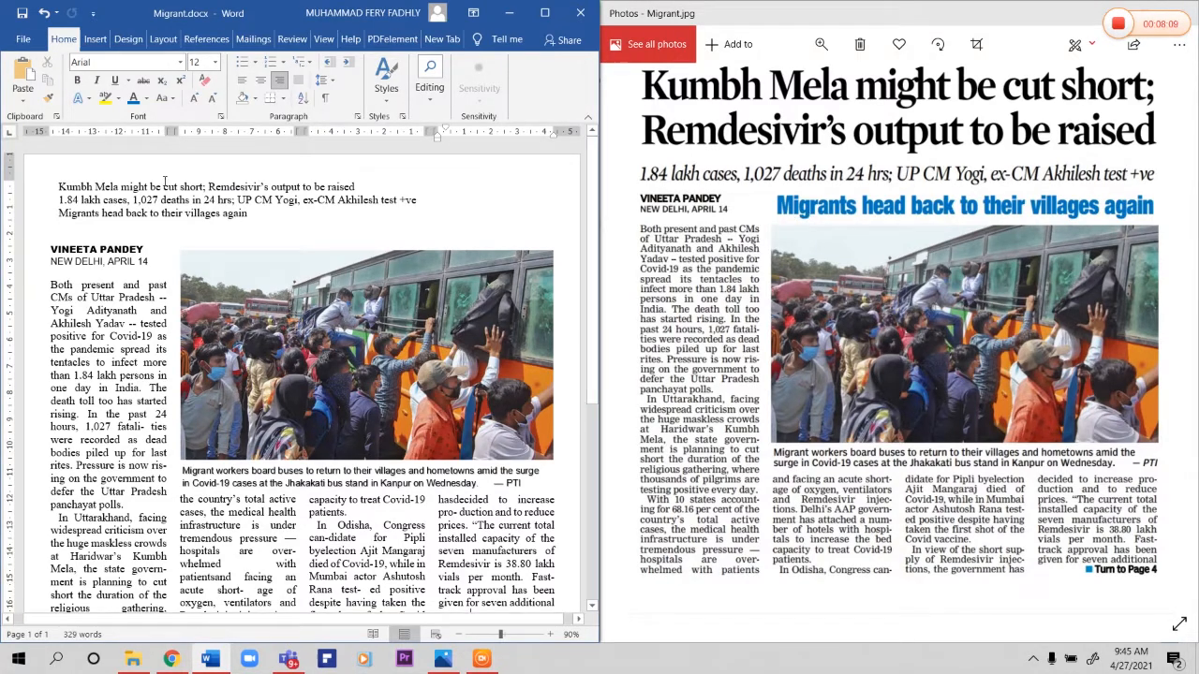
Step: Set the line "Migrants head back to their villages again" in the Arial Black font
{"action": "left_click_drag", "start_coordinate": [60, 204], "coordinate": [258, 215]}
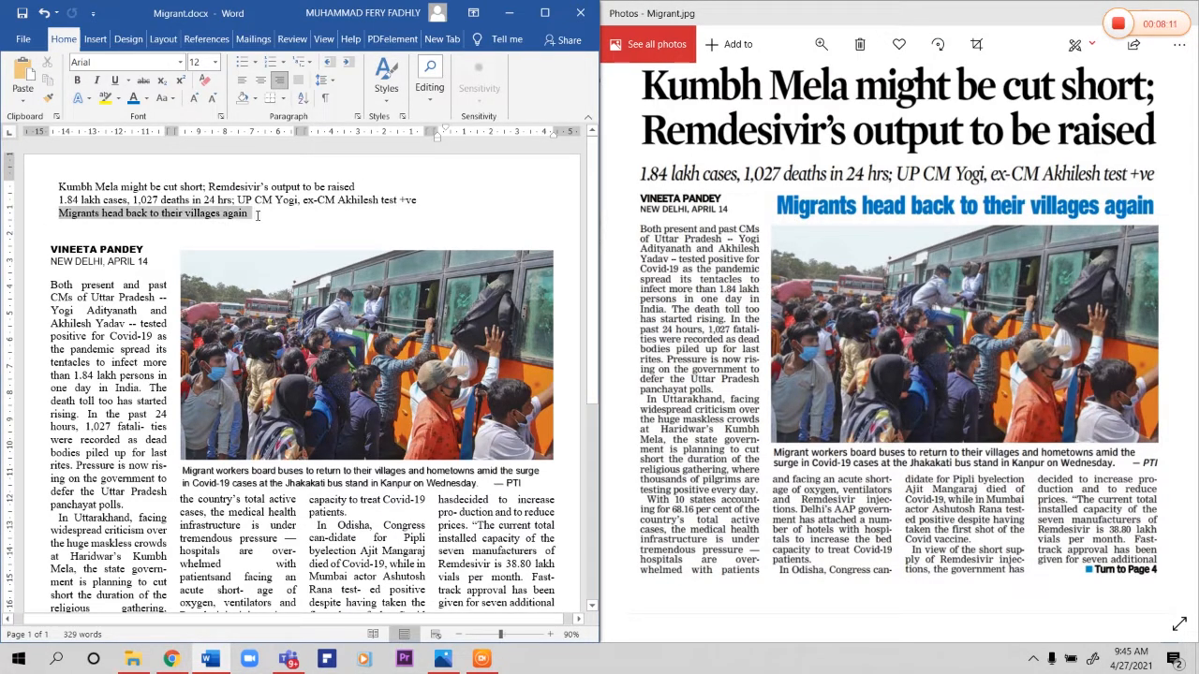
{"action": "left_click", "coordinate": [126, 61]}
{"action": "key", "text": "Return"}
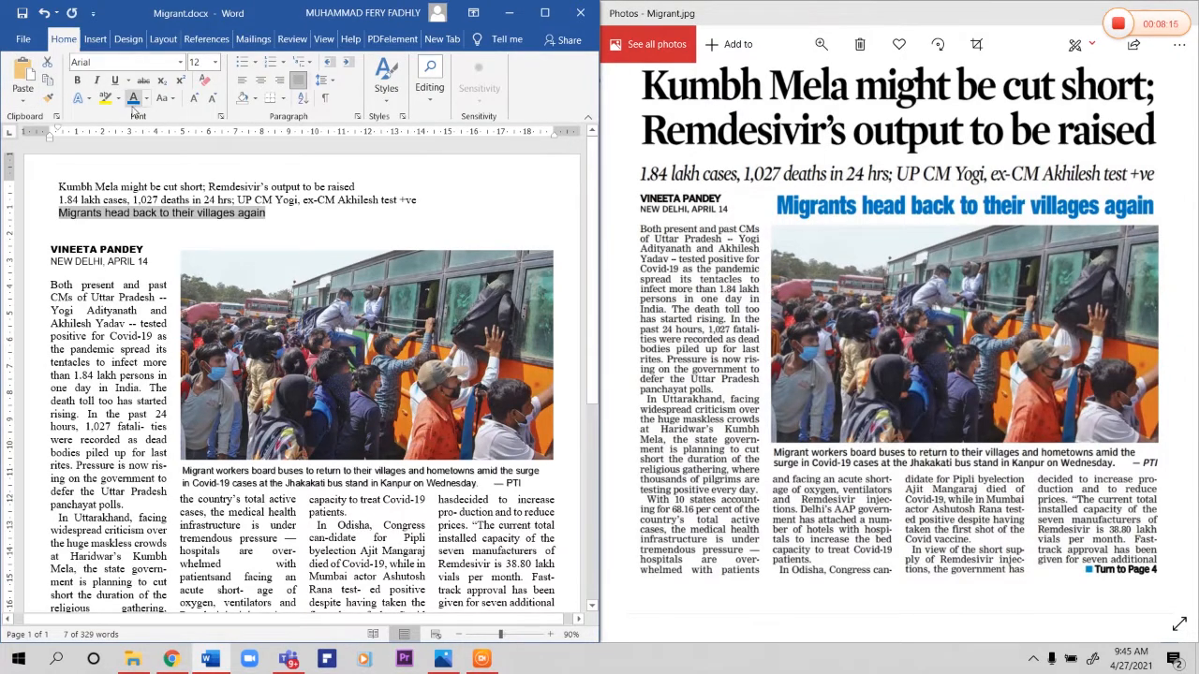
{"action": "left_click", "coordinate": [150, 65]}
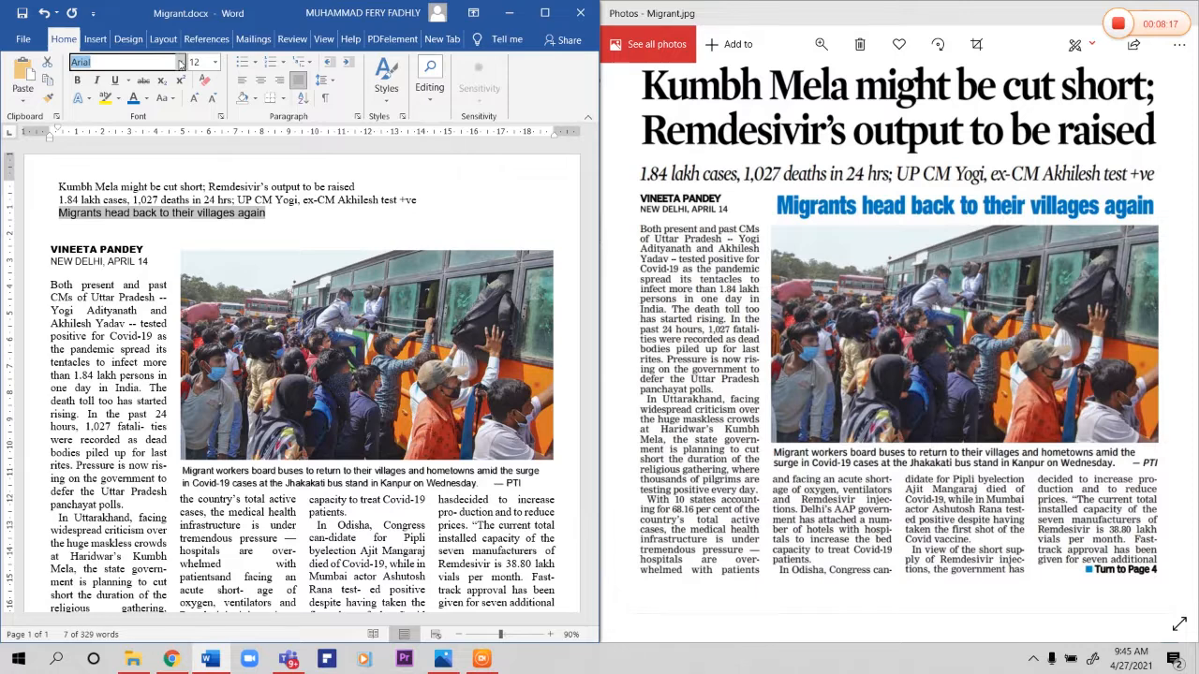
{"action": "left_click", "coordinate": [181, 62]}
{"action": "left_click", "coordinate": [103, 169]}
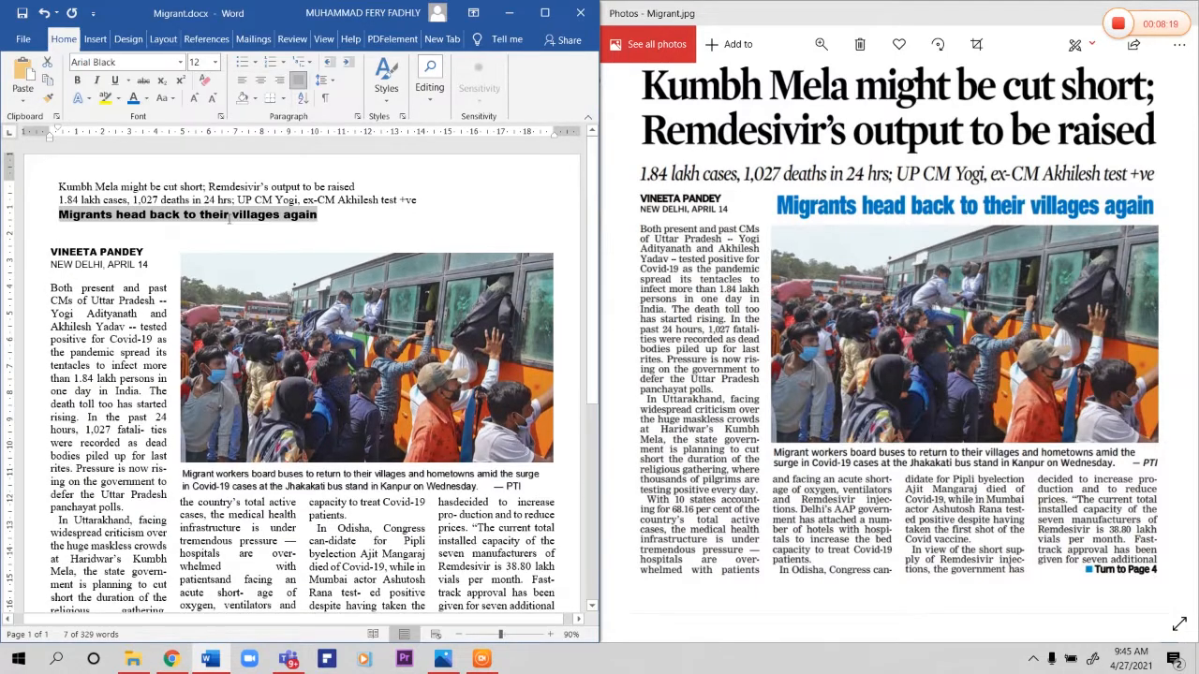
Step: Convert the line "Migrants head back to their villages again" into WordArt with a black fill style
{"action": "left_click", "coordinate": [229, 216]}
{"action": "left_click_drag", "start_coordinate": [60, 214], "coordinate": [309, 217]}
{"action": "left_click", "coordinate": [94, 40]}
{"action": "left_click", "coordinate": [481, 89]}
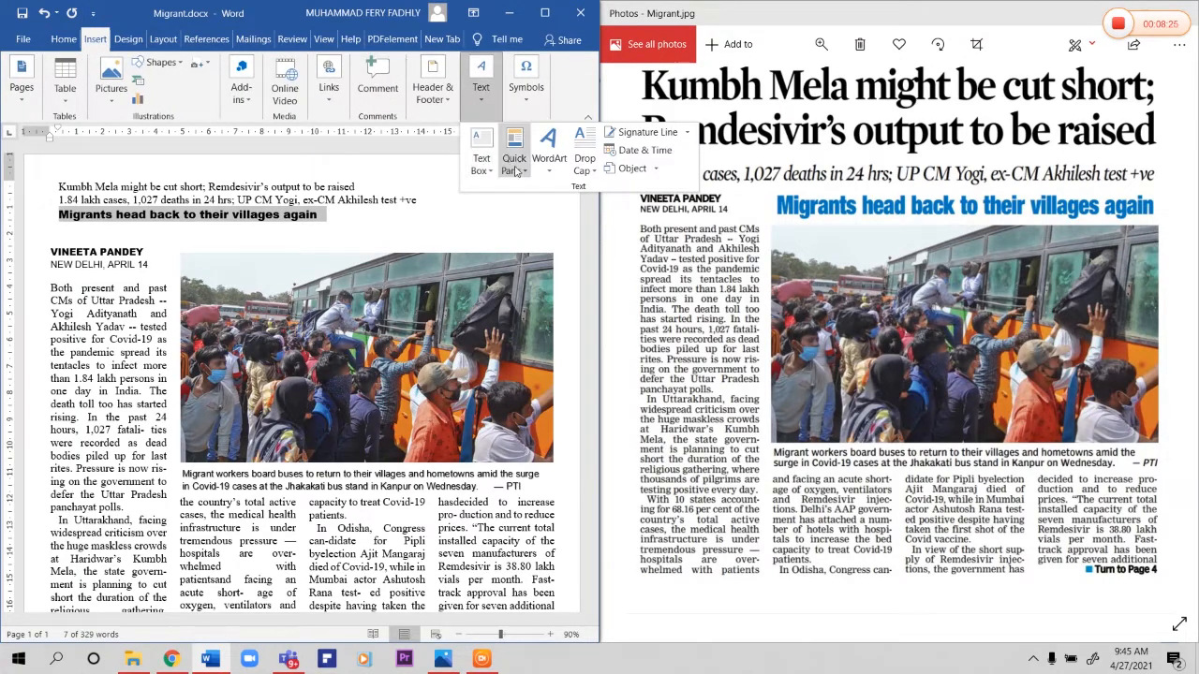
{"action": "left_click", "coordinate": [549, 152]}
{"action": "left_click", "coordinate": [569, 203]}
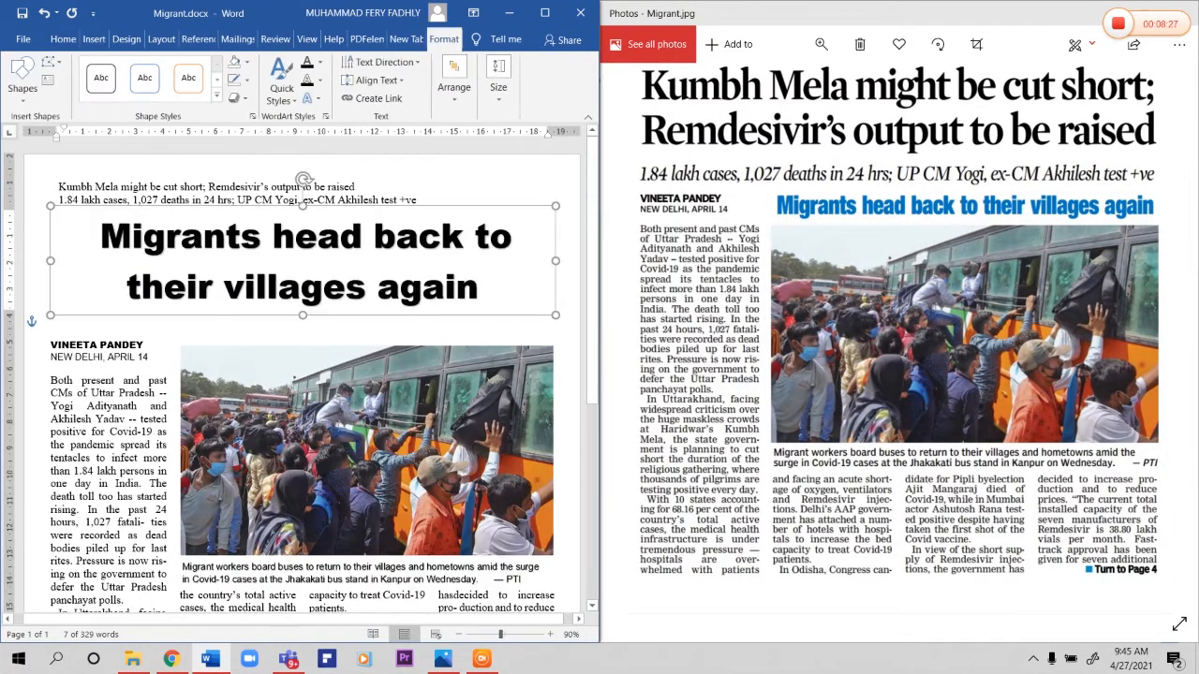
Step: Justify the WordArt headline, colour its text blue and remove the space before its first word
{"action": "left_click", "coordinate": [62, 39]}
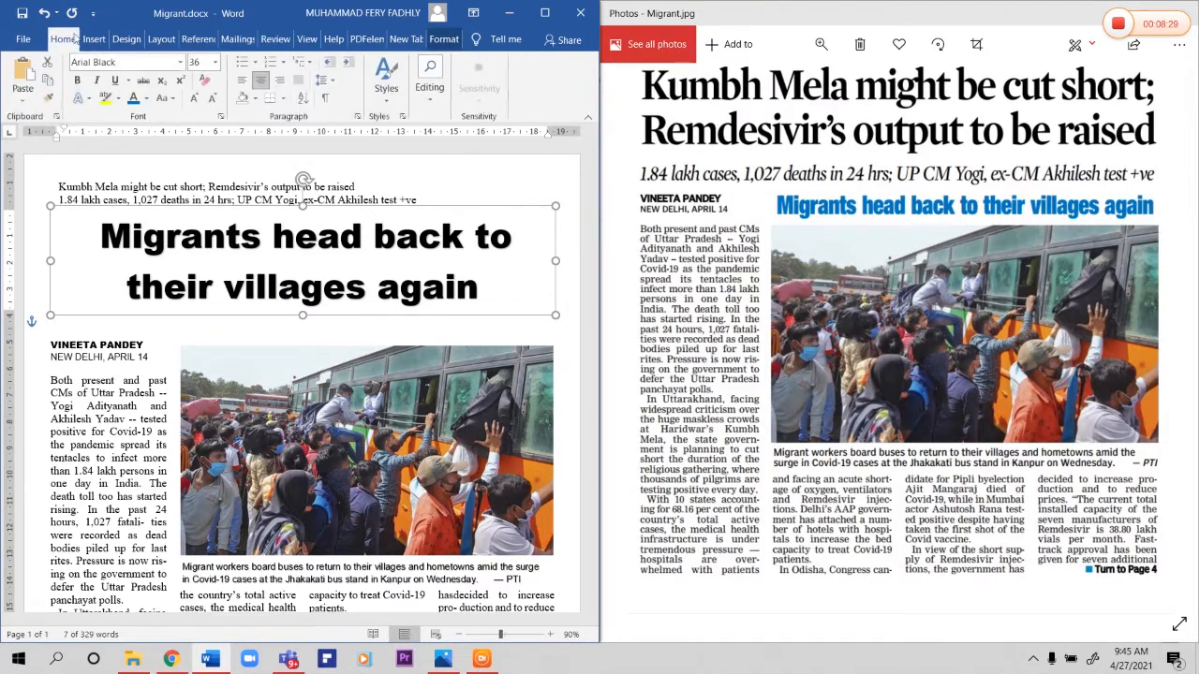
{"action": "left_click", "coordinate": [241, 79]}
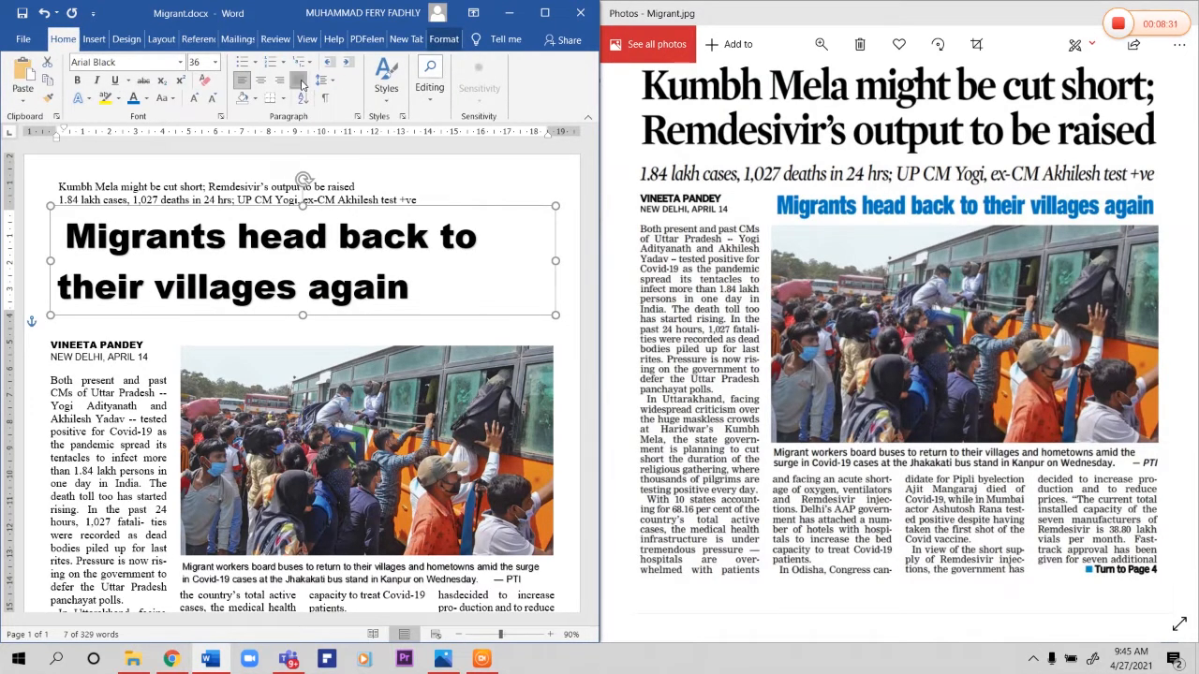
{"action": "left_click", "coordinate": [298, 79]}
{"action": "left_click", "coordinate": [134, 98]}
{"action": "left_click", "coordinate": [63, 241]}
{"action": "key", "text": "BackSpace"}
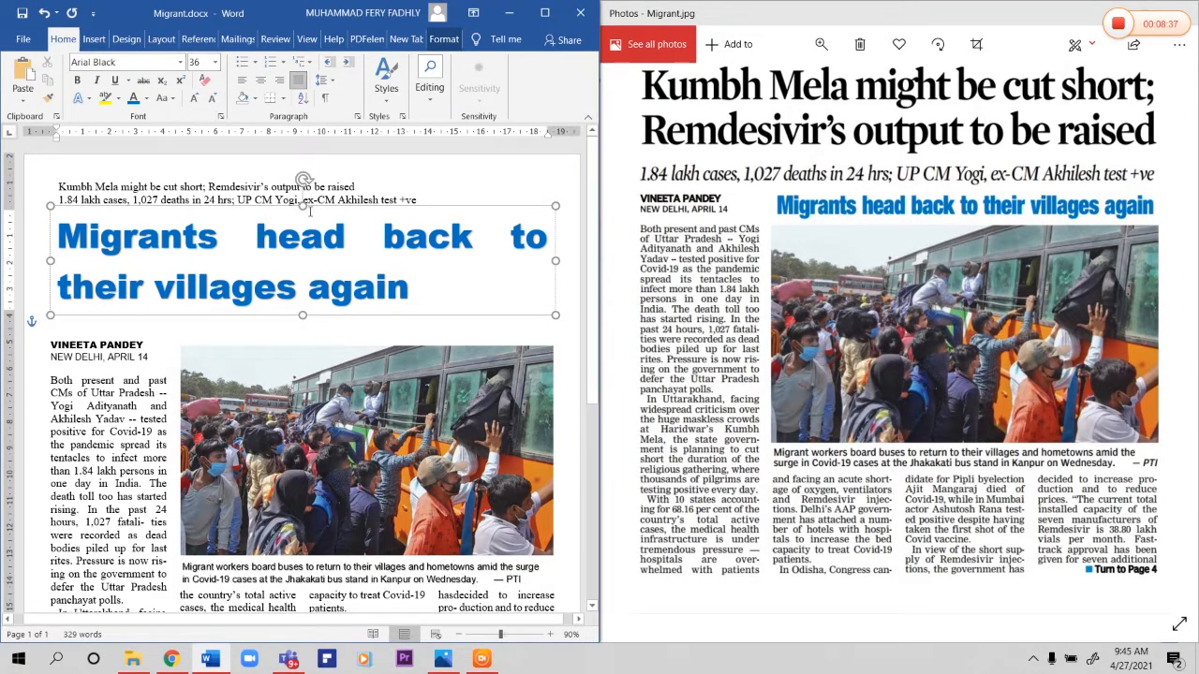
Step: Set the WordArt headline "Migrants head back to their villages again" to font size 17
{"action": "left_click", "coordinate": [215, 64]}
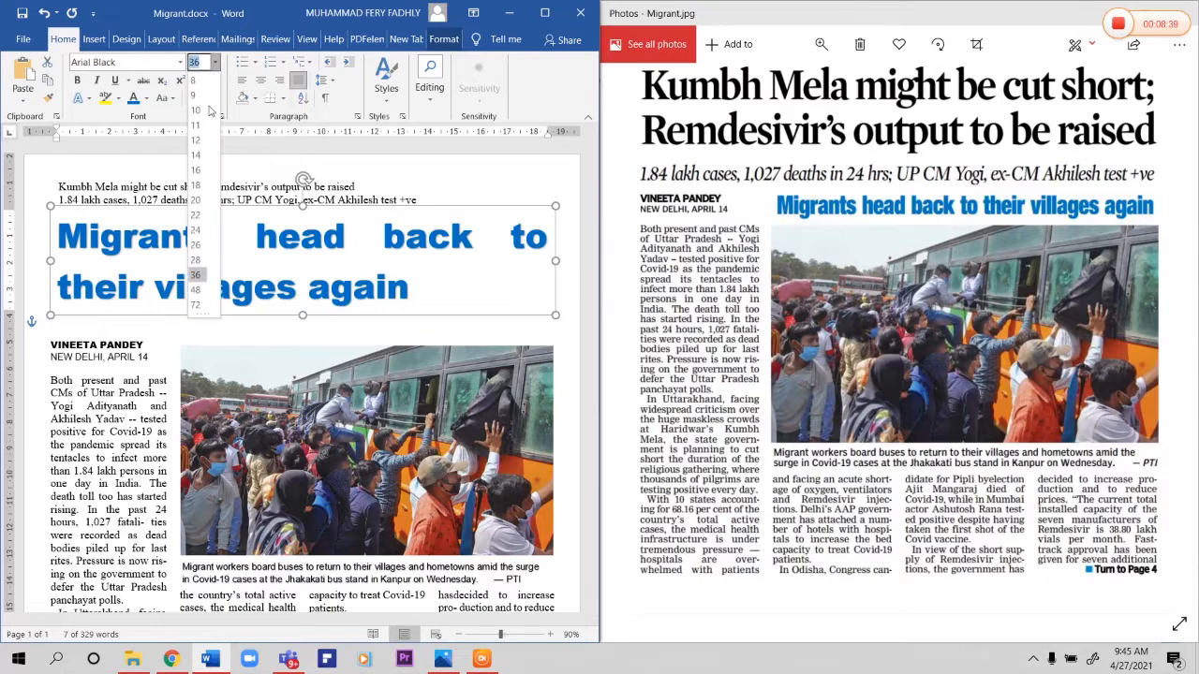
{"action": "left_click", "coordinate": [208, 186]}
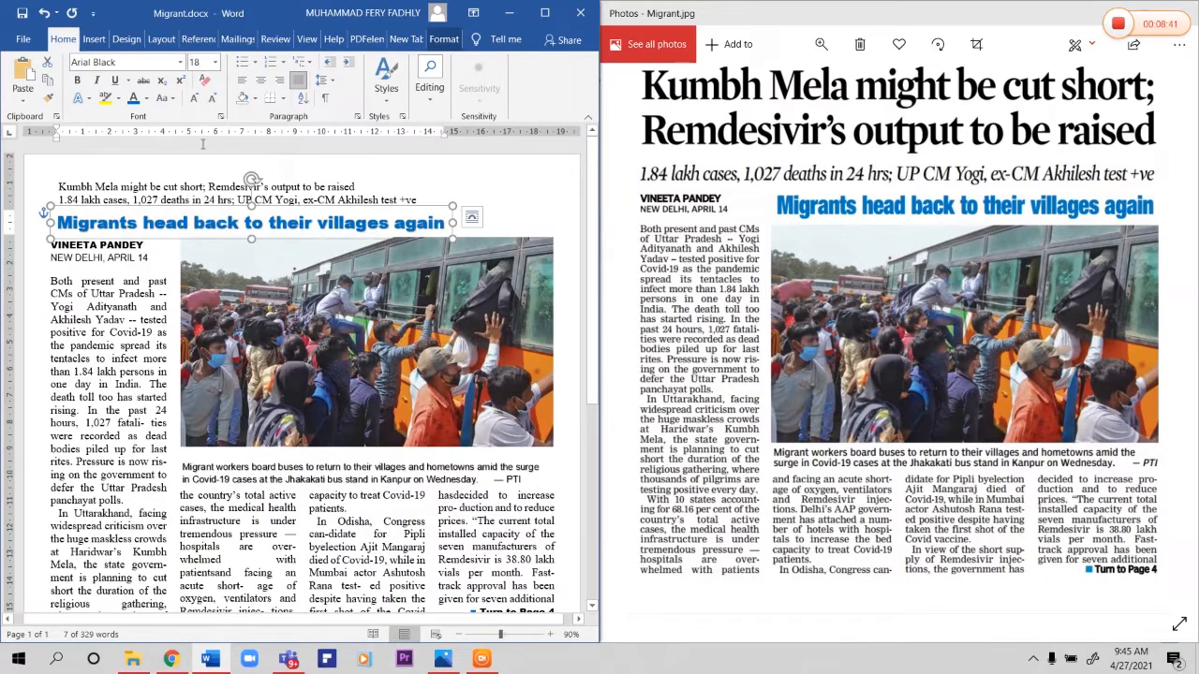
{"action": "left_click", "coordinate": [195, 62]}
{"action": "type", "text": "17"}
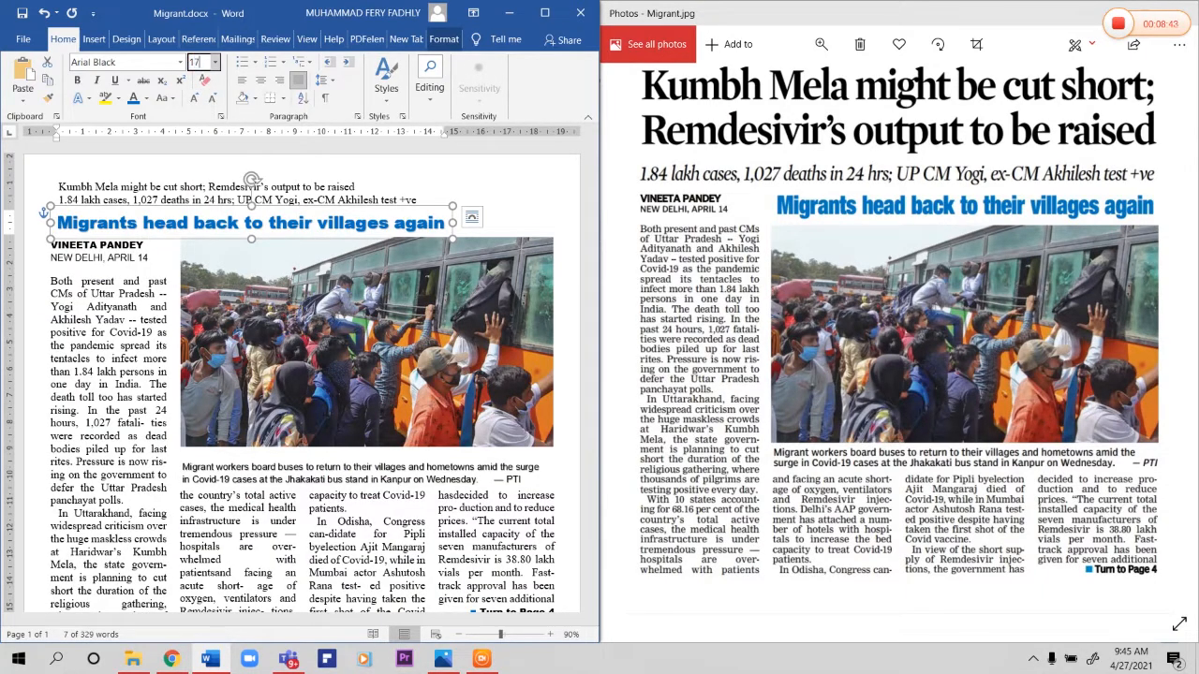
{"action": "key", "text": "Return"}
Step: Place the blue WordArt headline above the bus photo and shift the photo down, aligning it with the headline and the first body line
{"action": "left_click_drag", "start_coordinate": [361, 208], "coordinate": [489, 226]}
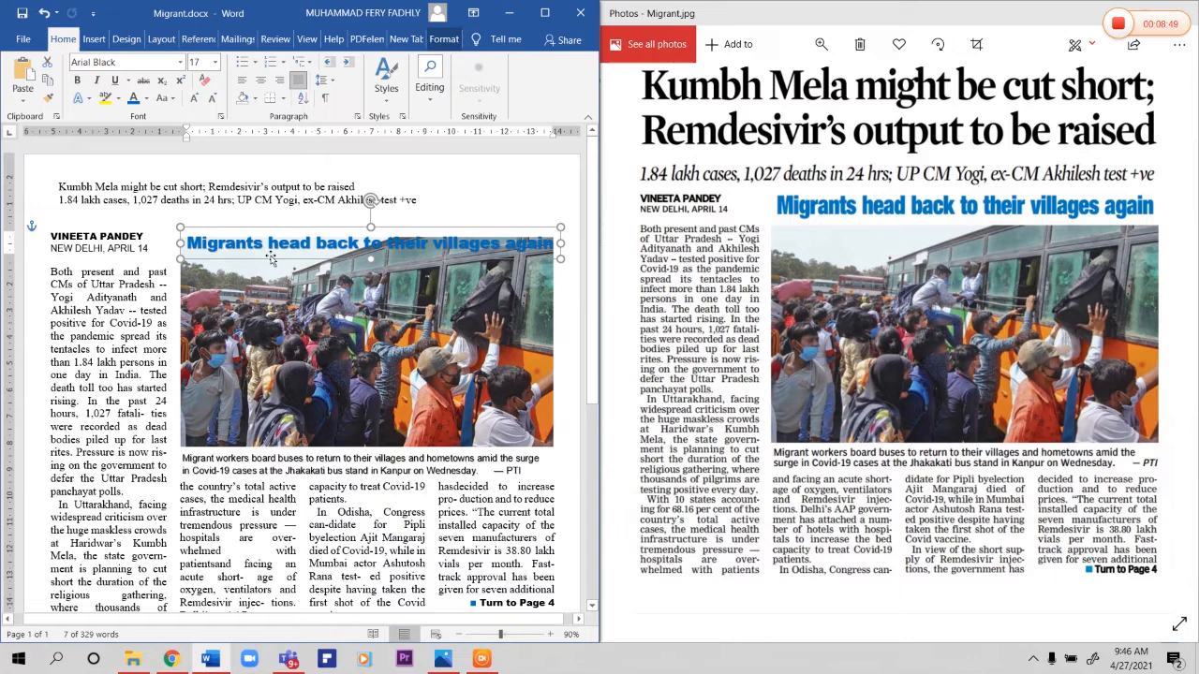
{"action": "left_click", "coordinate": [338, 296]}
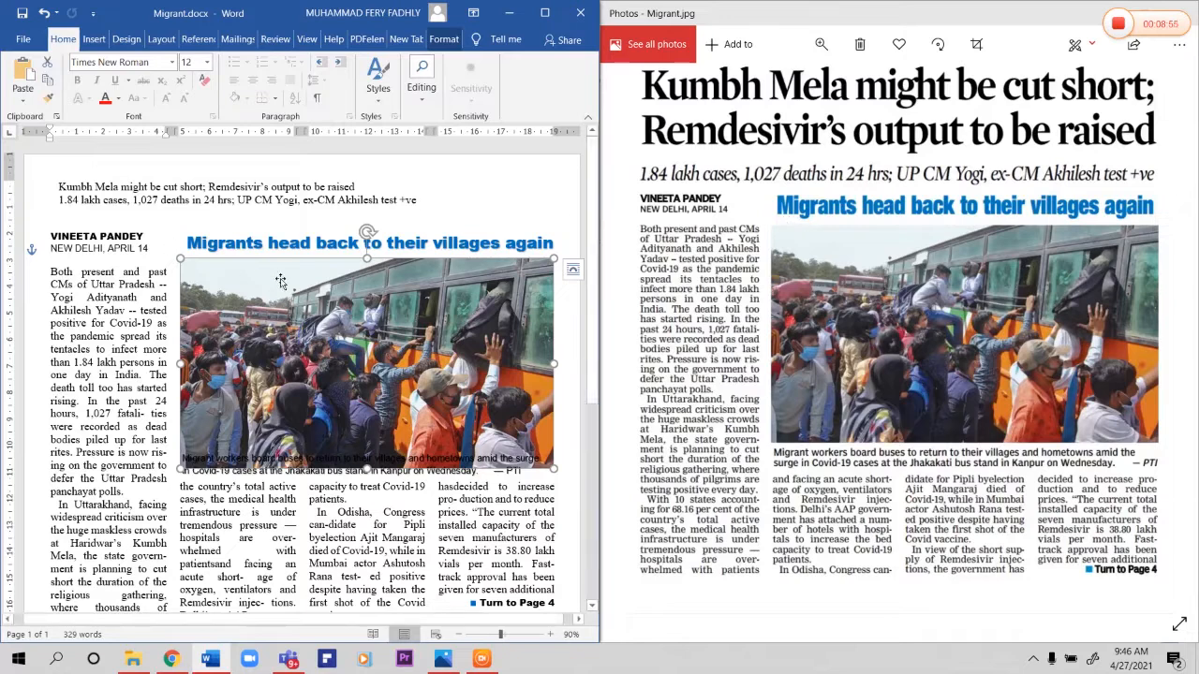
{"action": "left_click", "coordinate": [248, 245]}
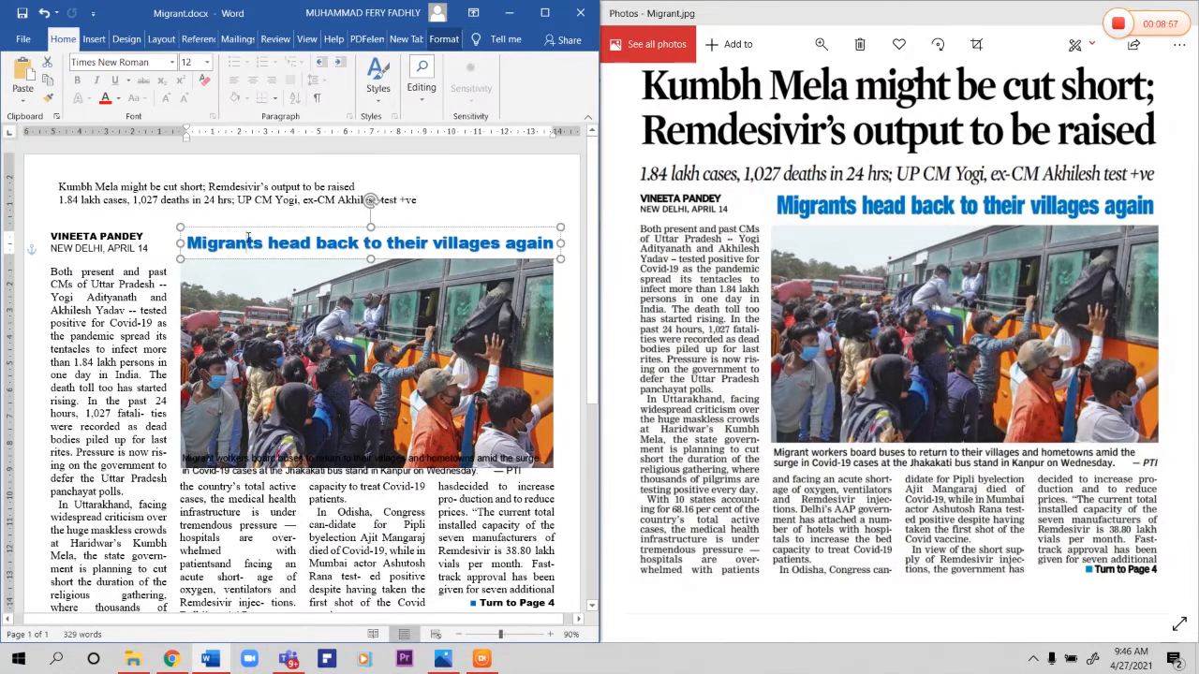
{"action": "left_click", "coordinate": [267, 222]}
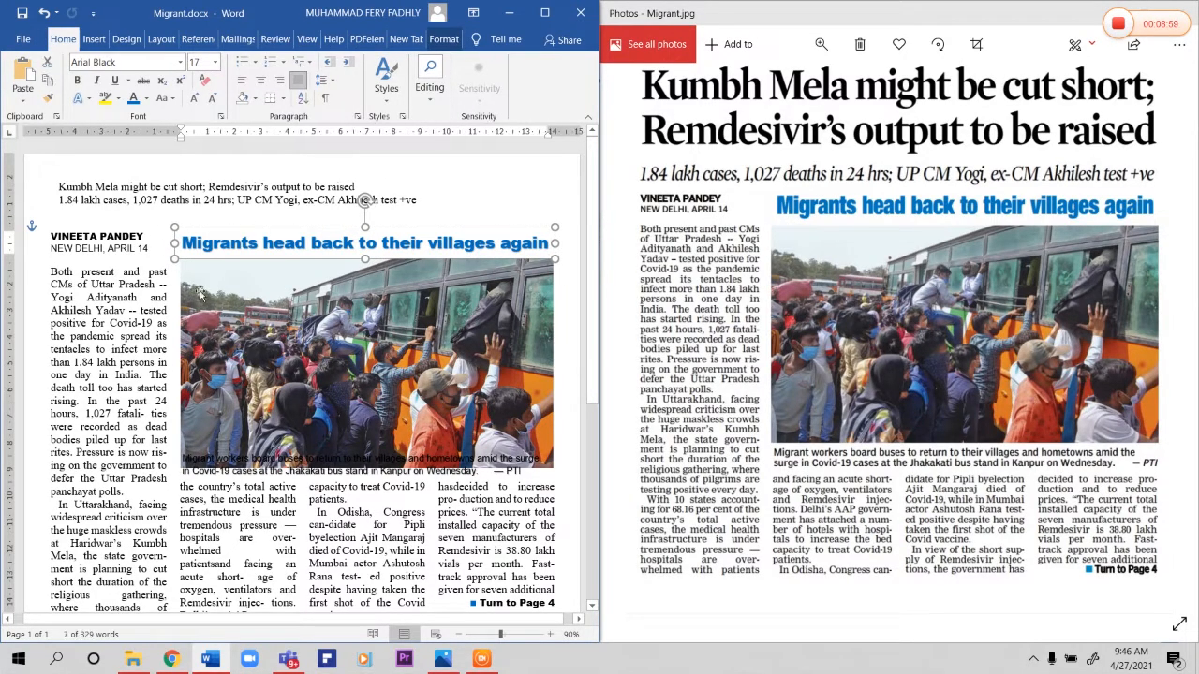
{"action": "left_click", "coordinate": [238, 306]}
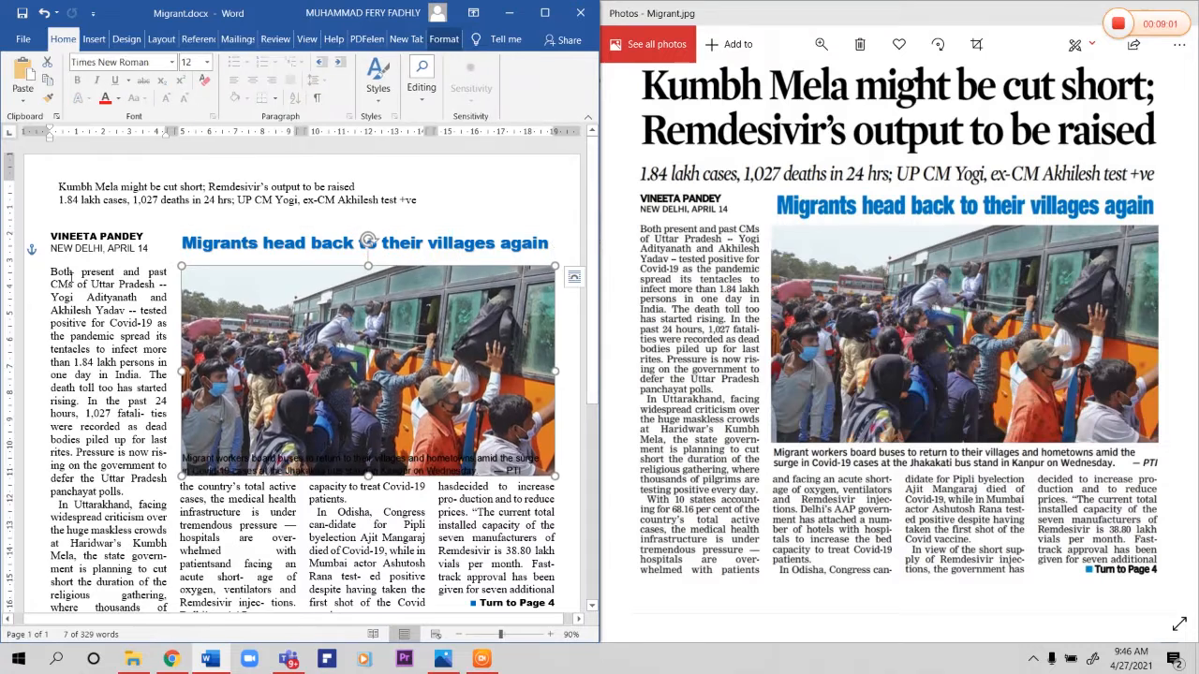
{"action": "left_click_drag", "start_coordinate": [52, 271], "coordinate": [162, 273]}
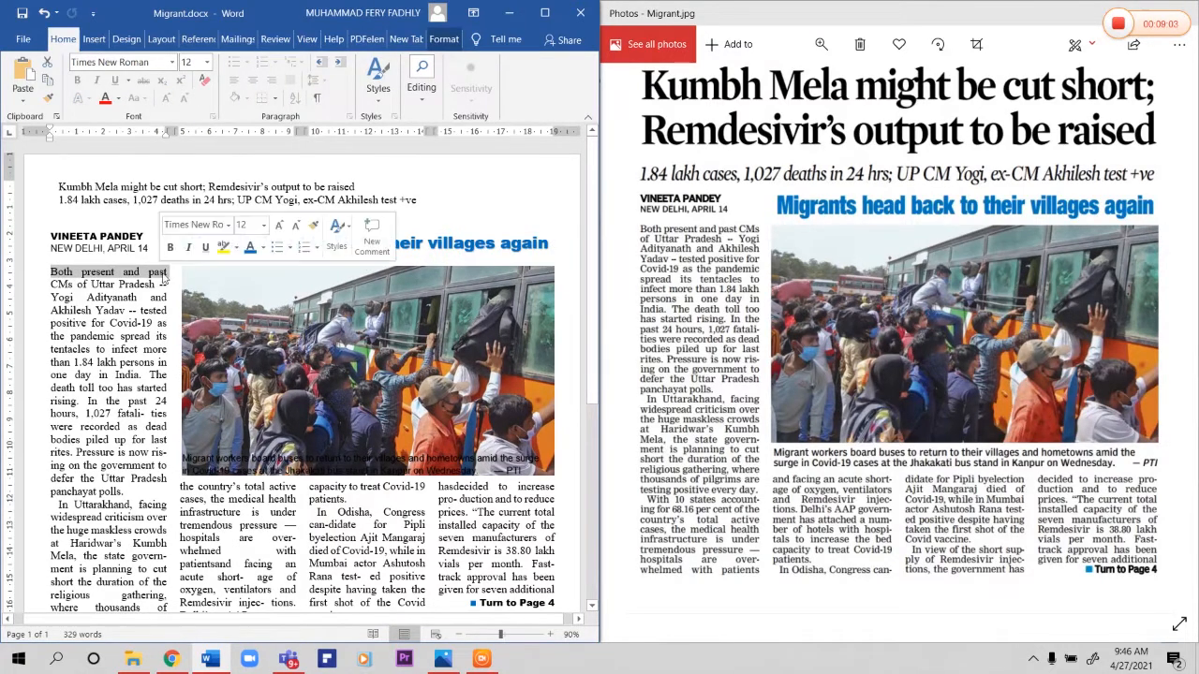
{"action": "left_click", "coordinate": [199, 286]}
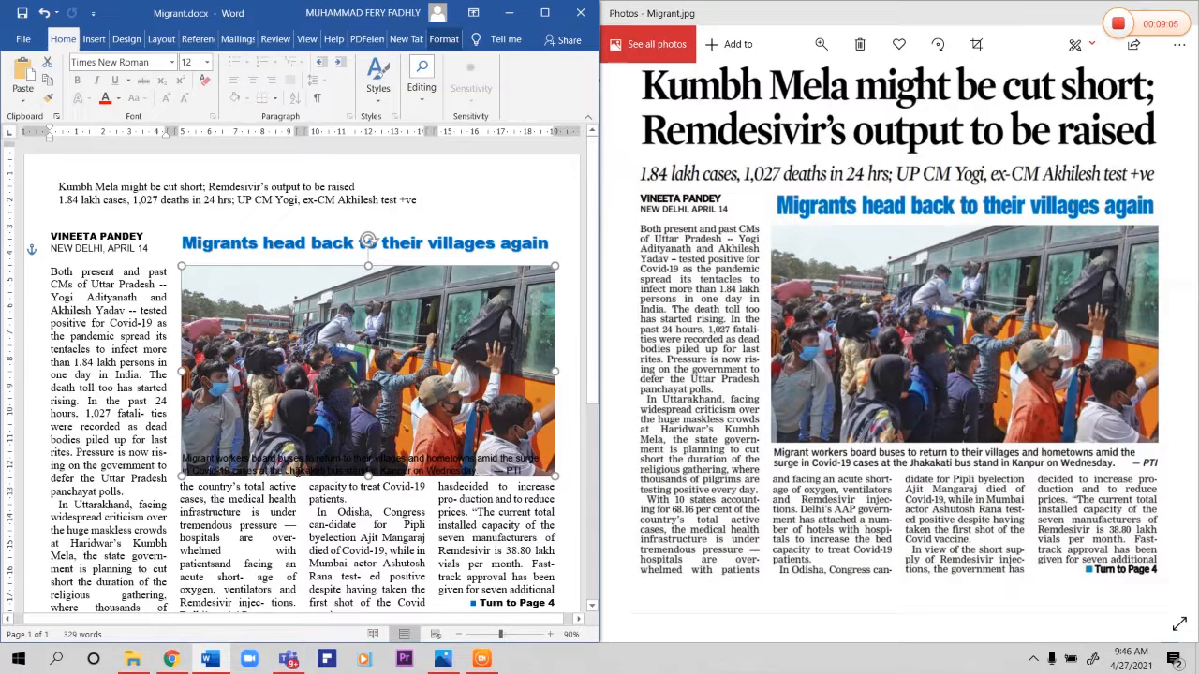
Step: Move the WordArt caption "Migrant workers board buses..." down to sit directly below the bus photo
{"action": "scroll", "coordinate": [297, 463], "scroll_direction": "down", "scroll_amount": 1}
{"action": "scroll", "coordinate": [341, 446], "scroll_direction": "down", "scroll_amount": 3}
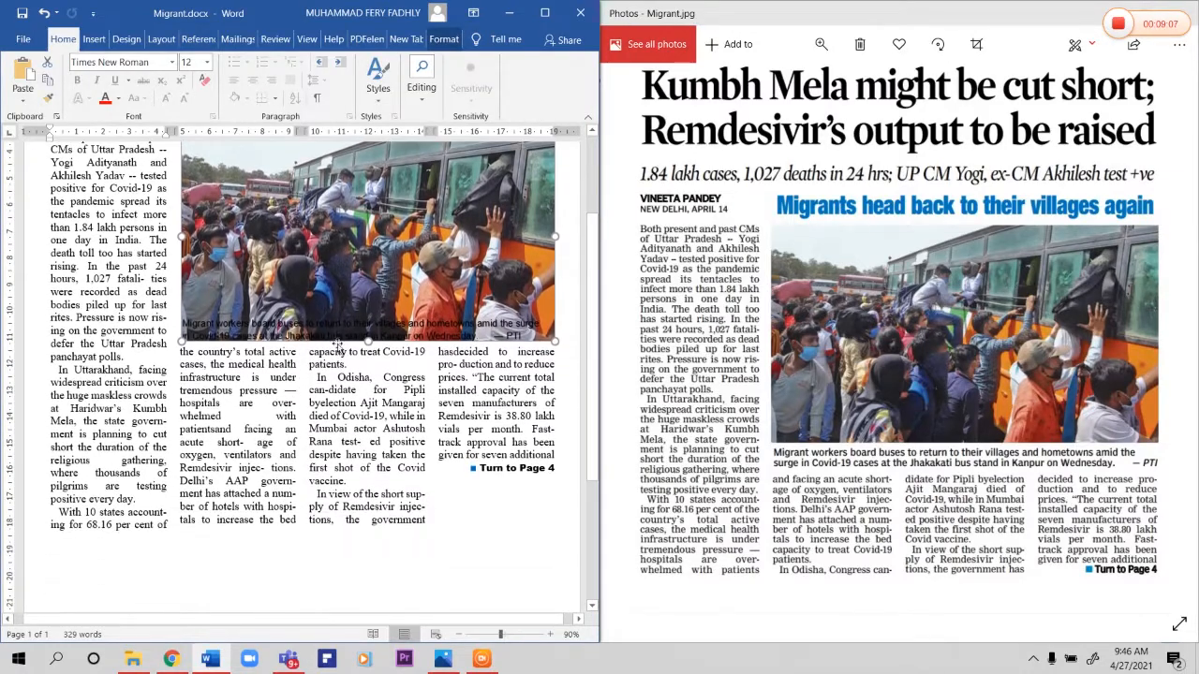
{"action": "left_click", "coordinate": [346, 323]}
{"action": "left_click_drag", "start_coordinate": [389, 312], "coordinate": [386, 342]}
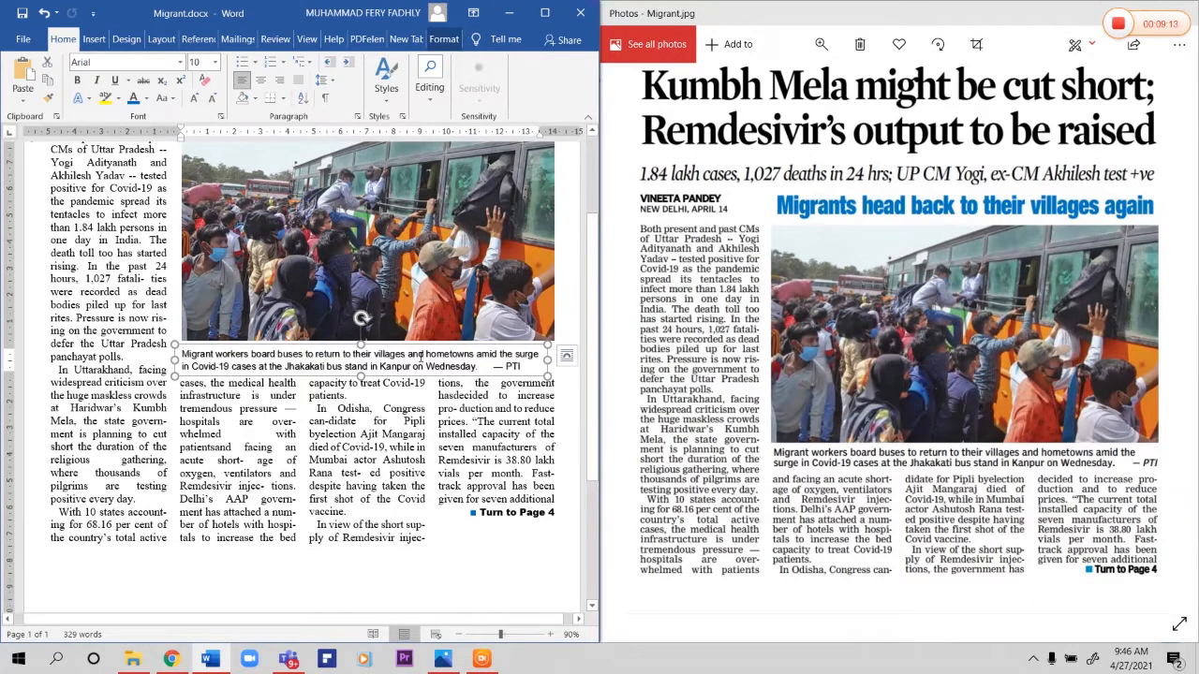
Step: Push the closing line "Turn to Page 4" down level with the last line of the other columns
{"action": "left_click", "coordinate": [554, 513]}
{"action": "left_click", "coordinate": [443, 514]}
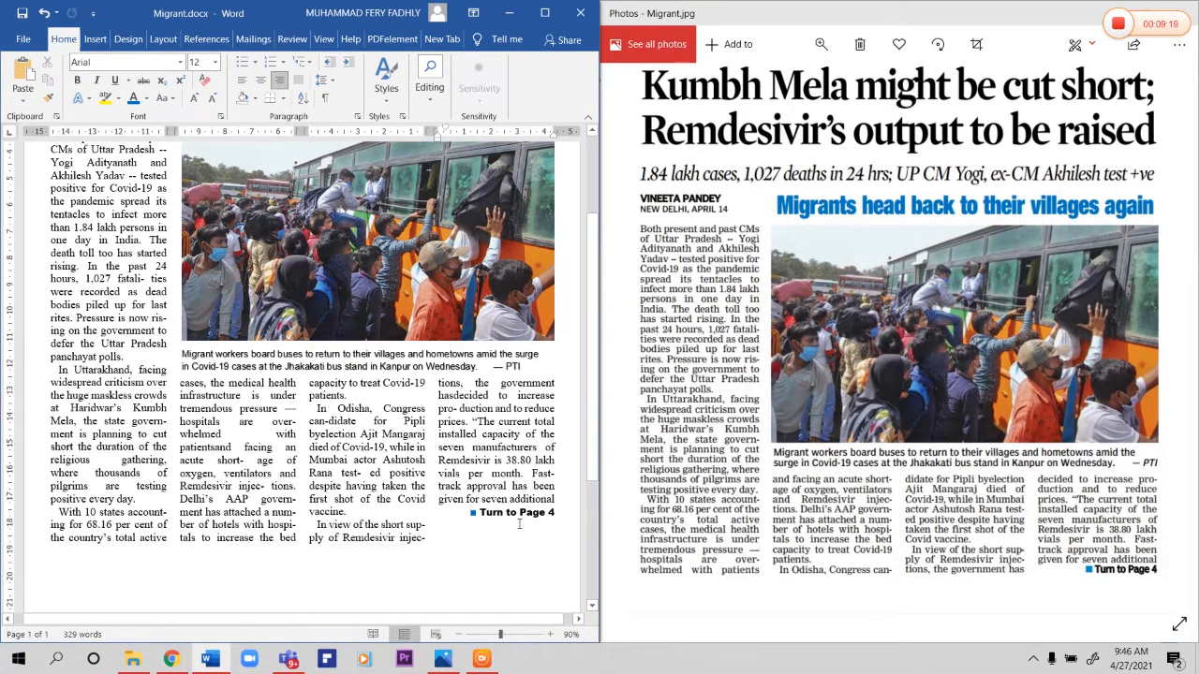
{"action": "key", "text": "Return"}
{"action": "key", "text": "Return"}
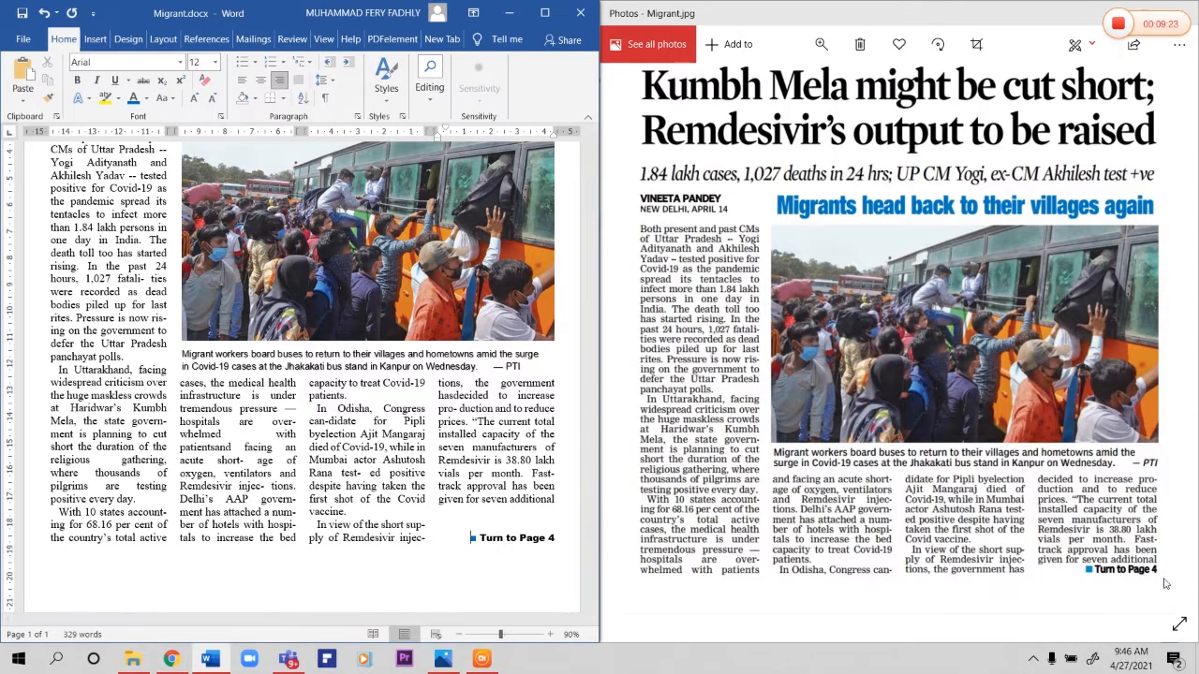
{"action": "left_click_drag", "start_coordinate": [479, 537], "coordinate": [555, 538]}
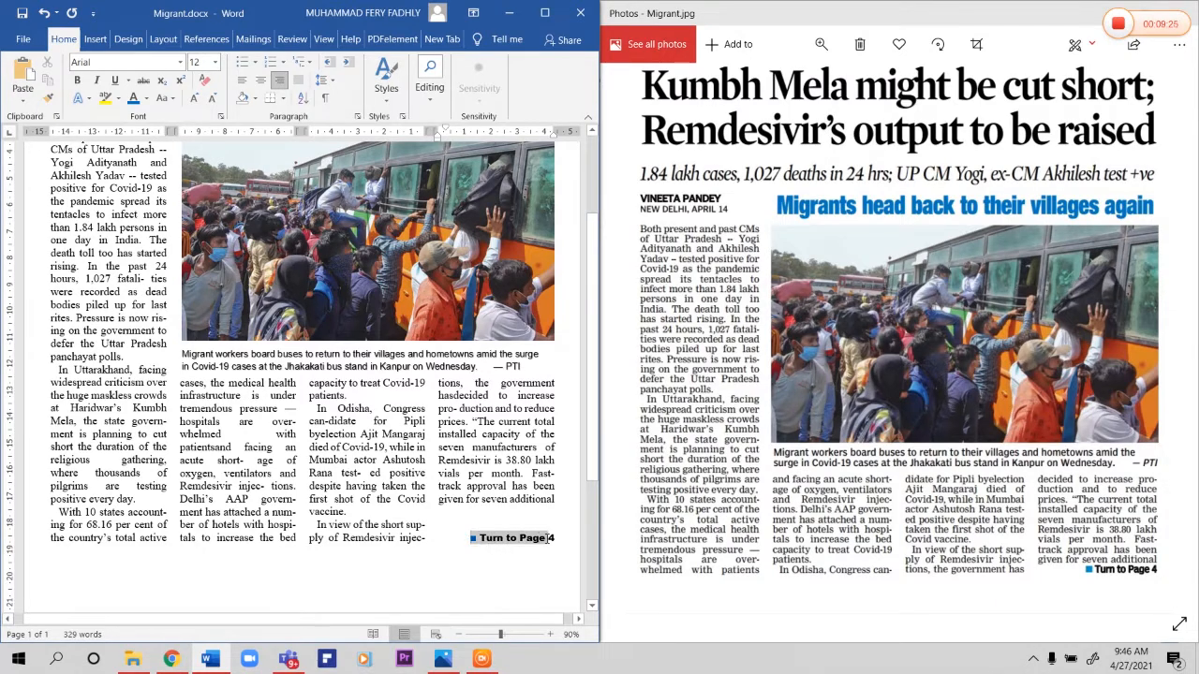
Step: Format the line "1.84 lakh cases, 1,027 deaths in 24 hrs..." in bold italic at size 18 and remove its leading space
{"action": "scroll", "coordinate": [451, 569], "scroll_direction": "up", "scroll_amount": 3}
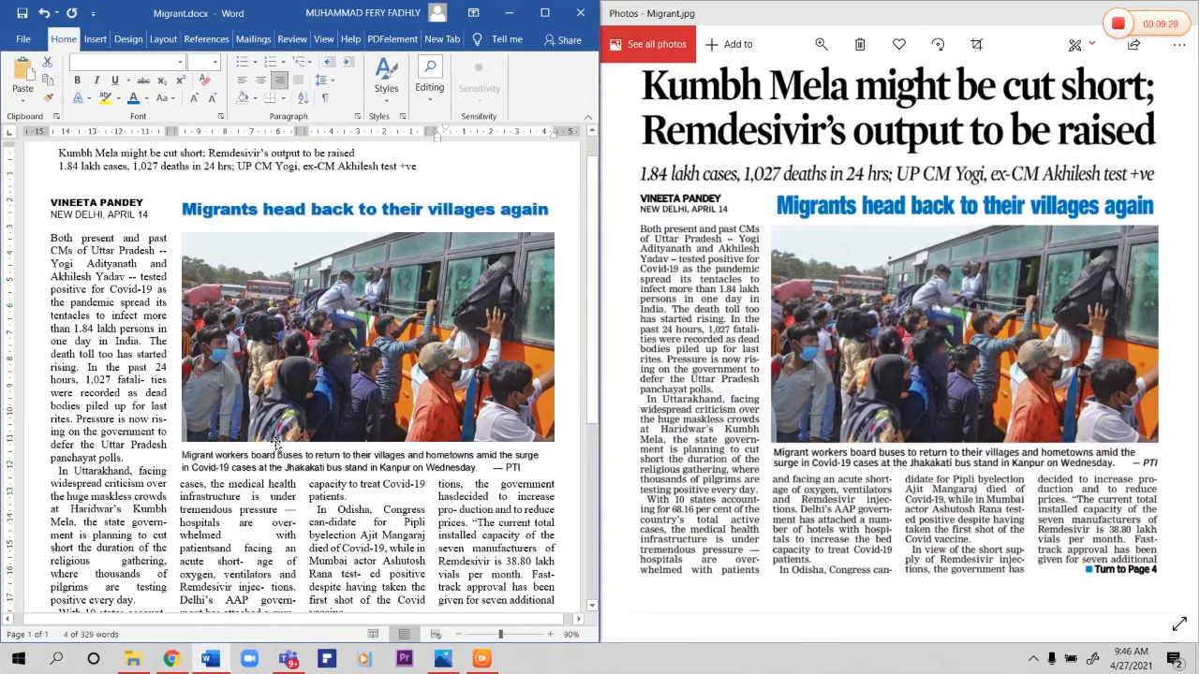
{"action": "left_click", "coordinate": [448, 343]}
{"action": "scroll", "coordinate": [368, 206], "scroll_direction": "up", "scroll_amount": 1}
{"action": "left_click_drag", "start_coordinate": [58, 200], "coordinate": [412, 199]}
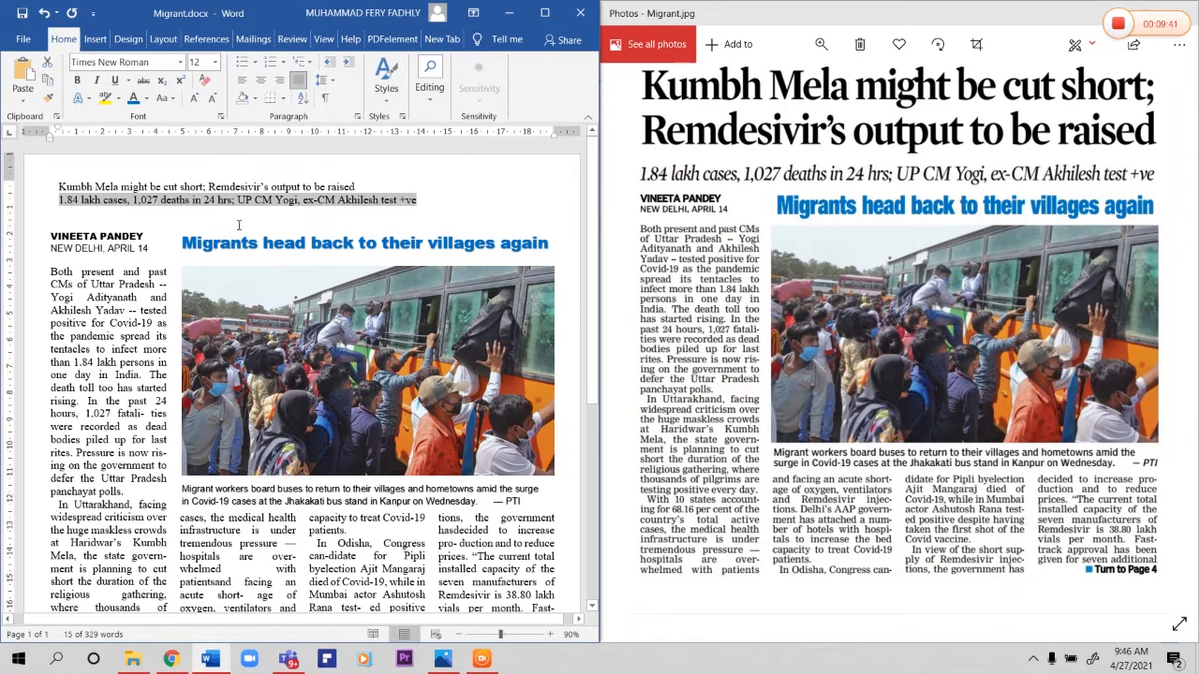
{"action": "left_click", "coordinate": [95, 79]}
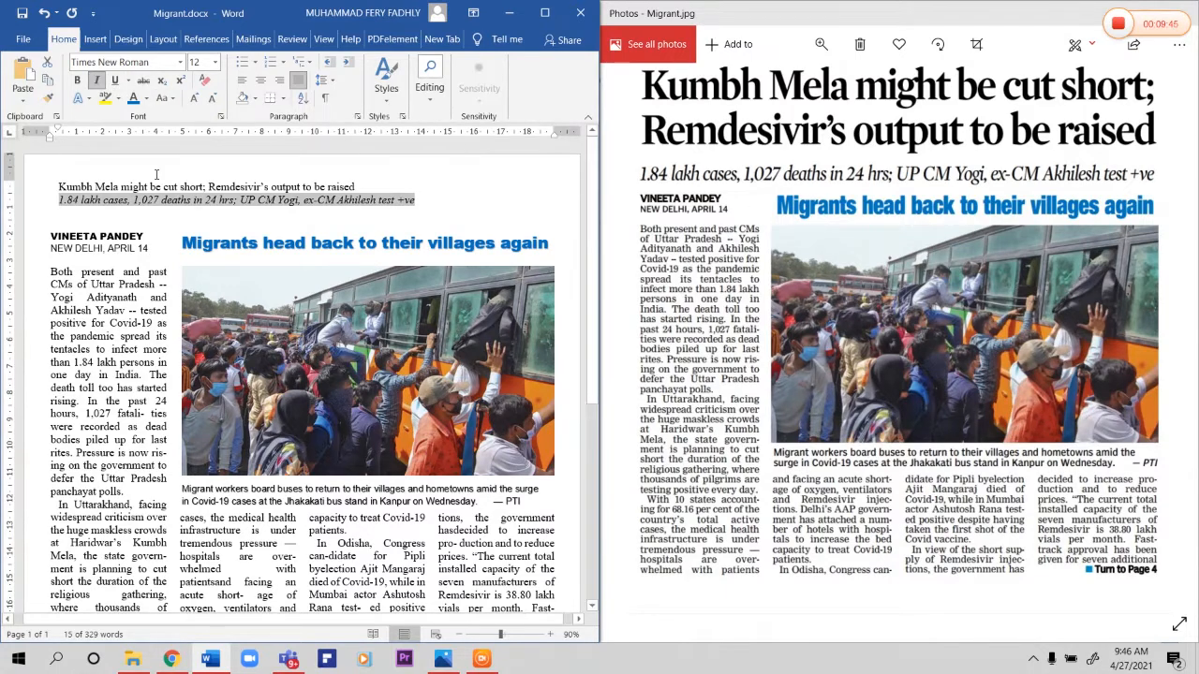
{"action": "left_click", "coordinate": [78, 82]}
{"action": "left_click", "coordinate": [216, 63]}
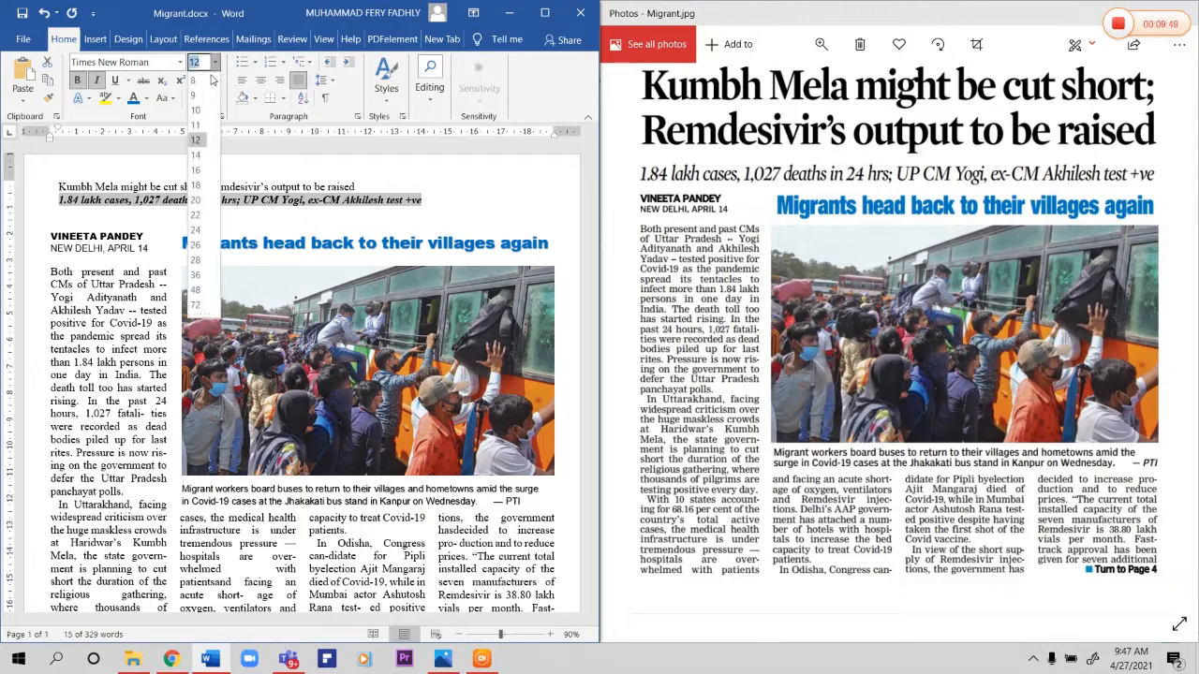
{"action": "left_click", "coordinate": [204, 188]}
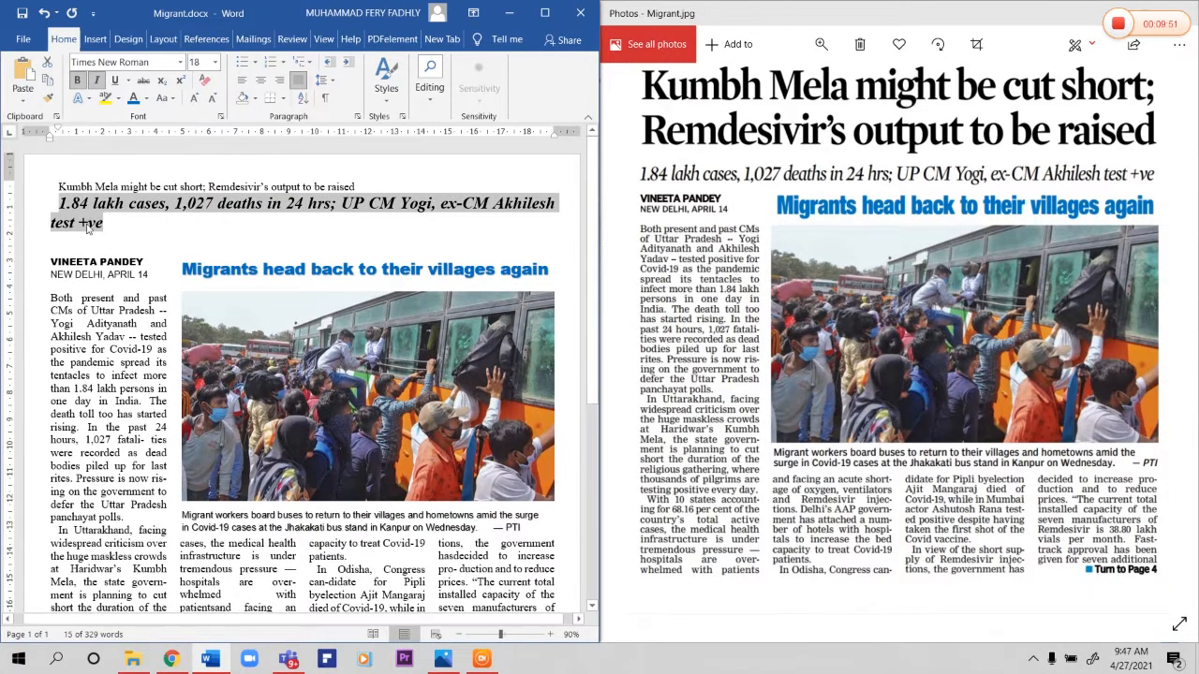
{"action": "left_click", "coordinate": [57, 202]}
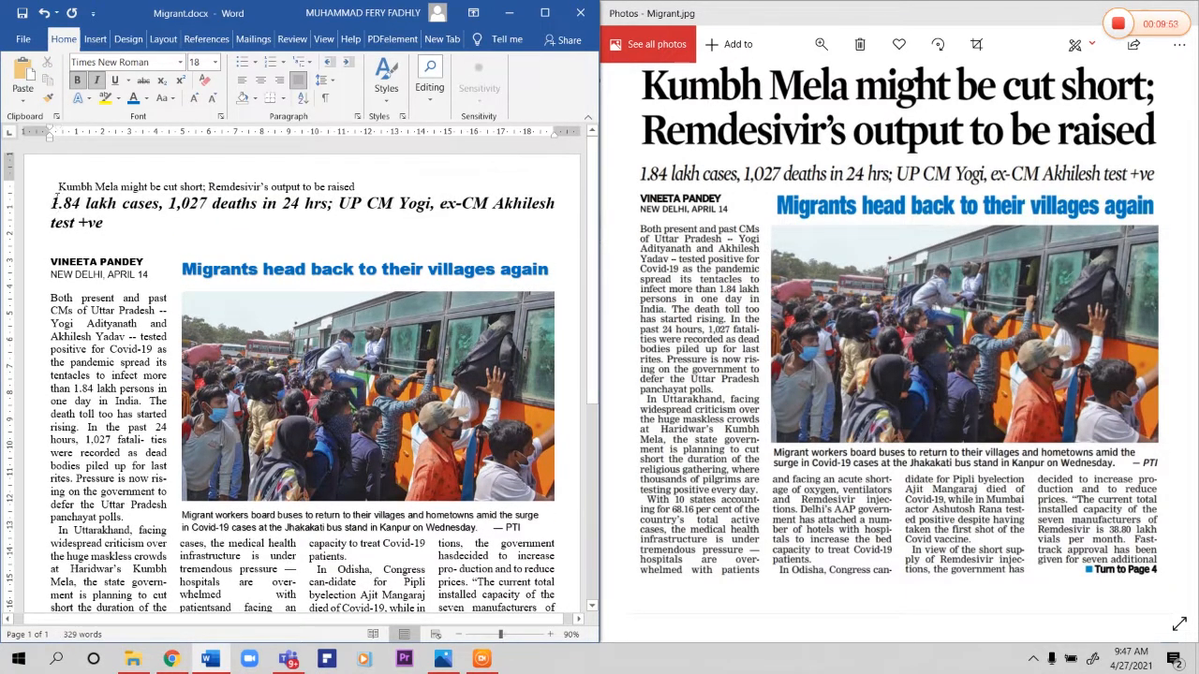
{"action": "left_click_drag", "start_coordinate": [83, 214], "coordinate": [100, 225]}
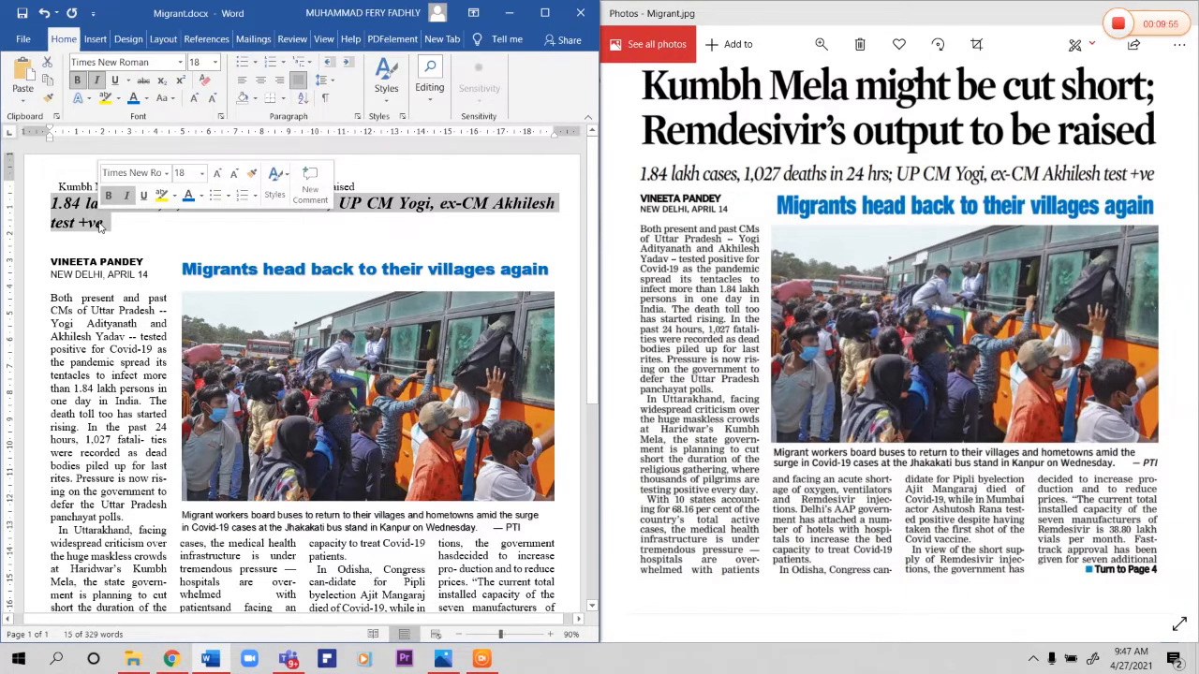
{"action": "key", "text": "Left"}
{"action": "key", "text": "Left"}
{"action": "key", "text": "Left"}
{"action": "key", "text": "Left"}
{"action": "key", "text": "Left"}
{"action": "key", "text": "Left"}
{"action": "key", "text": "Left"}
{"action": "key", "text": "Left"}
{"action": "key", "text": "Left"}
{"action": "key", "text": "Left"}
{"action": "key", "text": "Left"}
{"action": "key", "text": "Left"}
{"action": "key", "text": "Left"}
{"action": "key", "text": "Left"}
{"action": "key", "text": "Left"}
{"action": "key", "text": "Left"}
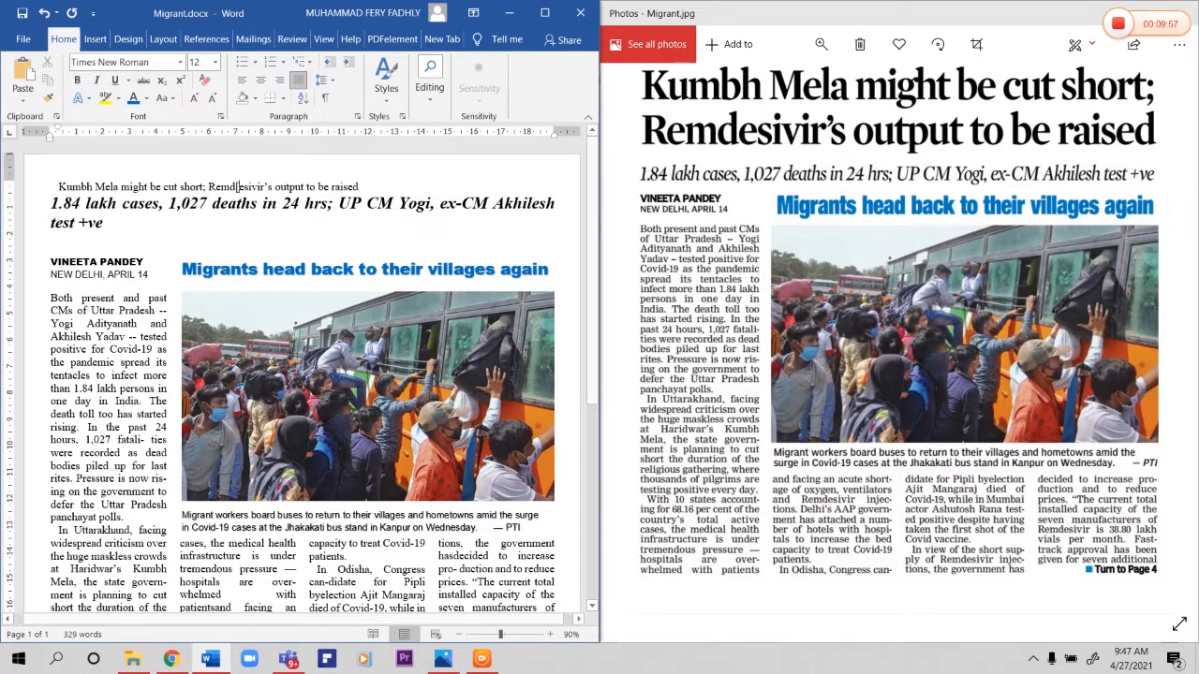
{"action": "key", "text": "BackSpace"}
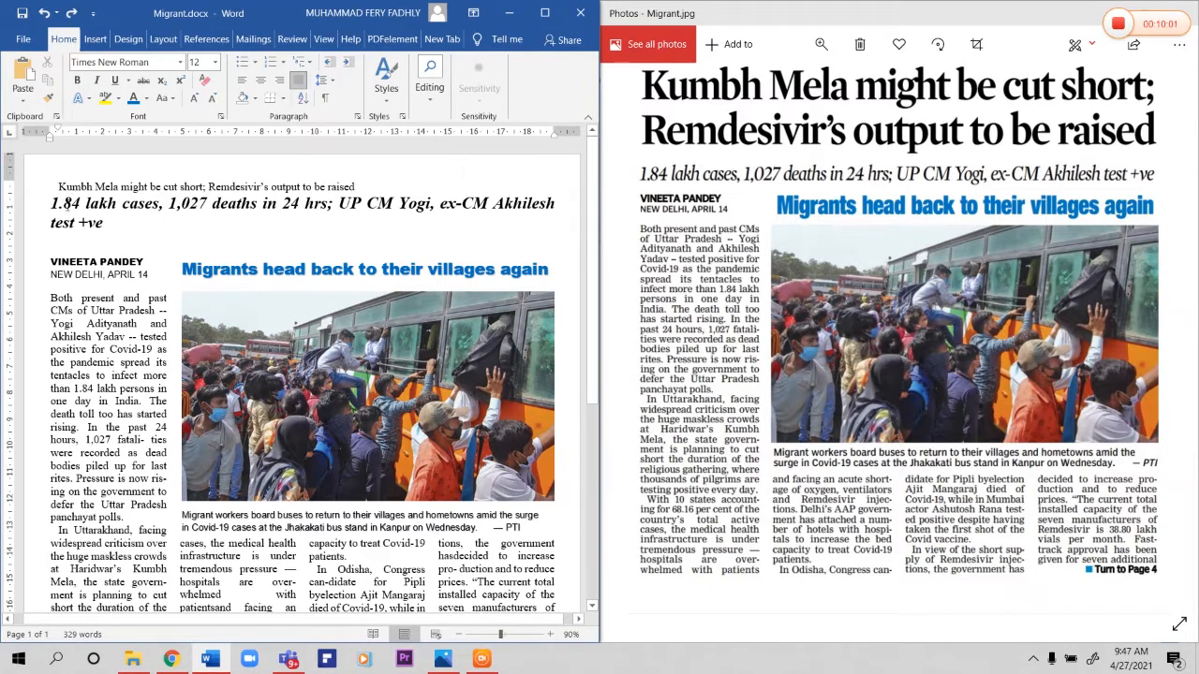
Step: Reduce the line "1.84 lakh cases, 1,027 deaths in 24 hrs..." to font size 16 so it fits on one line
{"action": "triple_click", "coordinate": [100, 217]}
{"action": "key", "text": "ctrl+["}
{"action": "key", "text": "ctrl+["}
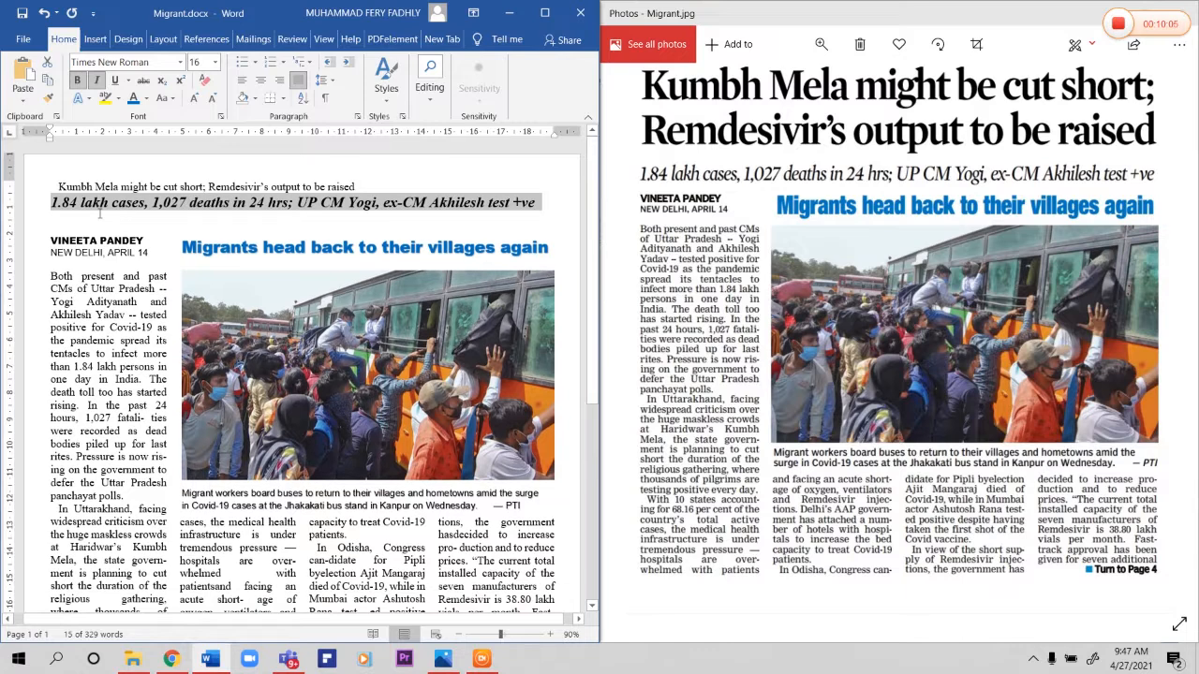
Step: Remove the leading space from the top line "Kumbh Mela might be cut short; Remdesivir's output to be raised" and make the line bold
{"action": "left_click", "coordinate": [112, 210]}
{"action": "left_click", "coordinate": [114, 186]}
{"action": "key", "text": "Home"}
{"action": "key", "text": "ctrl+shift+Right"}
{"action": "key", "text": "ctrl+shift+Right"}
{"action": "key", "text": "ctrl+shift+Right"}
{"action": "key", "text": "ctrl+shift+Right"}
{"action": "key", "text": "ctrl+shift+Right"}
{"action": "key", "text": "ctrl+shift+Right"}
{"action": "key", "text": "ctrl+shift+Right"}
{"action": "key", "text": "ctrl+shift+Right"}
{"action": "key", "text": "ctrl+shift+Right"}
{"action": "key", "text": "ctrl+shift+Right"}
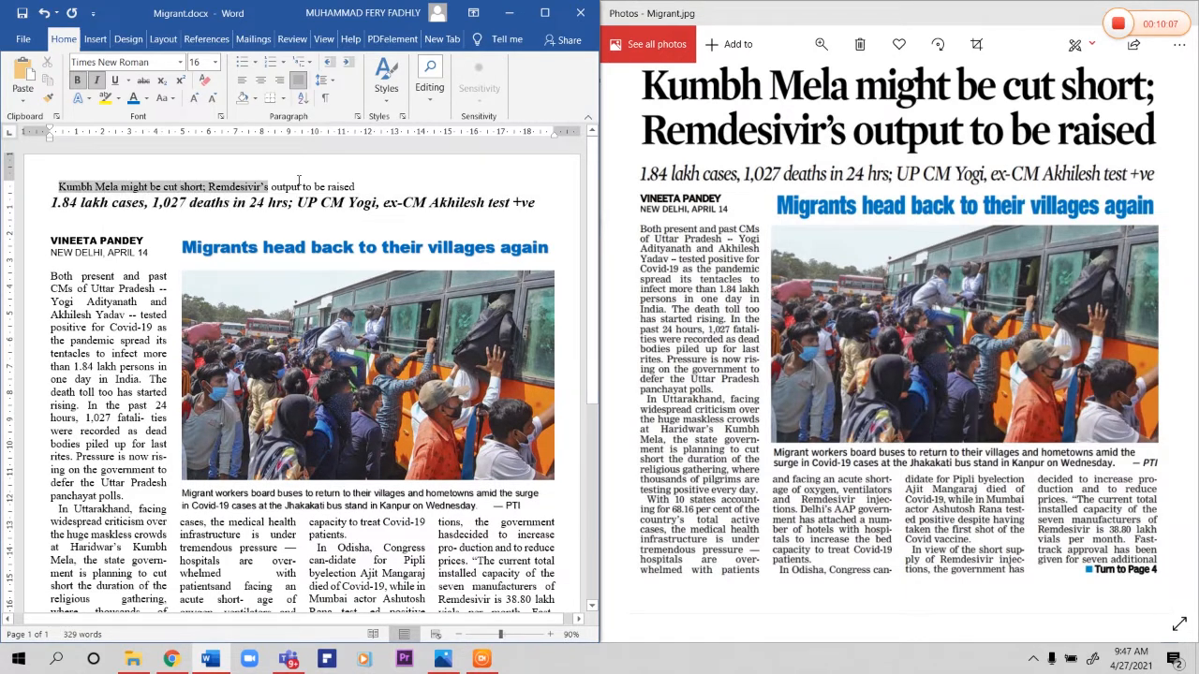
{"action": "left_click", "coordinate": [54, 187]}
{"action": "key", "text": "Delete"}
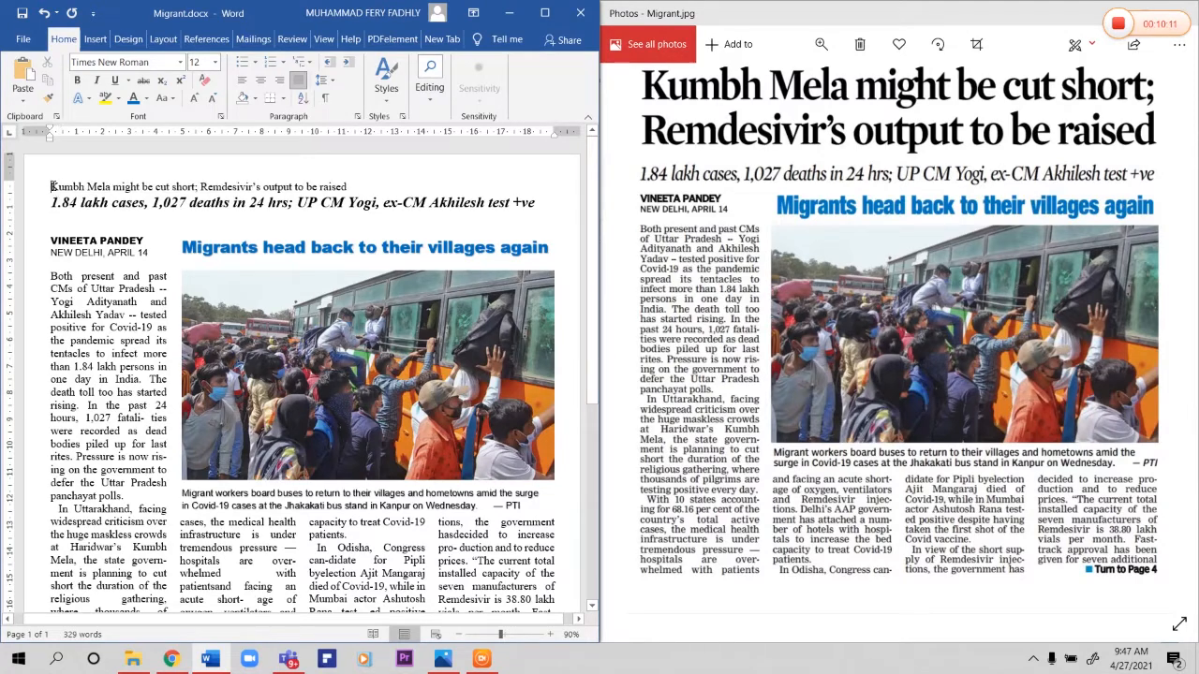
{"action": "left_click", "coordinate": [56, 178]}
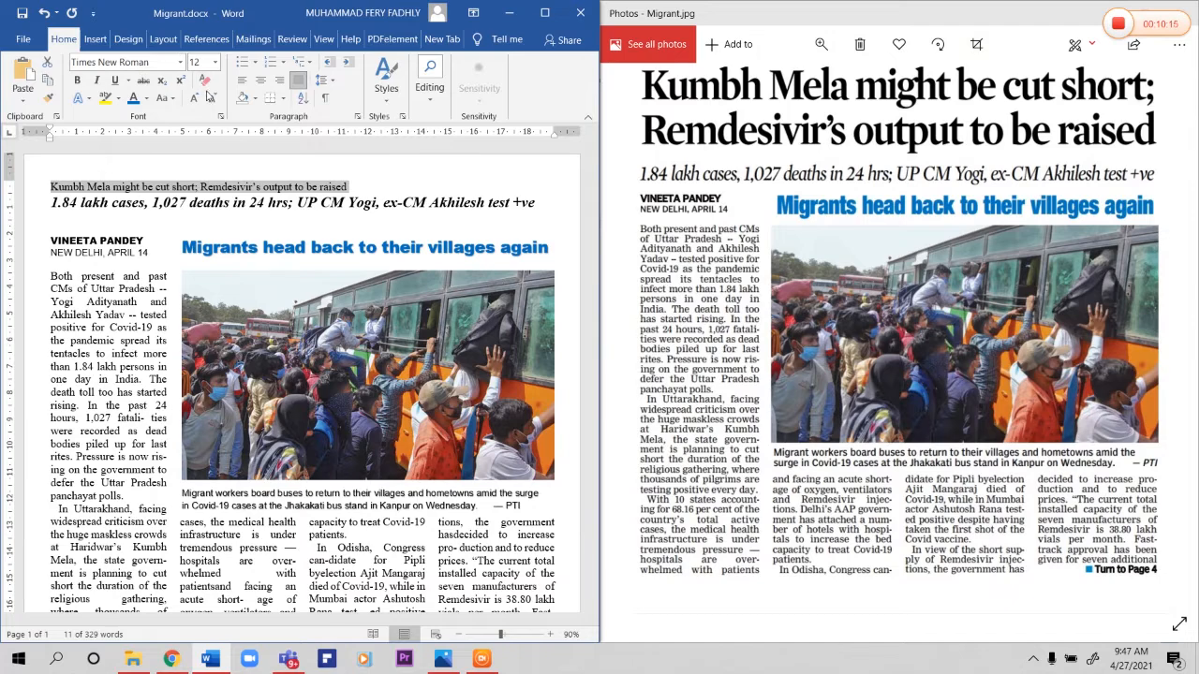
{"action": "left_click", "coordinate": [77, 81]}
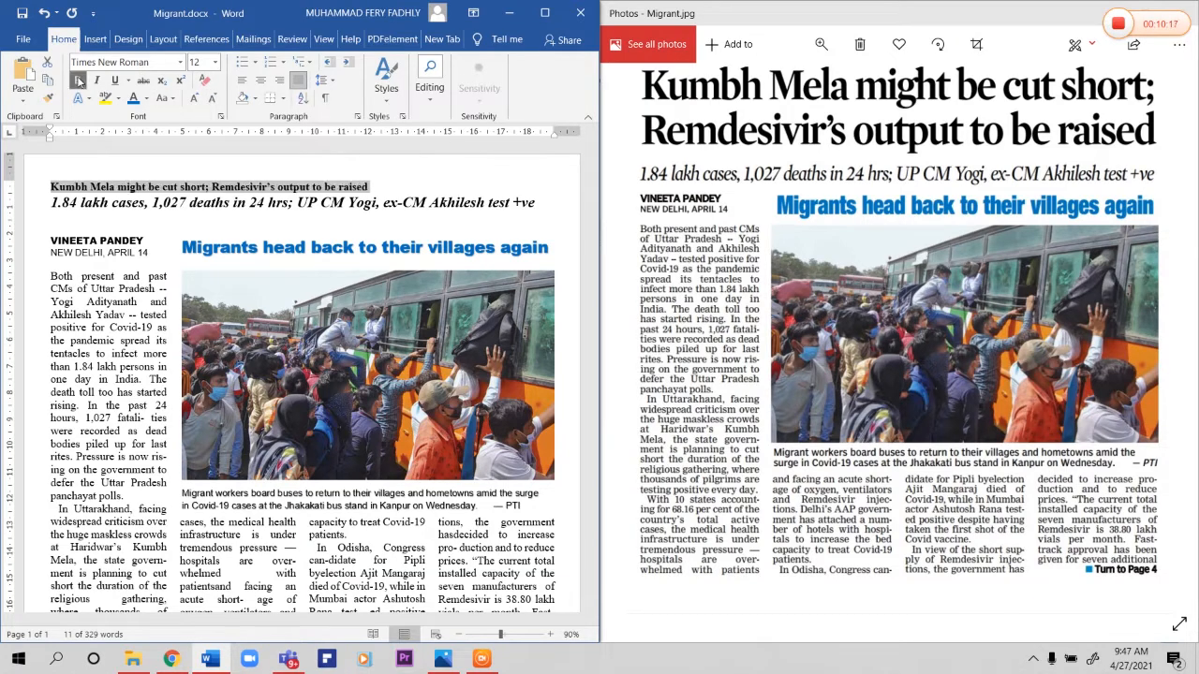
Step: Enlarge the headline "Kumbh Mela might be cut short; Remdesivir's output to be raised" to font size 39 so it fills two lines
{"action": "key", "text": "ctrl+bracketright"}
{"action": "key", "text": "ctrl+bracketright"}
{"action": "key", "text": "ctrl+bracketright"}
{"action": "key", "text": "ctrl+bracketright"}
{"action": "key", "text": "ctrl+bracketright"}
{"action": "key", "text": "ctrl+bracketright"}
{"action": "key", "text": "ctrl+bracketright"}
{"action": "key", "text": "ctrl+bracketright"}
{"action": "key", "text": "ctrl+bracketright"}
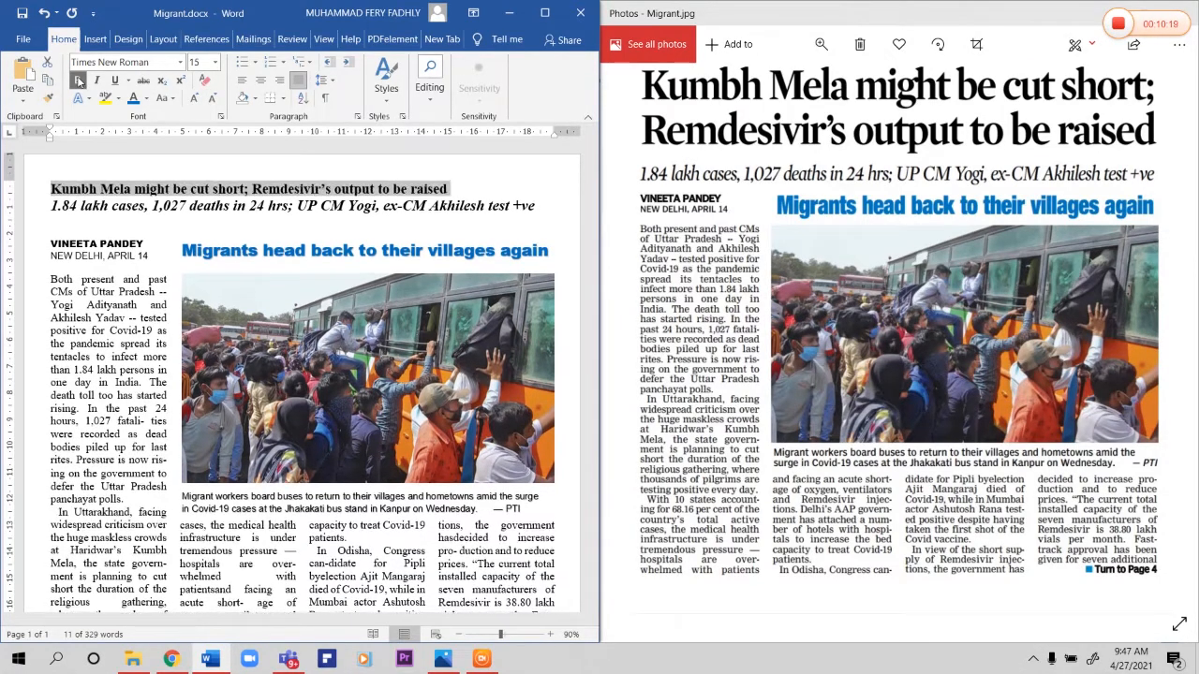
{"action": "key", "text": "ctrl+bracketright"}
{"action": "key", "text": "ctrl+bracketright"}
{"action": "key", "text": "ctrl+bracketright"}
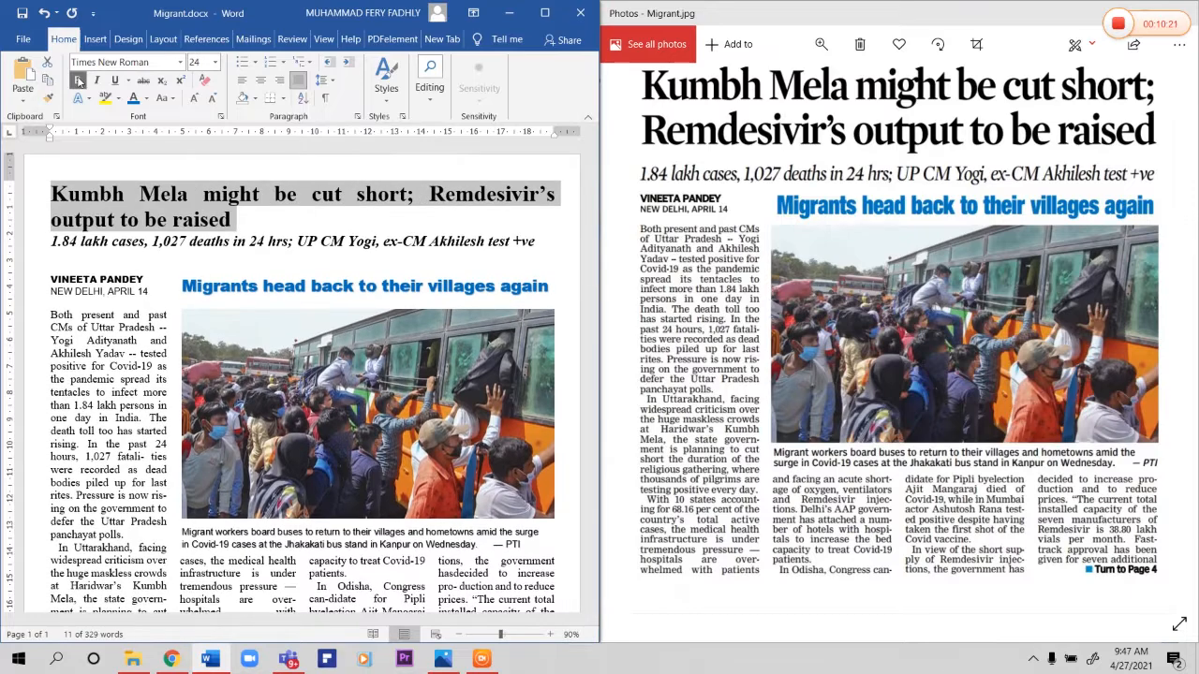
{"action": "key", "text": "ctrl+bracketright"}
{"action": "key", "text": "ctrl+bracketright"}
{"action": "key", "text": "ctrl+bracketright"}
{"action": "key", "text": "ctrl+bracketright"}
{"action": "key", "text": "ctrl+bracketright"}
{"action": "key", "text": "ctrl+bracketright"}
{"action": "key", "text": "ctrl+bracketright"}
{"action": "key", "text": "ctrl+bracketright"}
{"action": "key", "text": "ctrl+bracketright"}
{"action": "key", "text": "ctrl+bracketright"}
{"action": "key", "text": "ctrl+bracketright"}
{"action": "key", "text": "ctrl+bracketright"}
{"action": "key", "text": "ctrl+bracketright"}
{"action": "key", "text": "ctrl+bracketright"}
{"action": "key", "text": "ctrl+bracketright"}
{"action": "key", "text": "ctrl+bracketright"}
{"action": "key", "text": "ctrl+bracketleft"}
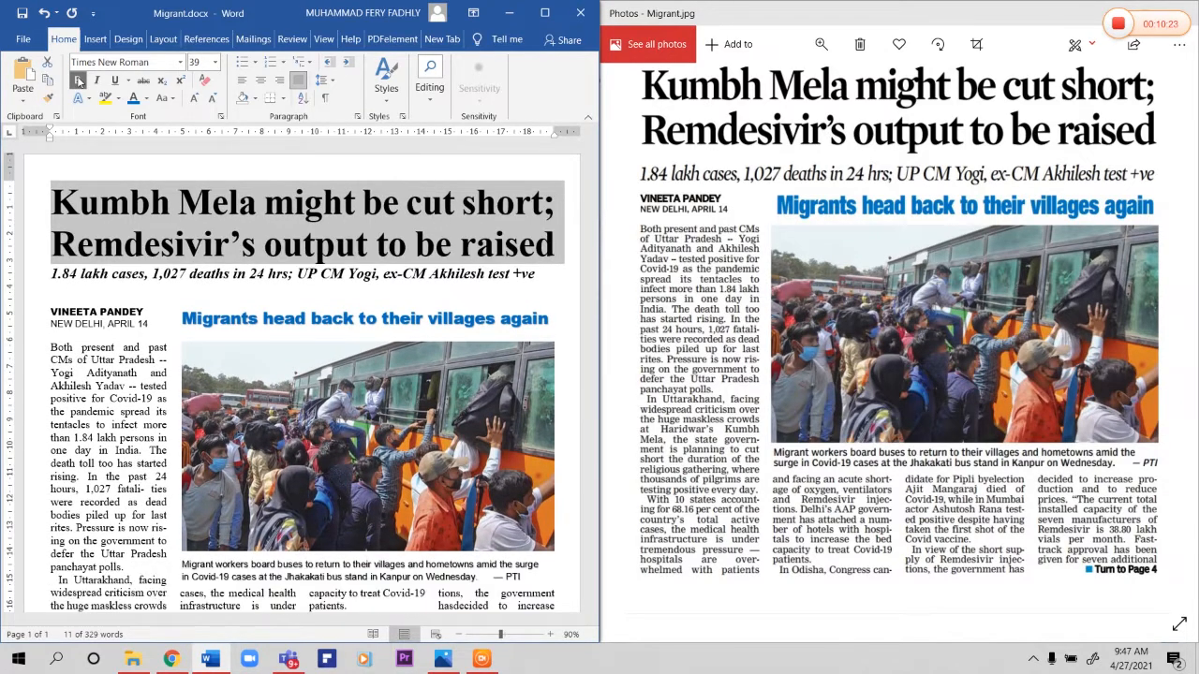
{"action": "left_click", "coordinate": [455, 328]}
{"action": "left_click_drag", "start_coordinate": [77, 246], "coordinate": [276, 248]}
{"action": "left_click_drag", "start_coordinate": [164, 274], "coordinate": [320, 275]}
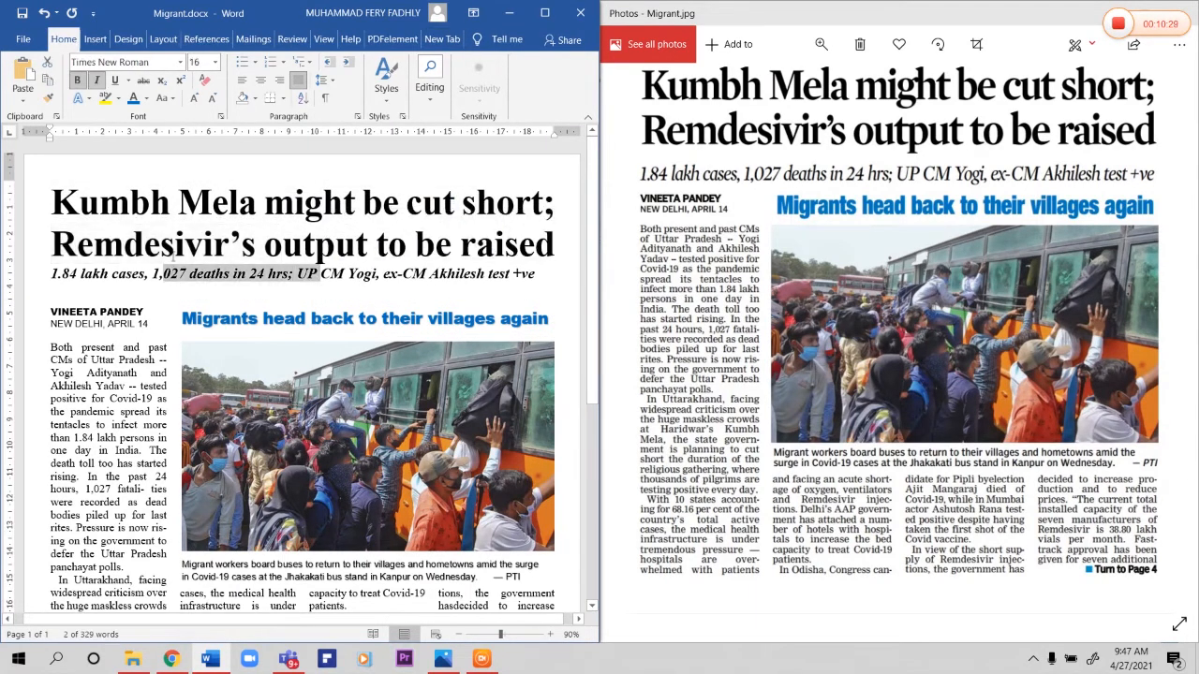
{"action": "left_click_drag", "start_coordinate": [52, 235], "coordinate": [375, 245]}
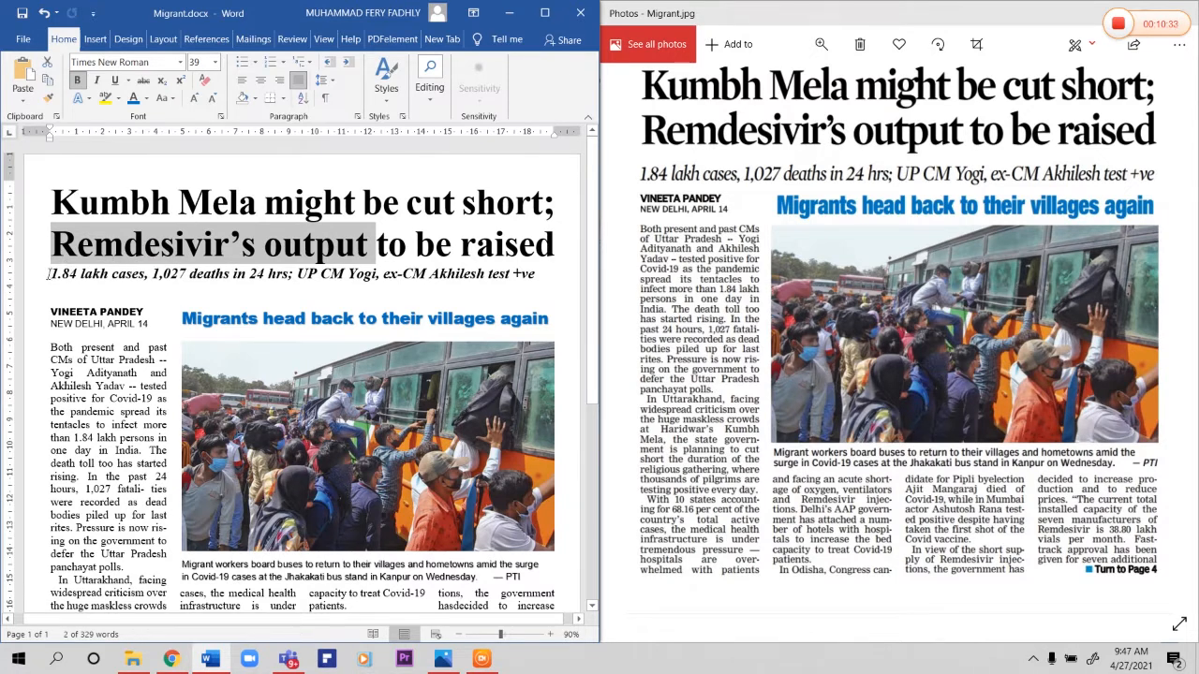
{"action": "left_click_drag", "start_coordinate": [51, 273], "coordinate": [147, 274]}
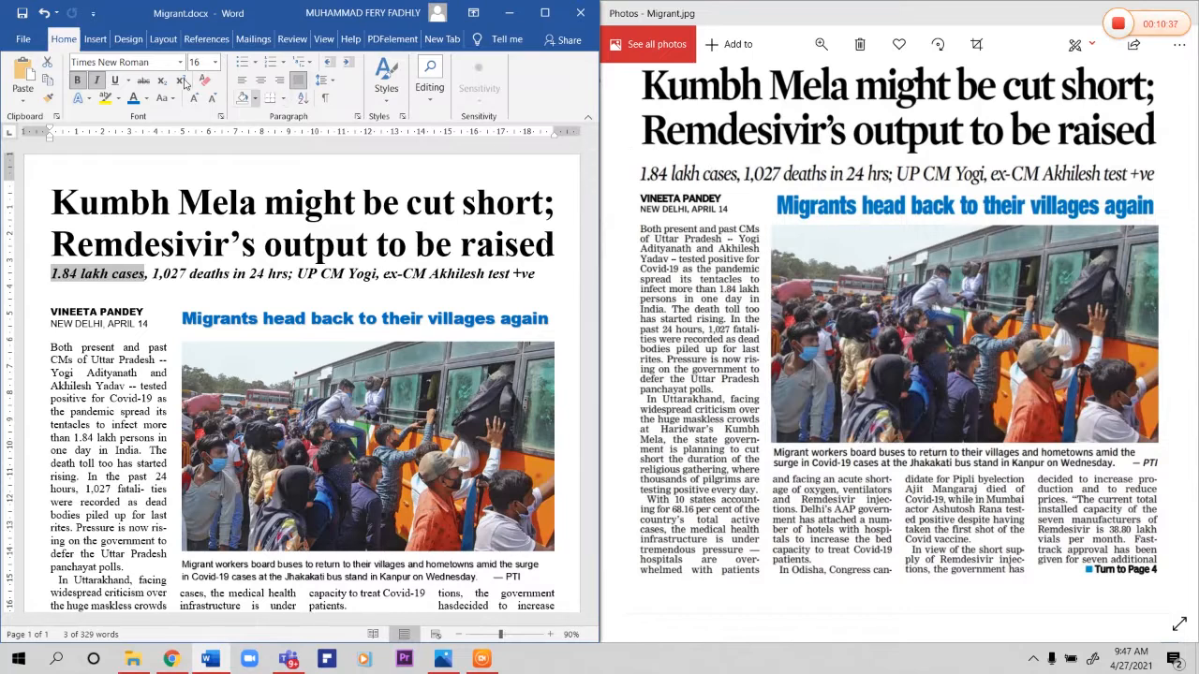
Step: Set the spacing after the headline paragraph to 10 pt
{"action": "left_click_drag", "start_coordinate": [94, 245], "coordinate": [228, 245]}
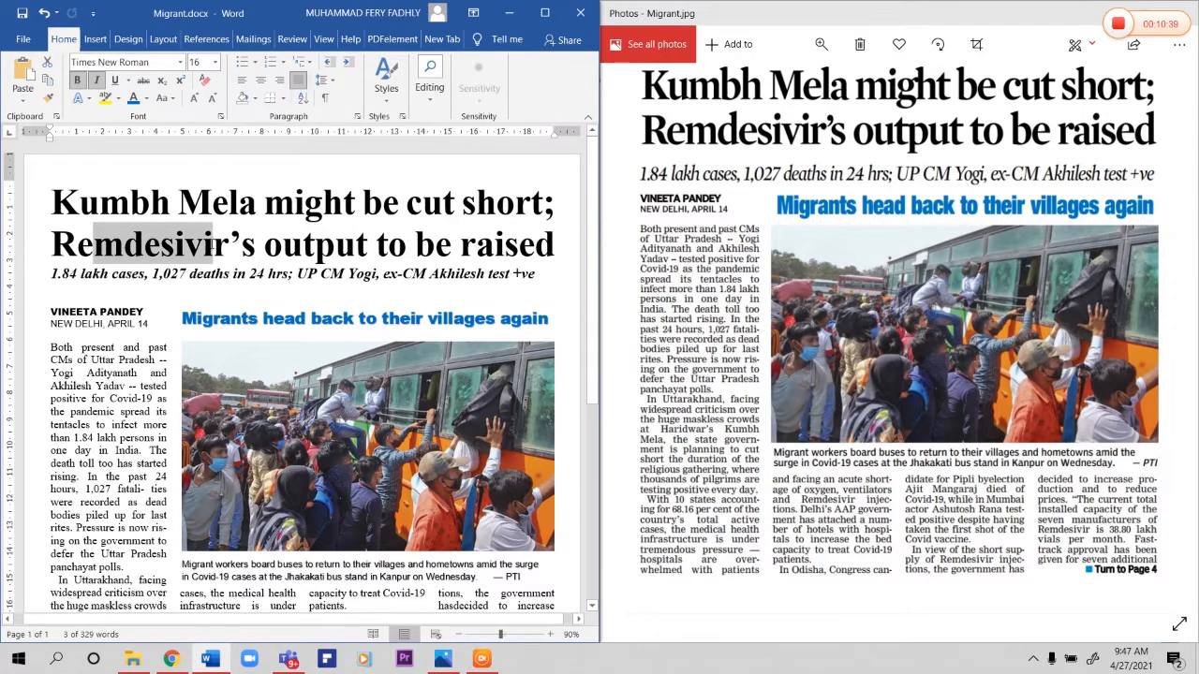
{"action": "left_click", "coordinate": [172, 42]}
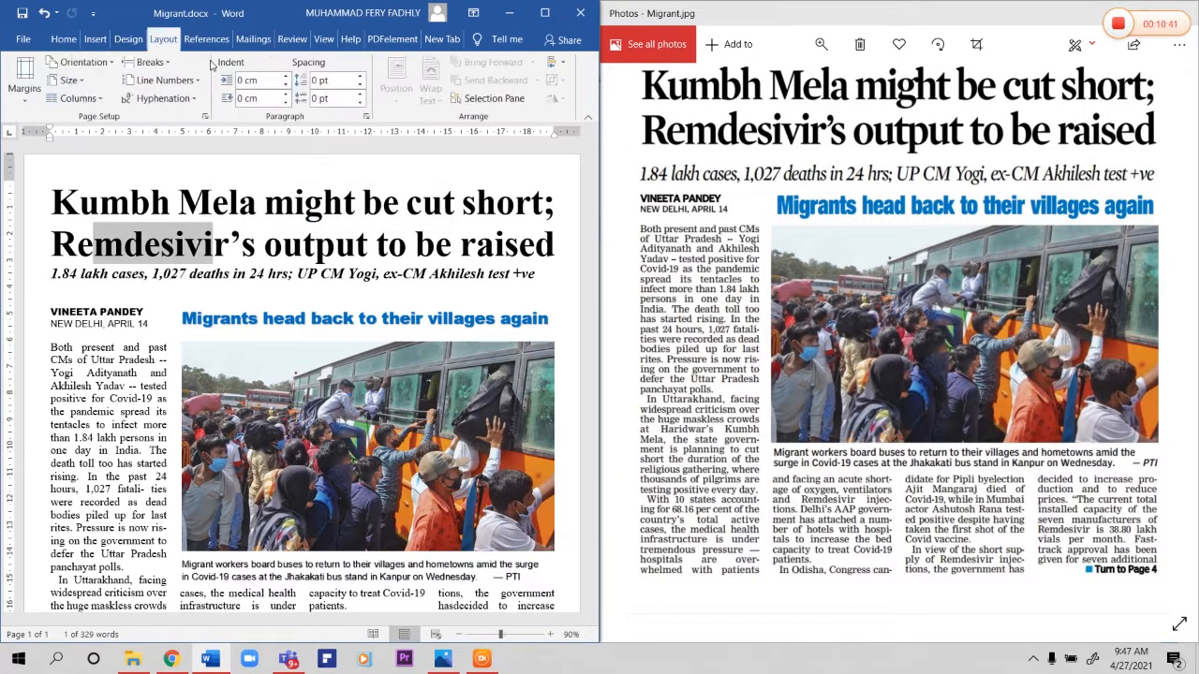
{"action": "left_click", "coordinate": [360, 93]}
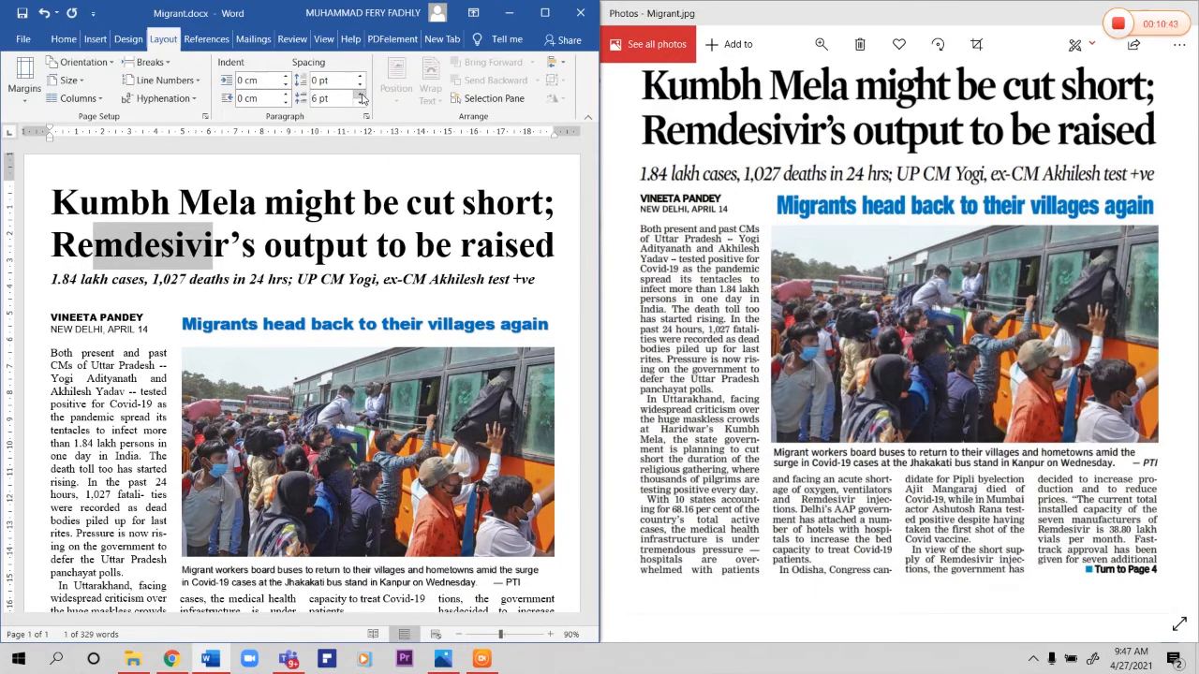
{"action": "left_click", "coordinate": [361, 94]}
{"action": "left_click", "coordinate": [360, 99]}
{"action": "left_click", "coordinate": [361, 98]}
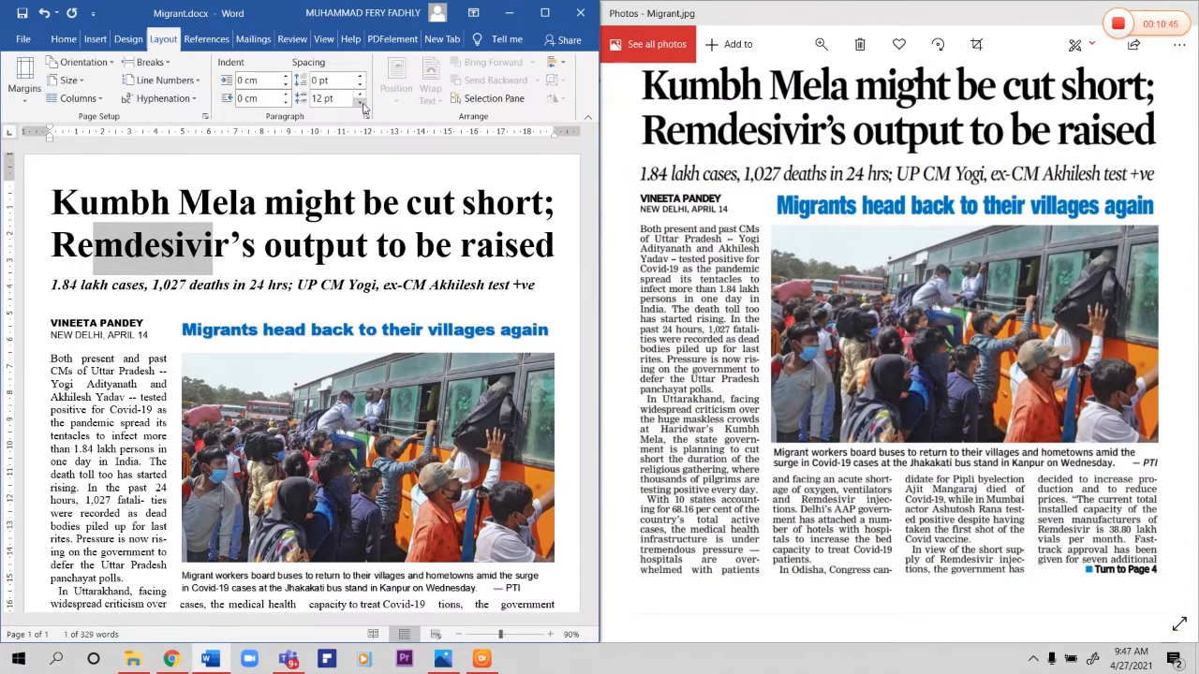
{"action": "left_click", "coordinate": [257, 280]}
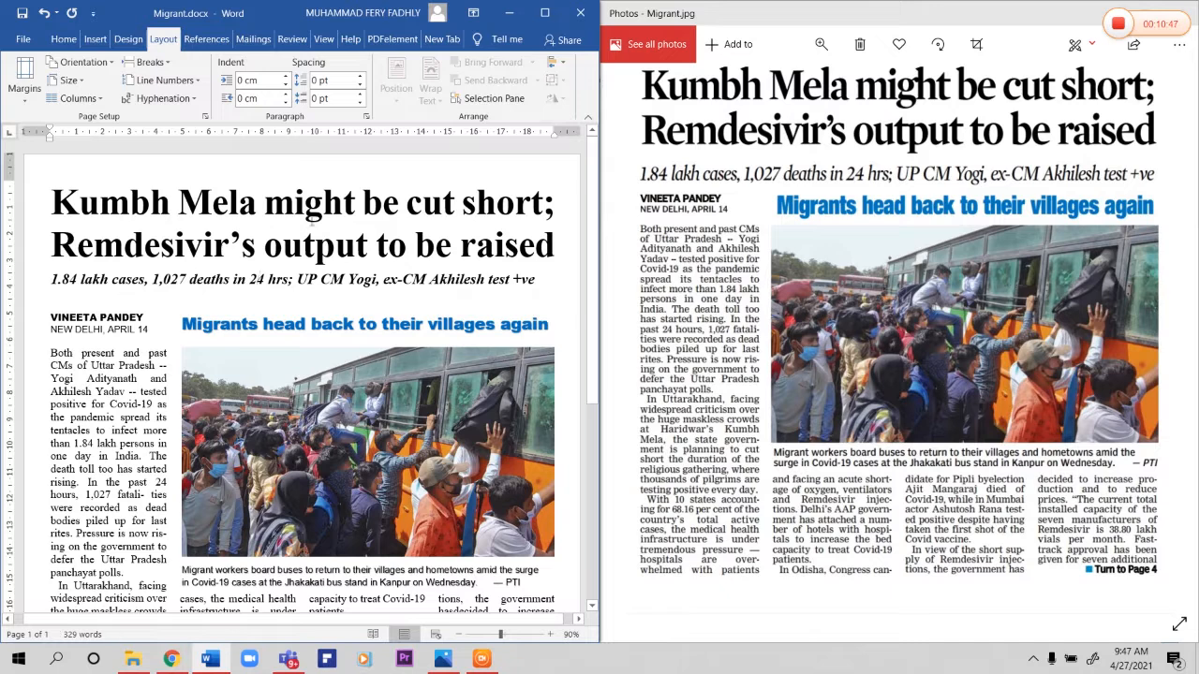
{"action": "left_click", "coordinate": [314, 246]}
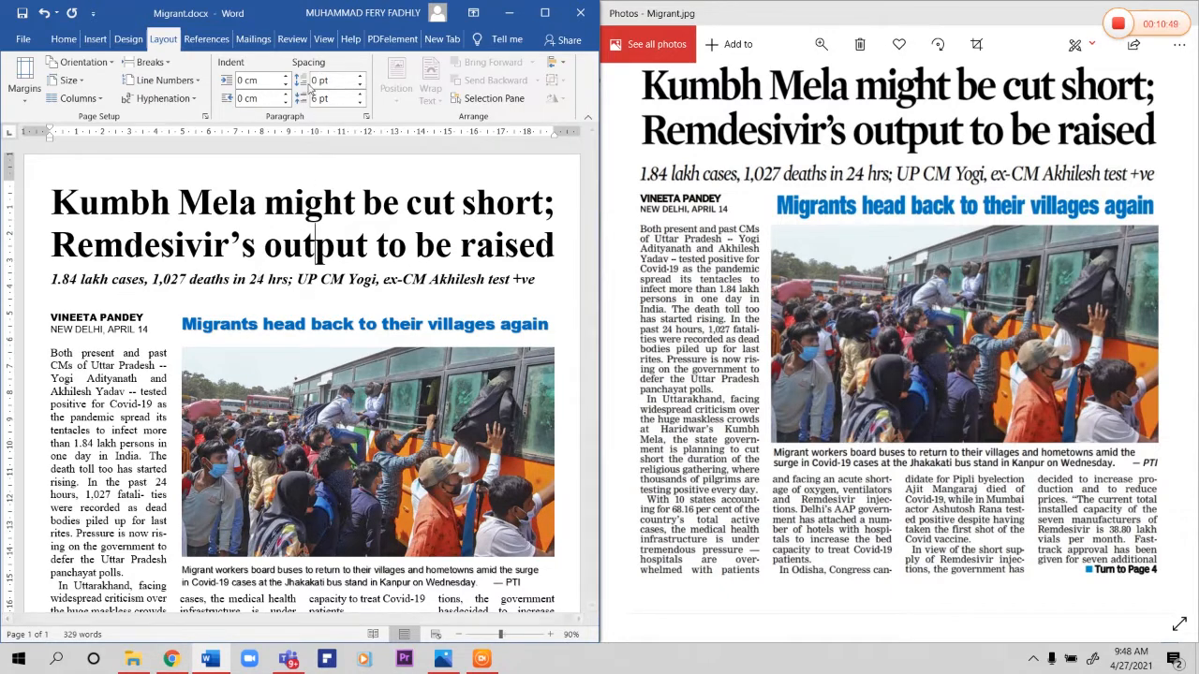
{"action": "type", "text": "10"}
{"action": "key", "text": "Return"}
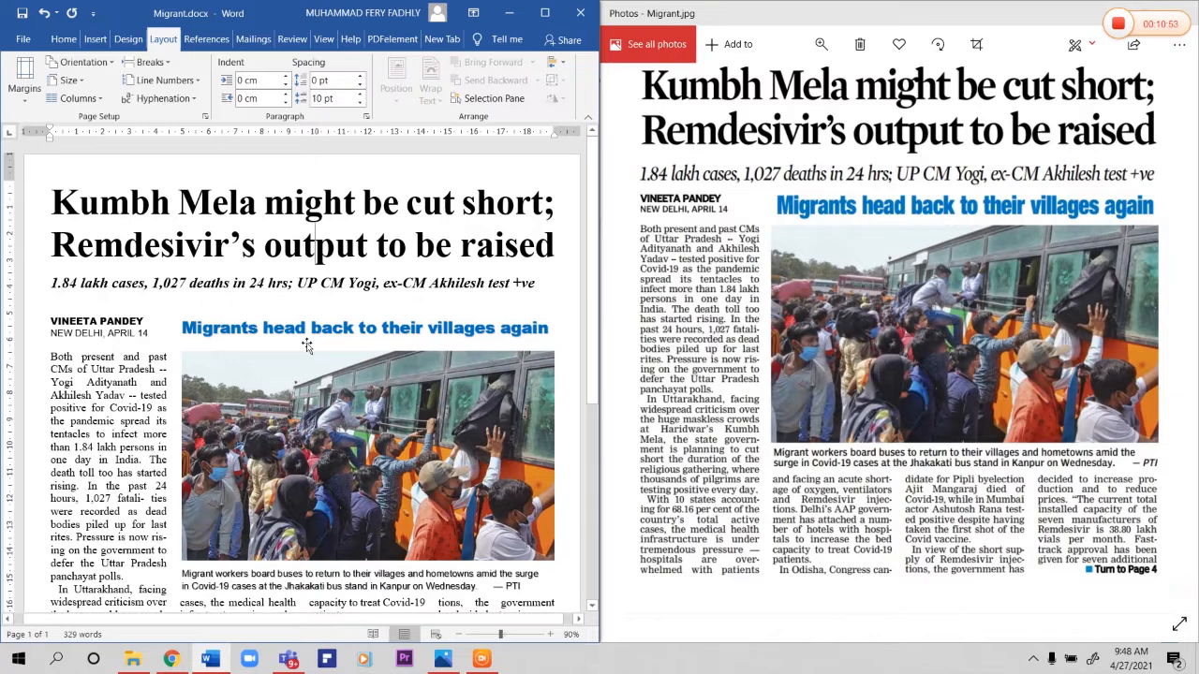
Step: Remove the extra blank line between the "1.84 lakh cases..." line and the byline
{"action": "left_click_drag", "start_coordinate": [49, 280], "coordinate": [102, 282]}
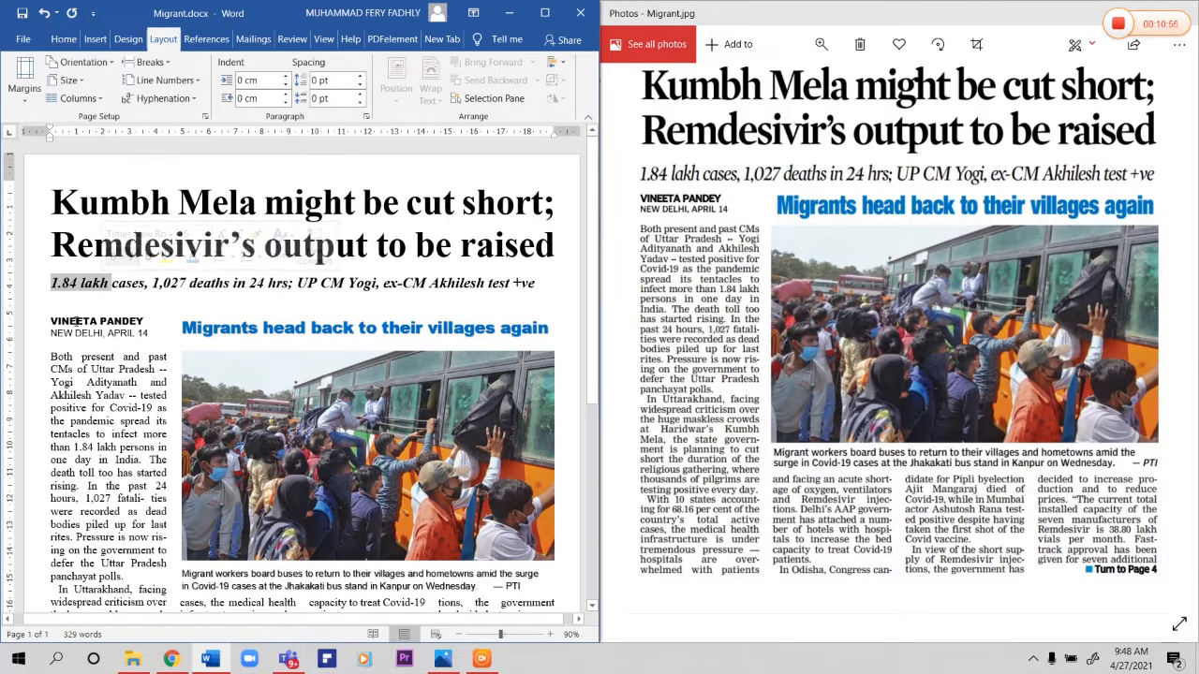
{"action": "left_click_drag", "start_coordinate": [51, 322], "coordinate": [120, 318]}
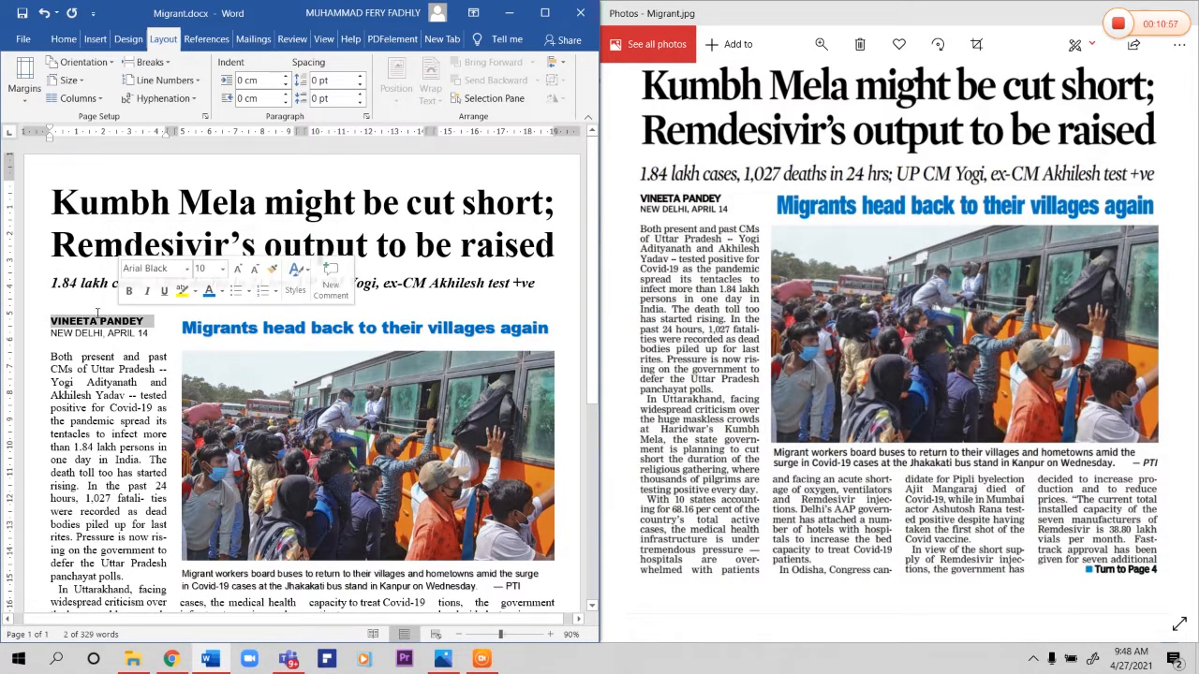
{"action": "left_click", "coordinate": [81, 309]}
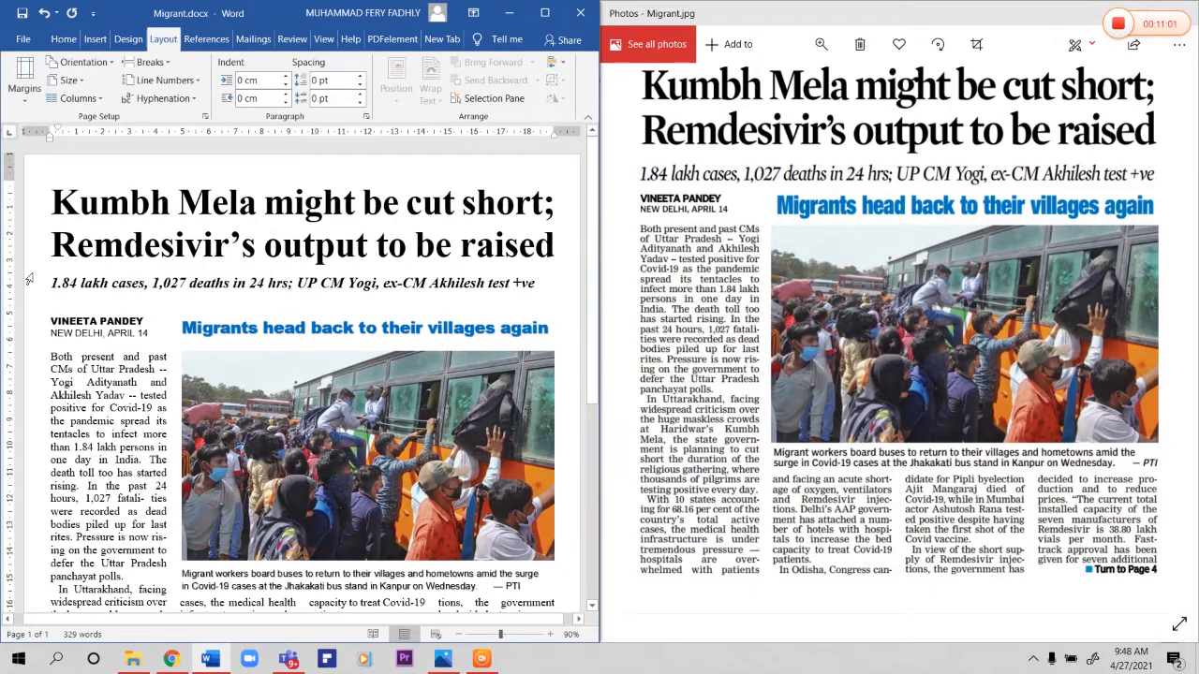
{"action": "key", "text": "Delete"}
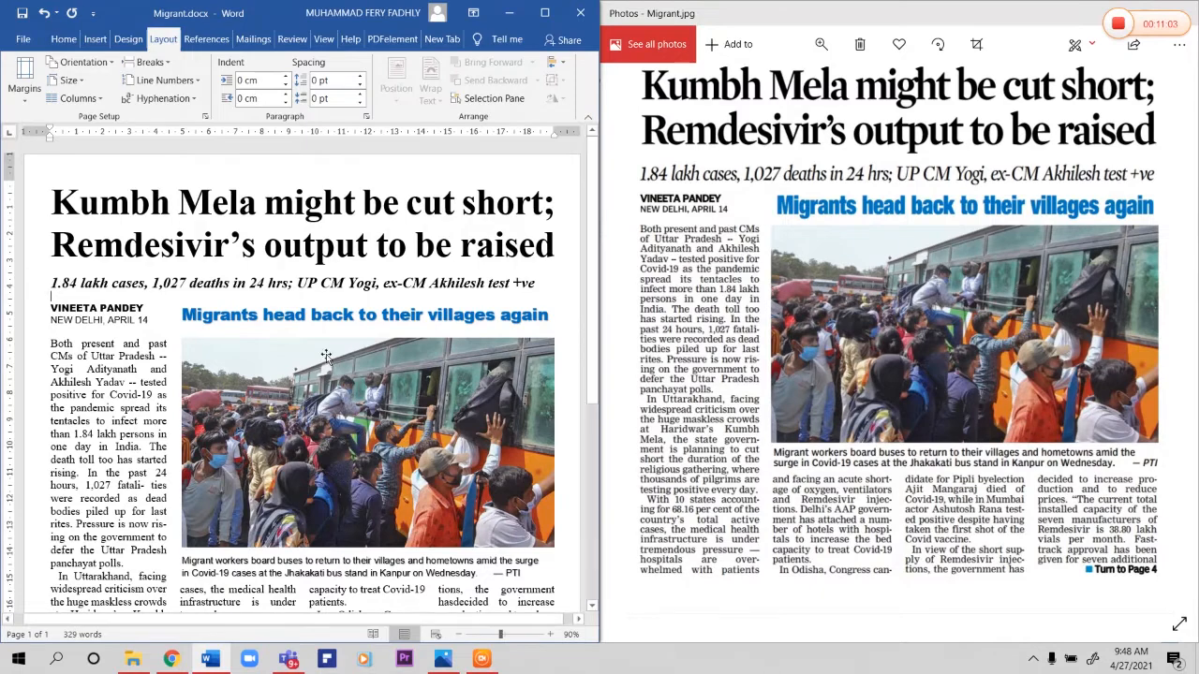
{"action": "scroll", "coordinate": [341, 497], "scroll_direction": "down", "scroll_amount": 6}
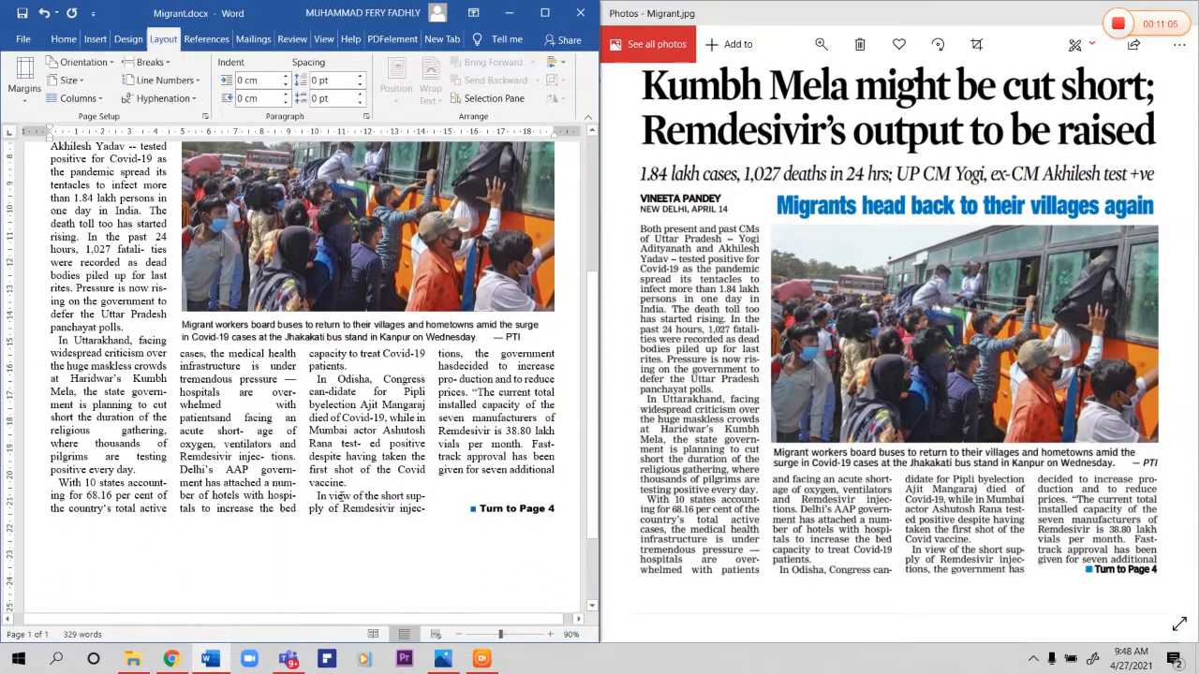
{"action": "scroll", "coordinate": [341, 497], "scroll_direction": "up", "scroll_amount": 3}
{"action": "scroll", "coordinate": [341, 498], "scroll_direction": "down", "scroll_amount": 3}
{"action": "scroll", "coordinate": [339, 497], "scroll_direction": "up", "scroll_amount": 7}
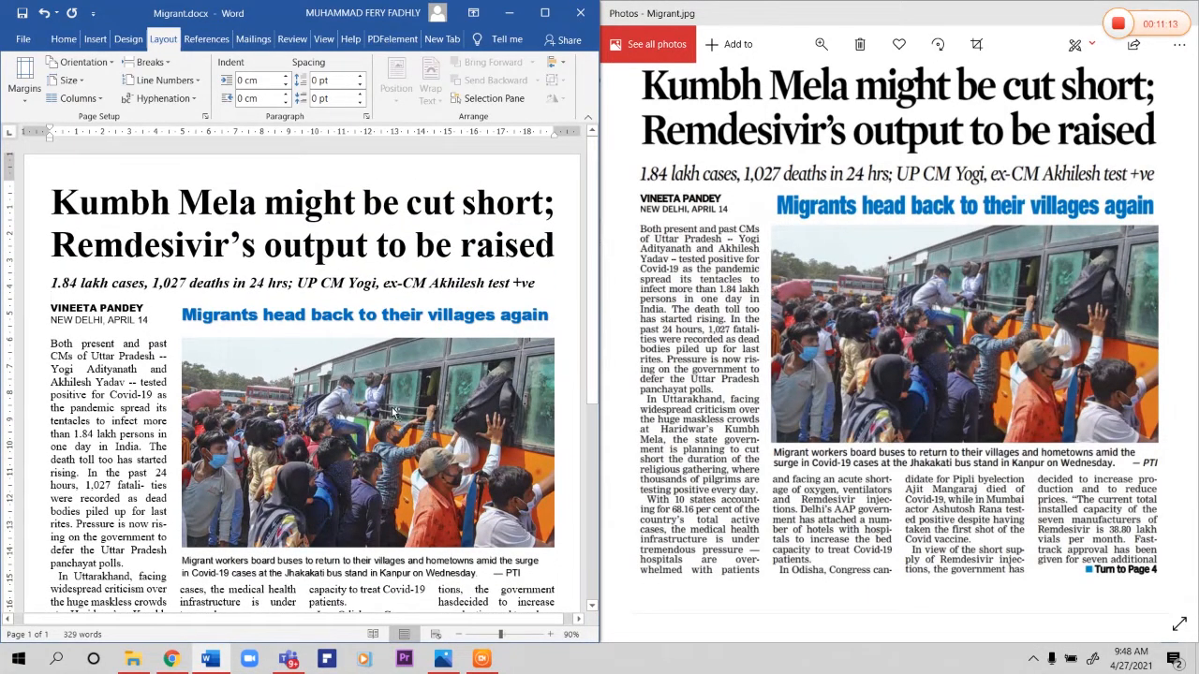
Step: Maximize the document window and start saving a copy in the answer folder inside 27 April 2021
{"action": "left_click", "coordinate": [544, 12]}
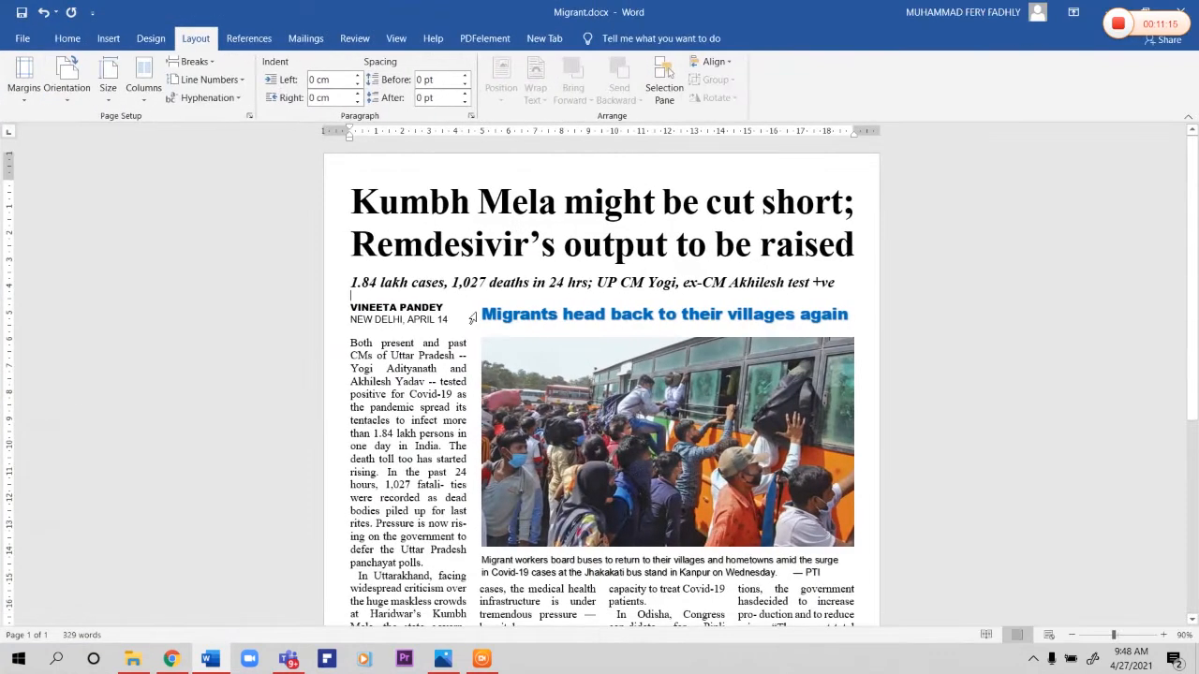
{"action": "left_click", "coordinate": [23, 41]}
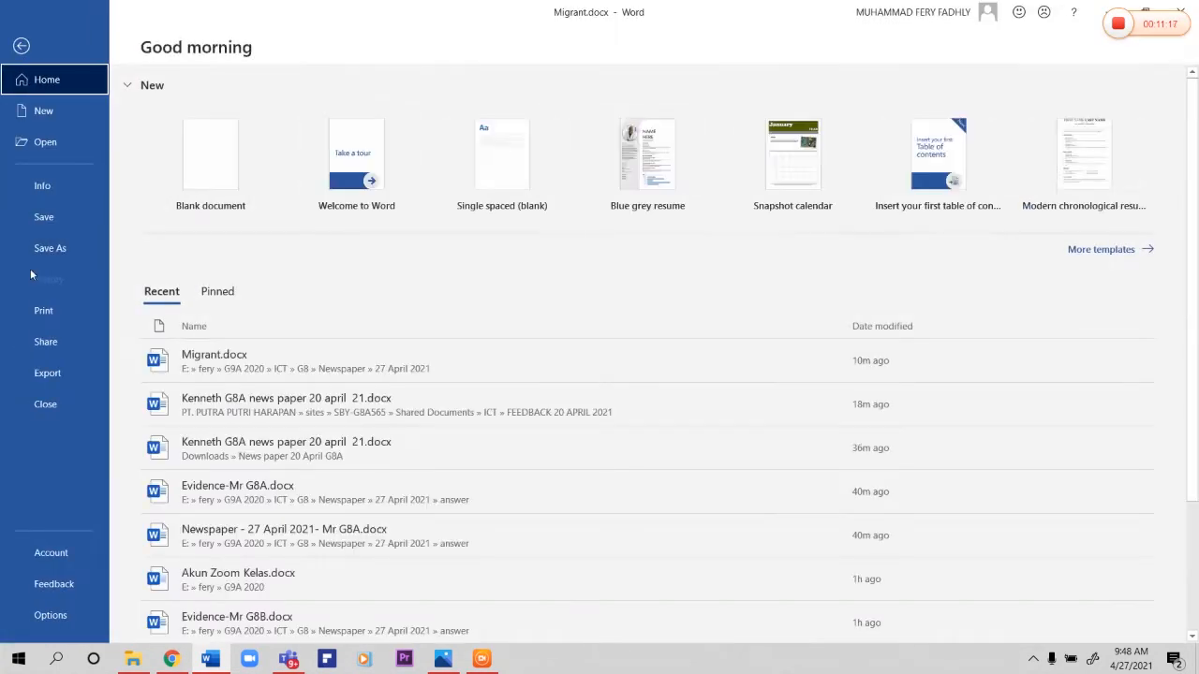
{"action": "left_click", "coordinate": [42, 251]}
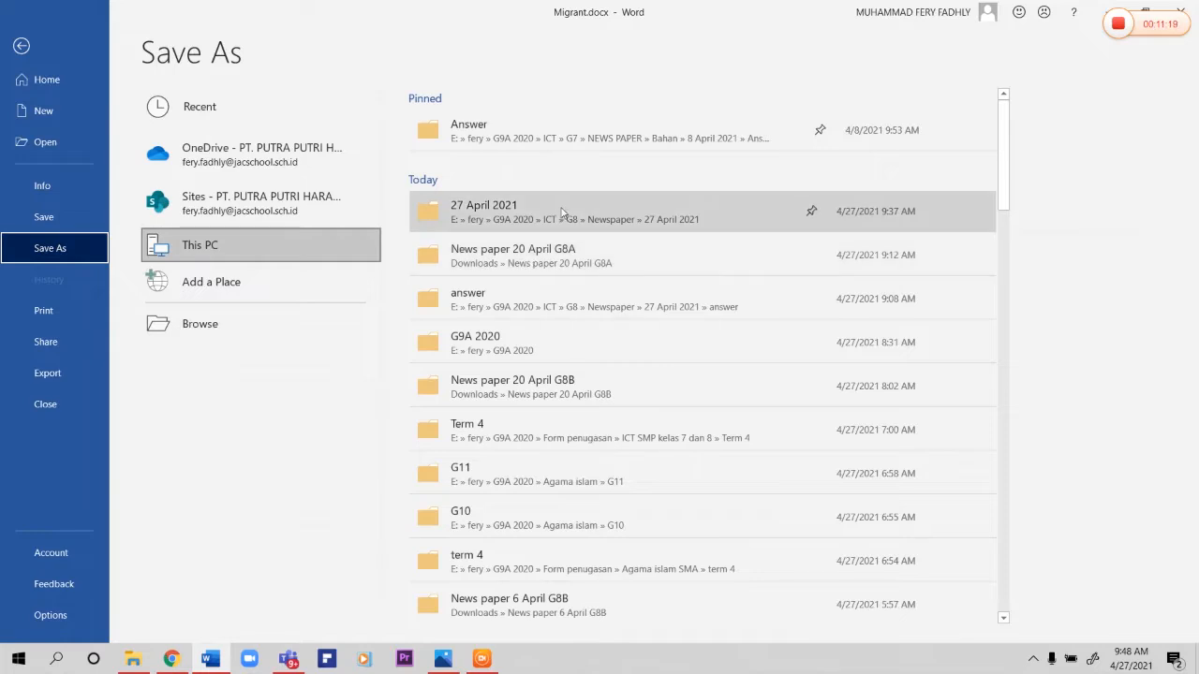
{"action": "left_click", "coordinate": [565, 223]}
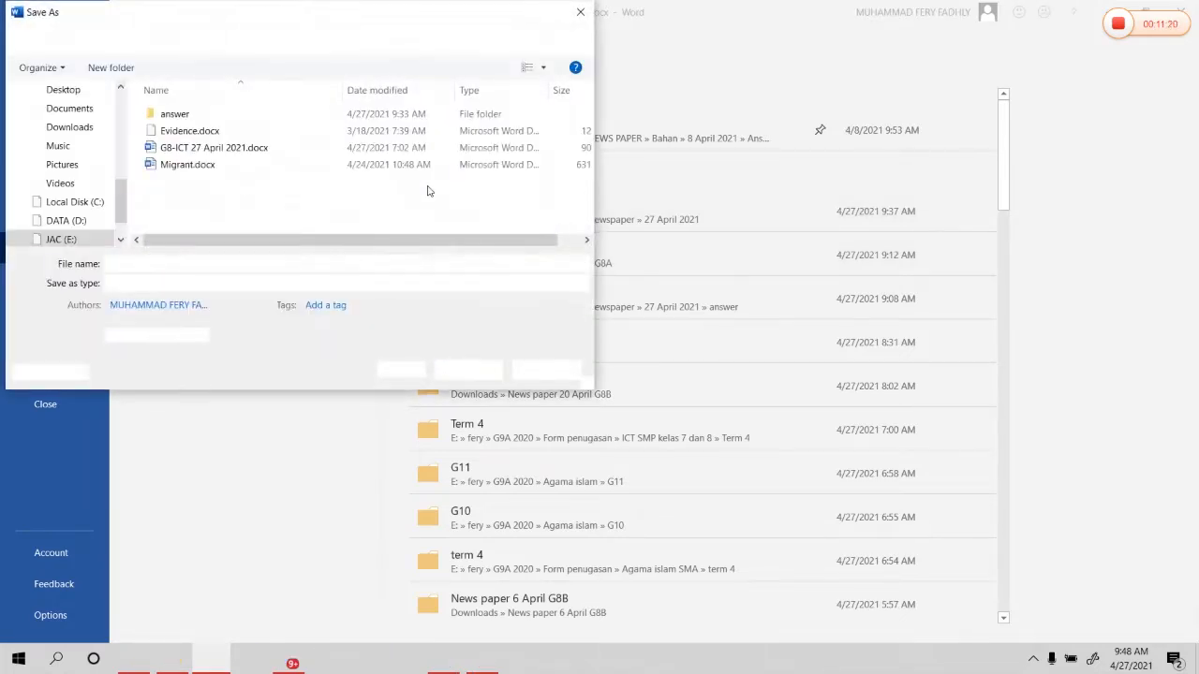
{"action": "double_click", "coordinate": [175, 114]}
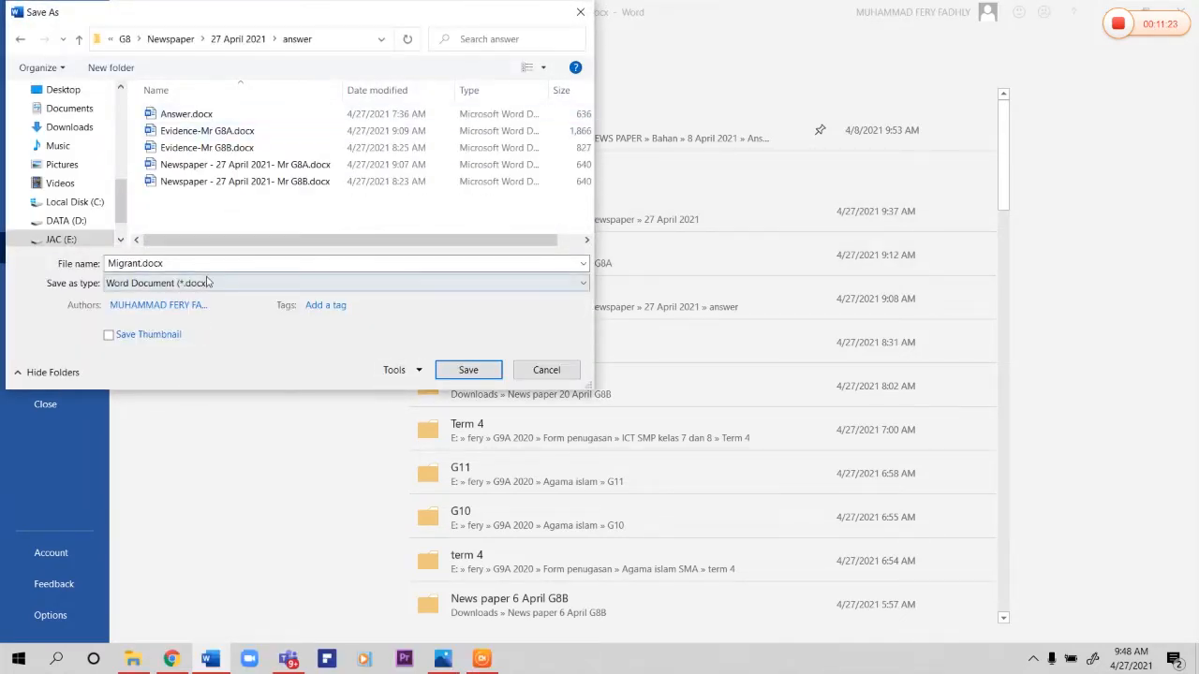
Step: Reuse the existing G8A newspaper file name, replace "G8A" with the teacher's name, and save the copy
{"action": "left_click", "coordinate": [220, 164]}
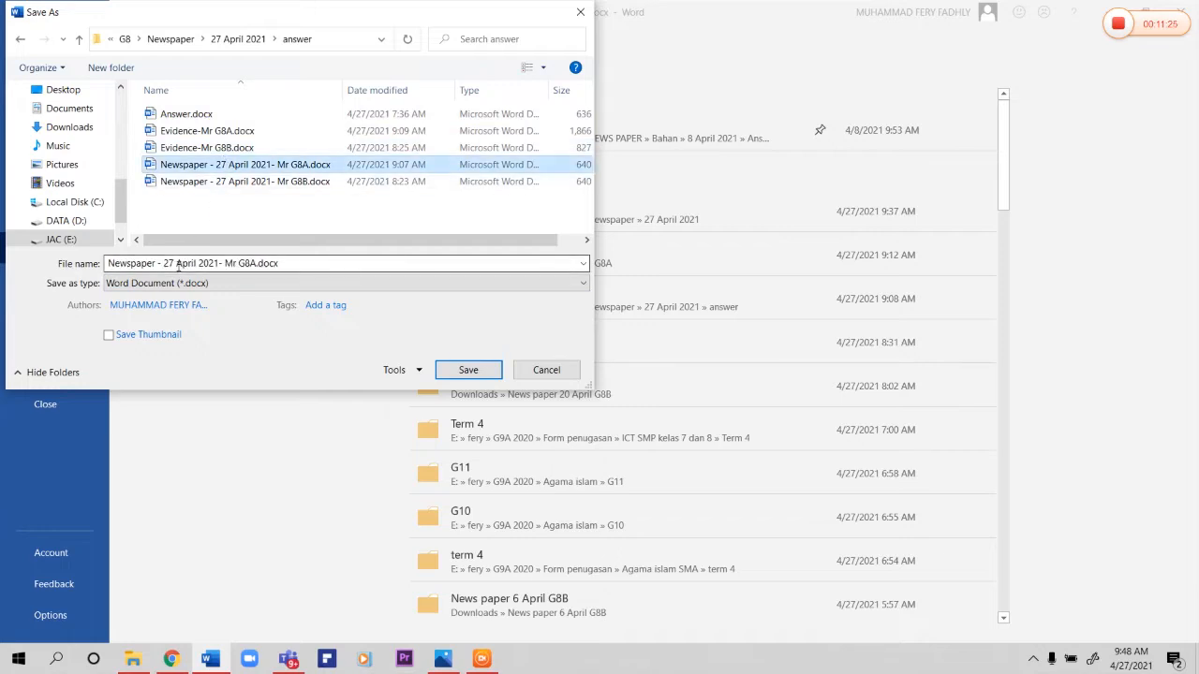
{"action": "left_click", "coordinate": [237, 263]}
{"action": "mouse_move", "coordinate": [237, 264]}
{"action": "left_mouse_down"}
{"action": "mouse_move", "coordinate": [278, 263]}
{"action": "mouse_move", "coordinate": [238, 264]}
{"action": "left_mouse_up"}
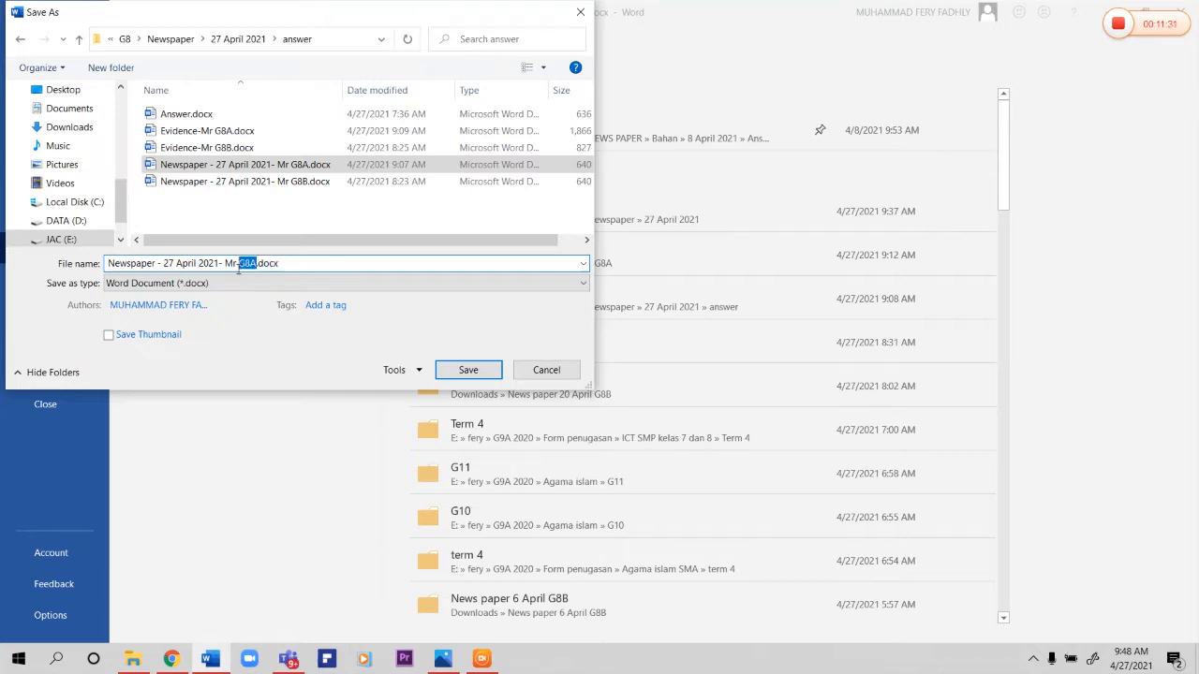
{"action": "type", "text": "Fery"}
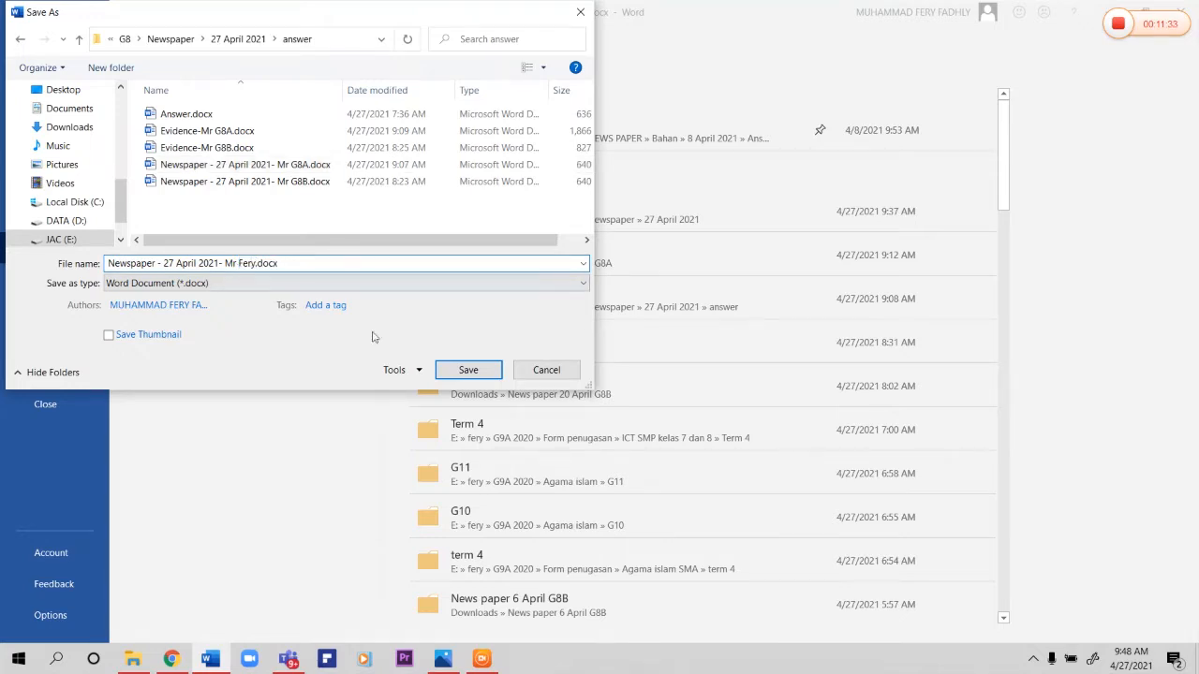
{"action": "left_click", "coordinate": [469, 370]}
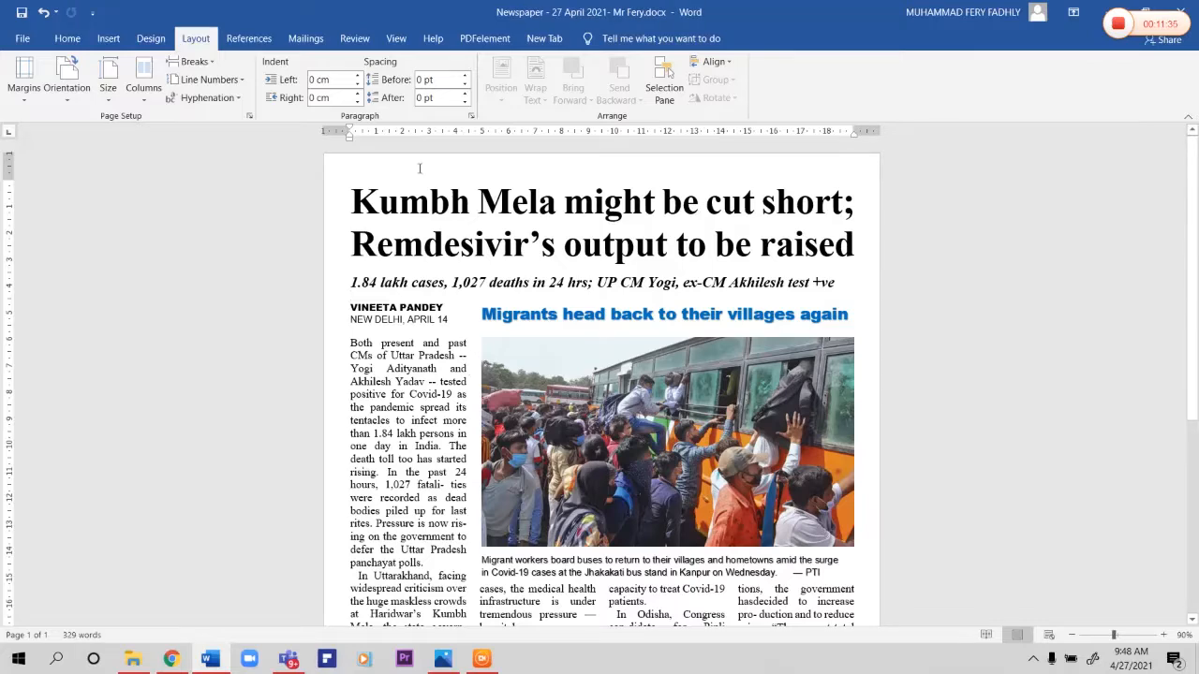
Step: Enter the teacher's name and number in the header, insert the file path in the footer, and return to the document body
{"action": "double_click", "coordinate": [425, 172]}
{"action": "type", "text": "Mr Fery-015"}
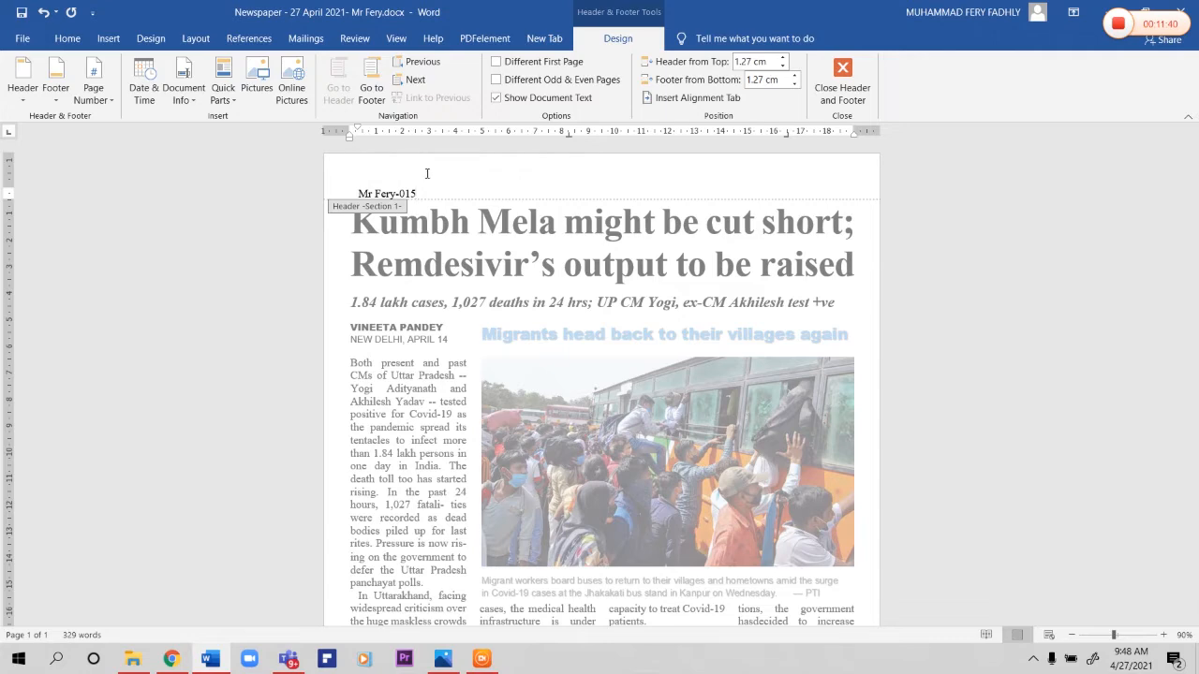
{"action": "scroll", "coordinate": [520, 562], "scroll_direction": "down", "scroll_amount": 7}
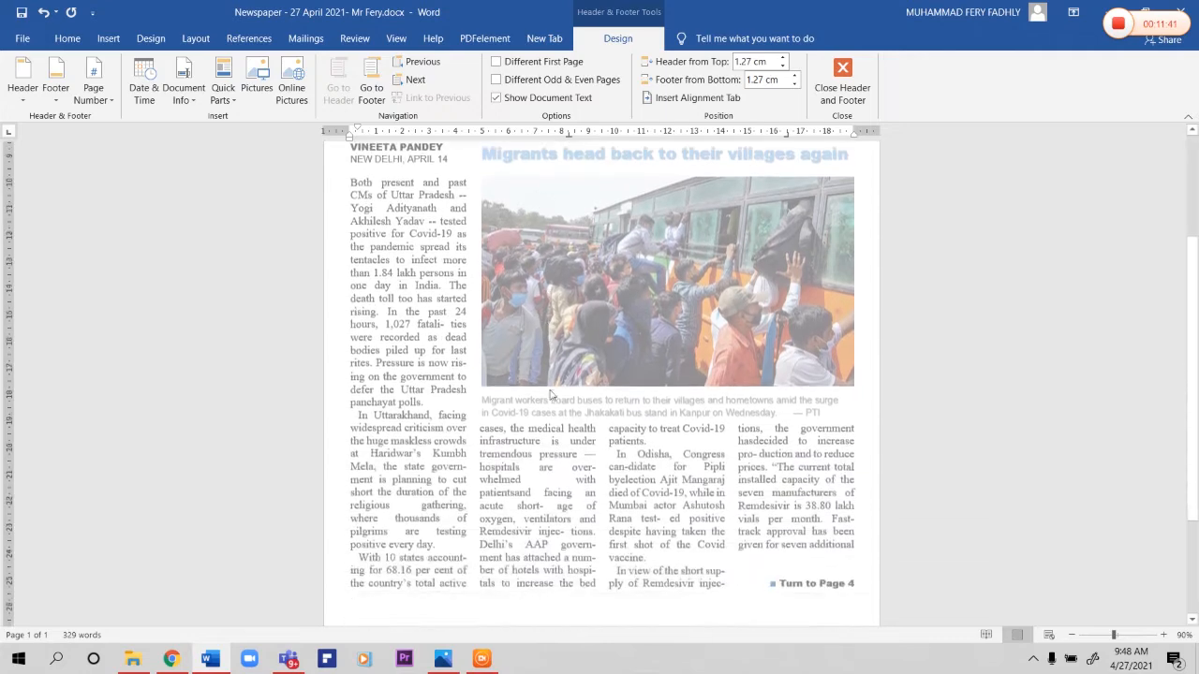
{"action": "left_click", "coordinate": [465, 585]}
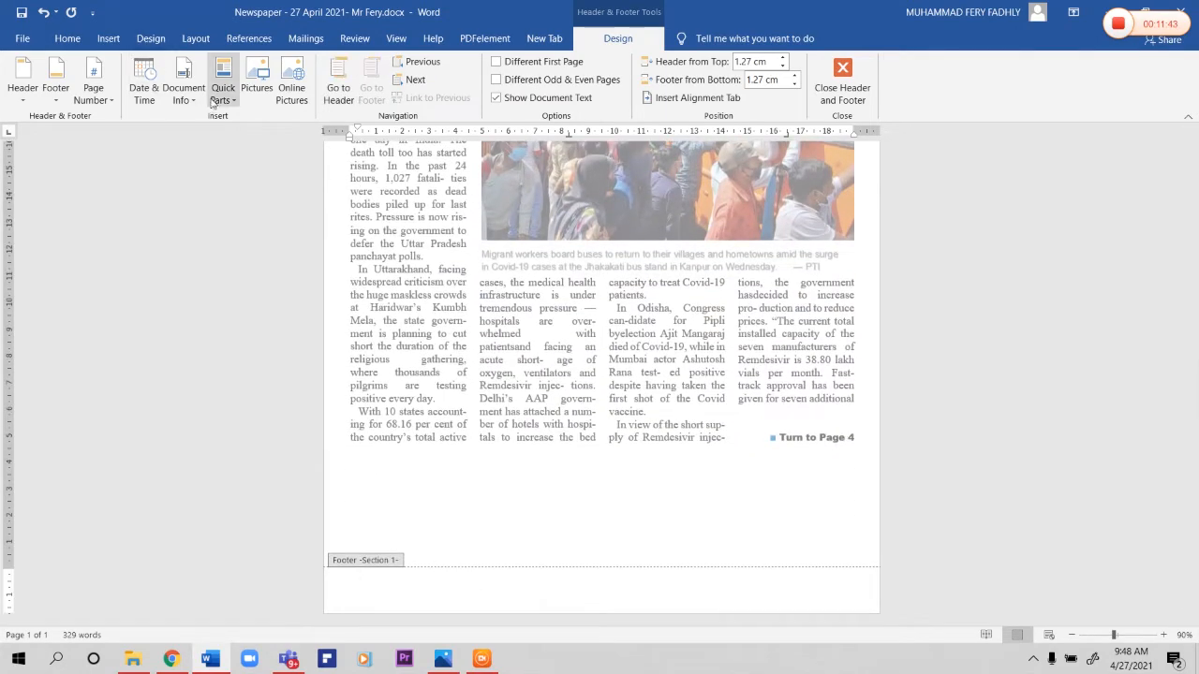
{"action": "left_click", "coordinate": [184, 92]}
{"action": "left_click", "coordinate": [204, 156]}
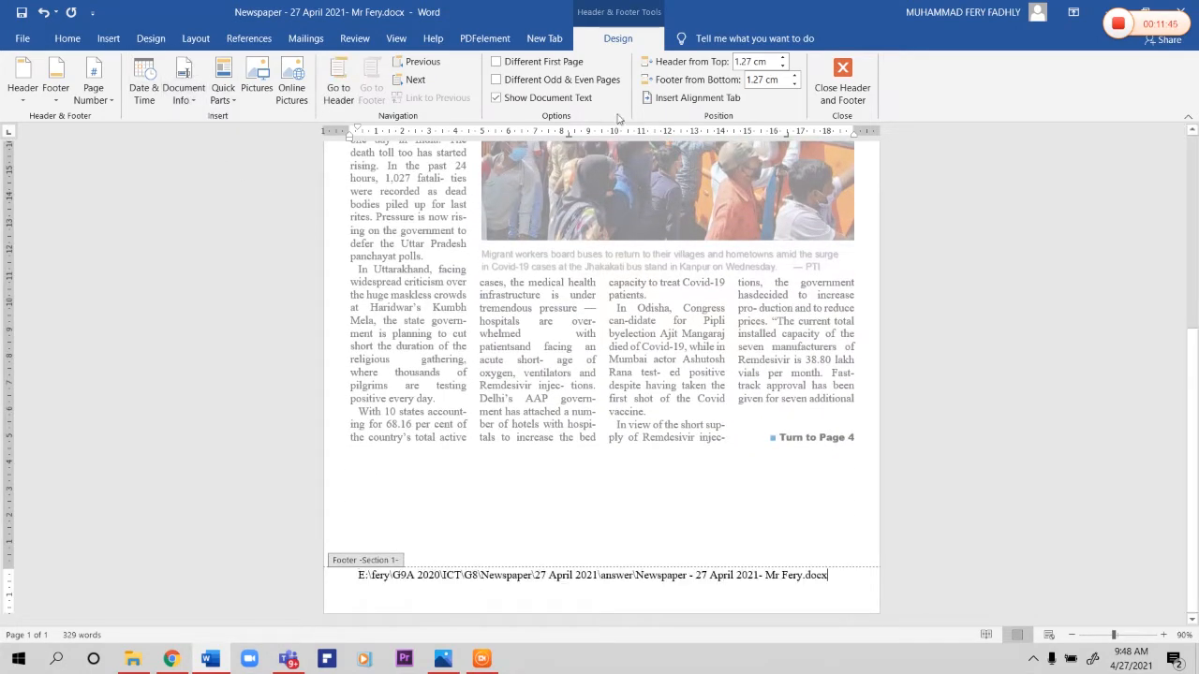
{"action": "left_click", "coordinate": [847, 84]}
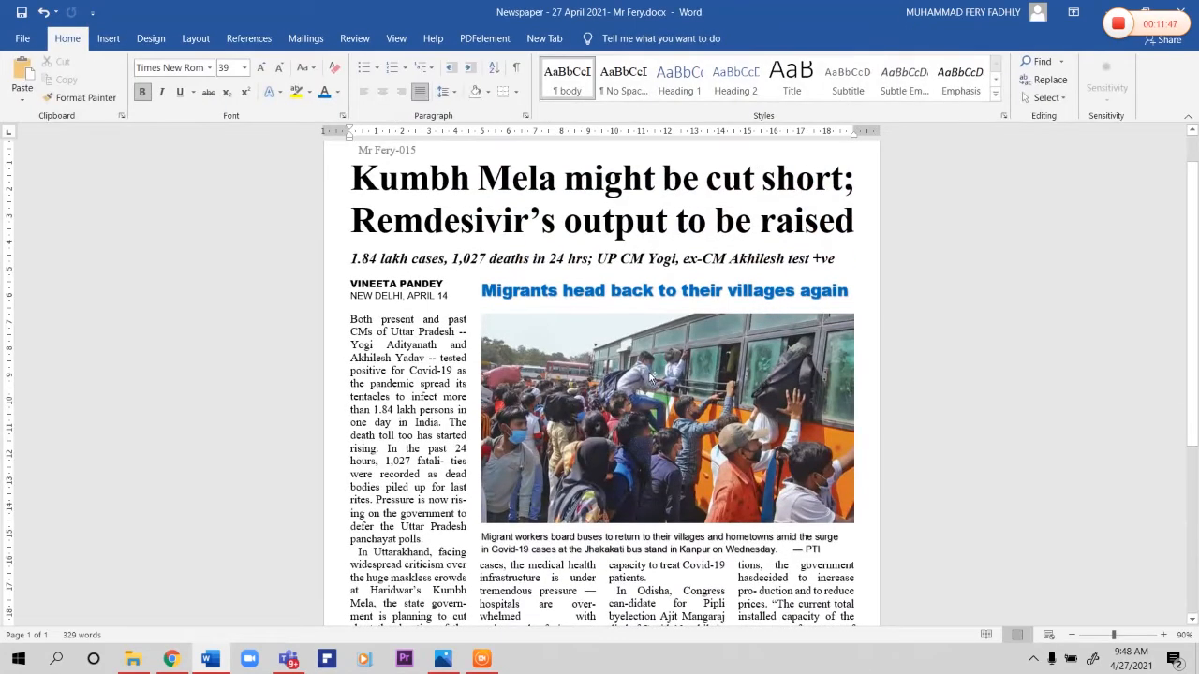
Step: Switch to File Explorer and open the answer folder inside 27 April 2021 to check the saved newspaper file
{"action": "scroll", "coordinate": [646, 375], "scroll_direction": "down", "scroll_amount": 3}
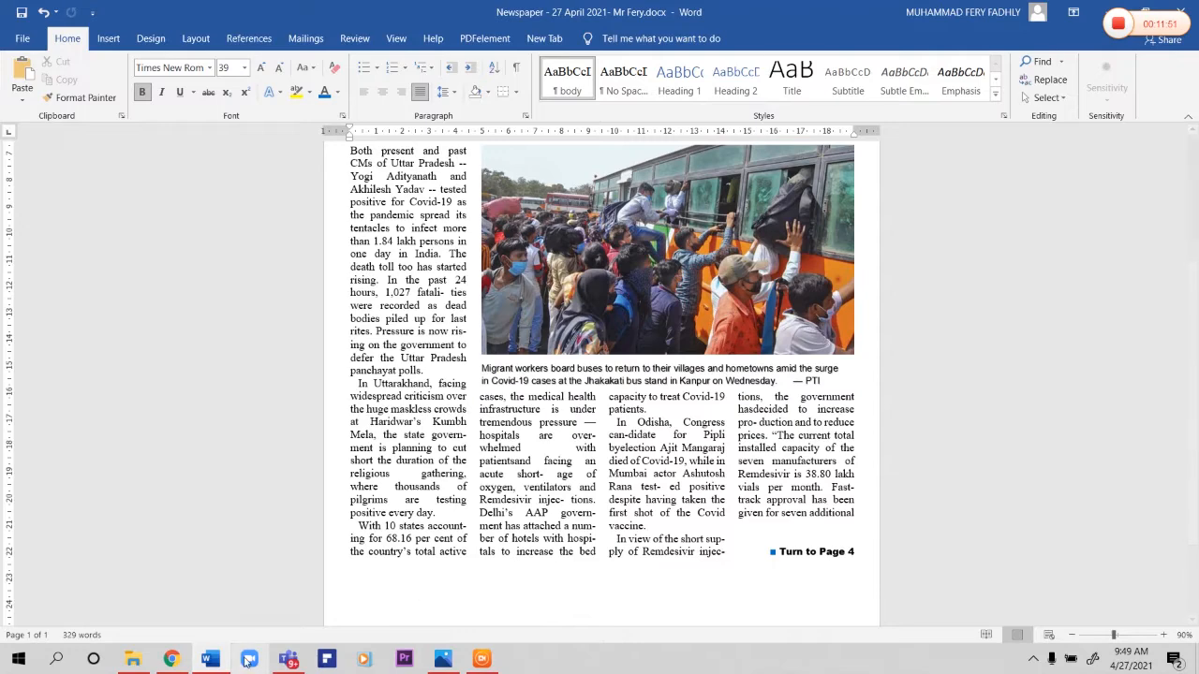
{"action": "left_click", "coordinate": [133, 658]}
{"action": "left_click", "coordinate": [229, 190]}
{"action": "double_click", "coordinate": [197, 173]}
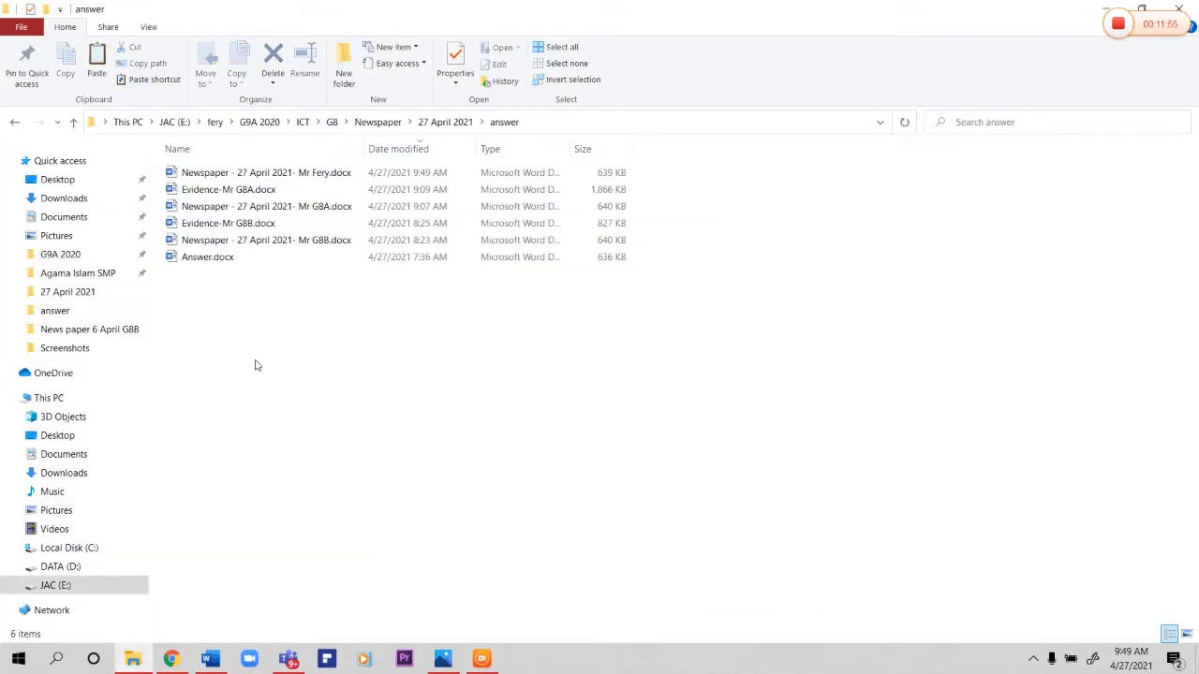
Step: Paste the copied Evidence.docx into the answer folder and append a hyphen and the teacher's name to its file name
{"action": "key", "text": "ctrl+v"}
{"action": "key", "text": "F2"}
{"action": "key", "text": "Right"}
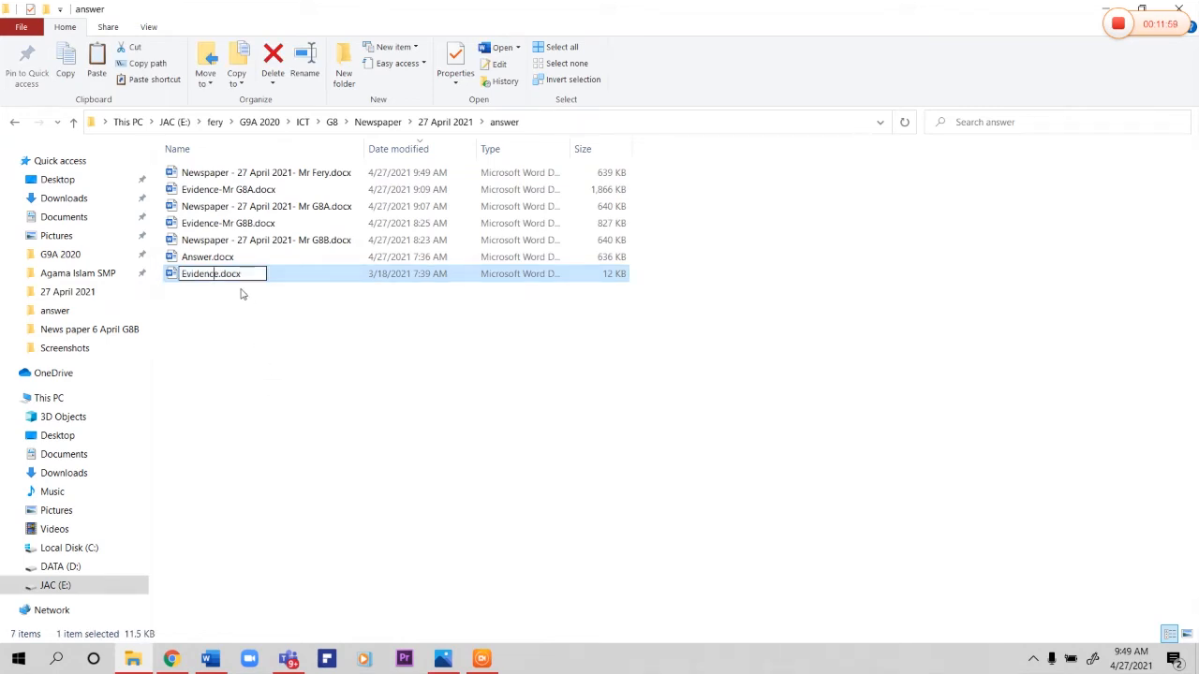
{"action": "type", "text": "-Mr Fery"}
{"action": "left_click", "coordinate": [307, 279]}
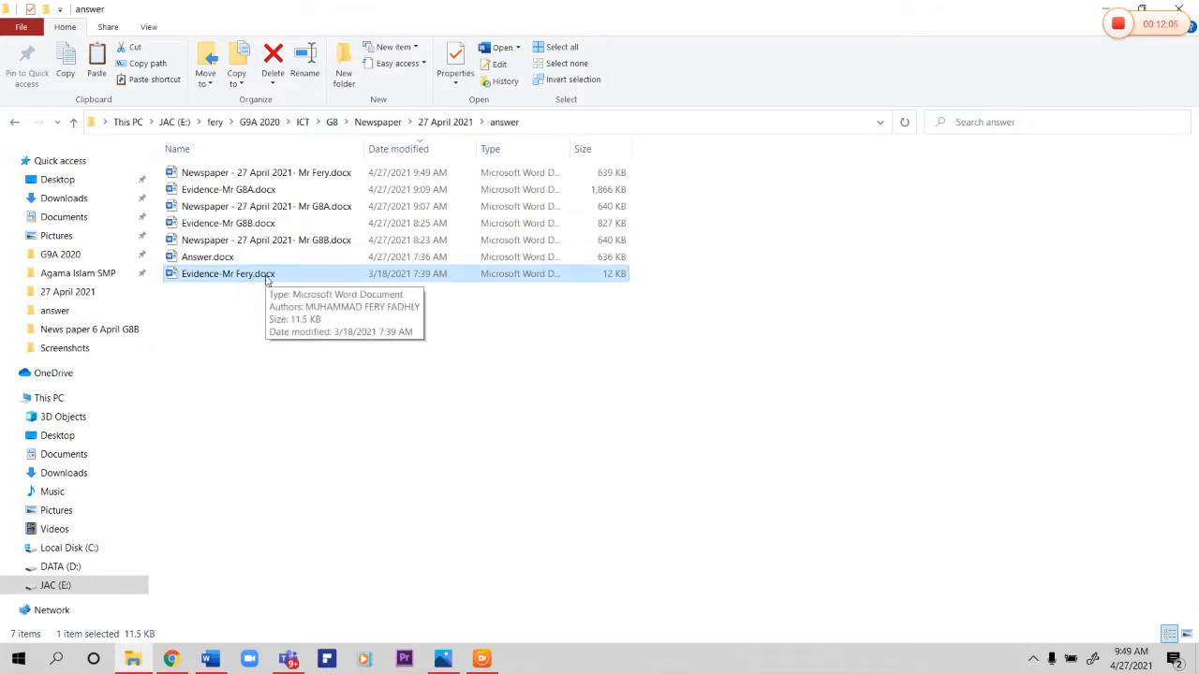
Step: Return to the newspaper document, check the caption against the reference image, and italicize "PTI" at the end of the photo caption
{"action": "left_click", "coordinate": [212, 659]}
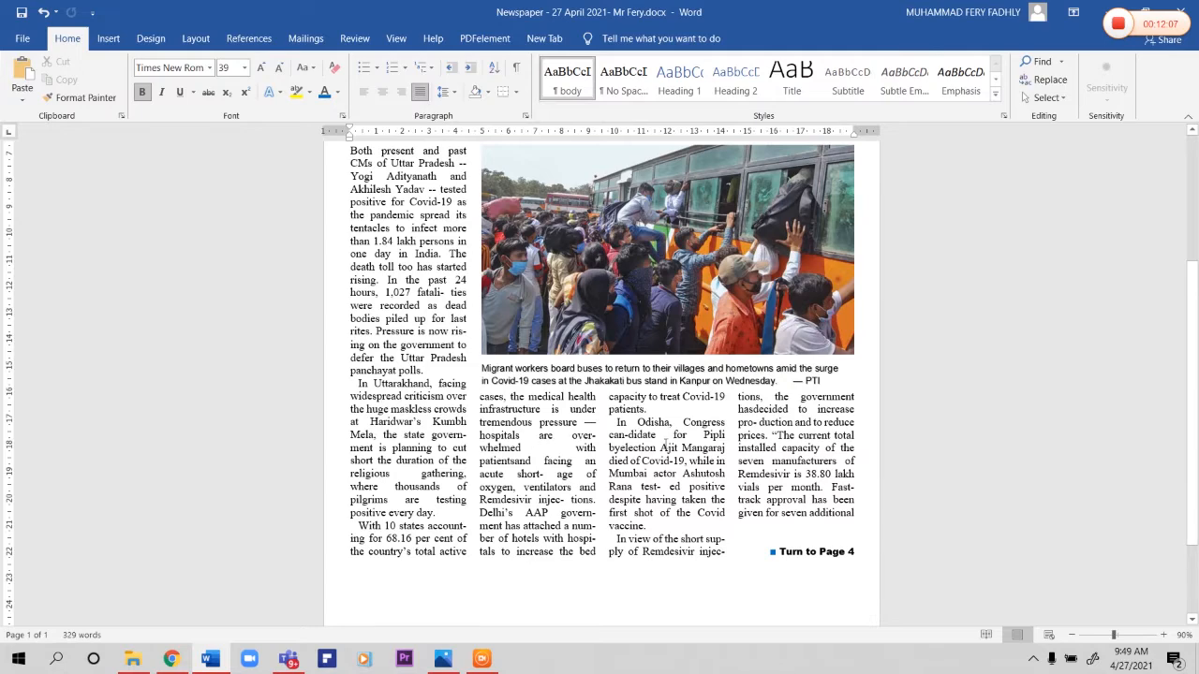
{"action": "scroll", "coordinate": [850, 518], "scroll_direction": "up", "scroll_amount": 1}
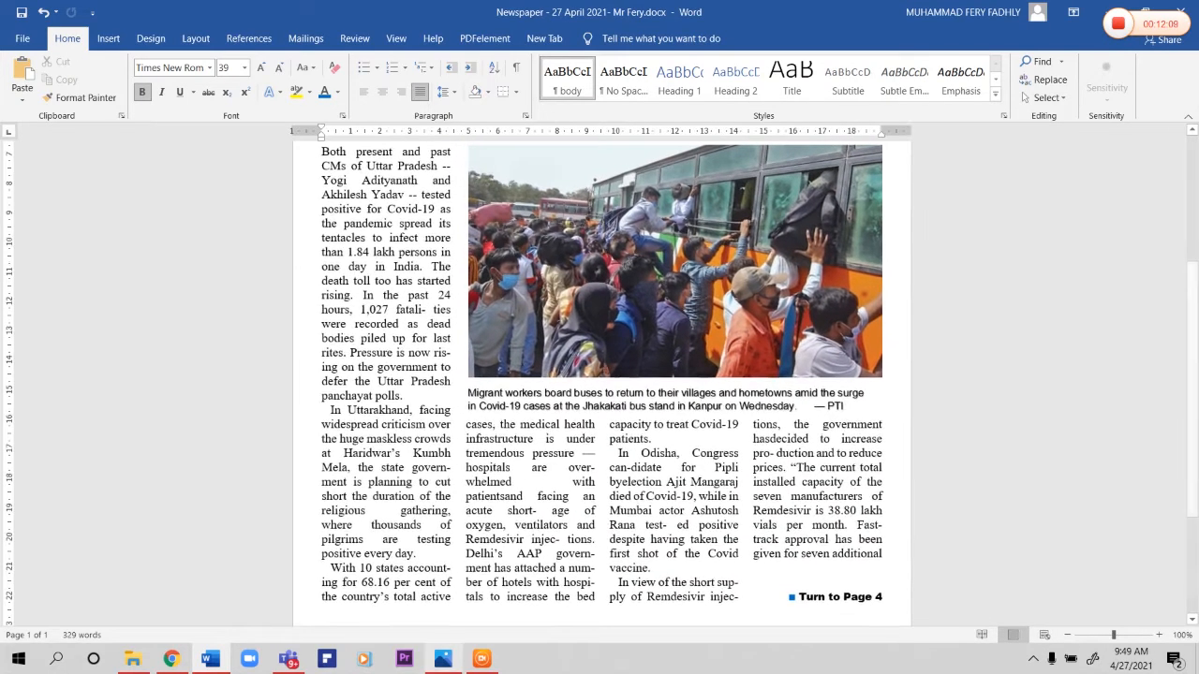
{"action": "left_click", "coordinate": [444, 659]}
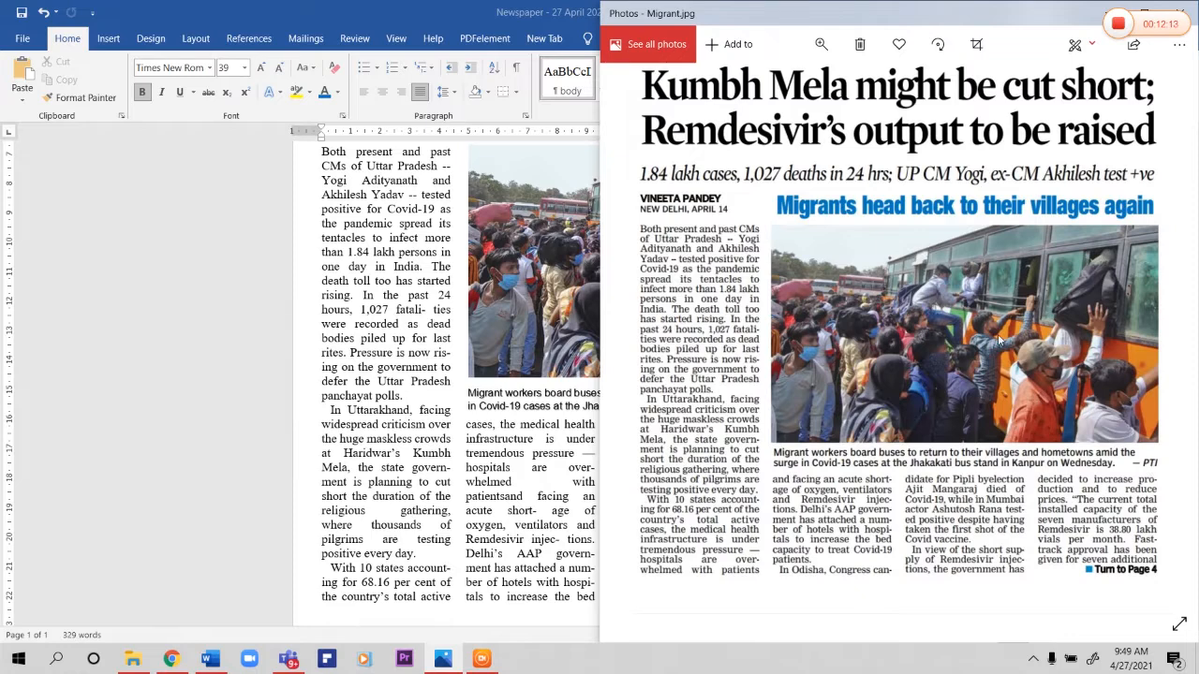
{"action": "left_click", "coordinate": [575, 364]}
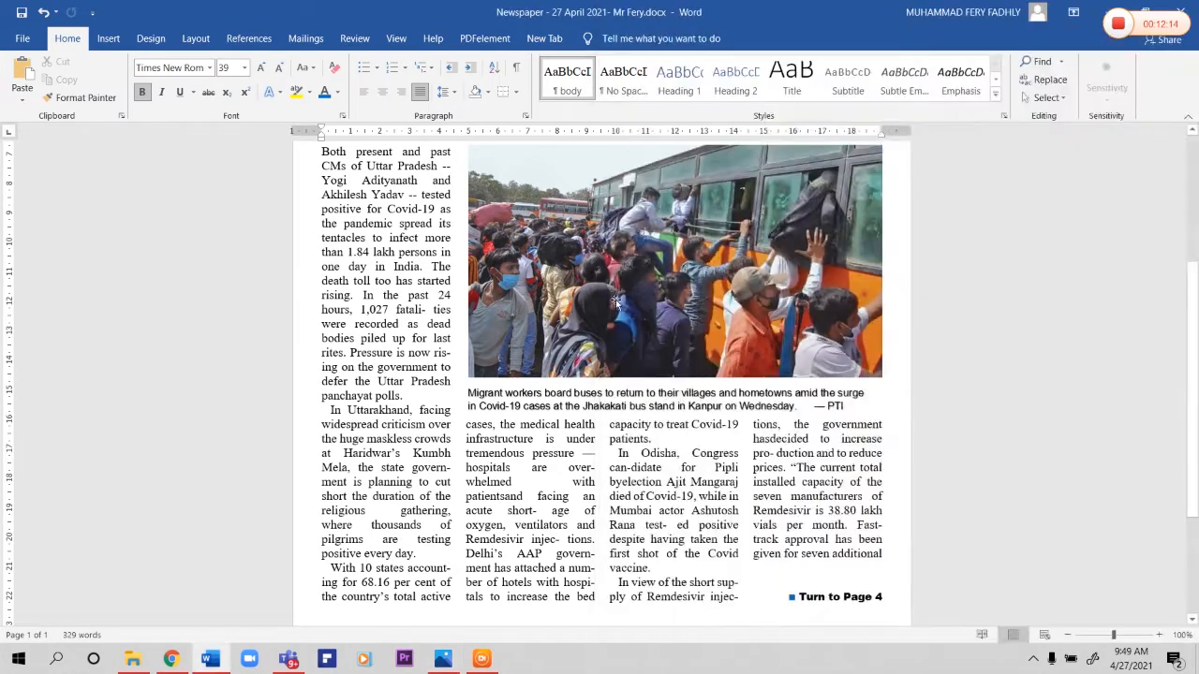
{"action": "double_click", "coordinate": [832, 406]}
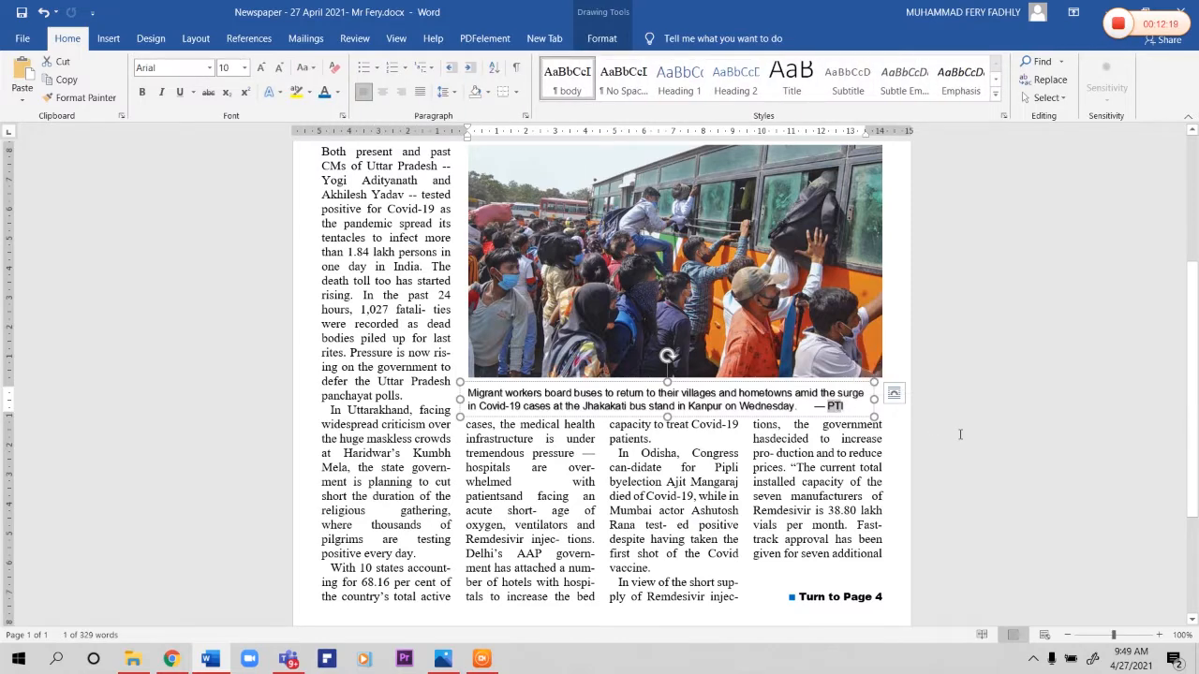
{"action": "key", "text": "ctrl+i"}
{"action": "scroll", "coordinate": [960, 435], "scroll_direction": "up", "scroll_amount": 4}
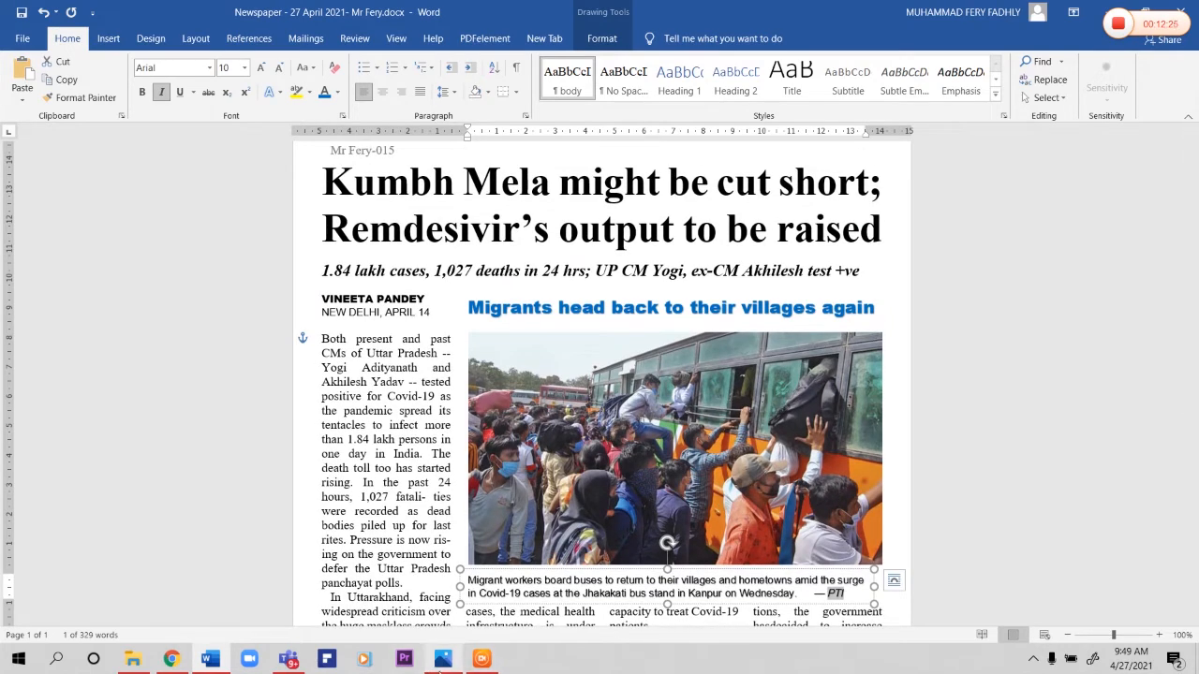
Step: Show the Migrant.jpg reference image and dock the newspaper document beside it at 80% zoom
{"action": "left_click", "coordinate": [442, 660]}
{"action": "left_click_drag", "start_coordinate": [459, 15], "coordinate": [0, 73]}
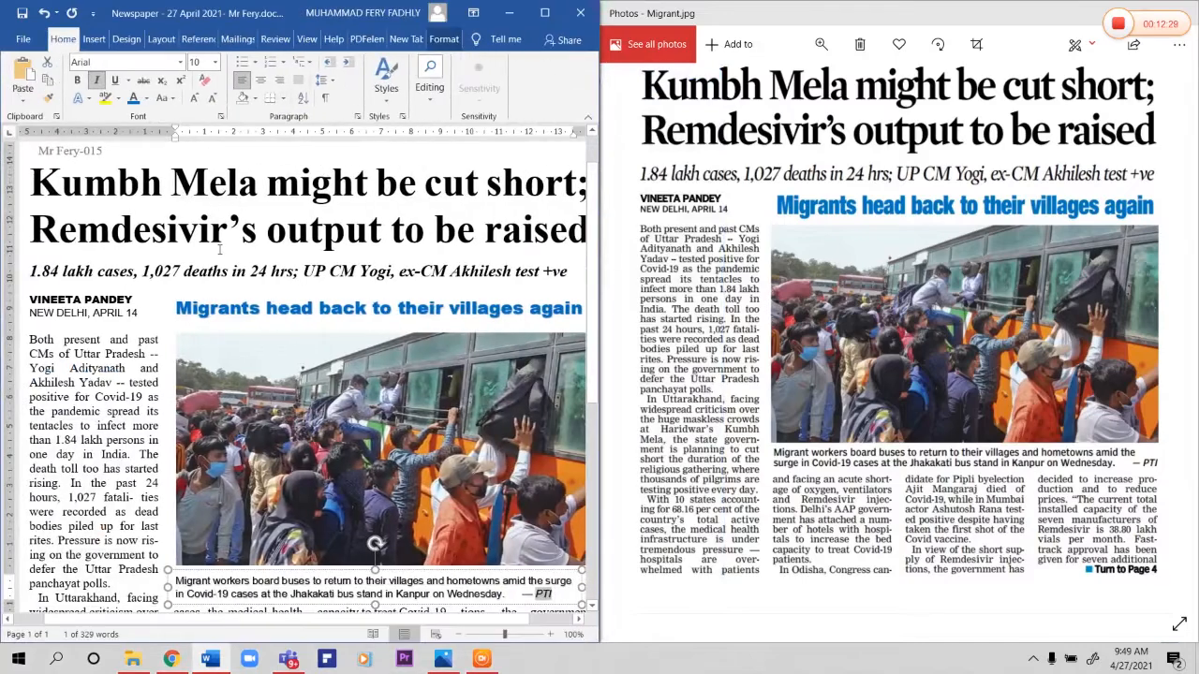
{"action": "scroll", "coordinate": [230, 255], "scroll_direction": "down", "scroll_amount": 2}
Step: Compare the main headline, italic subheadline, byline and first text column with the reference image
{"action": "triple_click", "coordinate": [164, 260]}
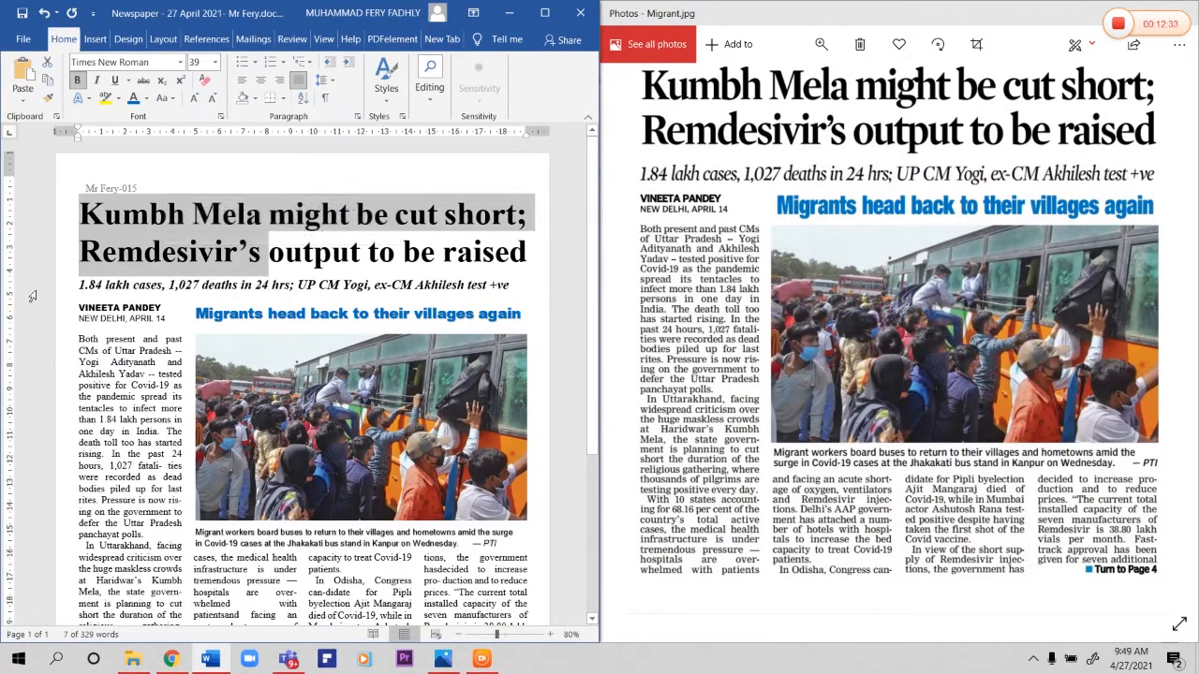
{"action": "left_click", "coordinate": [88, 290]}
{"action": "left_click_drag", "start_coordinate": [86, 259], "coordinate": [137, 288]}
{"action": "left_click", "coordinate": [227, 316]}
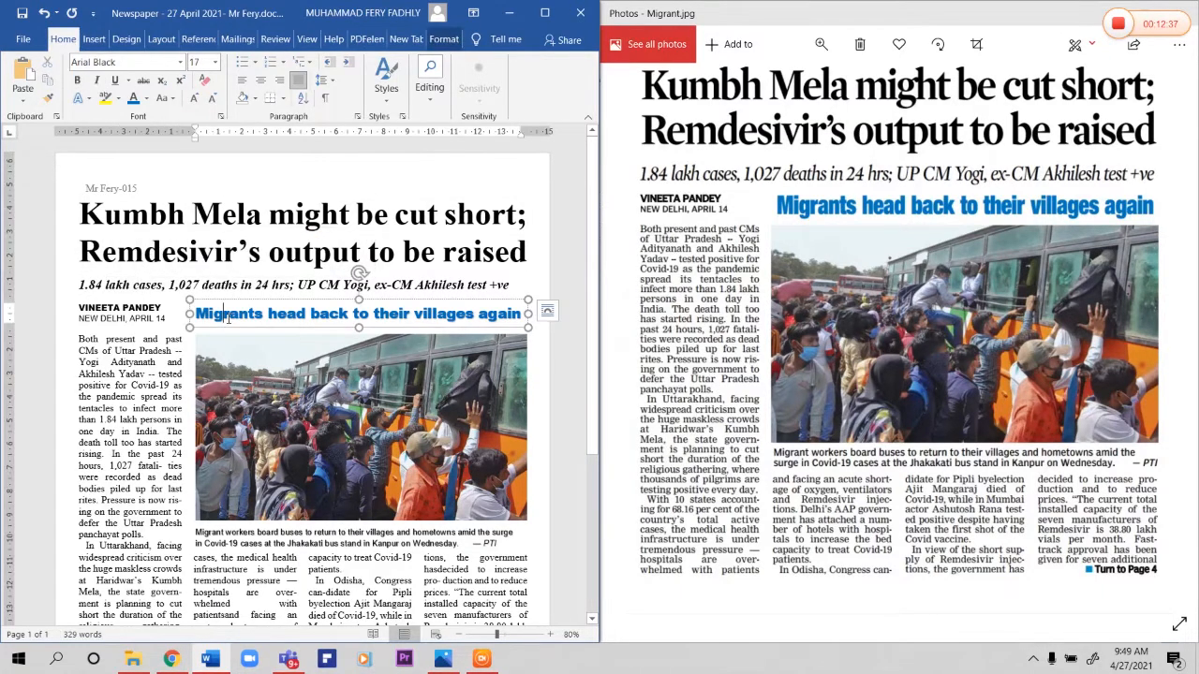
{"action": "left_click", "coordinate": [133, 309]}
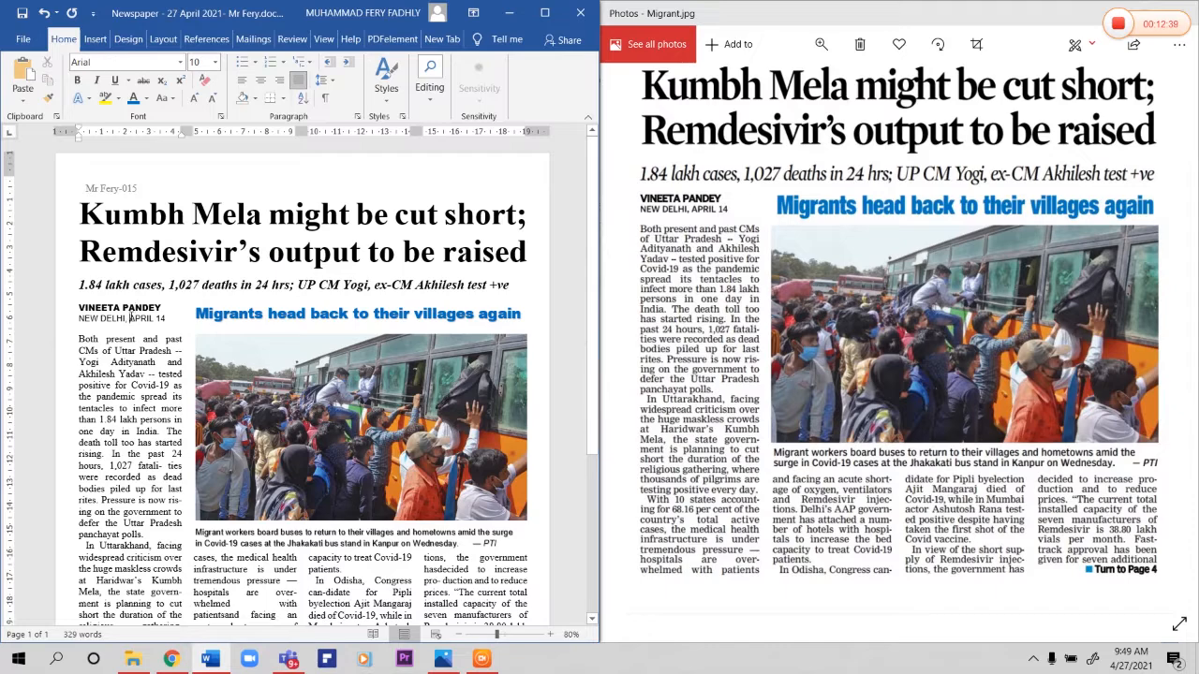
{"action": "left_click_drag", "start_coordinate": [100, 345], "coordinate": [183, 420]}
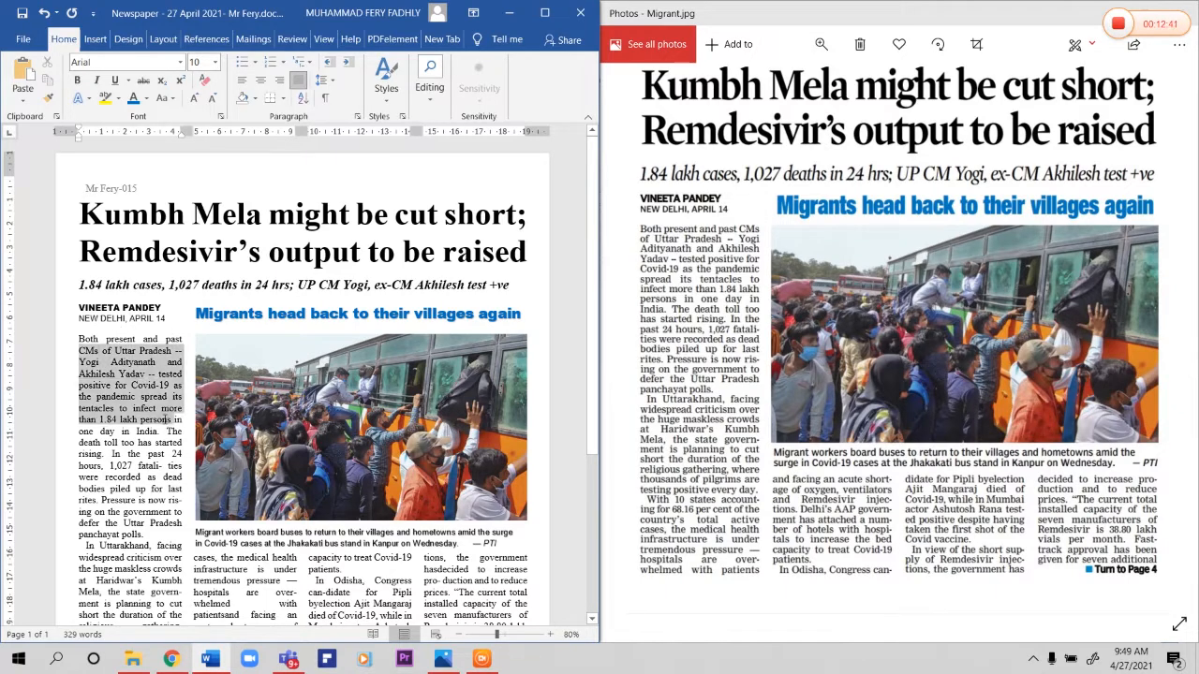
{"action": "scroll", "coordinate": [134, 466], "scroll_direction": "down", "scroll_amount": 2}
{"action": "scroll", "coordinate": [134, 466], "scroll_direction": "down", "scroll_amount": 5}
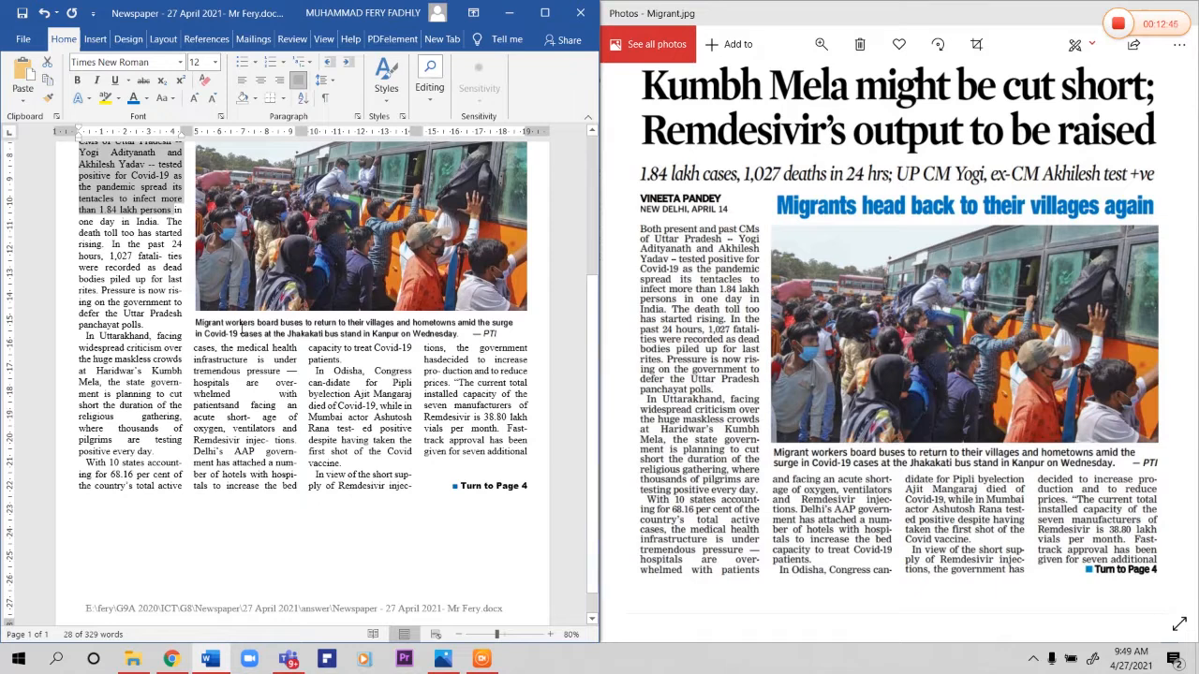
Step: Compare the photo caption, the blue "Migrants head back to their villages again" heading and the lower columns with the reference image
{"action": "left_click", "coordinate": [241, 330]}
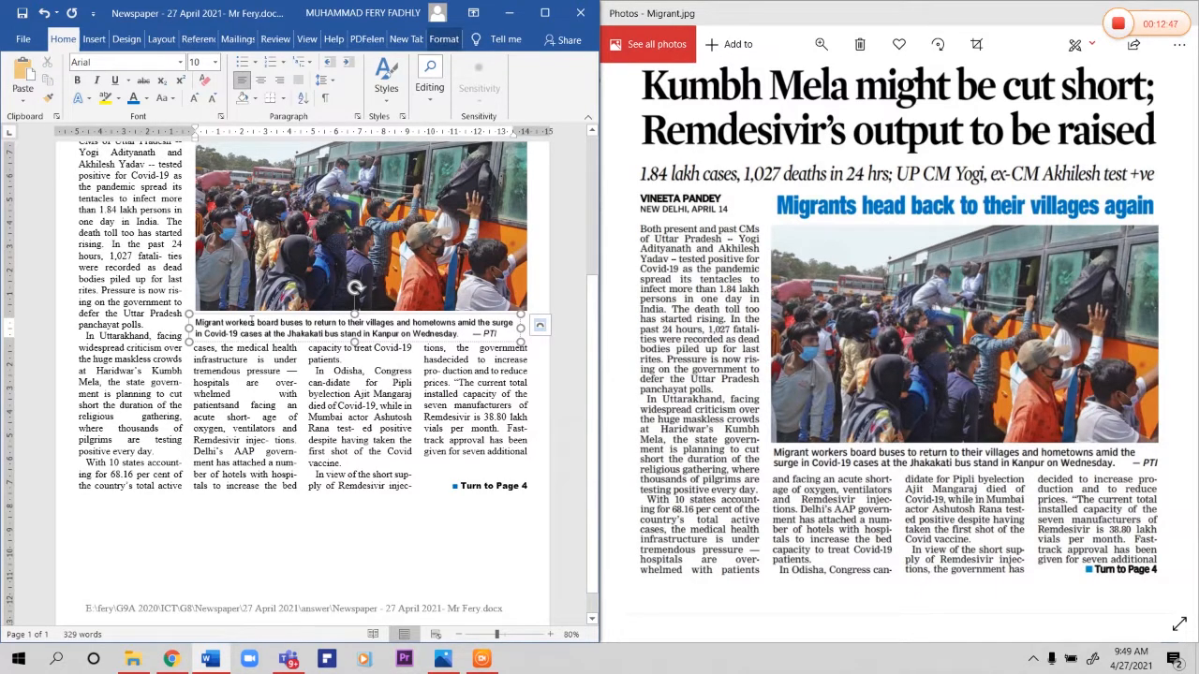
{"action": "left_click_drag", "start_coordinate": [280, 323], "coordinate": [225, 323]}
{"action": "scroll", "coordinate": [264, 433], "scroll_direction": "up", "scroll_amount": 3}
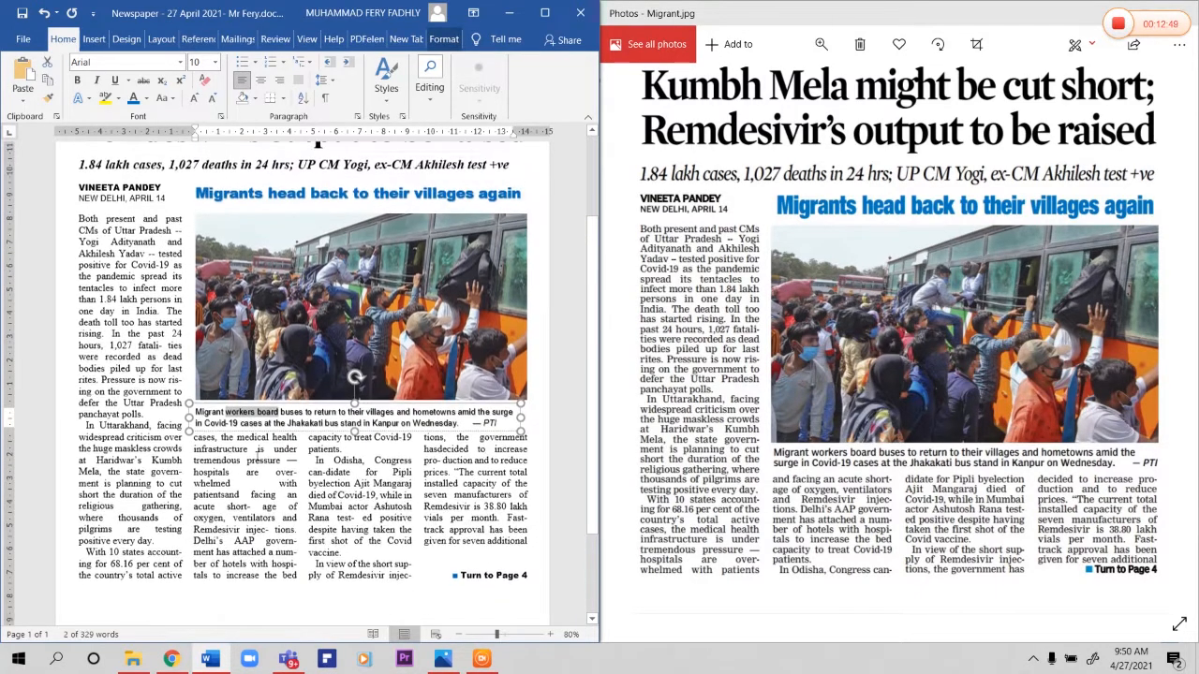
{"action": "left_click", "coordinate": [263, 433]}
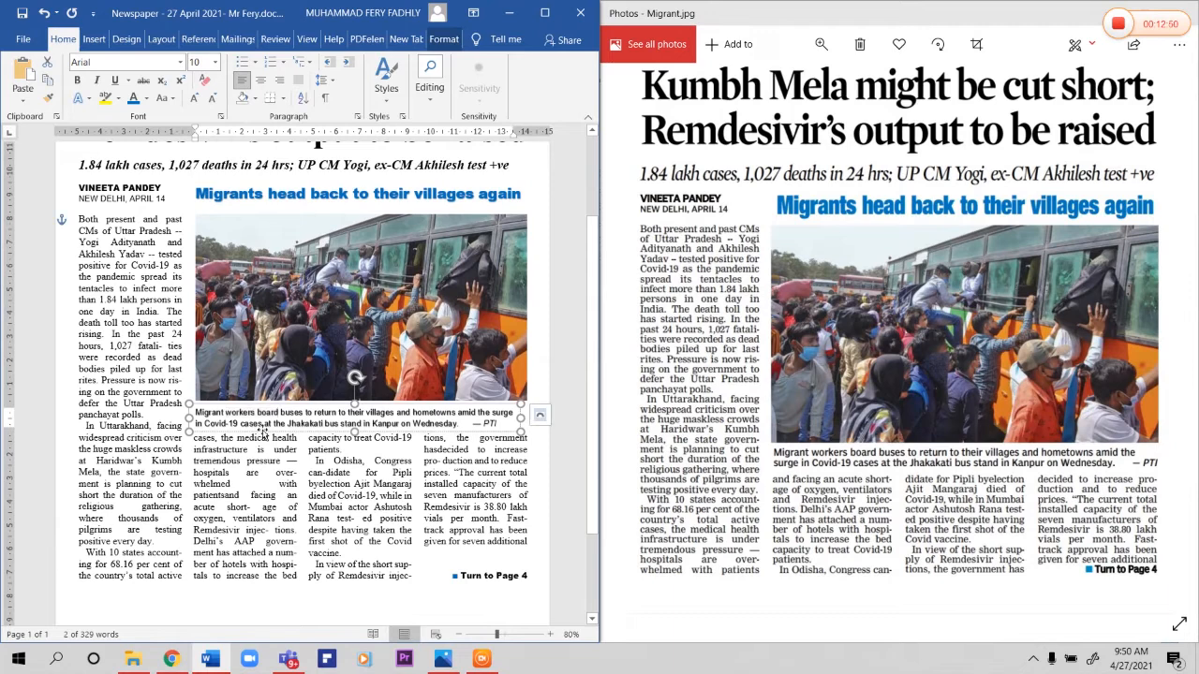
{"action": "left_click", "coordinate": [248, 197]}
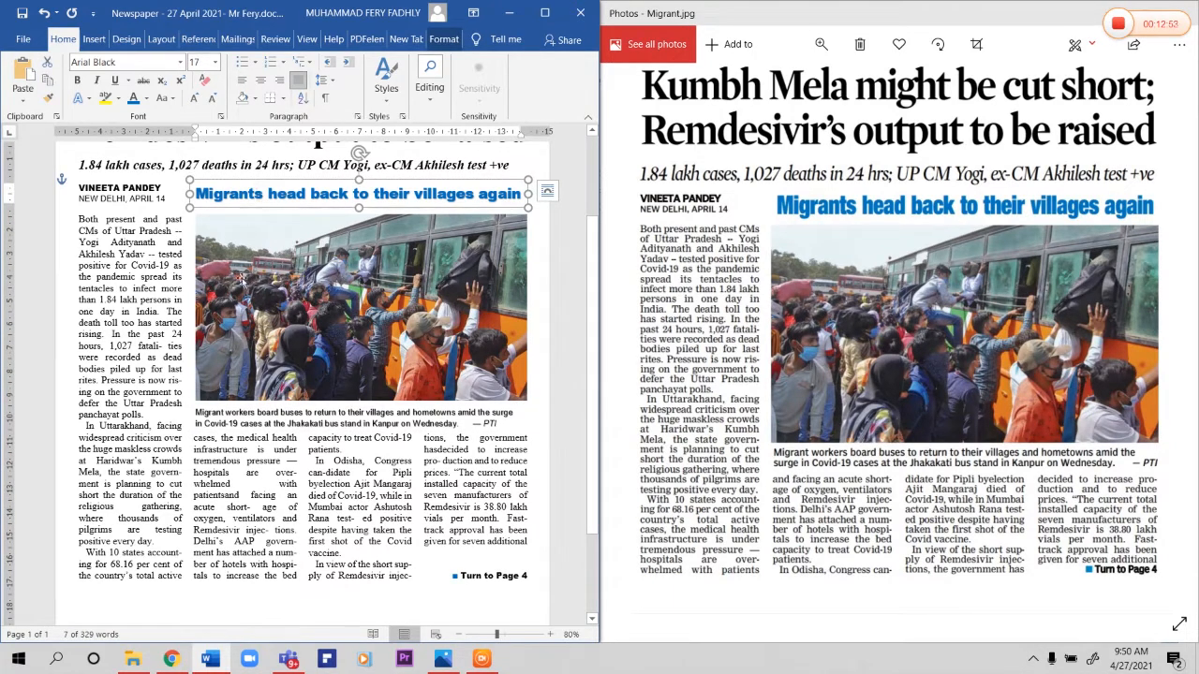
{"action": "left_click", "coordinate": [232, 420]}
{"action": "scroll", "coordinate": [225, 433], "scroll_direction": "up", "scroll_amount": 3}
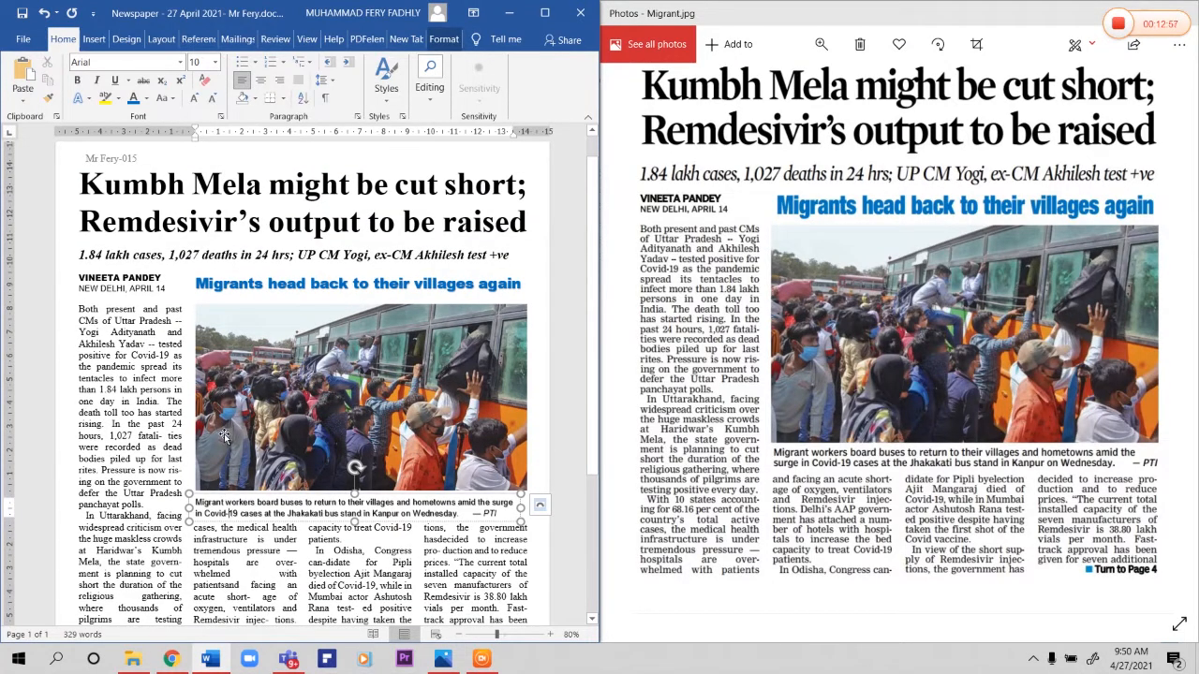
{"action": "left_click", "coordinate": [330, 500]}
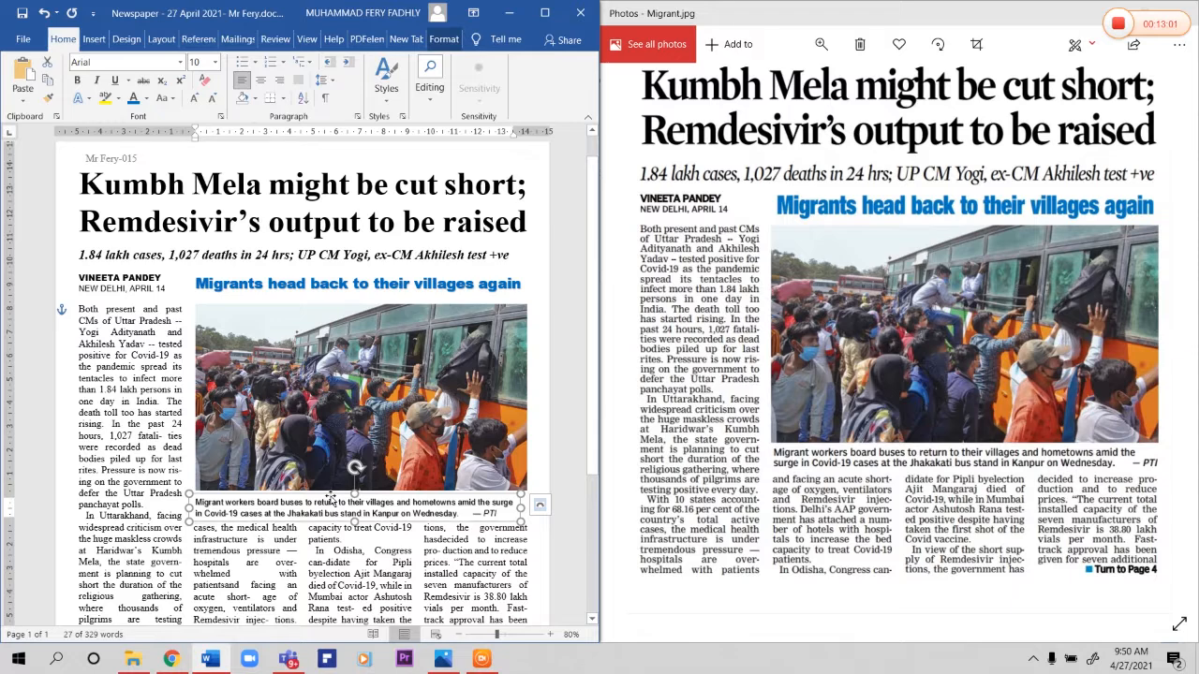
{"action": "scroll", "coordinate": [330, 500], "scroll_direction": "down", "scroll_amount": 6}
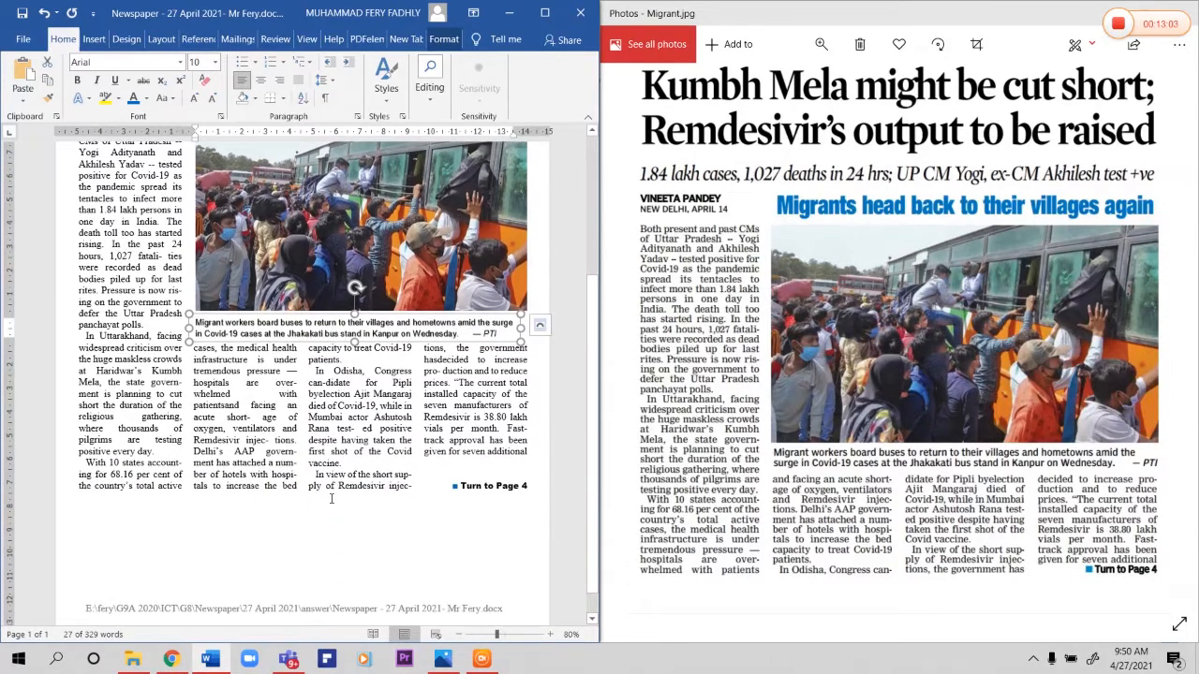
{"action": "scroll", "coordinate": [318, 376], "scroll_direction": "up", "scroll_amount": 2}
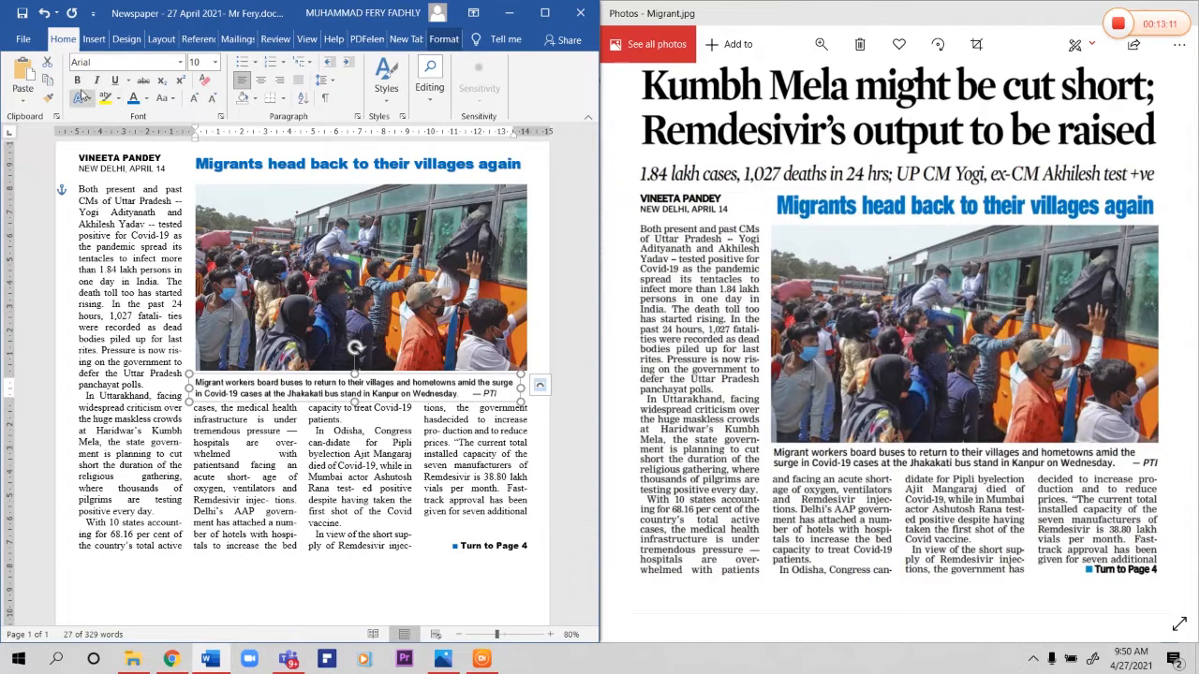
{"action": "scroll", "coordinate": [296, 225], "scroll_direction": "up", "scroll_amount": 2}
{"action": "left_click", "coordinate": [298, 225]}
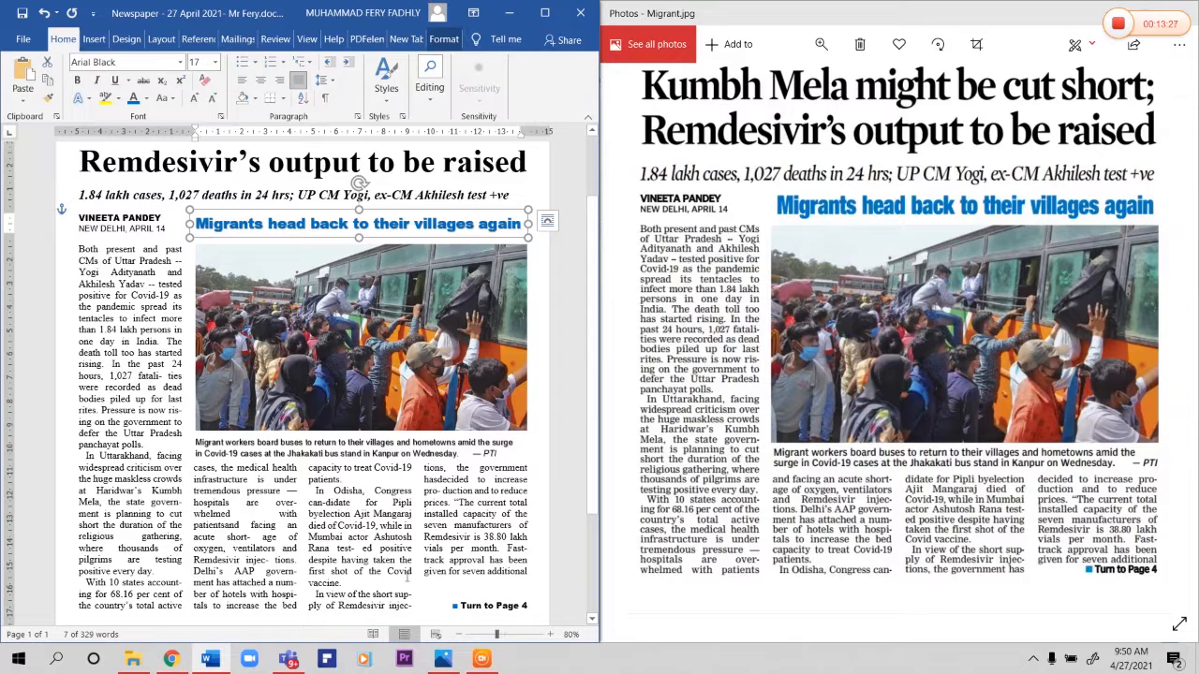
{"action": "left_click", "coordinate": [136, 595]}
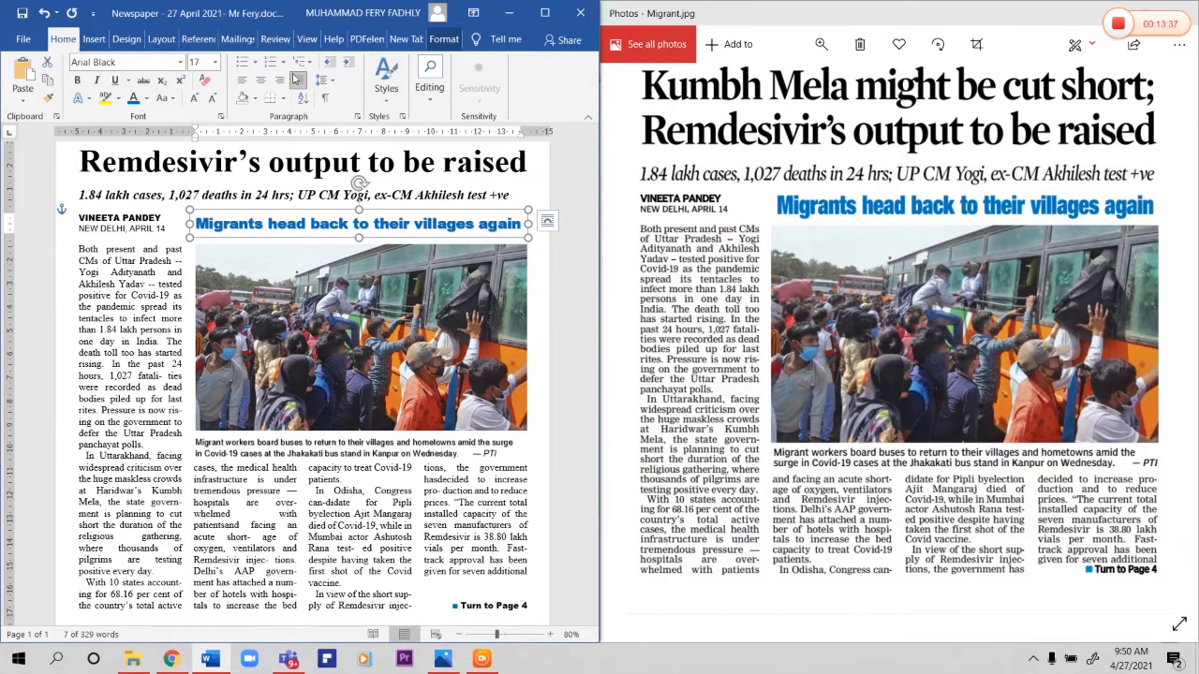
Step: Review the WordArt styles available for the blue heading, close the gallery without inserting one, and deselect the heading
{"action": "left_click", "coordinate": [93, 42]}
{"action": "left_click", "coordinate": [481, 89]}
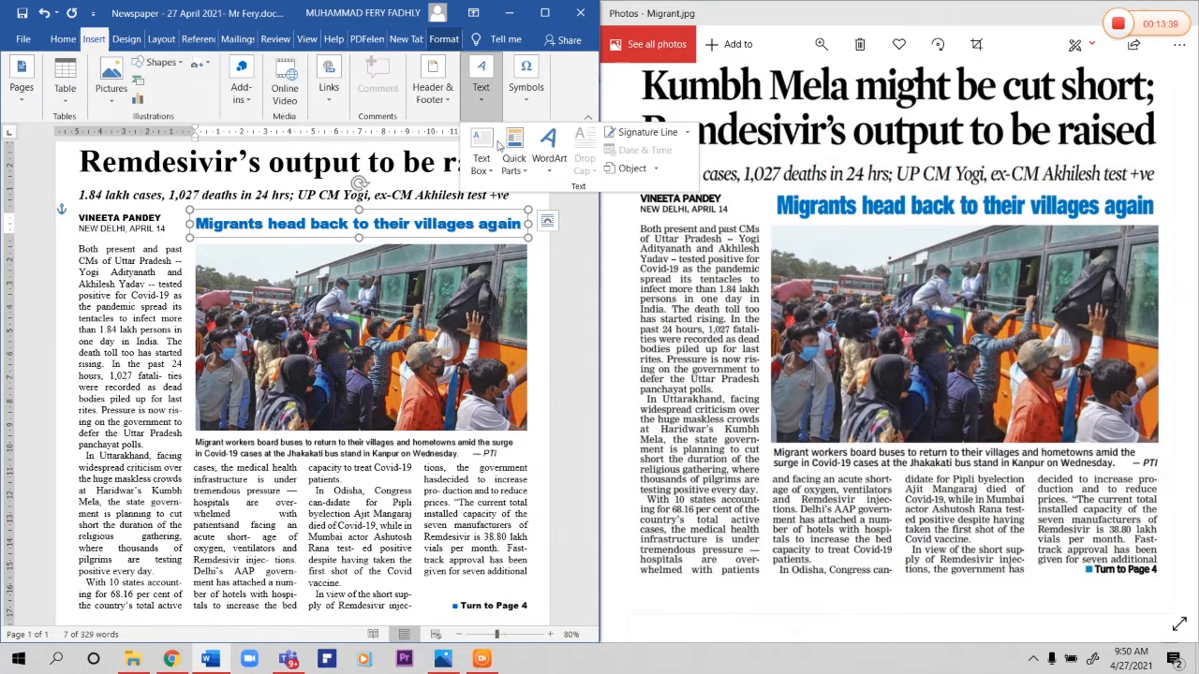
{"action": "left_click", "coordinate": [553, 160]}
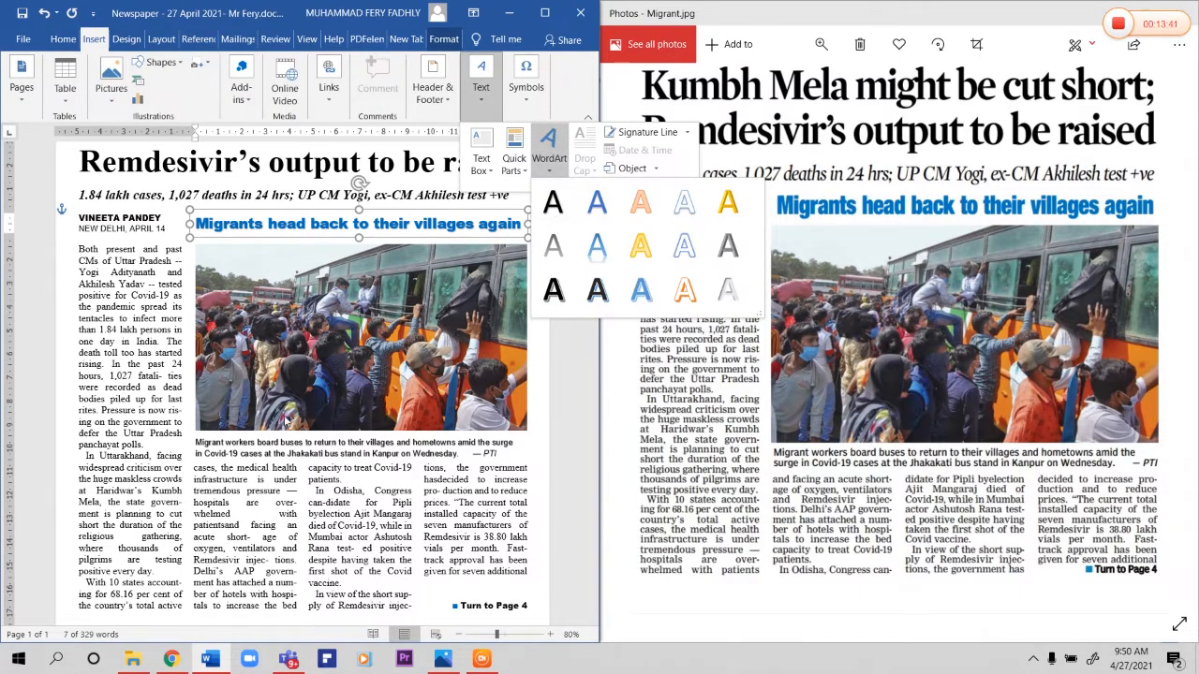
{"action": "left_click", "coordinate": [284, 418]}
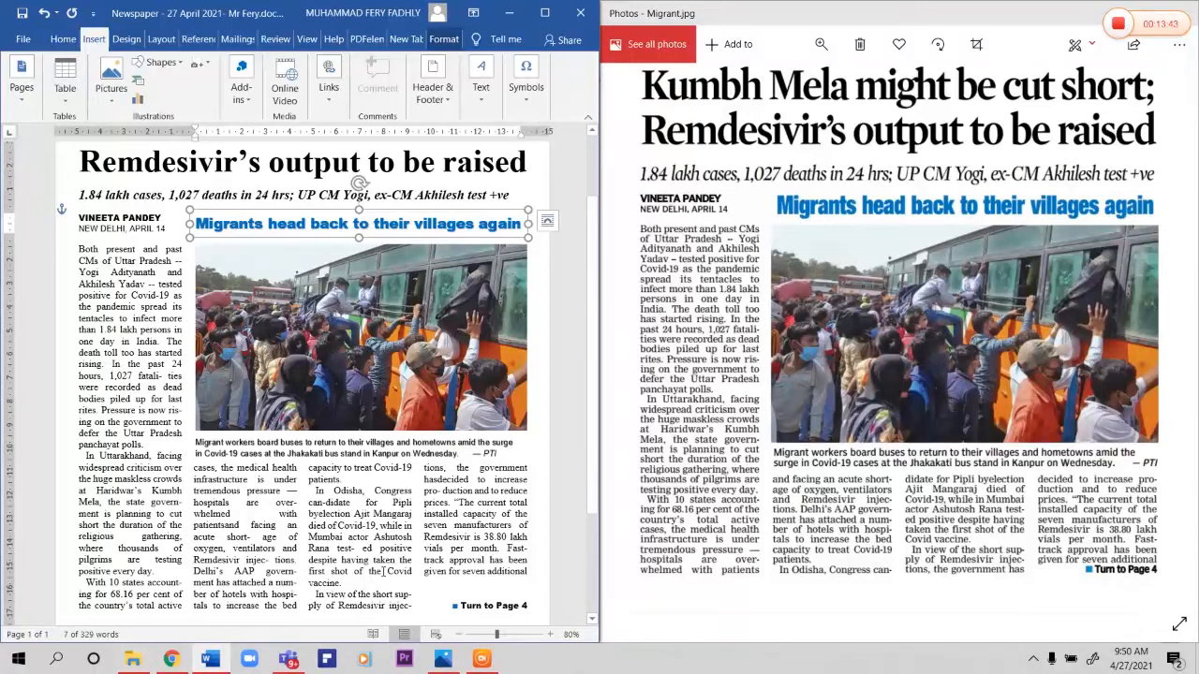
{"action": "left_click", "coordinate": [436, 559]}
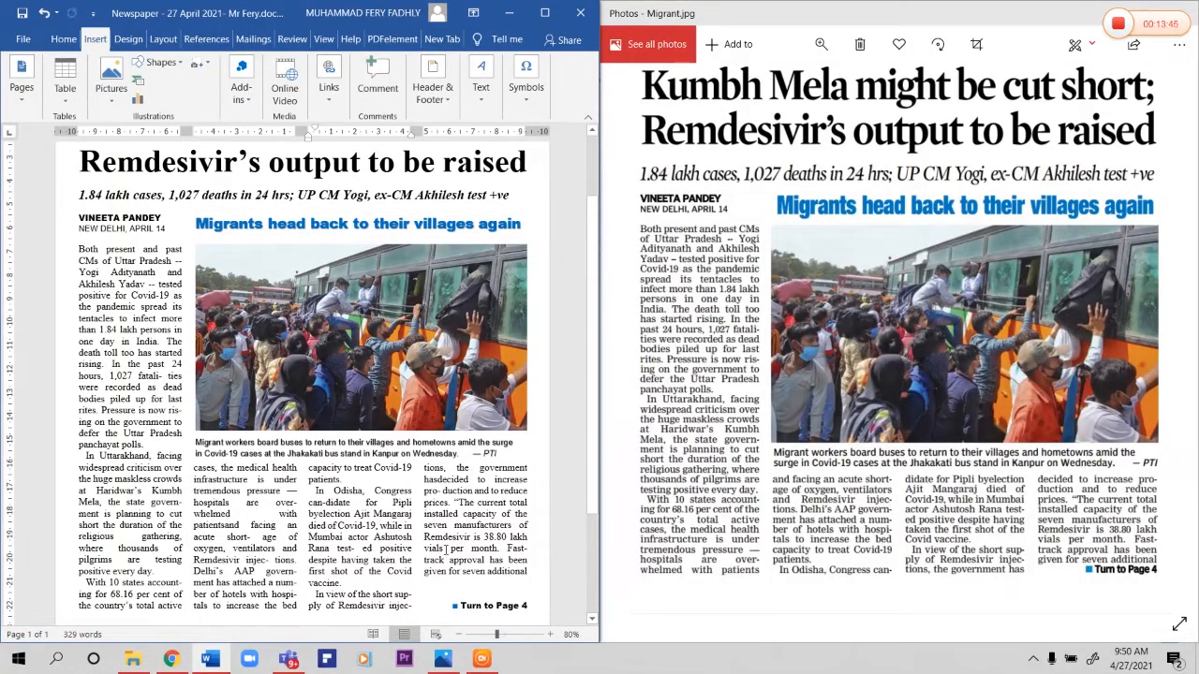
Step: Open the renamed Evidence document from the answer folder in File Explorer and enter the teacher's name and number in its header
{"action": "left_click", "coordinate": [133, 658]}
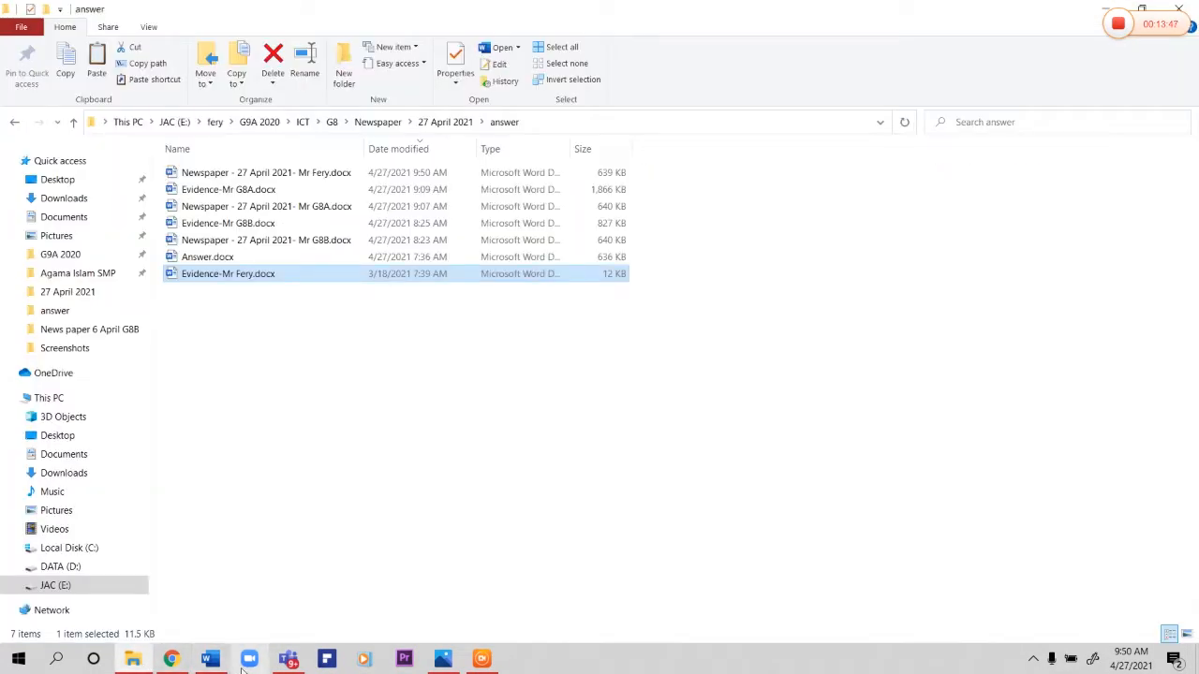
{"action": "double_click", "coordinate": [260, 277]}
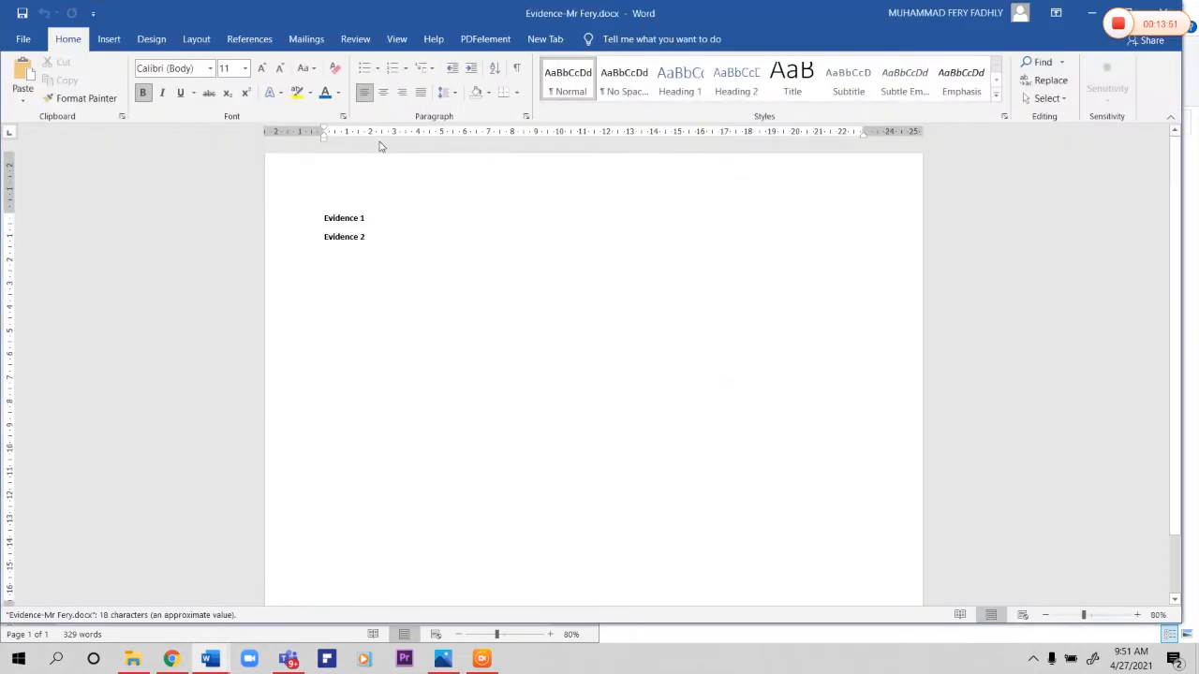
{"action": "double_click", "coordinate": [384, 188]}
{"action": "type", "text": "Mr Fery-015"}
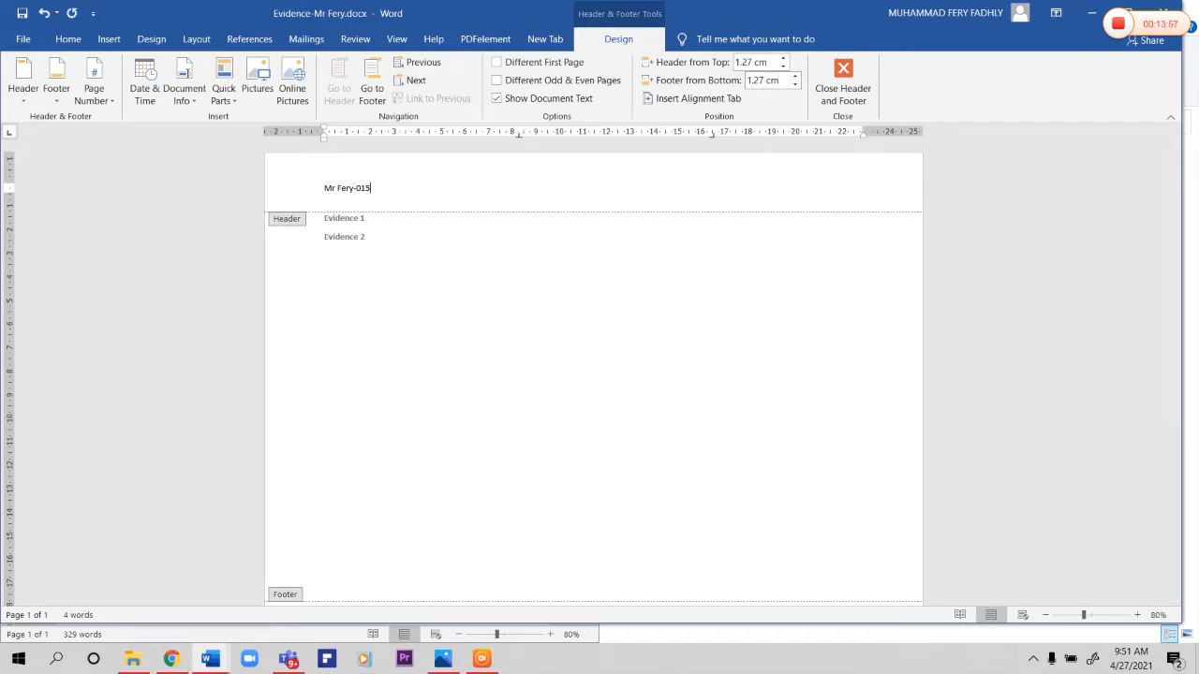
Step: Insert the file path in the Evidence document's footer and return to the document body
{"action": "scroll", "coordinate": [421, 597], "scroll_direction": "down", "scroll_amount": 2}
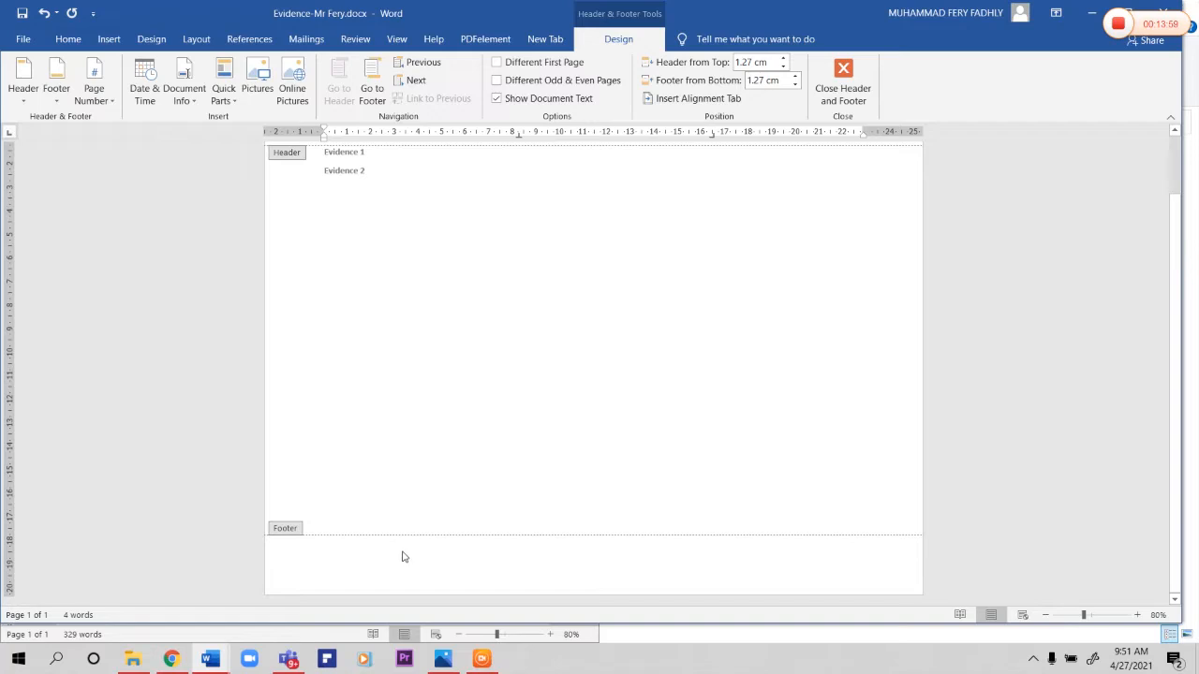
{"action": "left_click", "coordinate": [367, 553]}
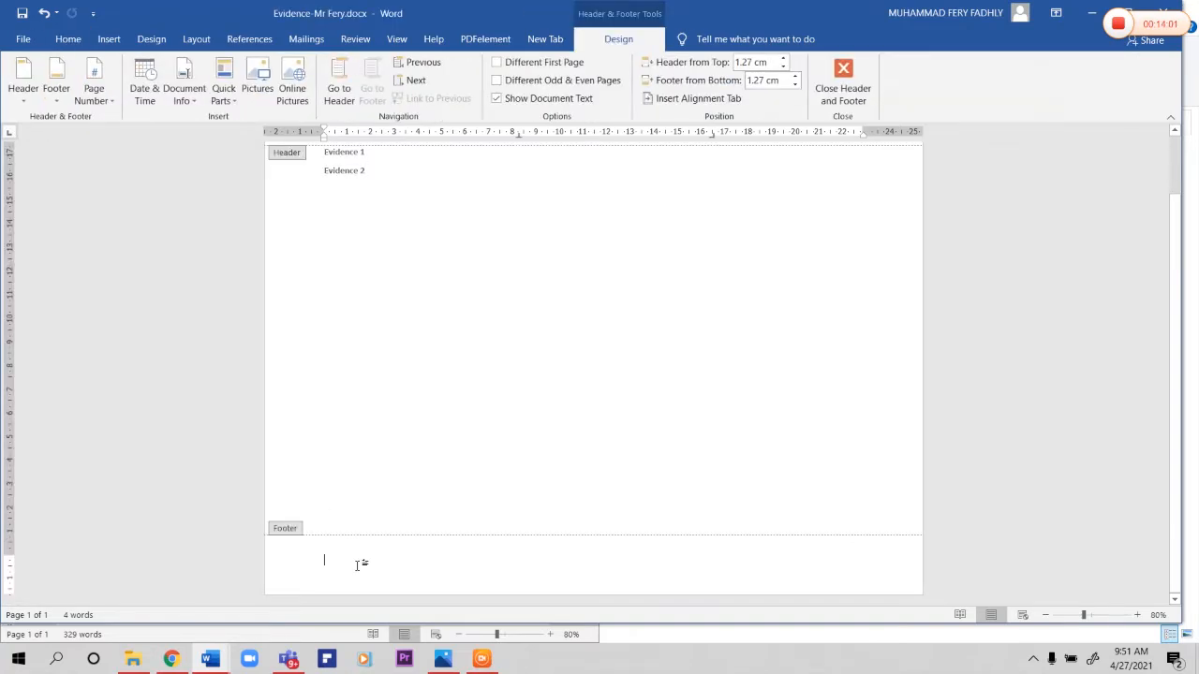
{"action": "left_click", "coordinate": [192, 100]}
{"action": "left_click", "coordinate": [197, 156]}
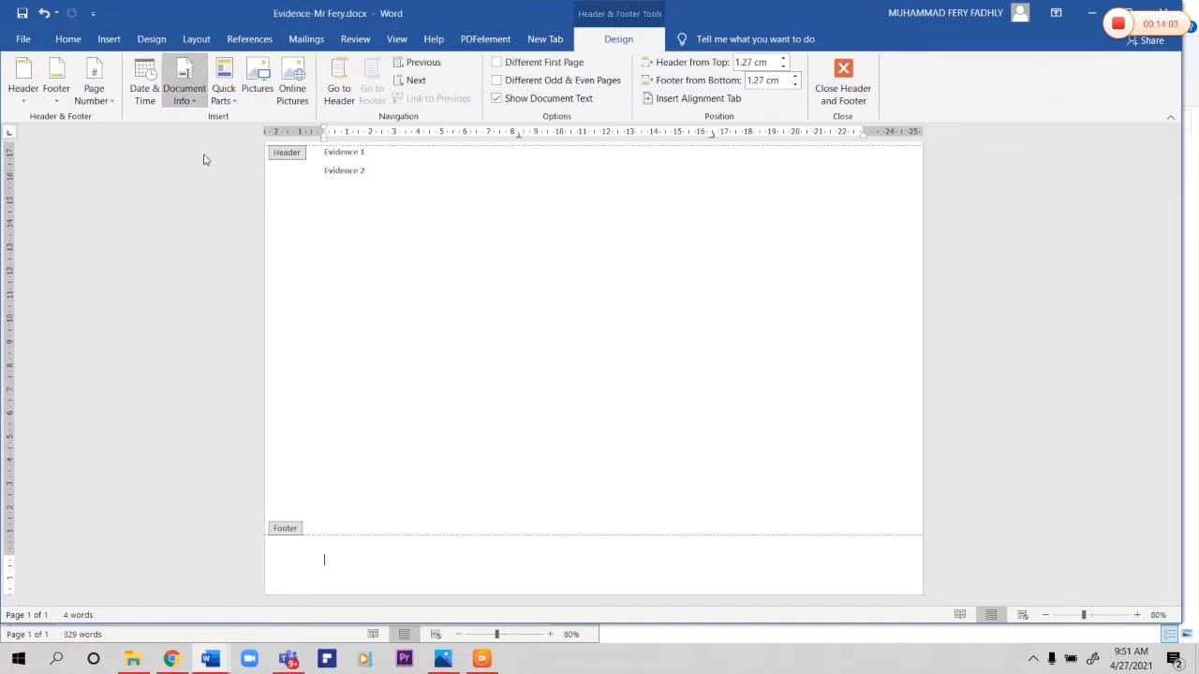
{"action": "double_click", "coordinate": [436, 412]}
{"action": "scroll", "coordinate": [426, 384], "scroll_direction": "up", "scroll_amount": 2}
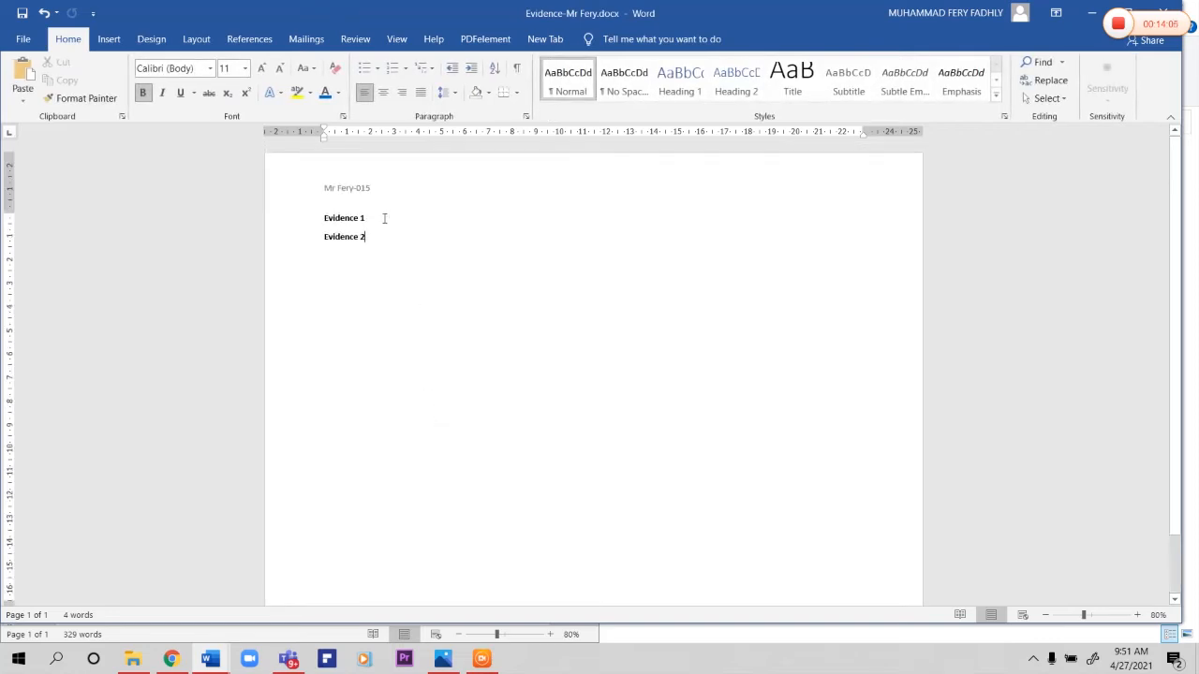
Step: Paste a screenshot of the General properties of the teacher's 27 April 2021 Newspaper file on a new line under Evidence 1
{"action": "key", "text": "Return"}
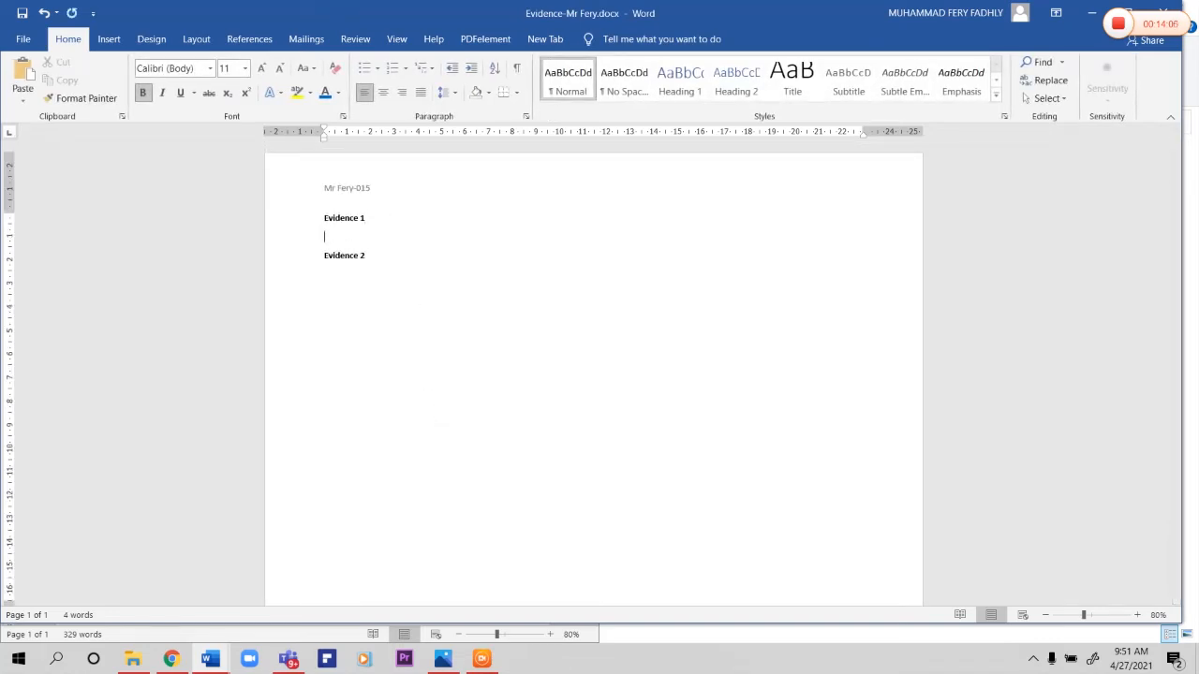
{"action": "left_click", "coordinate": [133, 659]}
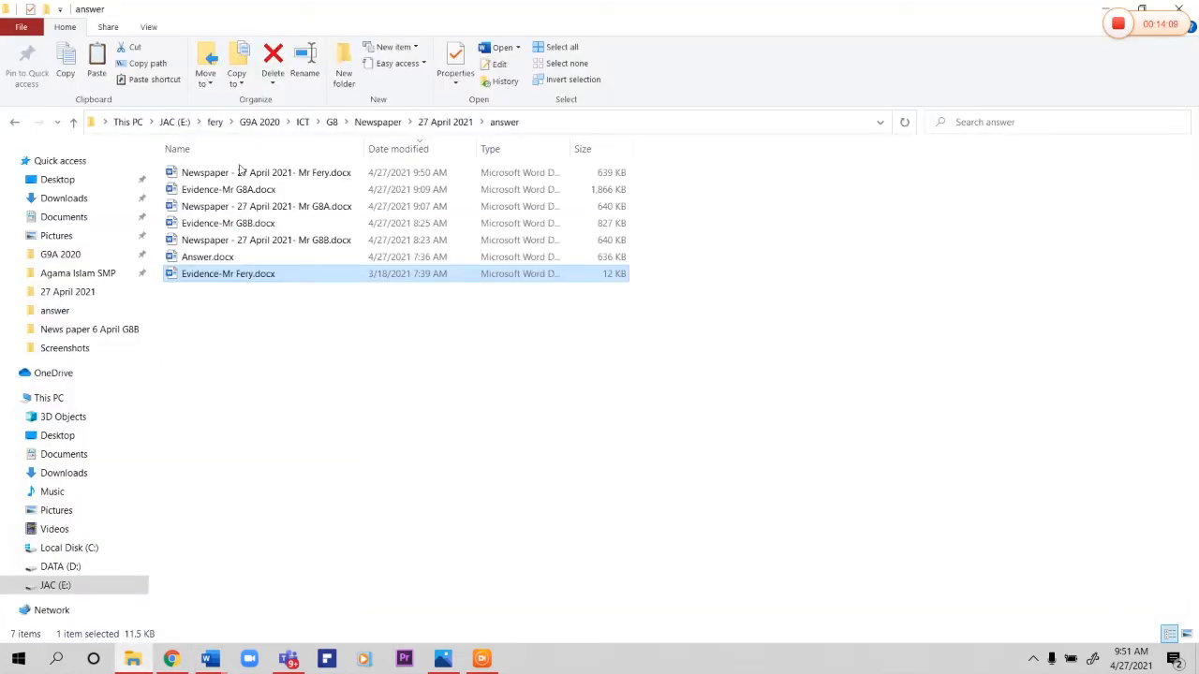
{"action": "right_click", "coordinate": [326, 177]}
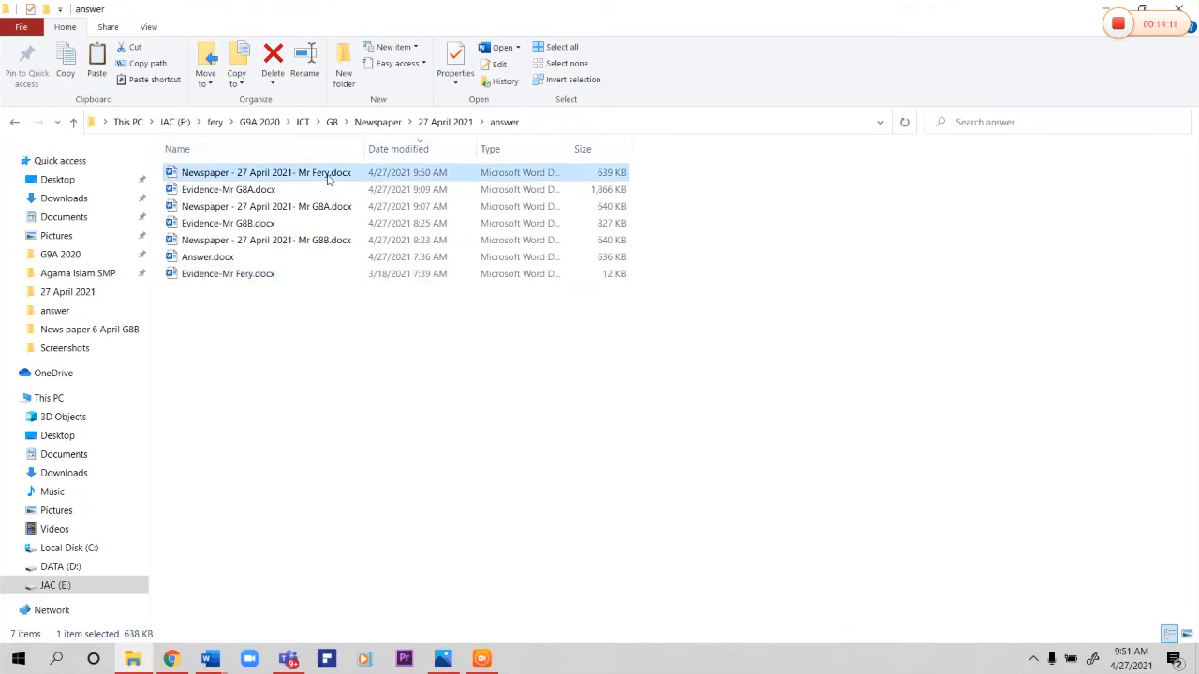
{"action": "left_click", "coordinate": [374, 606]}
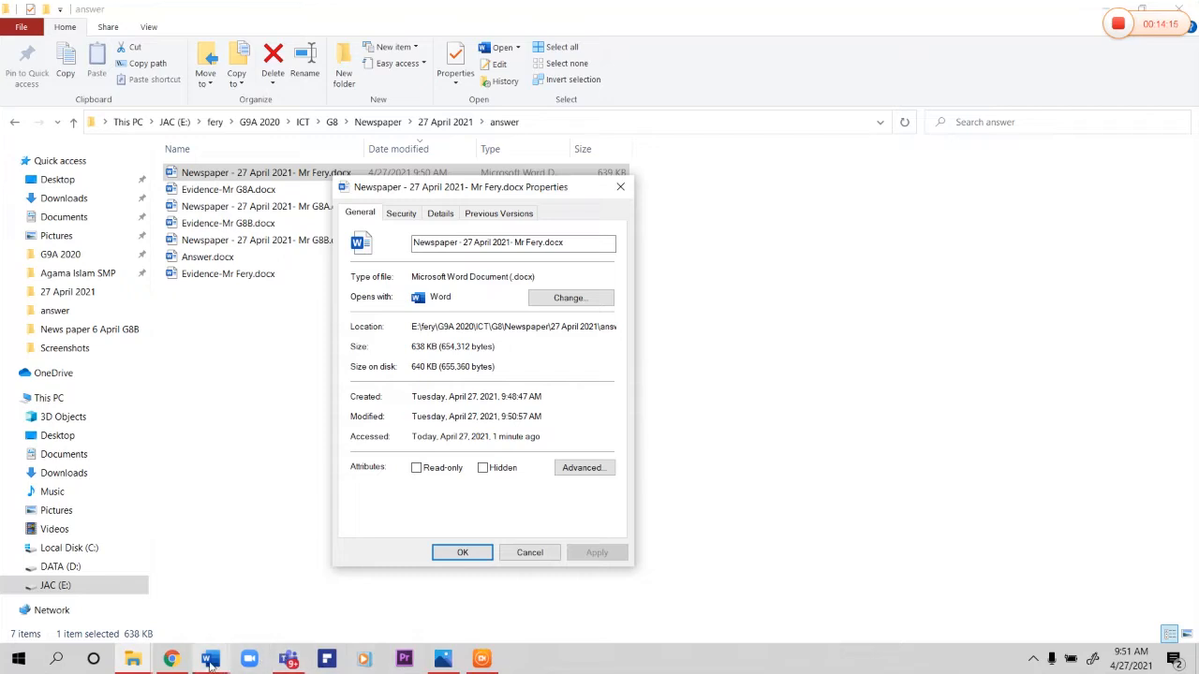
{"action": "mouse_move", "coordinate": [210, 658]}
{"action": "left_click", "coordinate": [249, 586]}
{"action": "key", "text": "ctrl+v"}
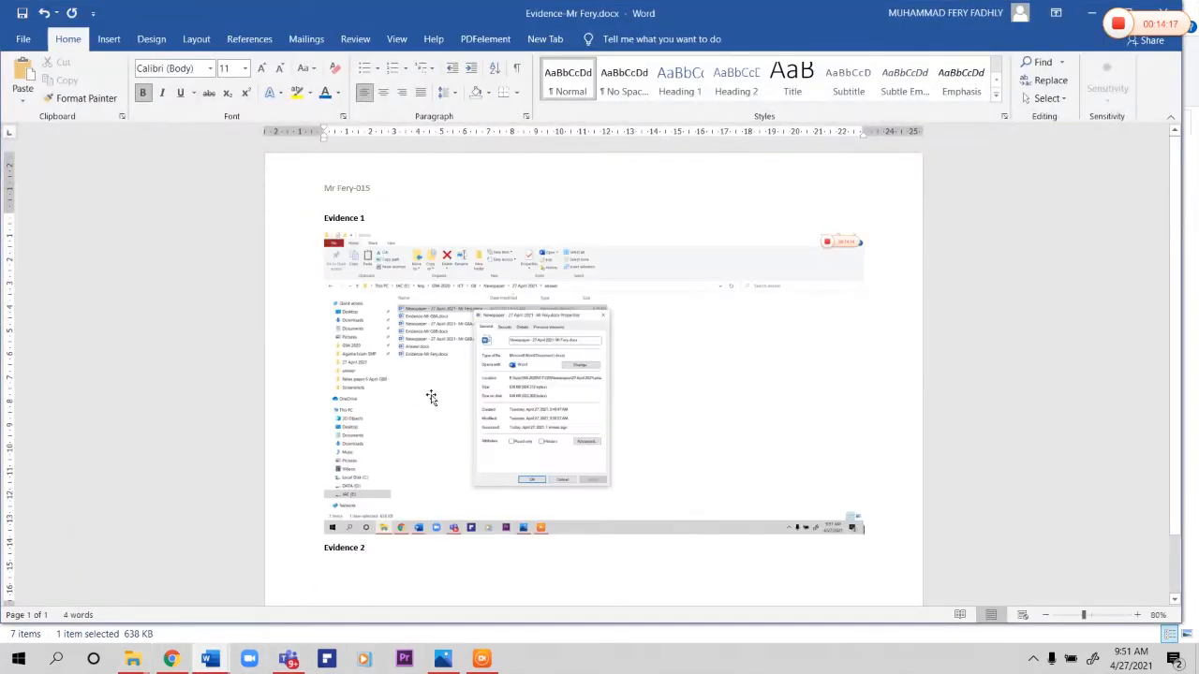
Step: Capture the Details properties of the teacher's Newspaper file and paste the screenshot below the first one in the Evidence document
{"action": "left_click", "coordinate": [1091, 14]}
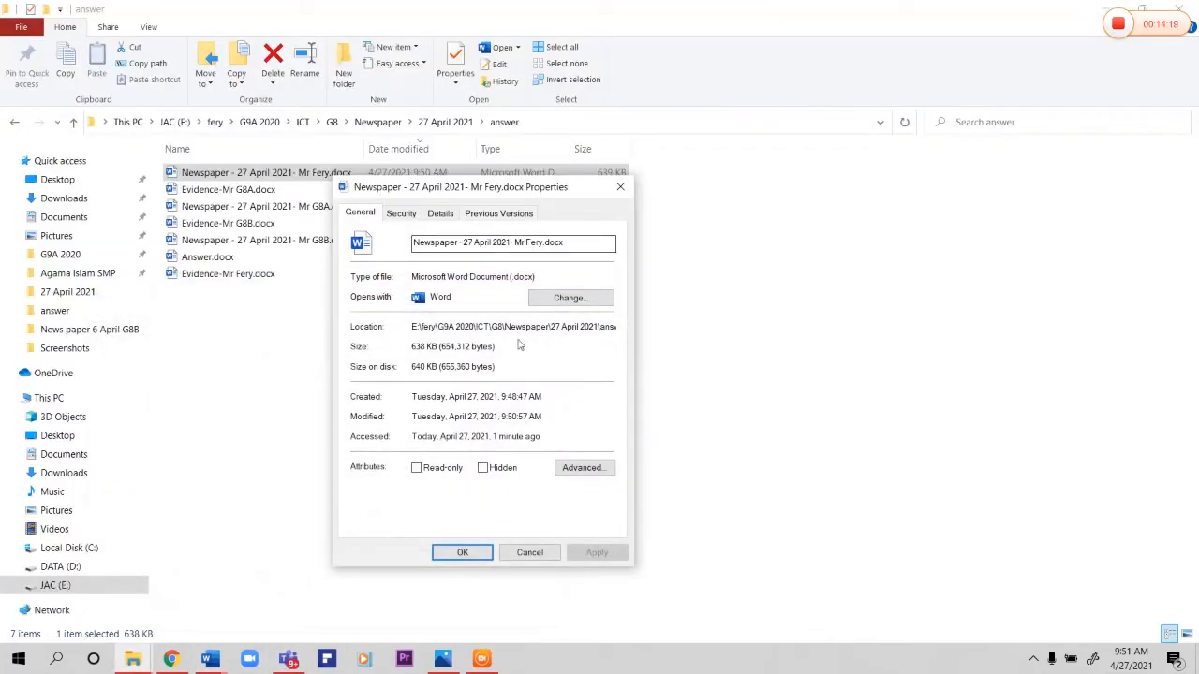
{"action": "left_click", "coordinate": [437, 219]}
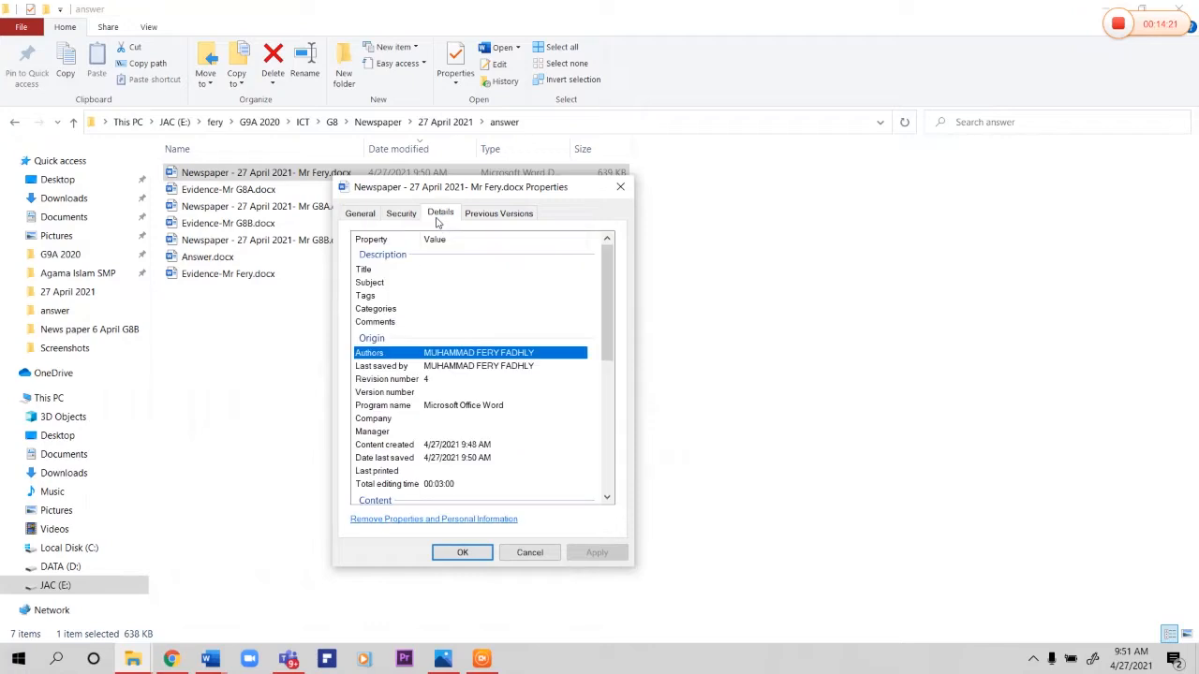
{"action": "key", "text": "Escape"}
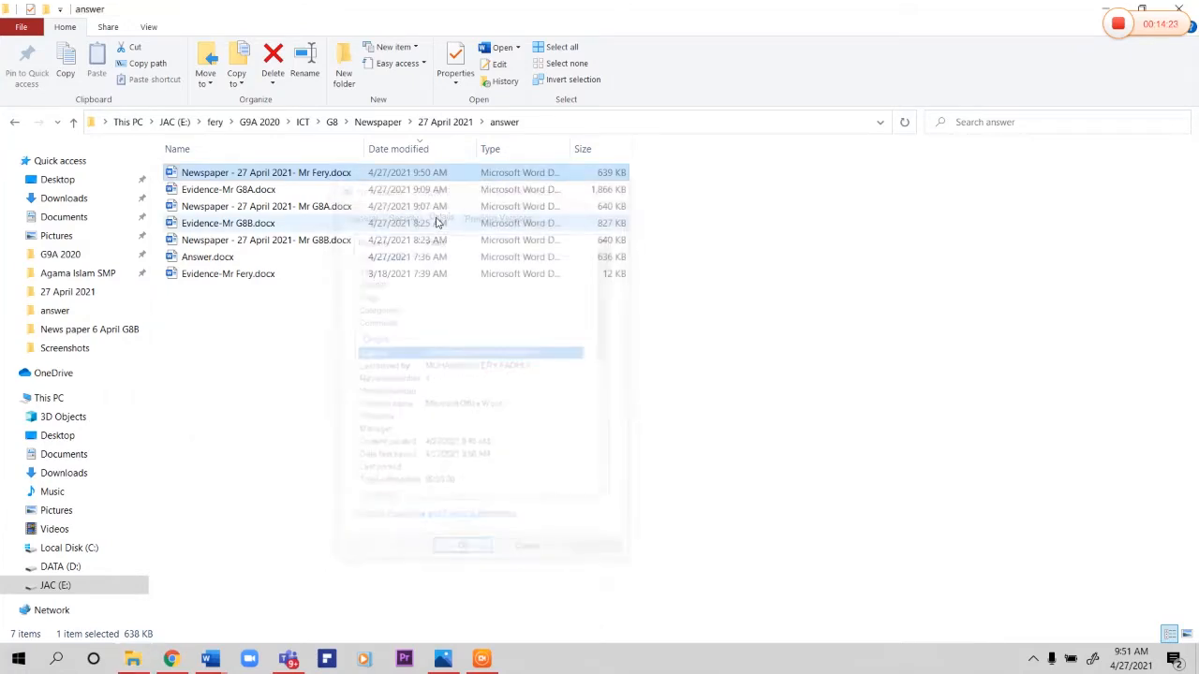
{"action": "left_click", "coordinate": [208, 660]}
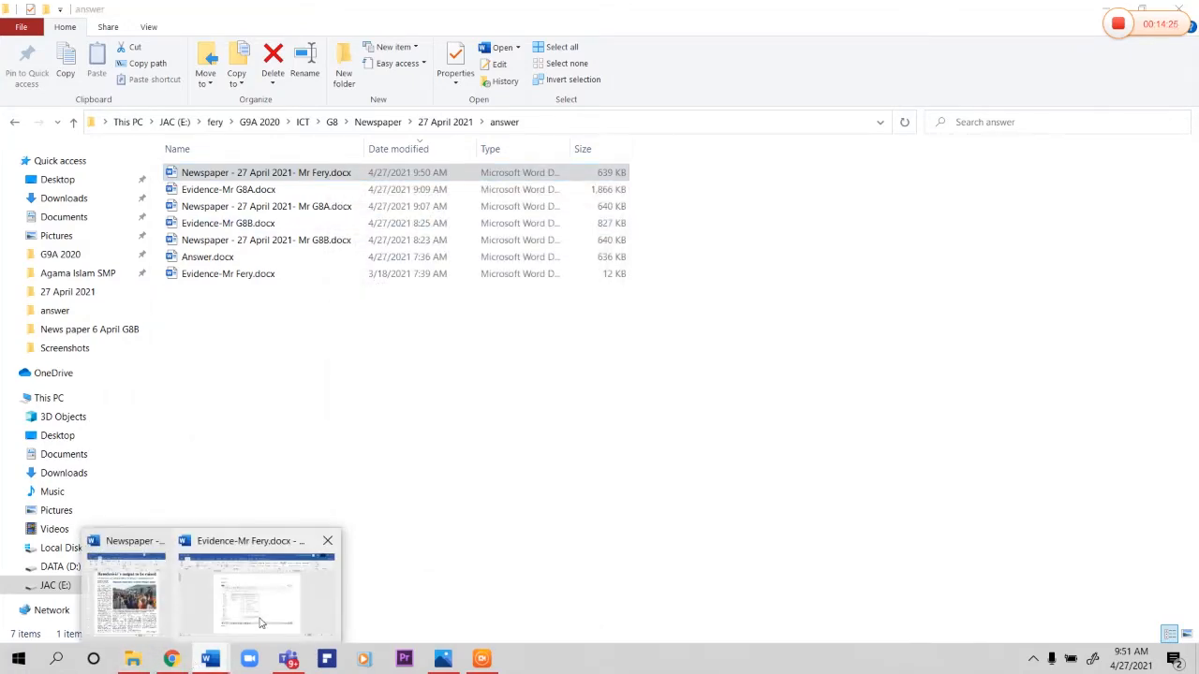
{"action": "left_click", "coordinate": [276, 591]}
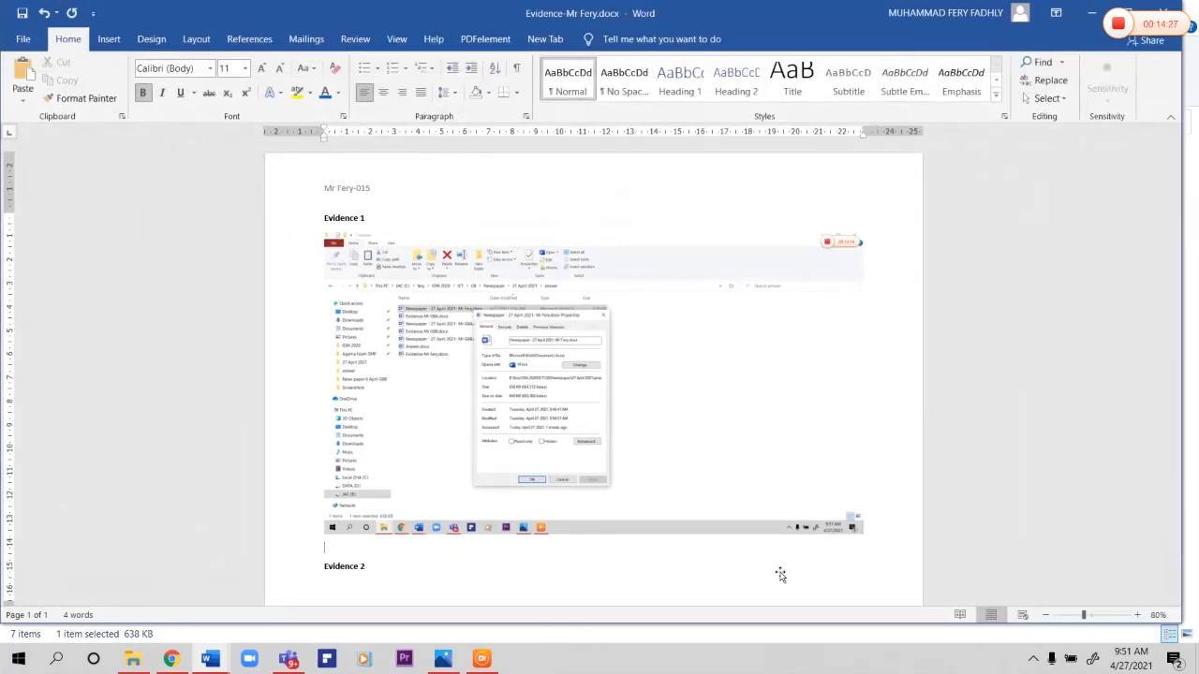
{"action": "key", "text": "ctrl+v"}
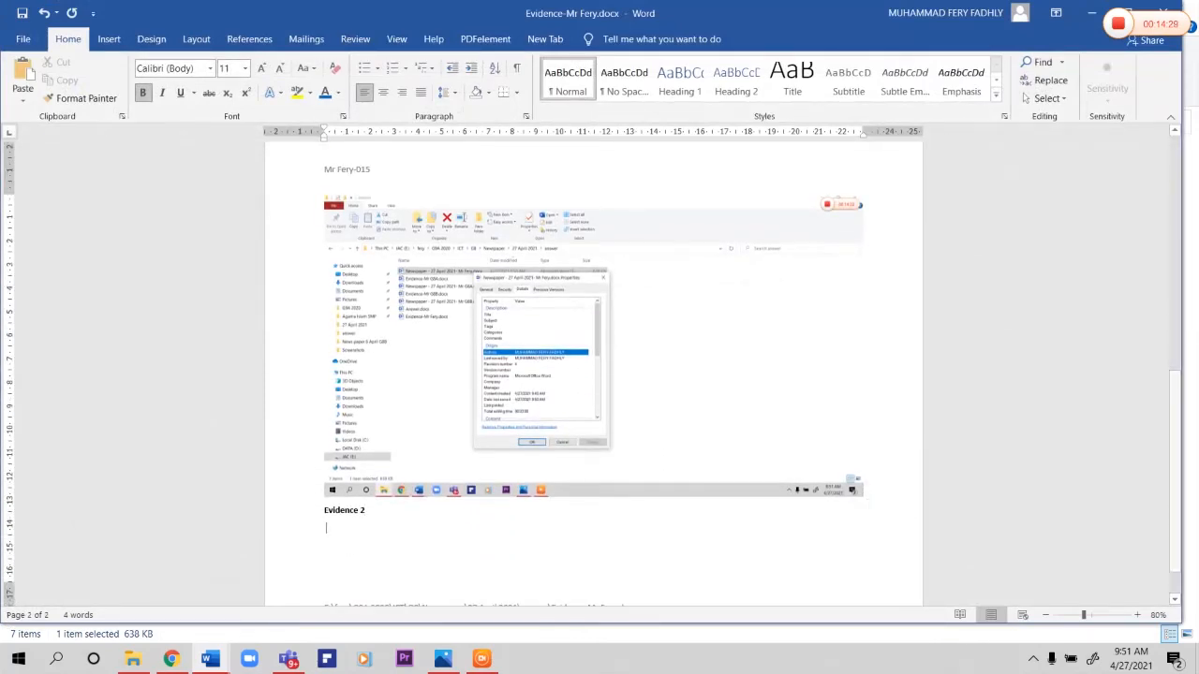
Step: Capture the General properties of the teacher's Evidence file in File Explorer and paste the screenshot under Evidence 2 in Word
{"action": "key", "text": "alt+Tab"}
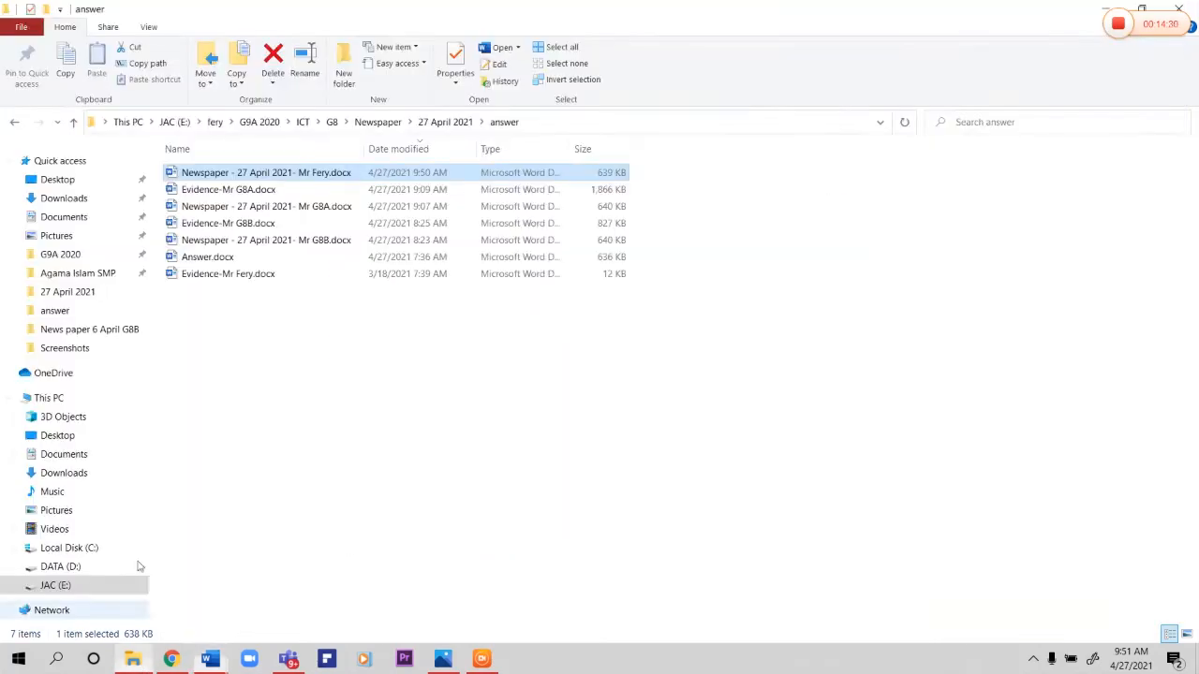
{"action": "right_click", "coordinate": [243, 275]}
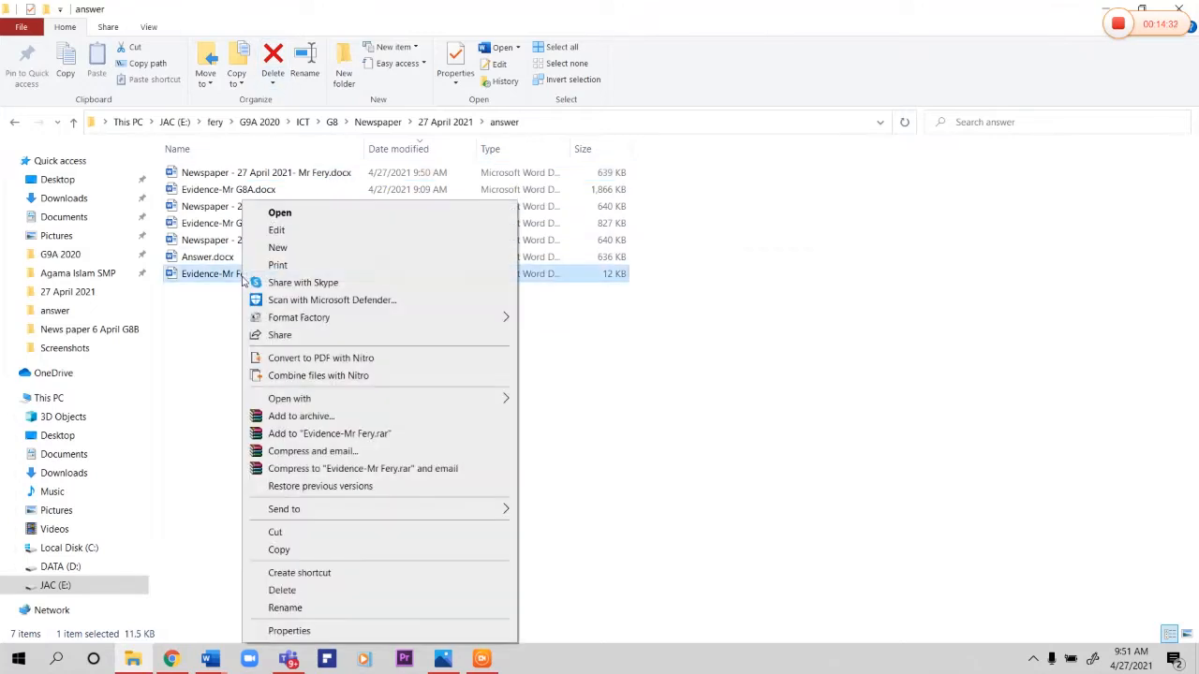
{"action": "left_click", "coordinate": [299, 631]}
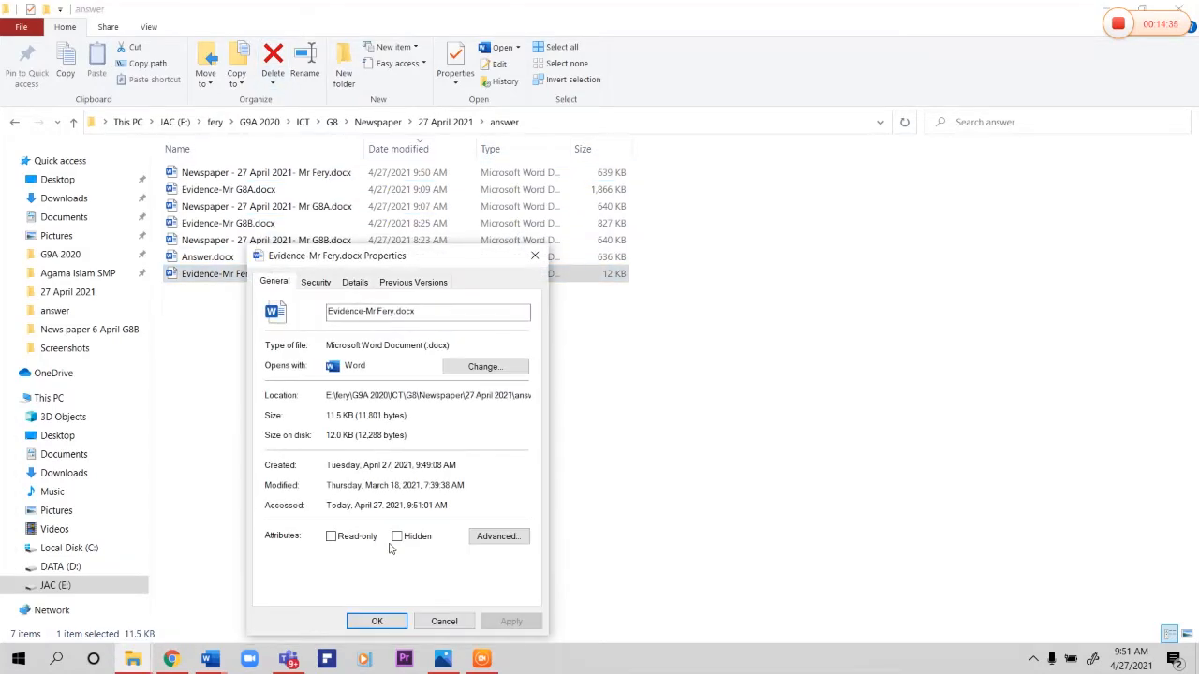
{"action": "key", "text": "Return"}
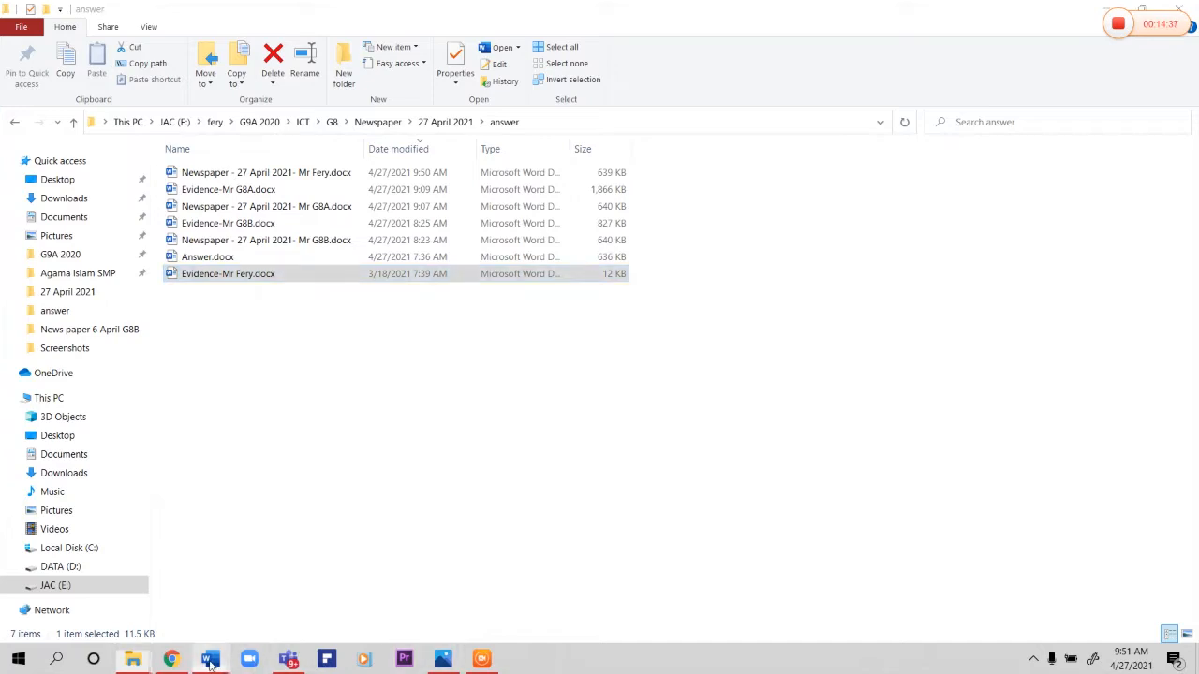
{"action": "mouse_move", "coordinate": [210, 661]}
{"action": "left_click", "coordinate": [302, 618]}
{"action": "key", "text": "ctrl+v"}
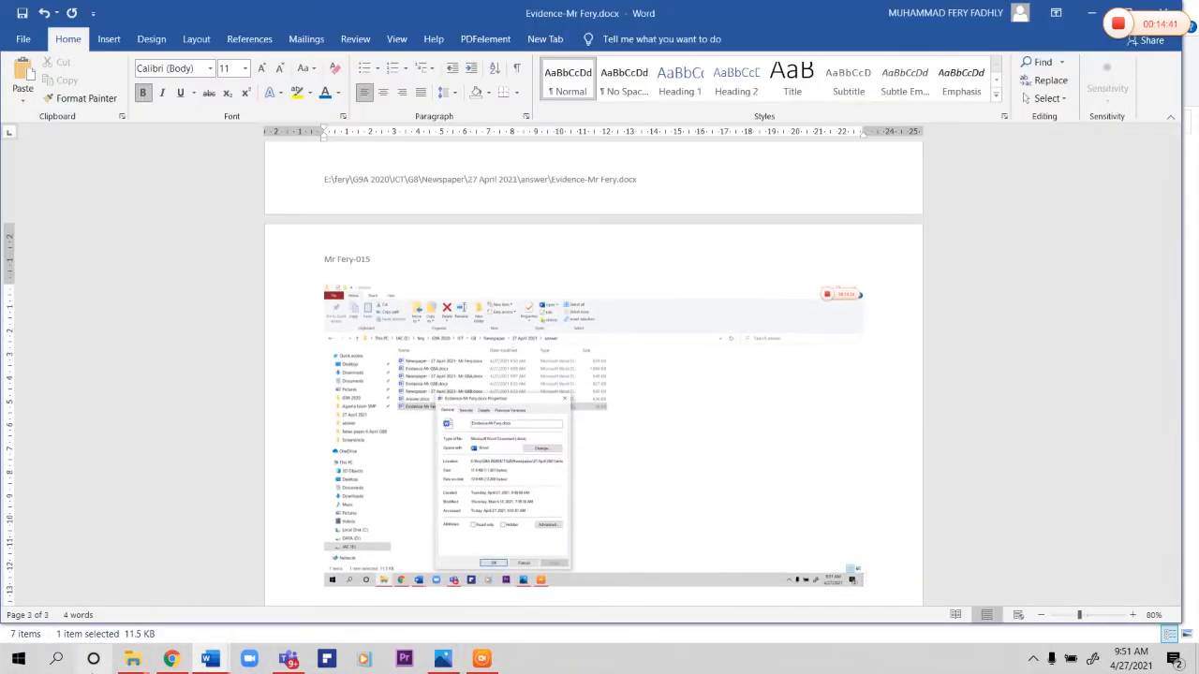
Step: Capture the Details properties of the teacher's Evidence file and paste the screenshot after the previous one under Evidence 2
{"action": "mouse_move", "coordinate": [133, 658]}
{"action": "left_click", "coordinate": [161, 620]}
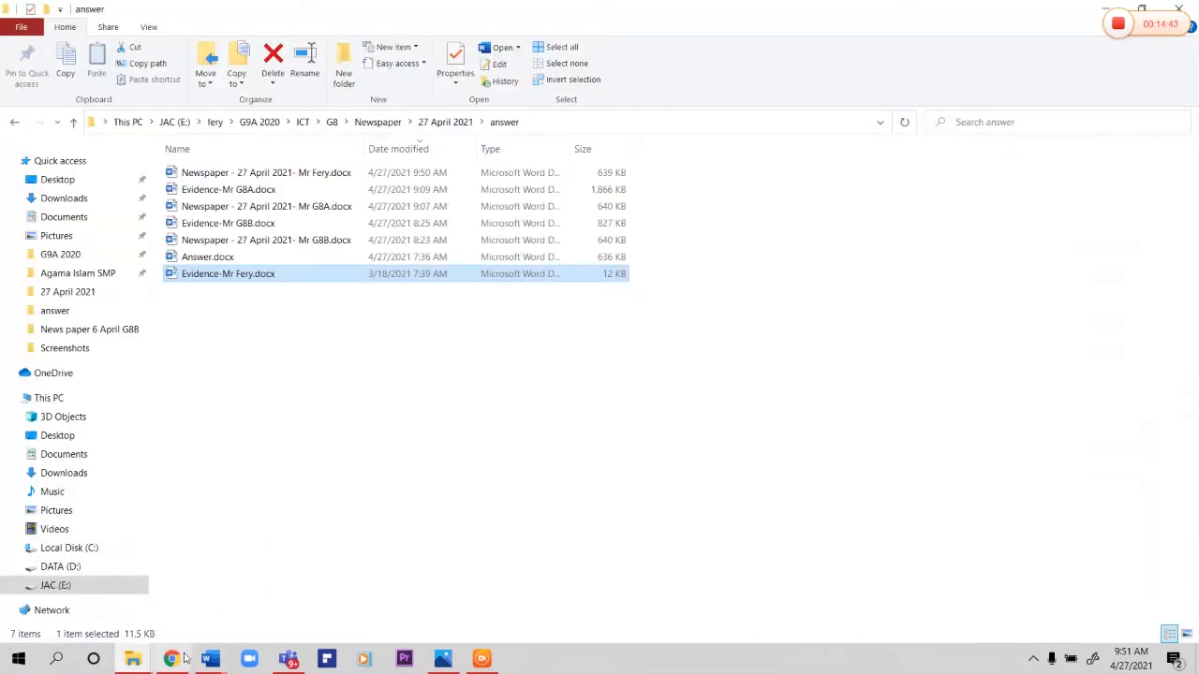
{"action": "left_click", "coordinate": [196, 625]}
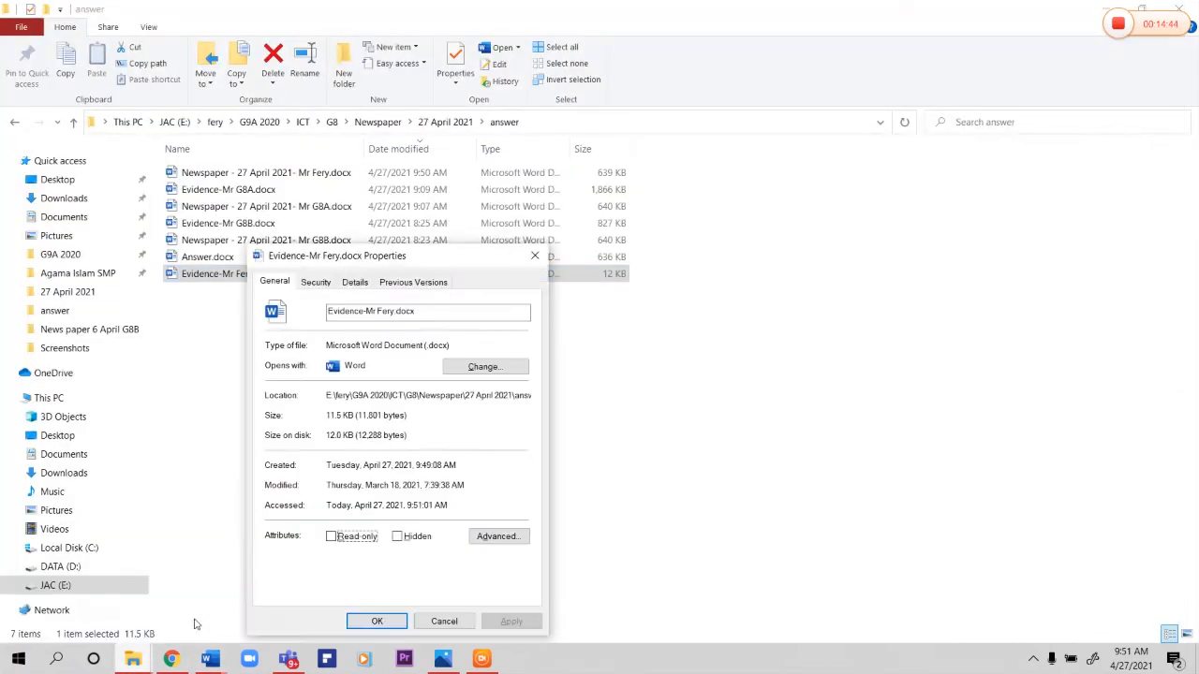
{"action": "left_click", "coordinate": [356, 282]}
{"action": "key", "text": "Escape"}
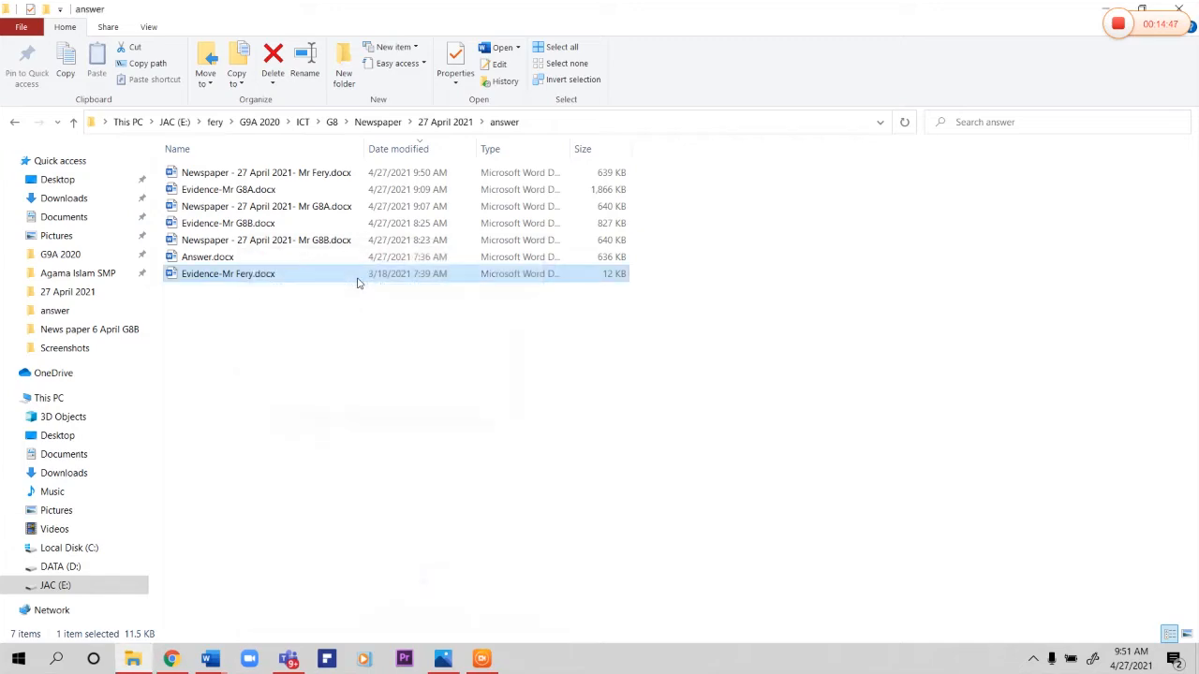
{"action": "left_click", "coordinate": [213, 656]}
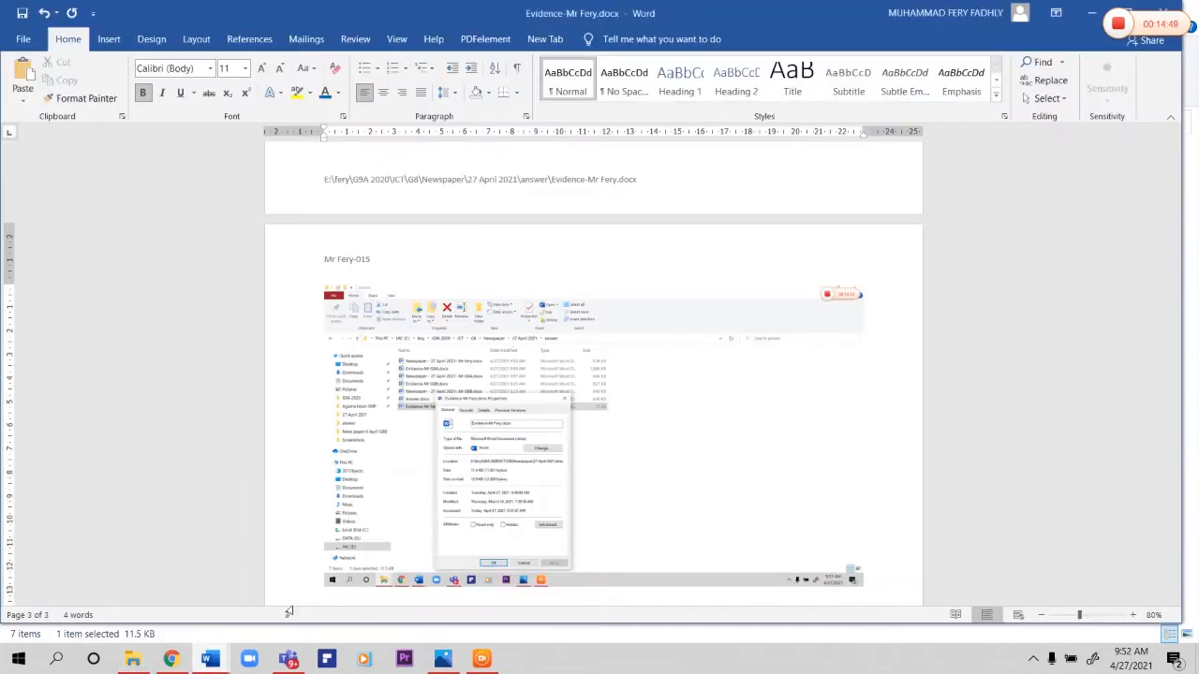
Step: Check the pages of the Evidence document together, save it and close it
{"action": "scroll", "coordinate": [433, 591], "scroll_direction": "down", "scroll_amount": 5, "text": "ctrl"}
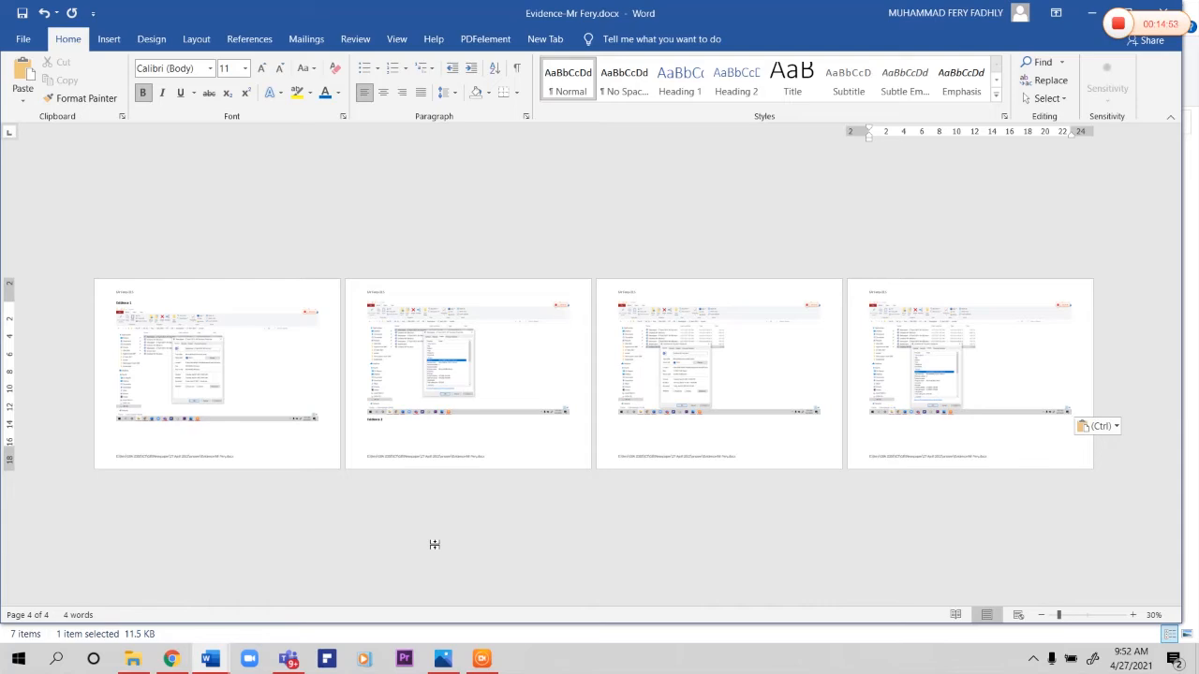
{"action": "scroll", "coordinate": [434, 544], "scroll_direction": "up", "scroll_amount": 1, "text": "ctrl"}
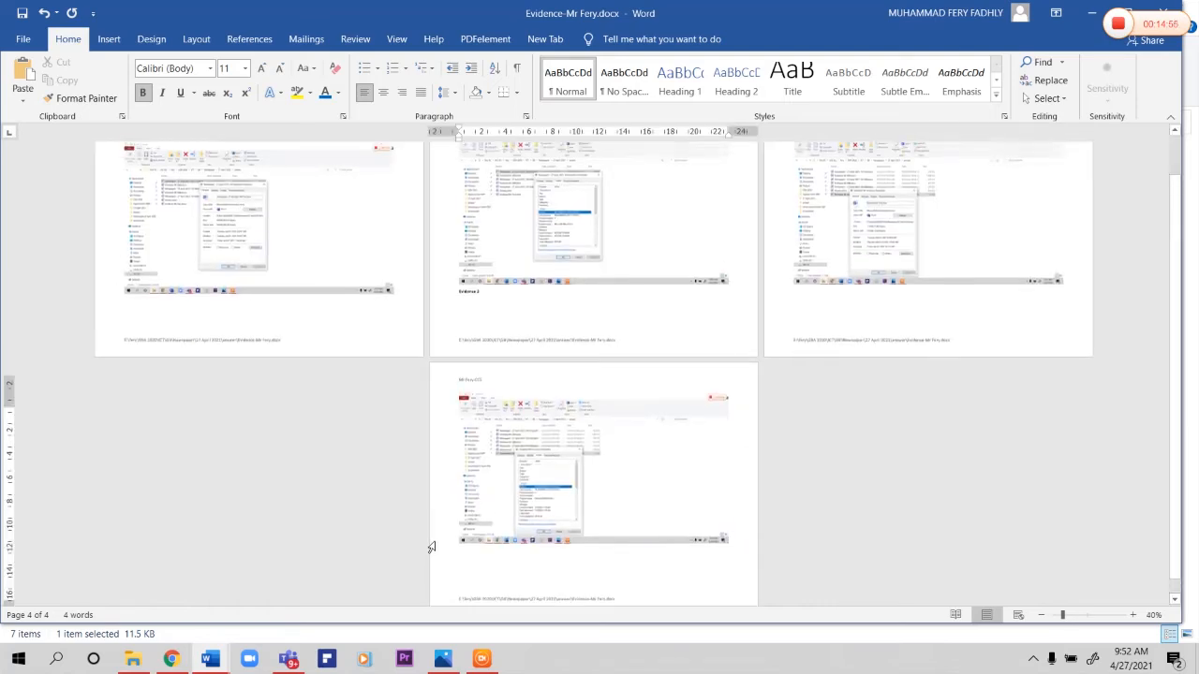
{"action": "key", "text": "ctrl+s"}
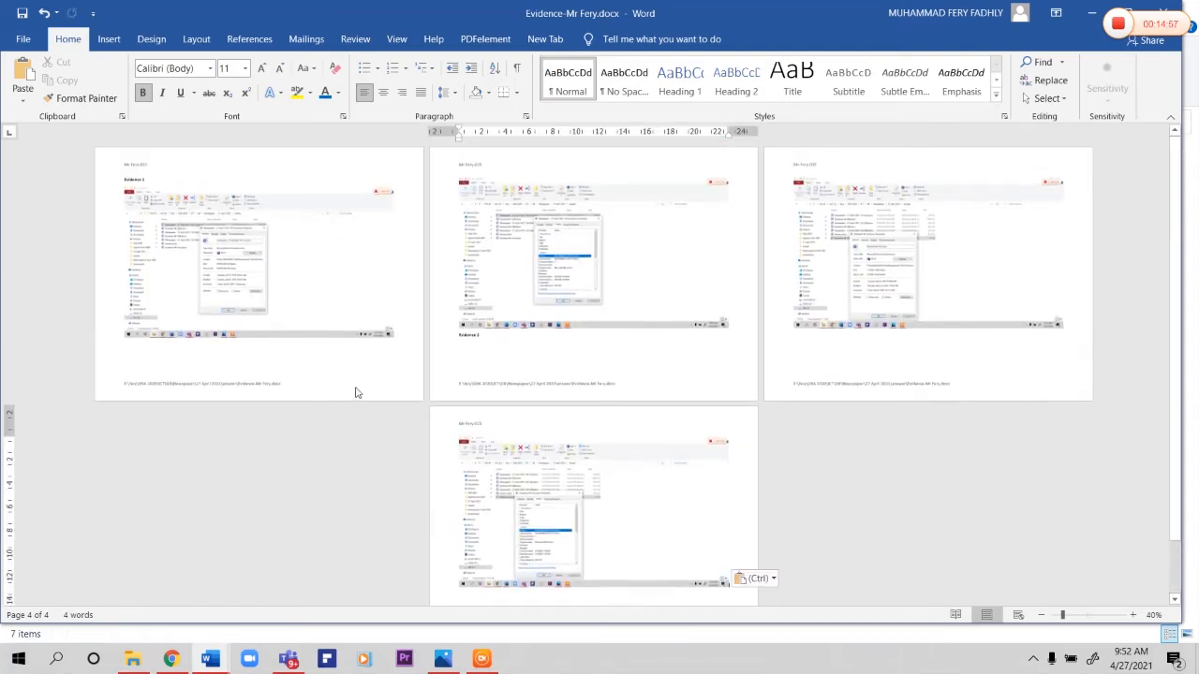
{"action": "left_click", "coordinate": [1176, 10]}
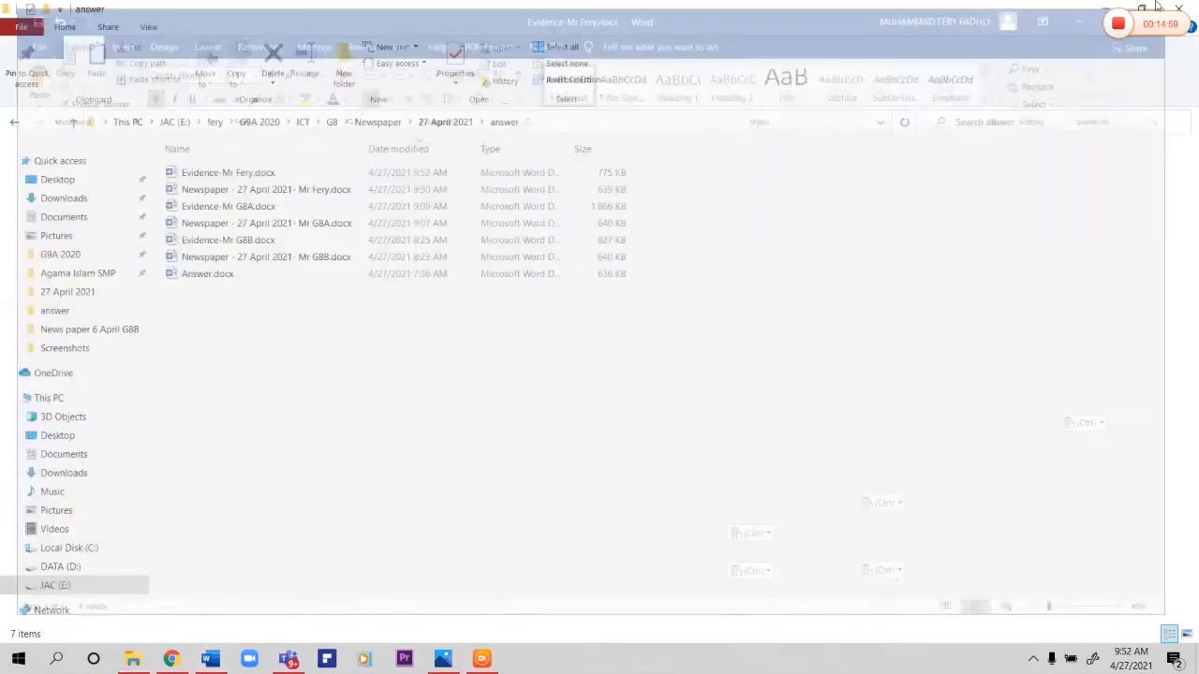
Step: Select the teacher's finished Evidence and Newspaper files in the answer folder, and clear the selection
{"action": "left_click", "coordinate": [253, 178]}
{"action": "left_click", "coordinate": [267, 191], "text": "ctrl"}
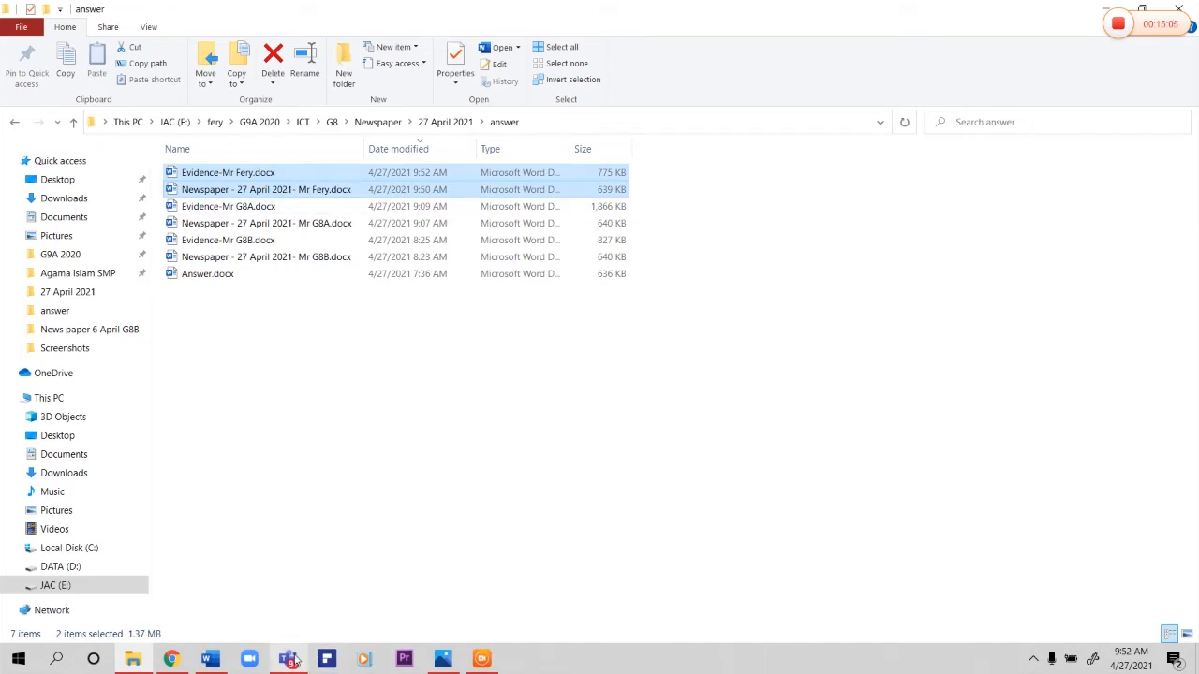
{"action": "mouse_move", "coordinate": [293, 661]}
{"action": "left_click", "coordinate": [769, 366]}
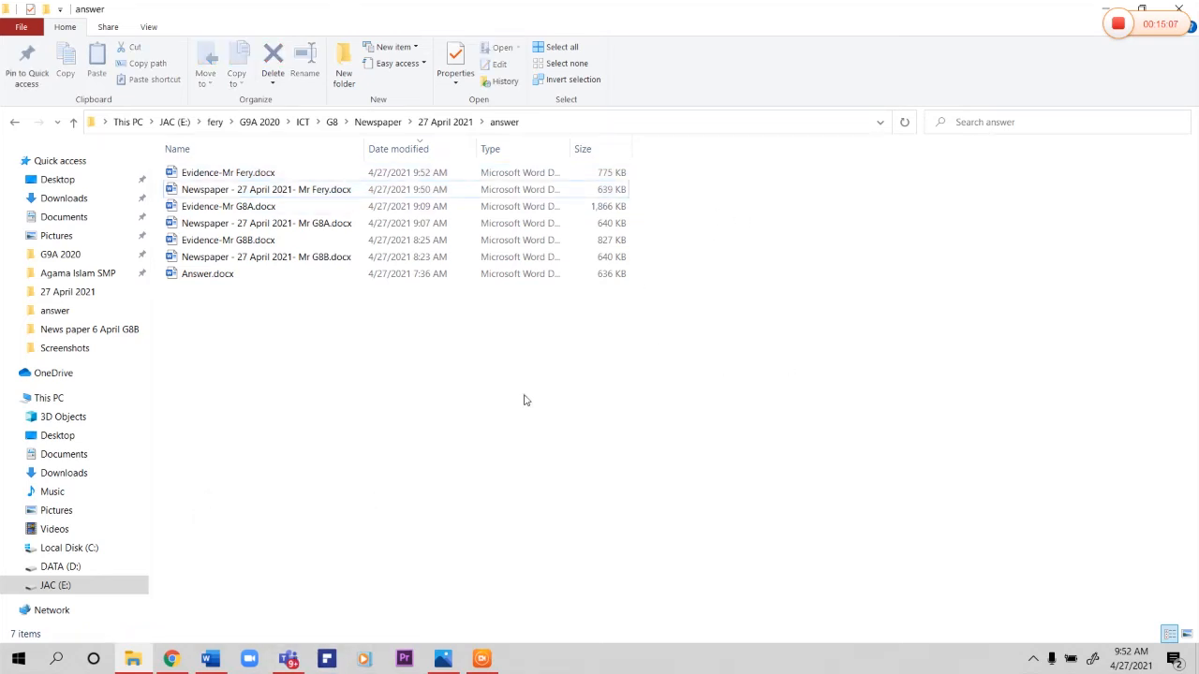